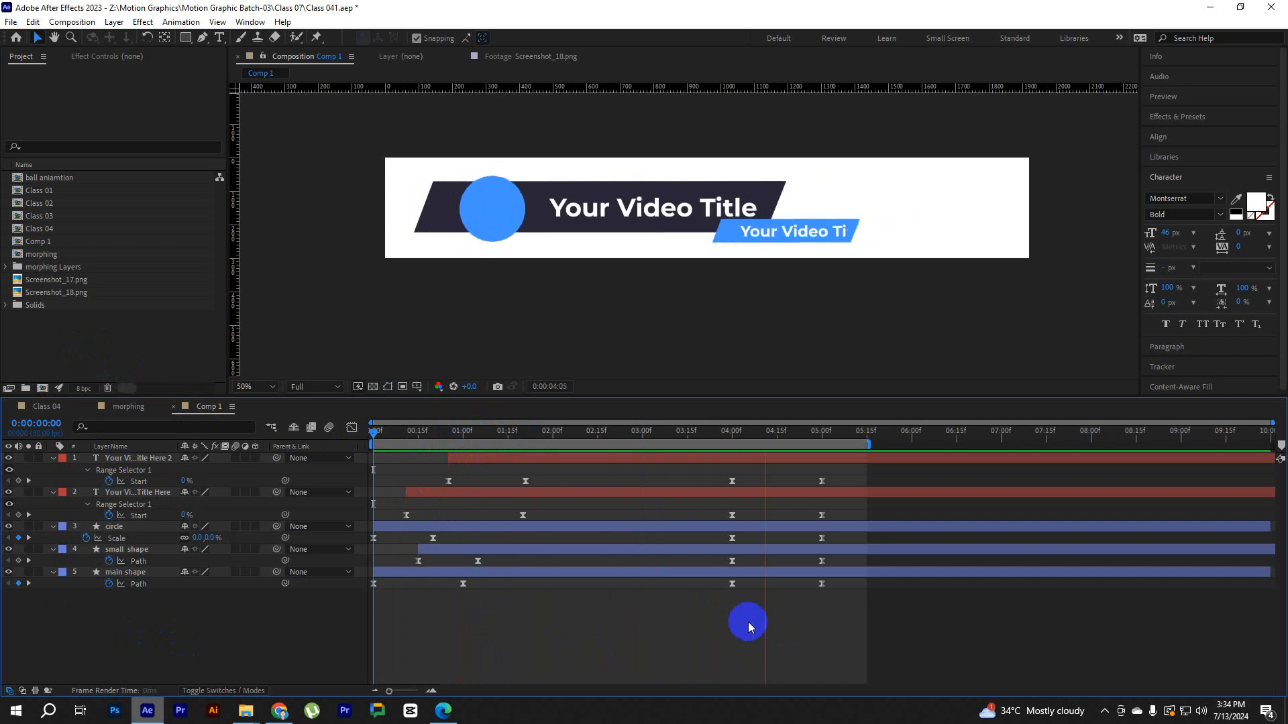
Stop the Comp 1 preview and collapse the keyframed properties of all its layers.
{"action": "left_click_drag", "start_coordinate": [506, 430], "coordinate": [165, 642]}
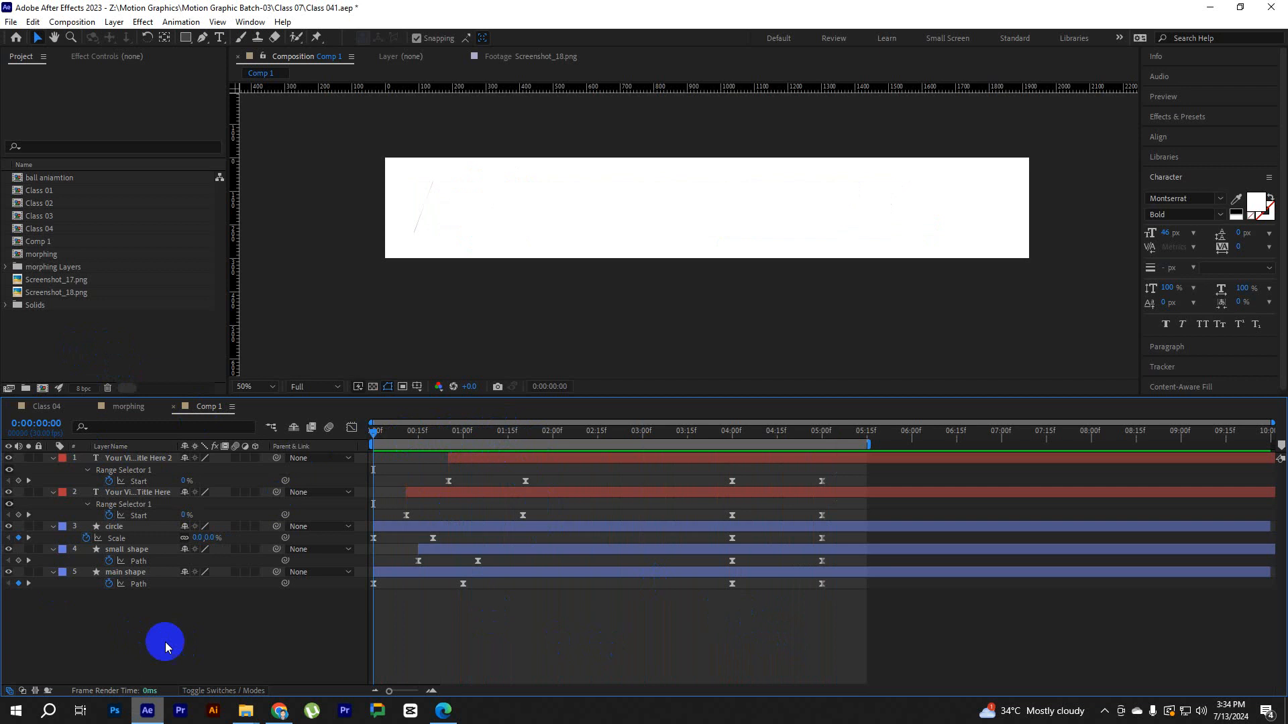
{"action": "key", "text": "u"}
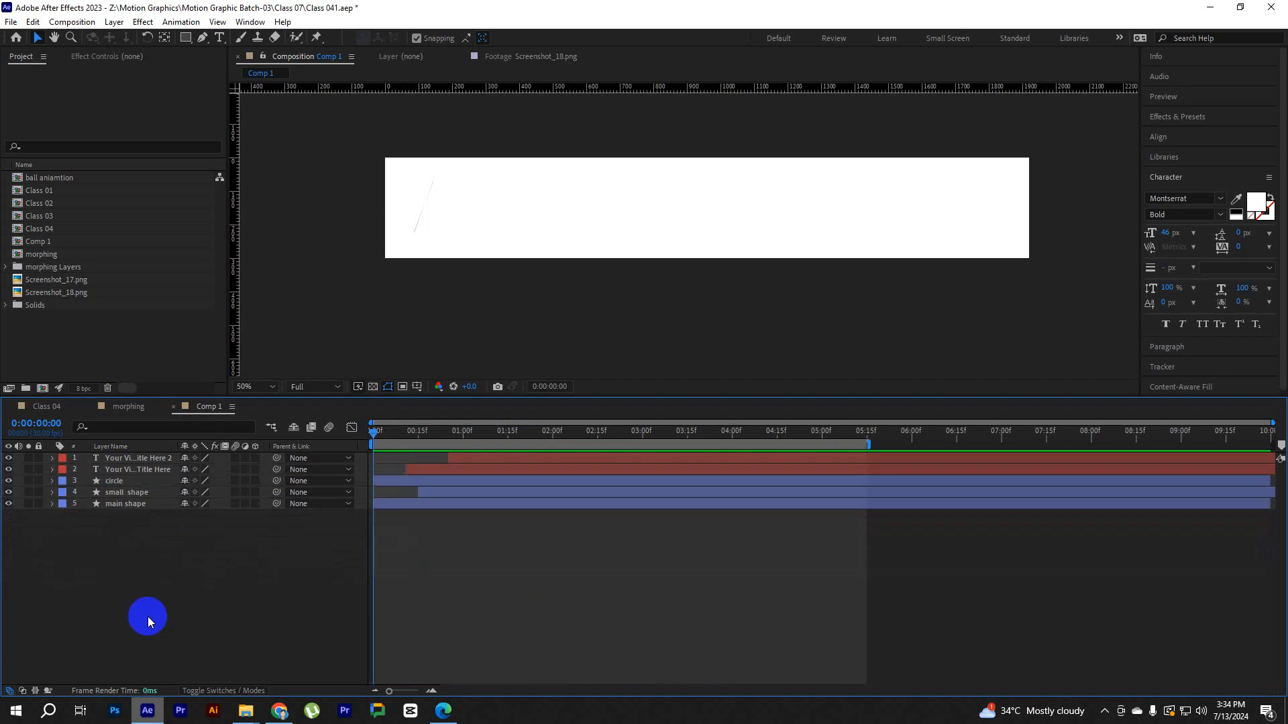
{"action": "left_click_drag", "start_coordinate": [518, 432], "coordinate": [337, 442]}
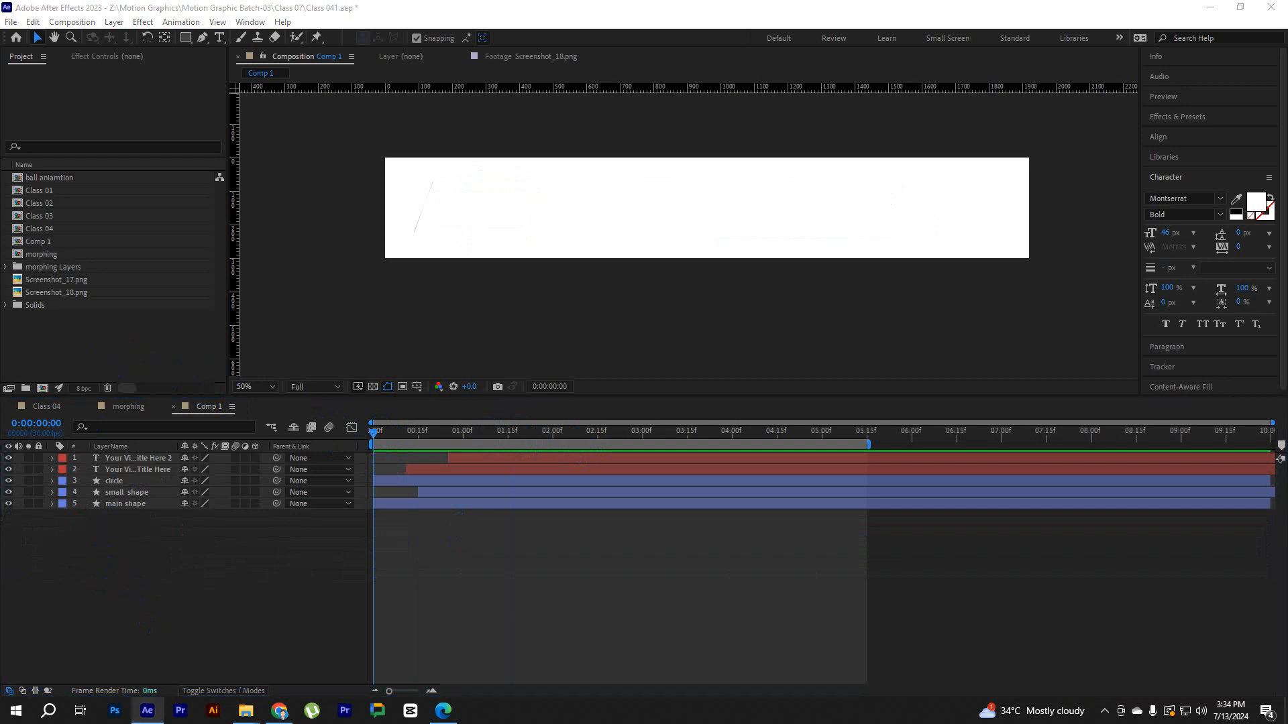
Switch to Chrome, open Video Copilot's SABER plug-in page and sample its tutorial video at 7:11.
{"action": "left_click", "coordinate": [284, 712]}
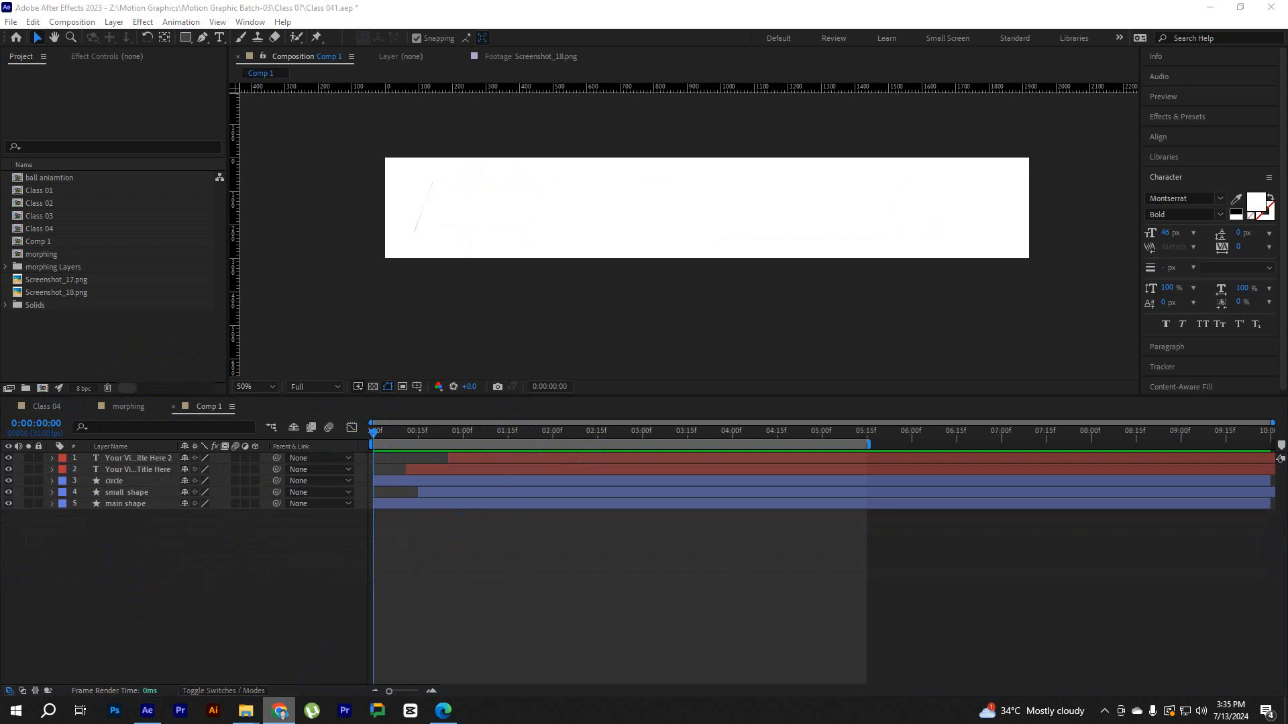
{"action": "left_click_drag", "start_coordinate": [543, 144], "coordinate": [627, 86]}
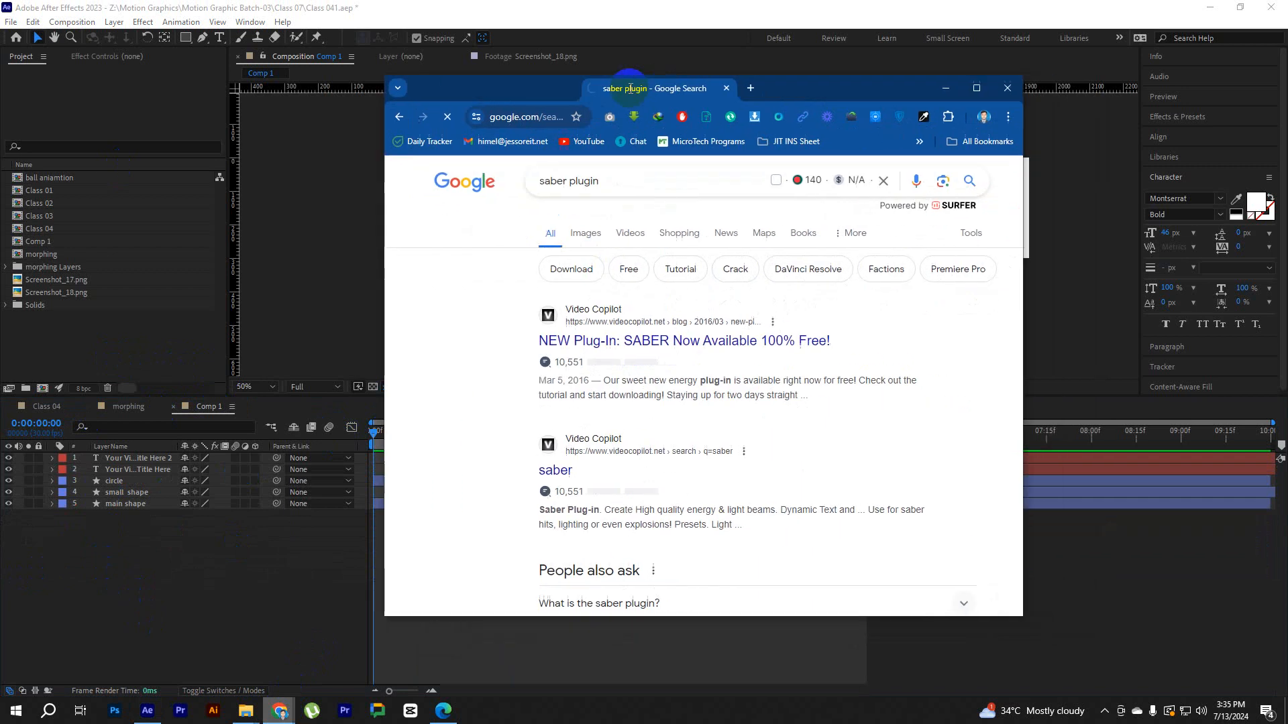
{"action": "left_click", "coordinate": [974, 91]}
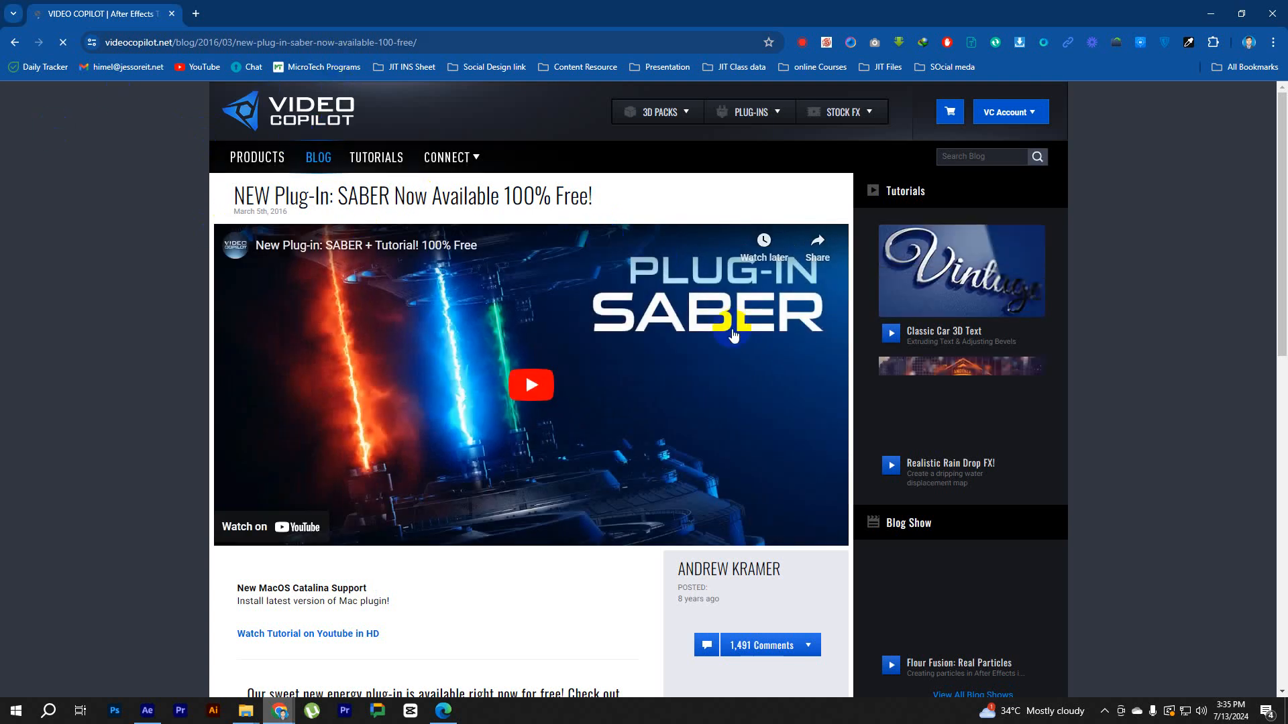
{"action": "left_click", "coordinate": [531, 387]}
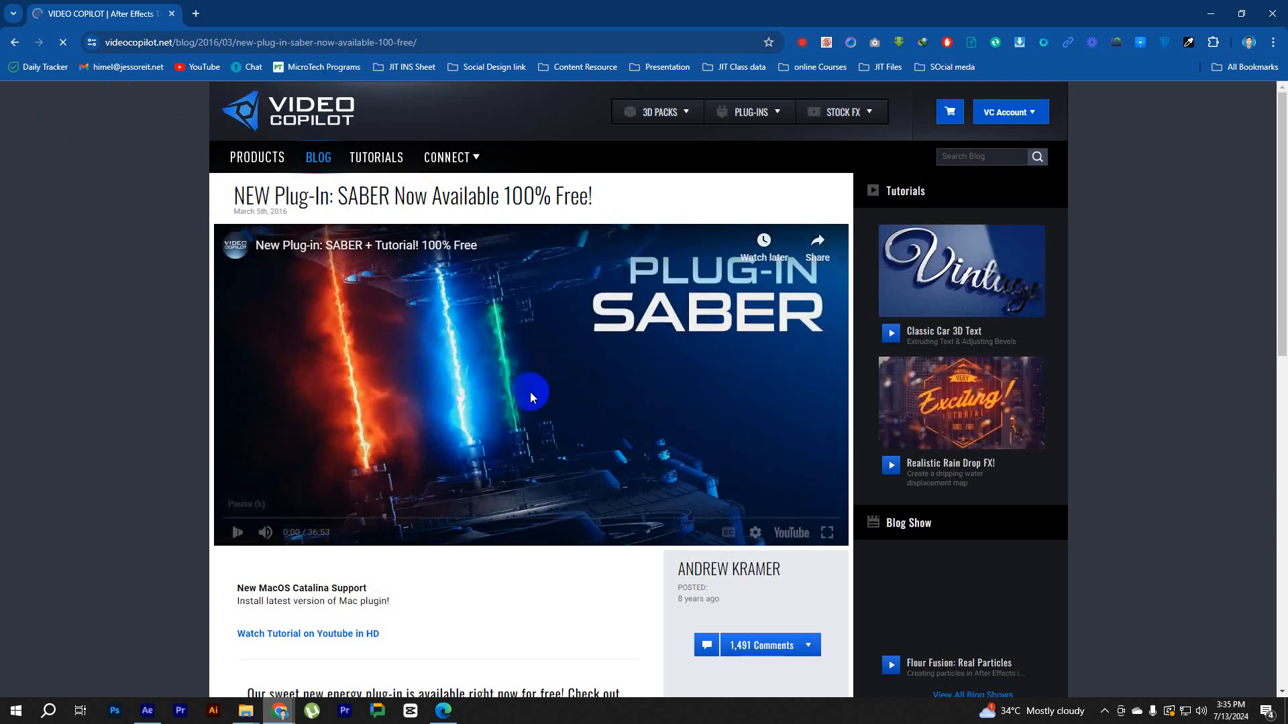
{"action": "left_click", "coordinate": [342, 518]}
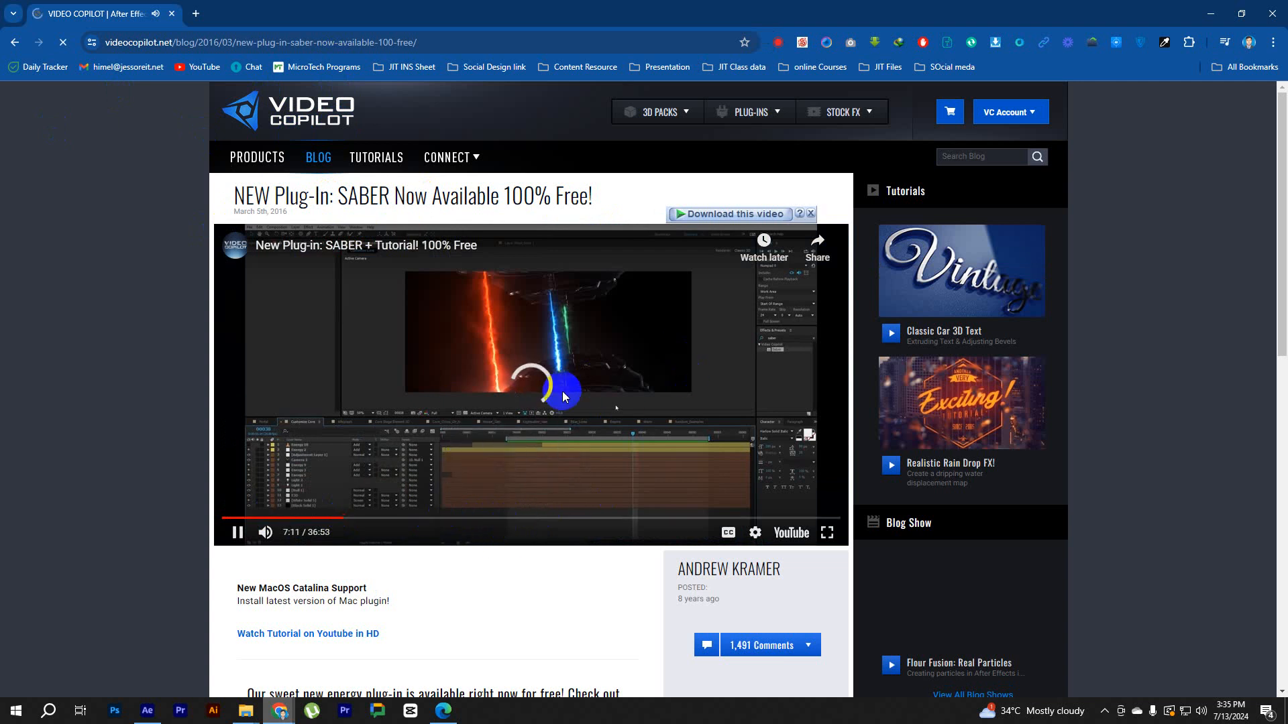
{"action": "left_click", "coordinate": [237, 531]}
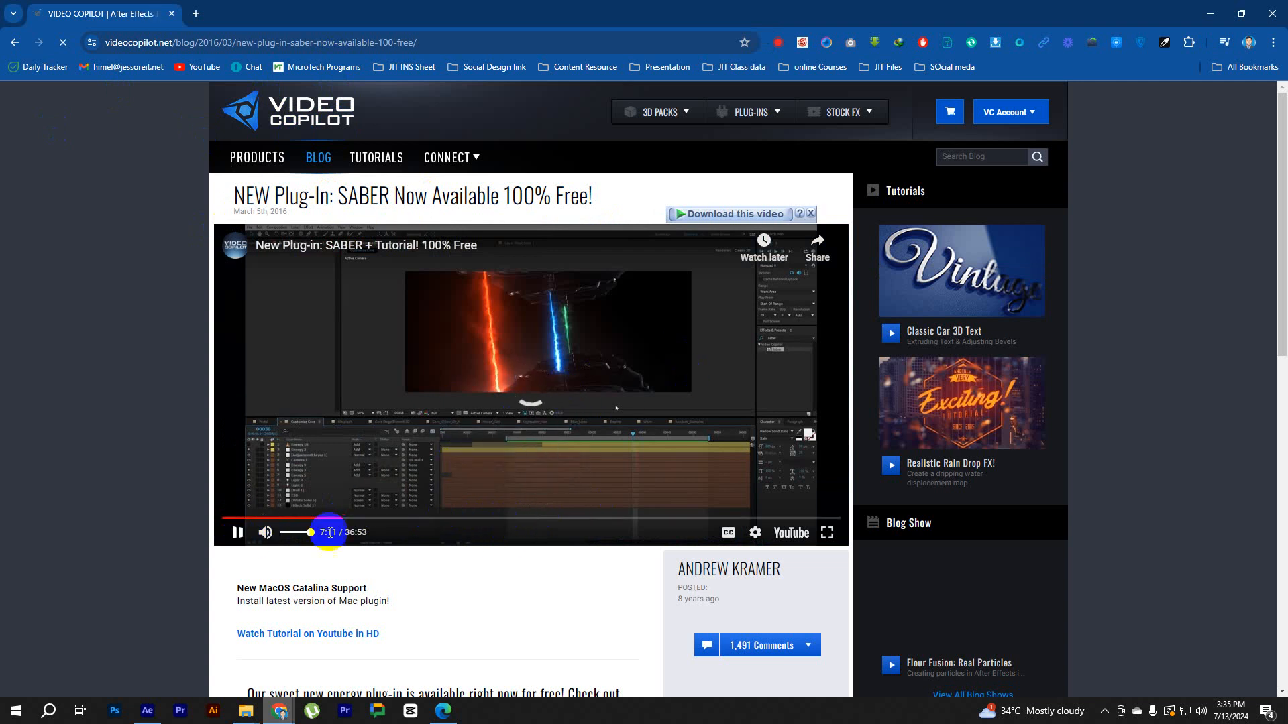
Look over the SABER plug-in's features and download options on the page, and return to After Effects.
{"action": "scroll", "coordinate": [405, 437], "scroll_direction": "down", "scroll_amount": 10}
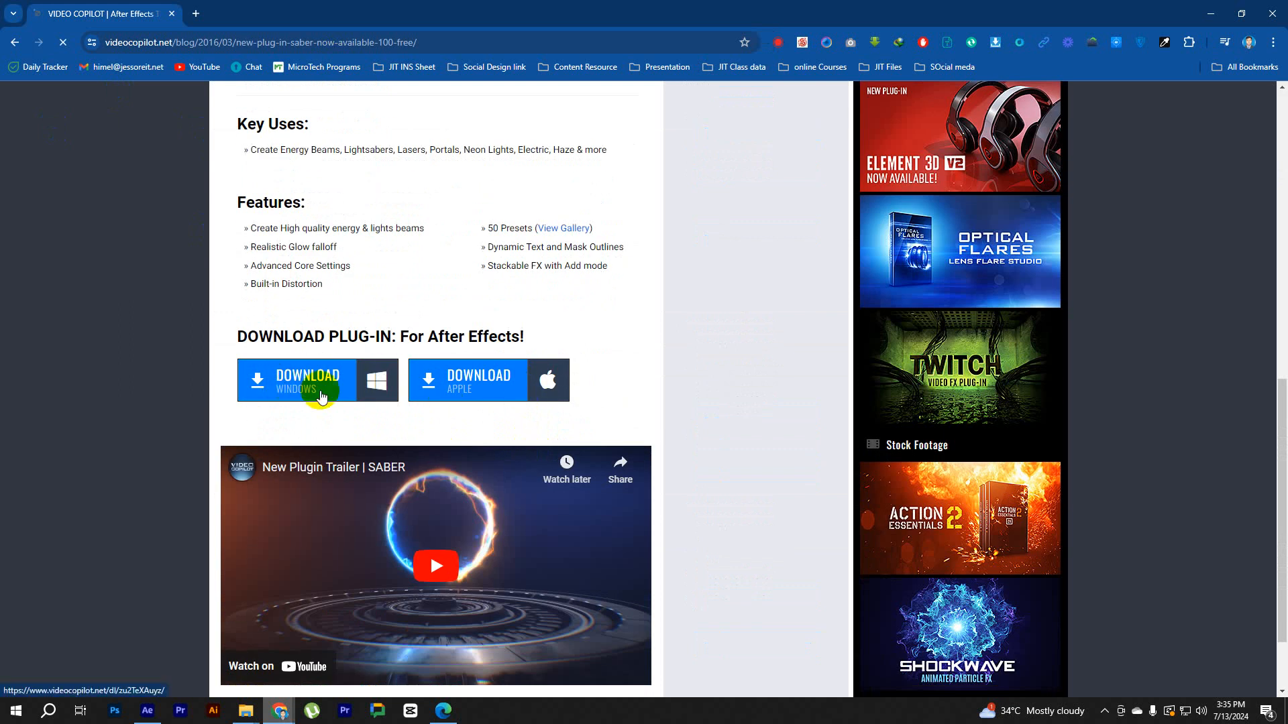
{"action": "scroll", "coordinate": [452, 419], "scroll_direction": "down", "scroll_amount": 2}
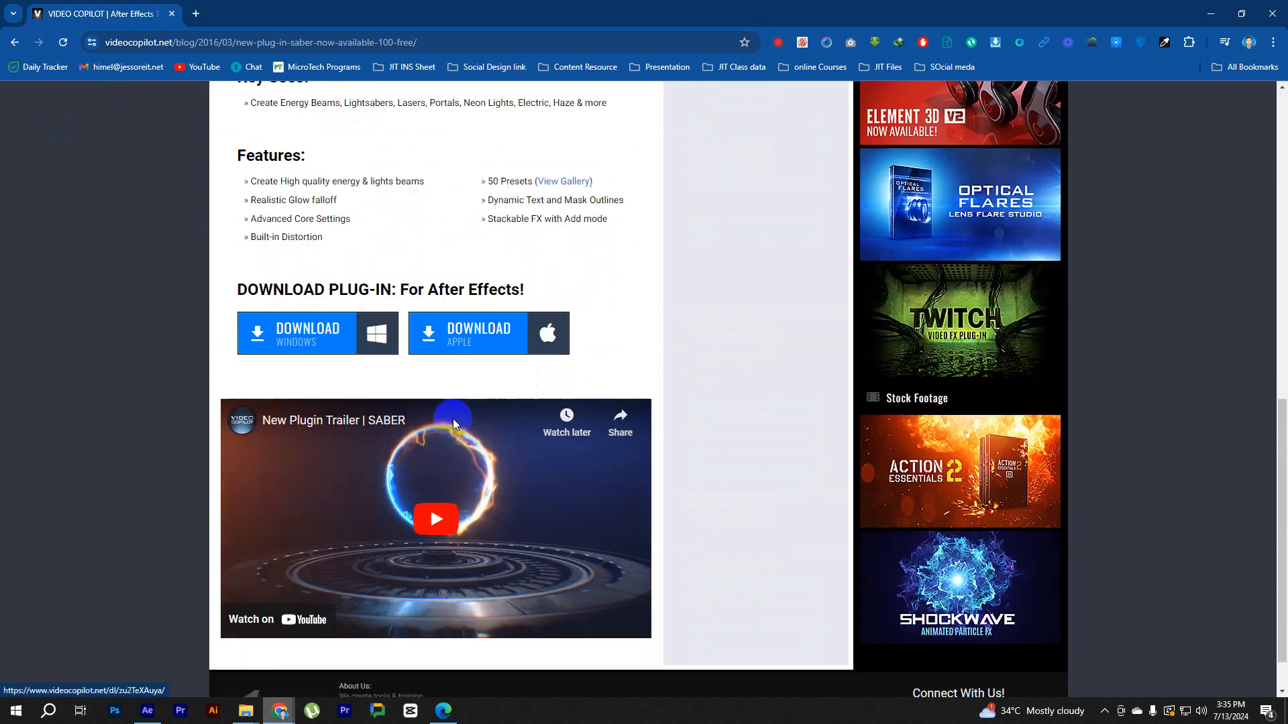
{"action": "scroll", "coordinate": [511, 422], "scroll_direction": "up", "scroll_amount": 7}
{"action": "scroll", "coordinate": [518, 481], "scroll_direction": "up", "scroll_amount": 5}
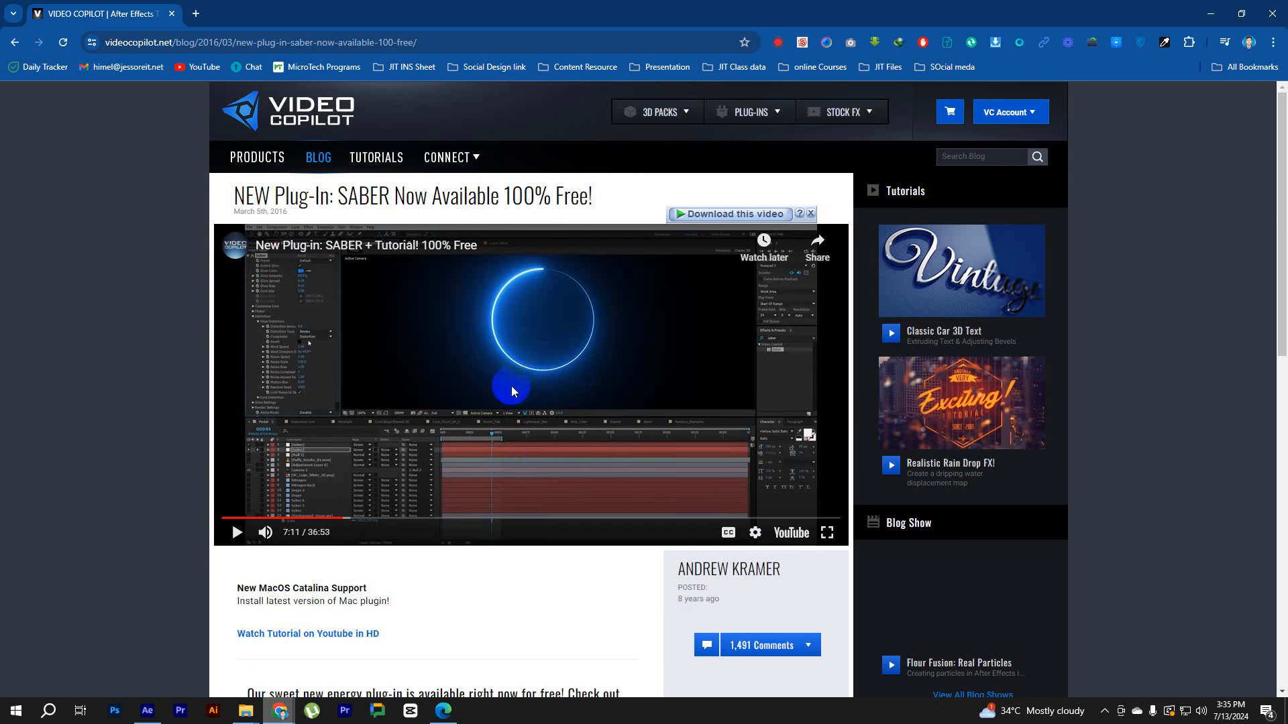
{"action": "left_click", "coordinate": [1211, 13]}
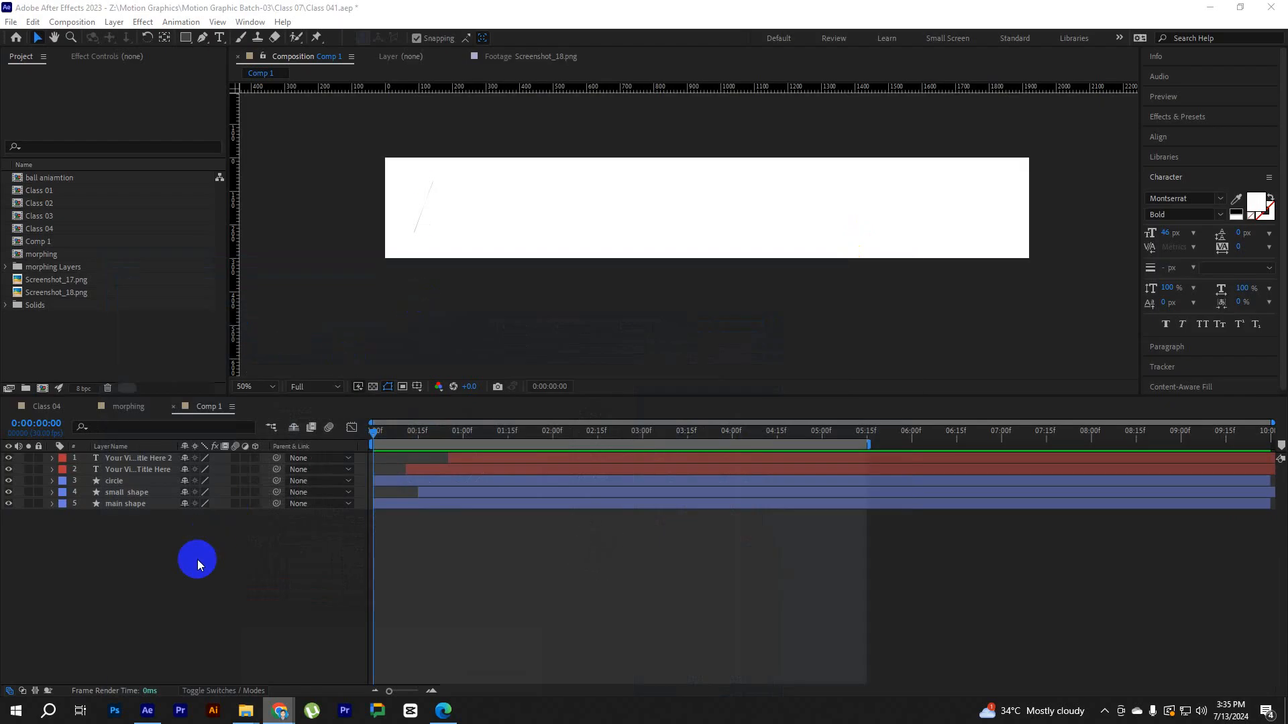
{"action": "left_click", "coordinate": [253, 23]}
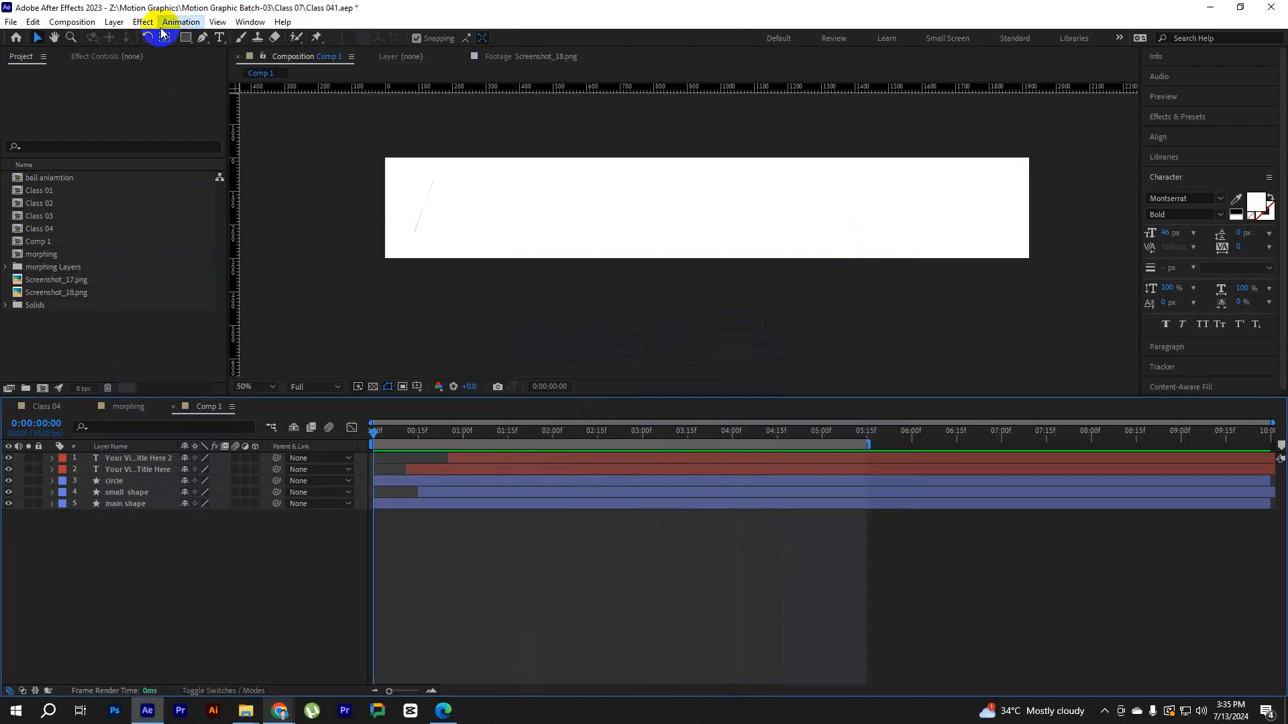
{"action": "left_click", "coordinate": [143, 21]}
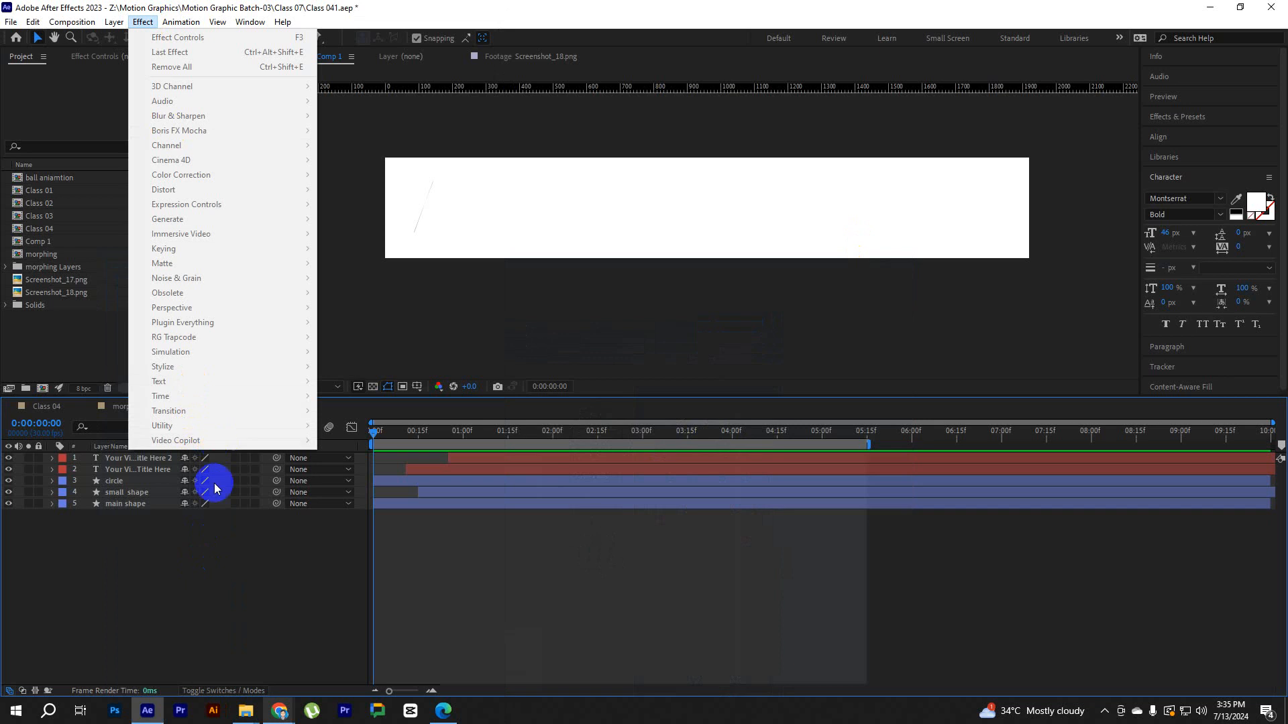
{"action": "left_click", "coordinate": [224, 583]}
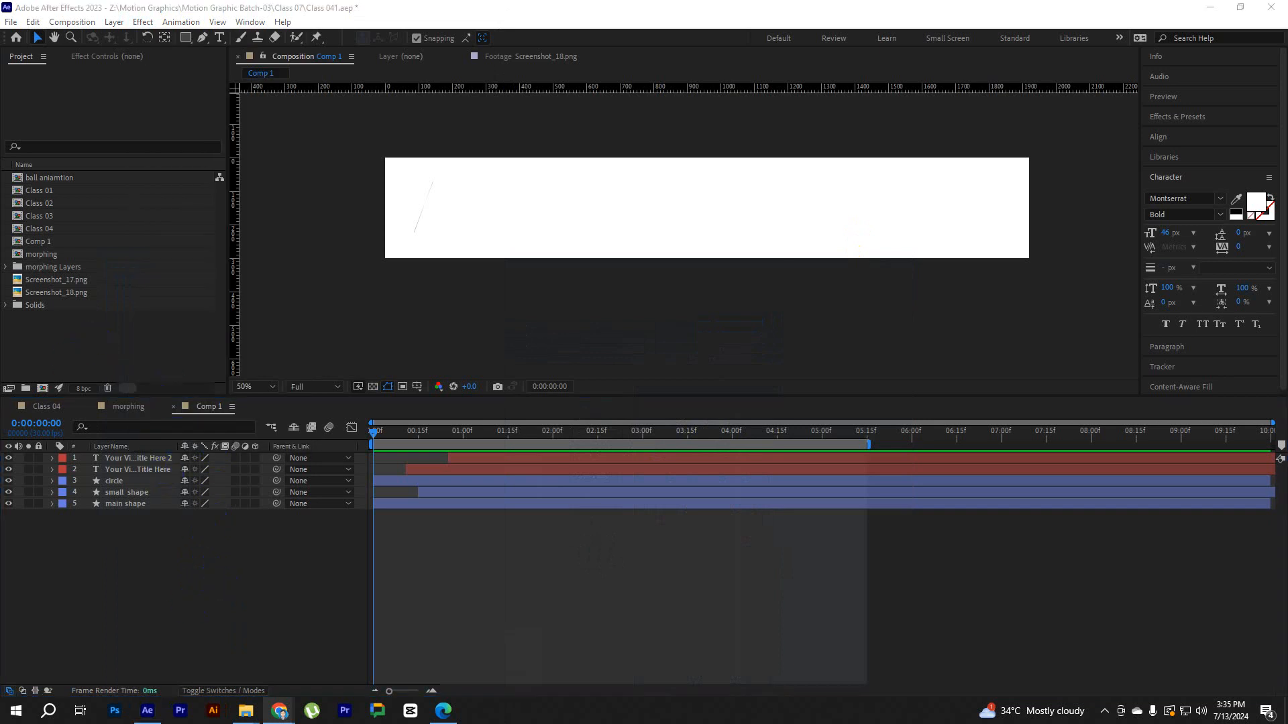
{"action": "left_click", "coordinate": [170, 545]}
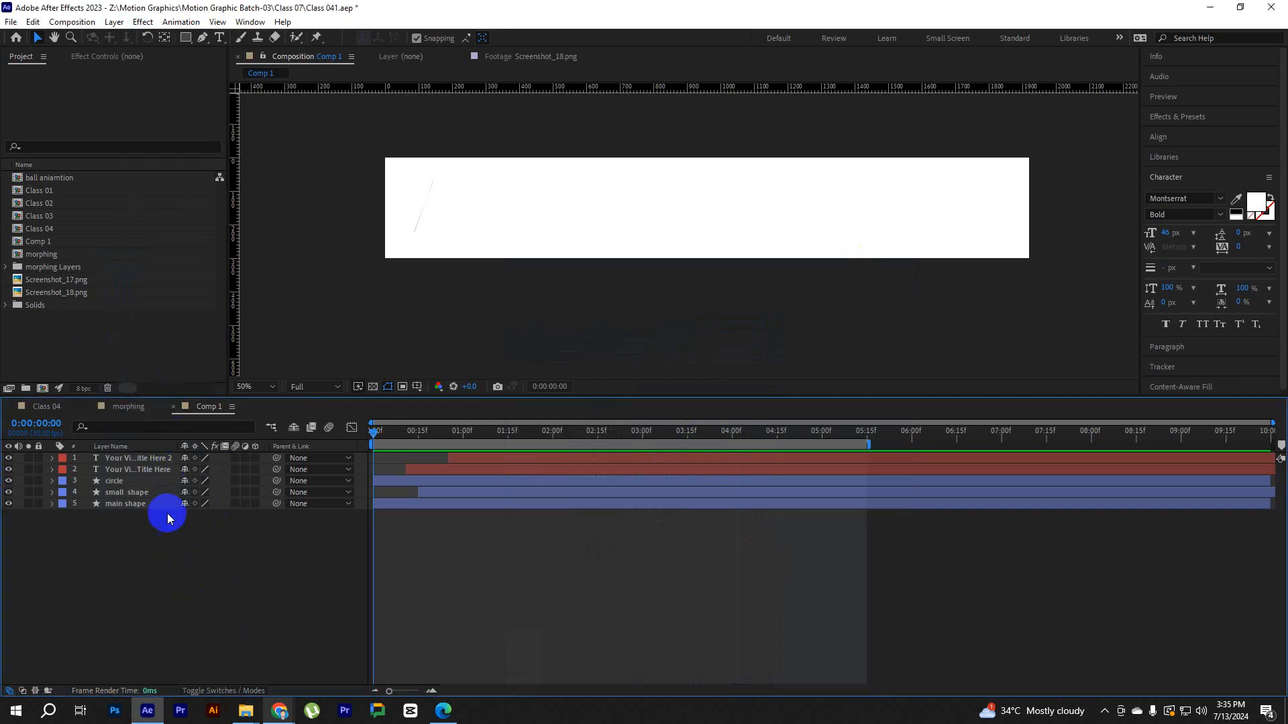
{"action": "left_click", "coordinate": [122, 359]}
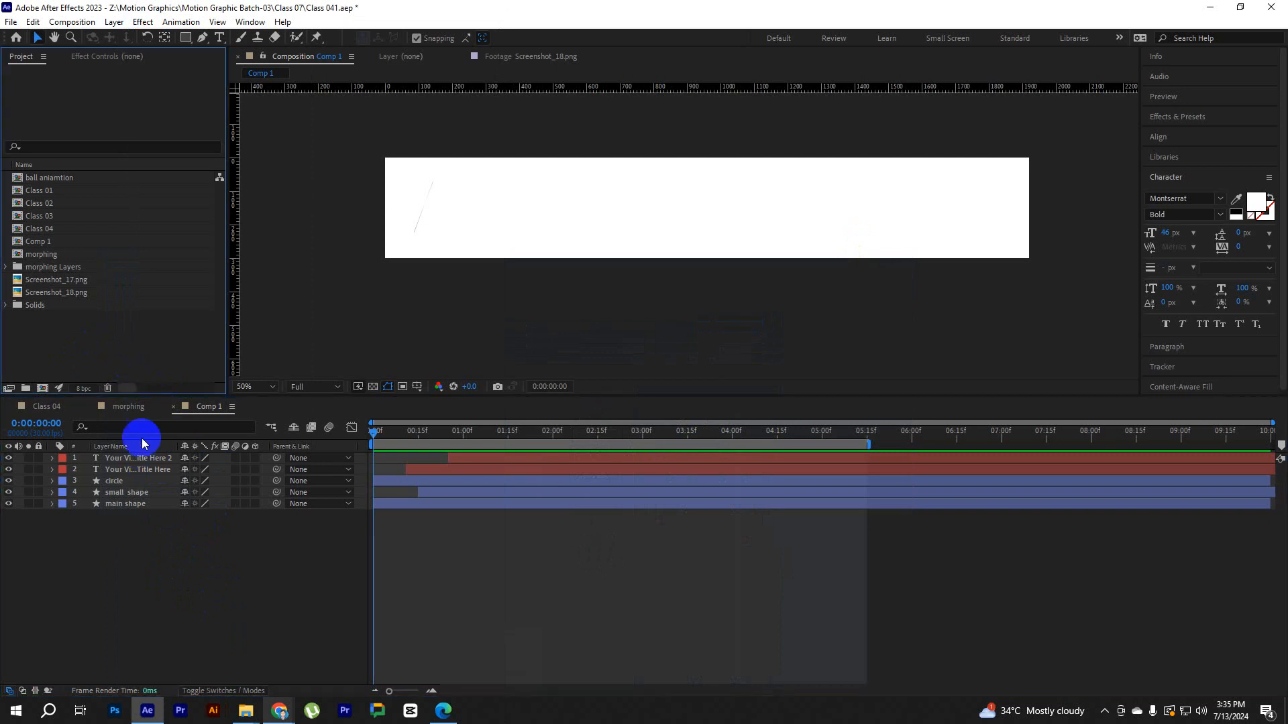
Create a composition named Class 05 with a height of 1080 px, and close all other open composition timelines.
{"action": "left_click", "coordinate": [90, 405]}
{"action": "left_click", "coordinate": [10, 406]}
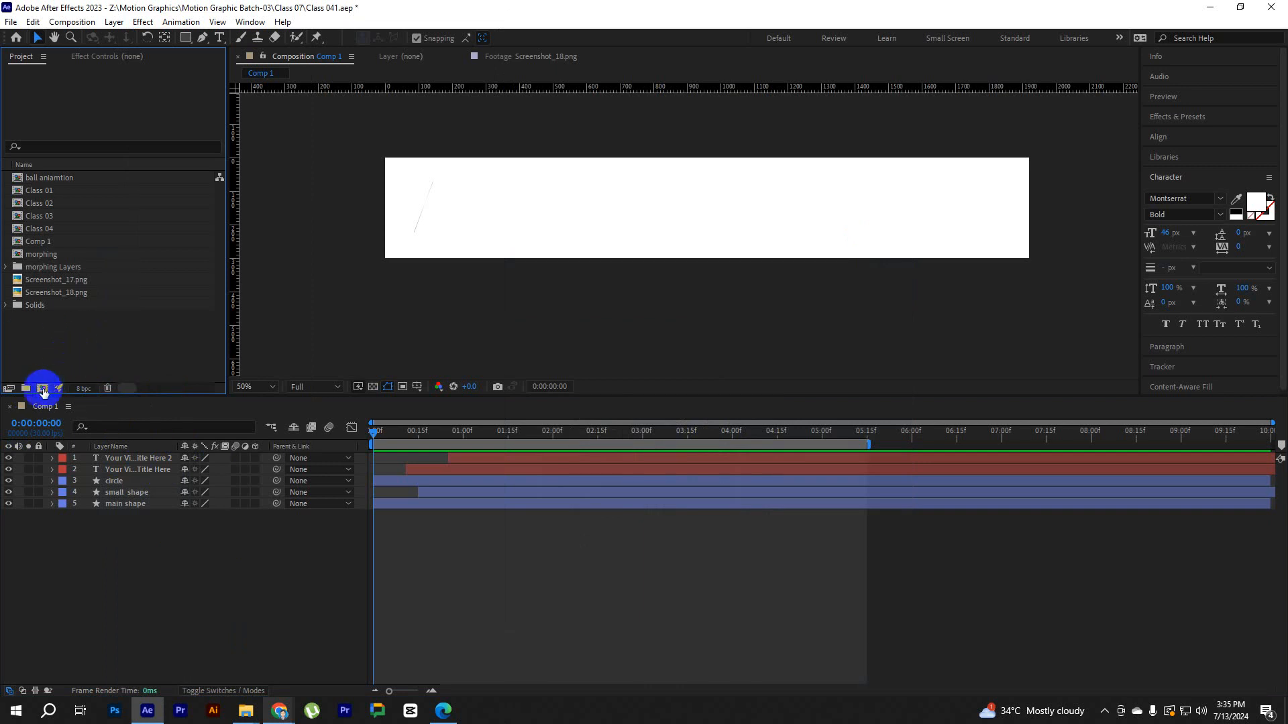
{"action": "left_click", "coordinate": [43, 389]}
{"action": "left_click", "coordinate": [795, 214]}
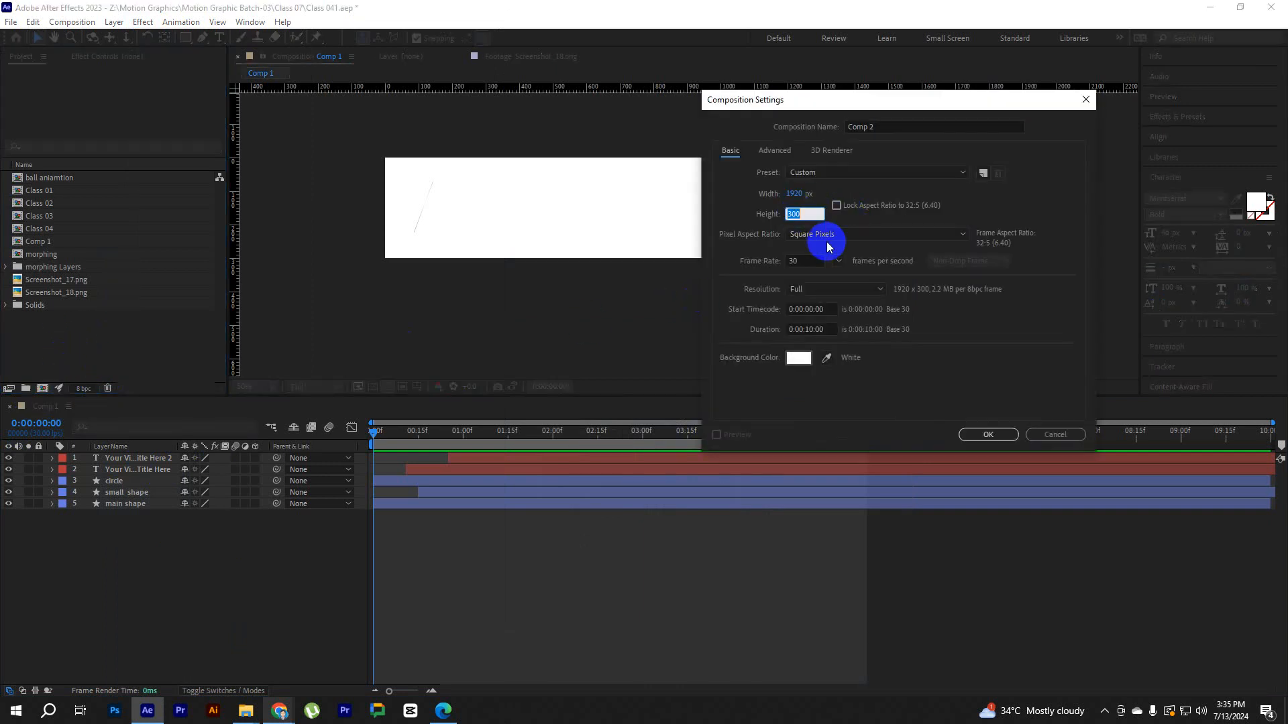
{"action": "type", "text": "1080"}
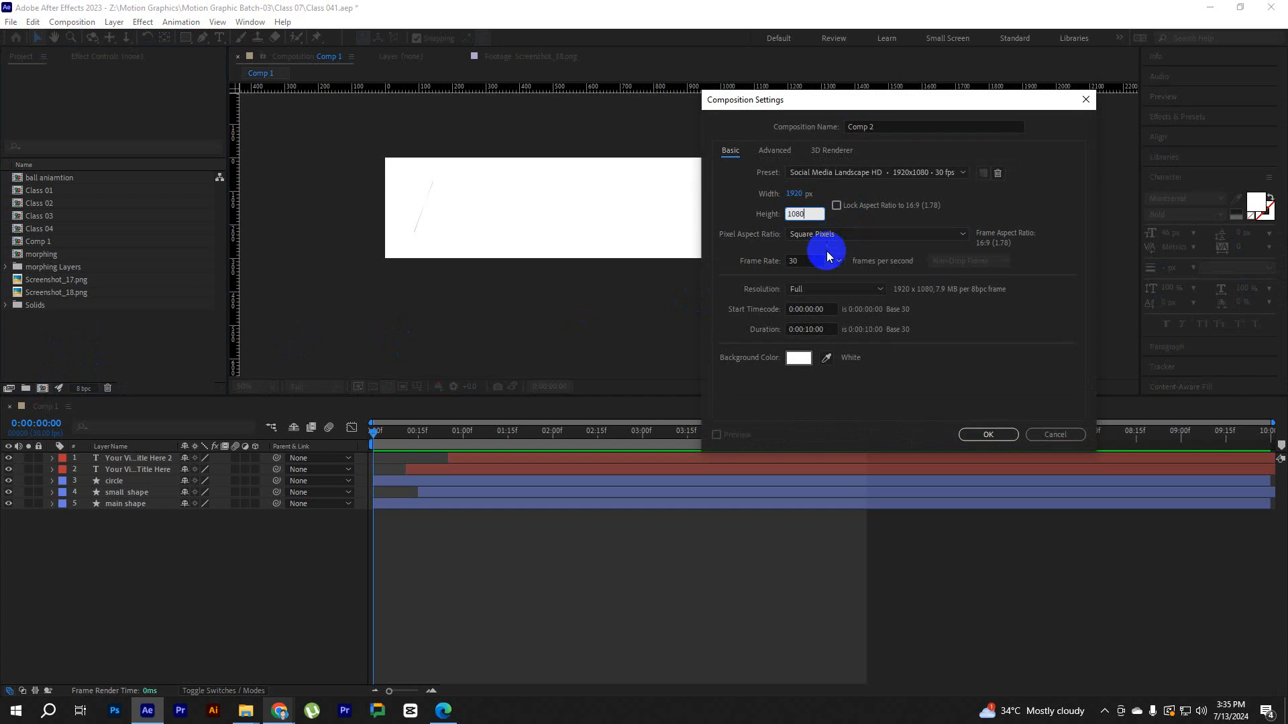
{"action": "left_click", "coordinate": [897, 127]}
{"action": "type", "text": "Clas"}
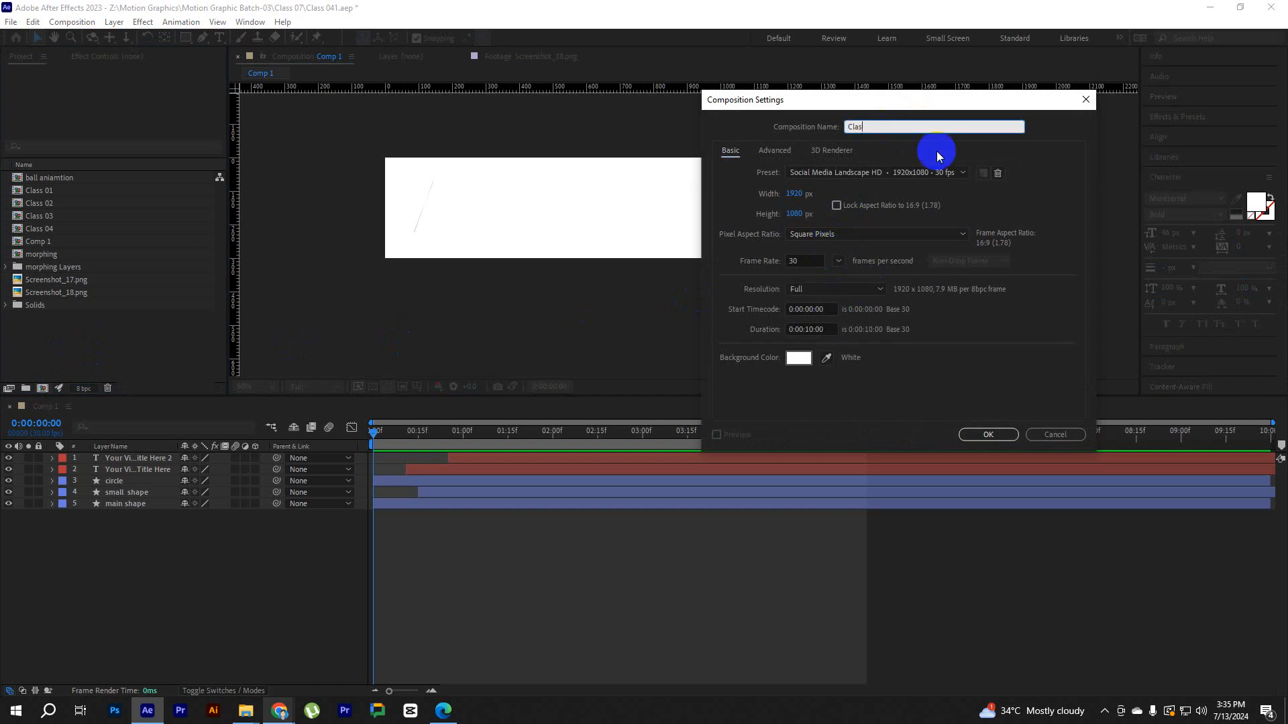
{"action": "type", "text": "s 05"}
{"action": "left_click", "coordinate": [988, 435]}
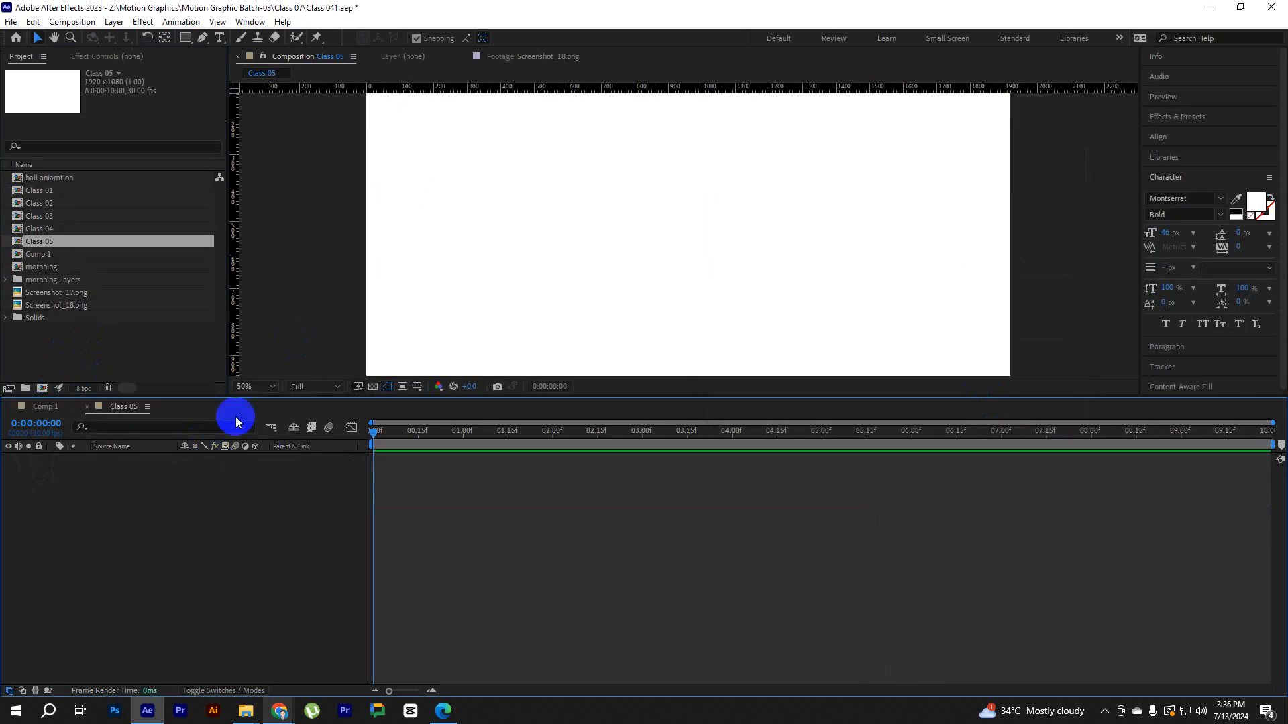
{"action": "left_click", "coordinate": [10, 406]}
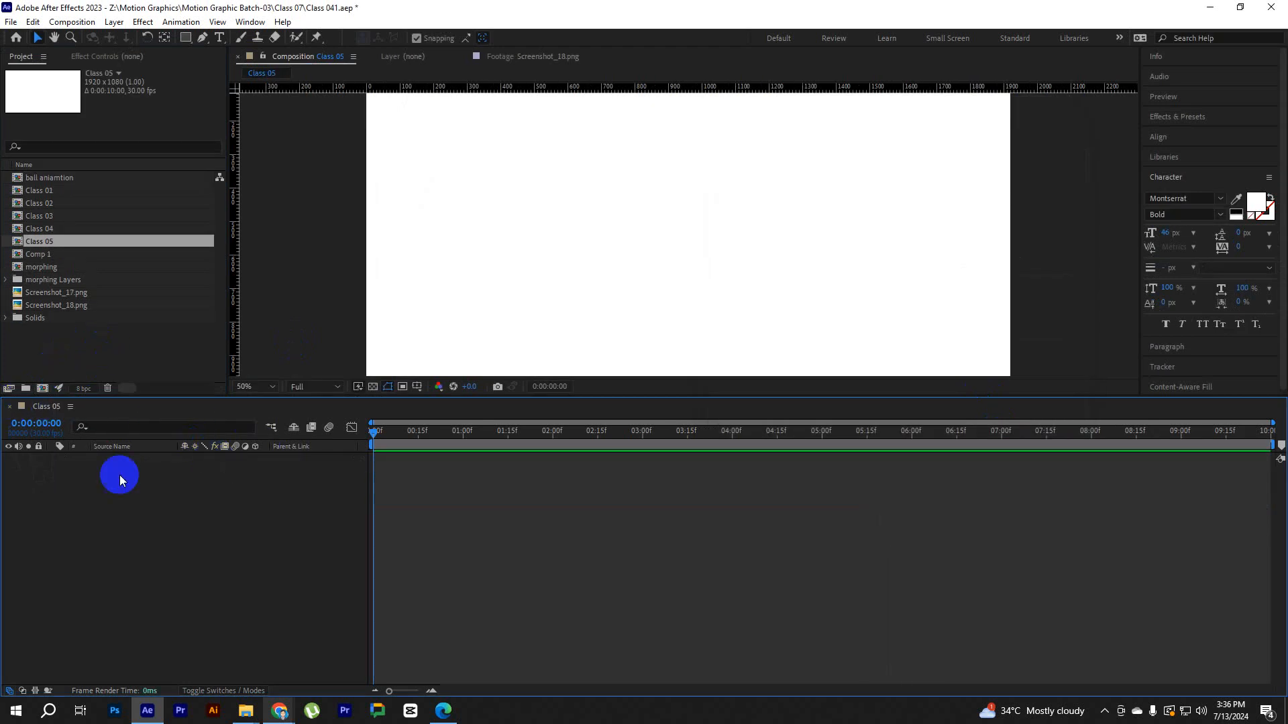
Add a black solid layer at full composition size to Class 05.
{"action": "left_click", "coordinate": [278, 710]}
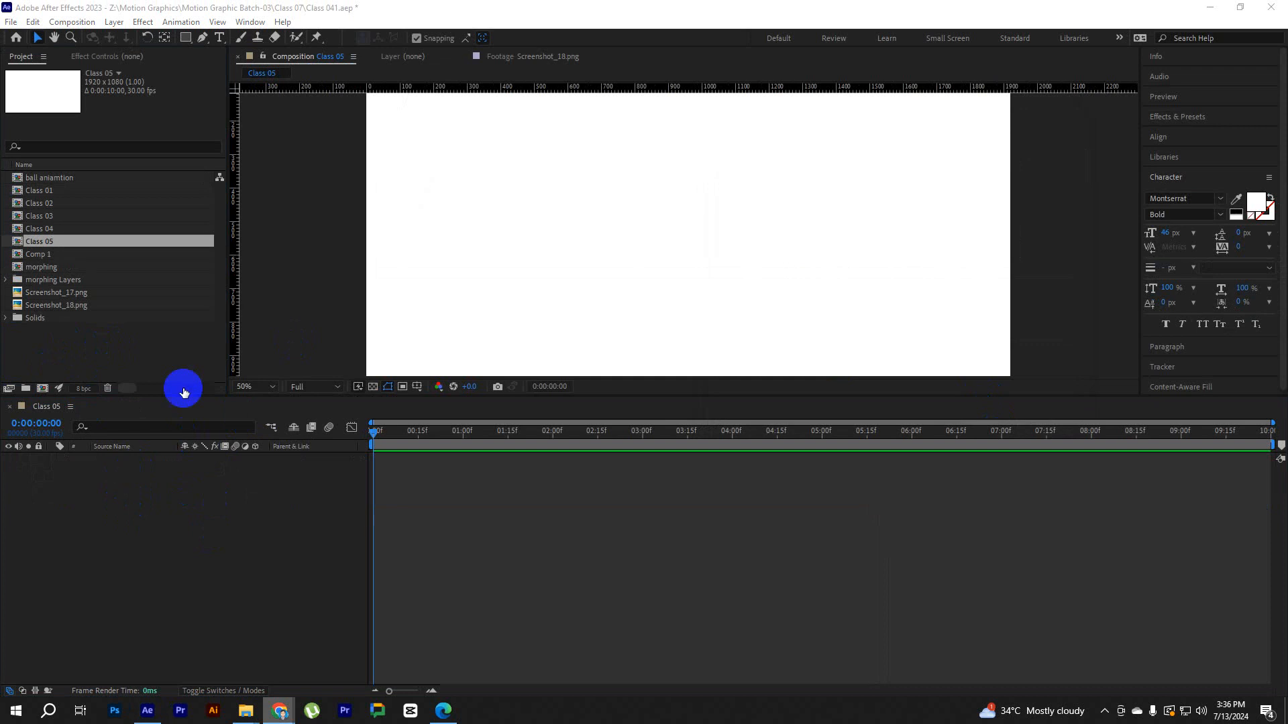
{"action": "left_click", "coordinate": [121, 363]}
{"action": "right_click", "coordinate": [134, 510]}
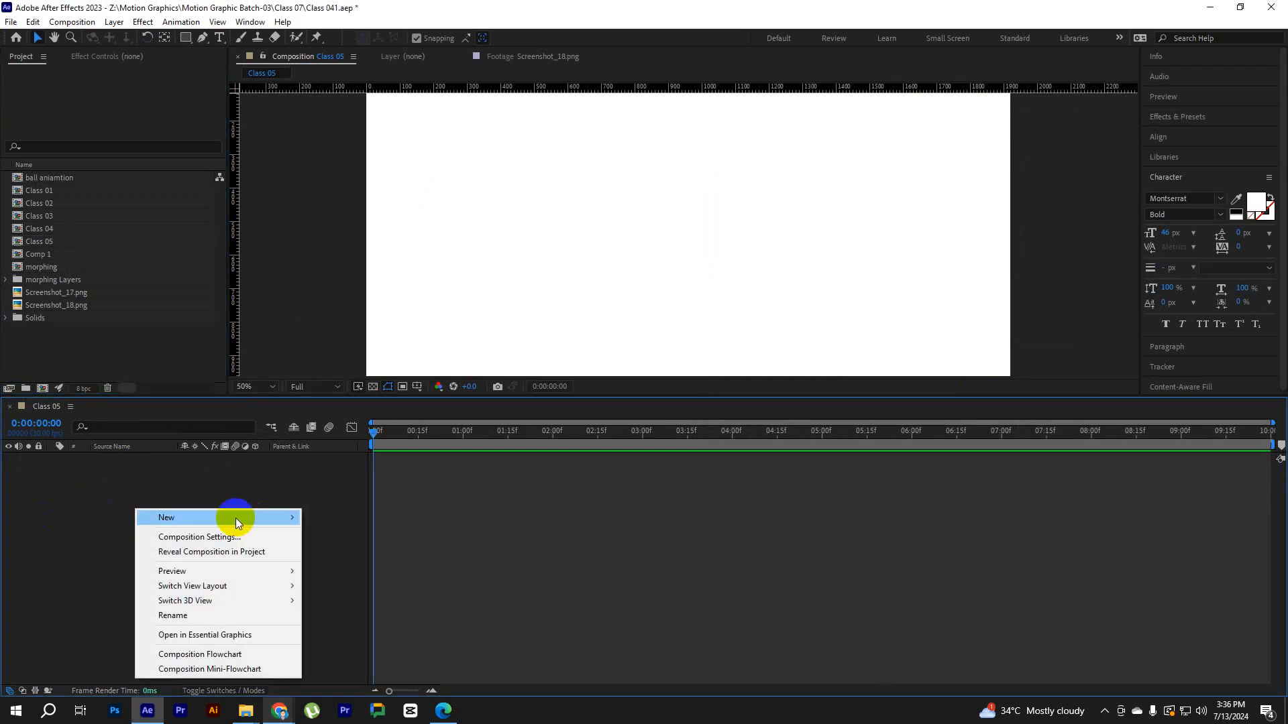
{"action": "mouse_move", "coordinate": [290, 518]}
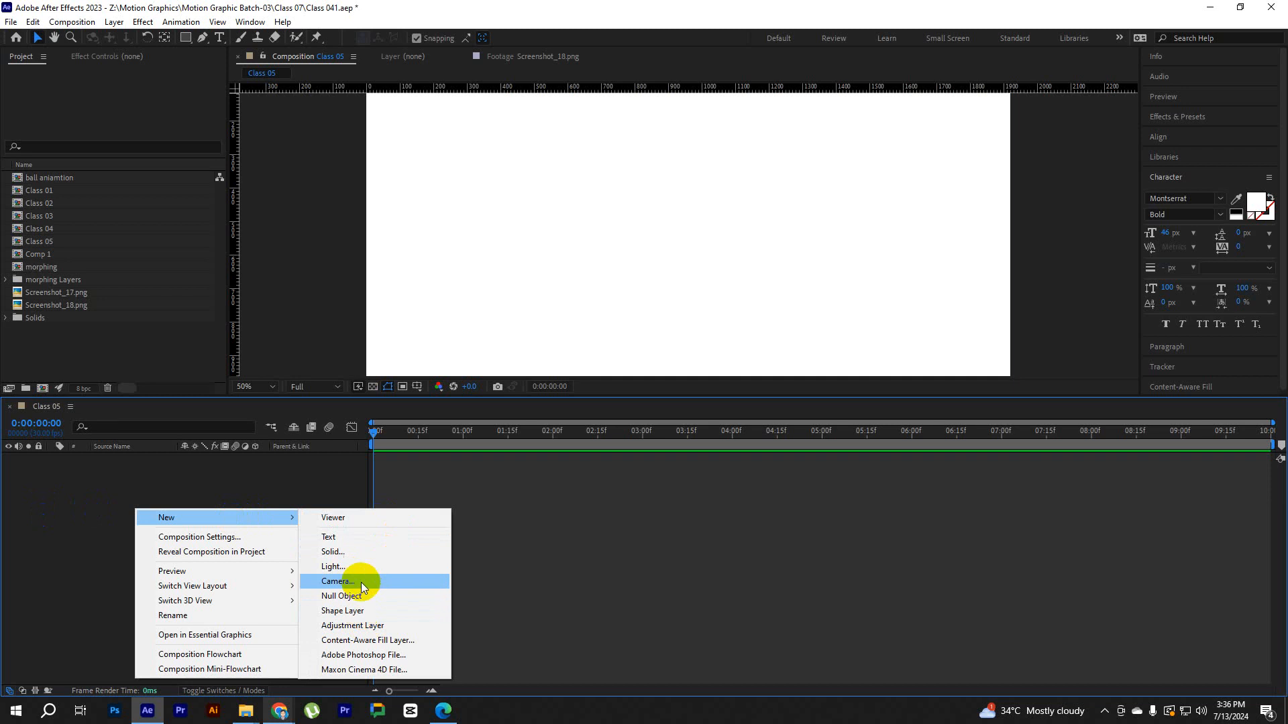
{"action": "left_click", "coordinate": [335, 551]}
{"action": "left_click", "coordinate": [559, 348]}
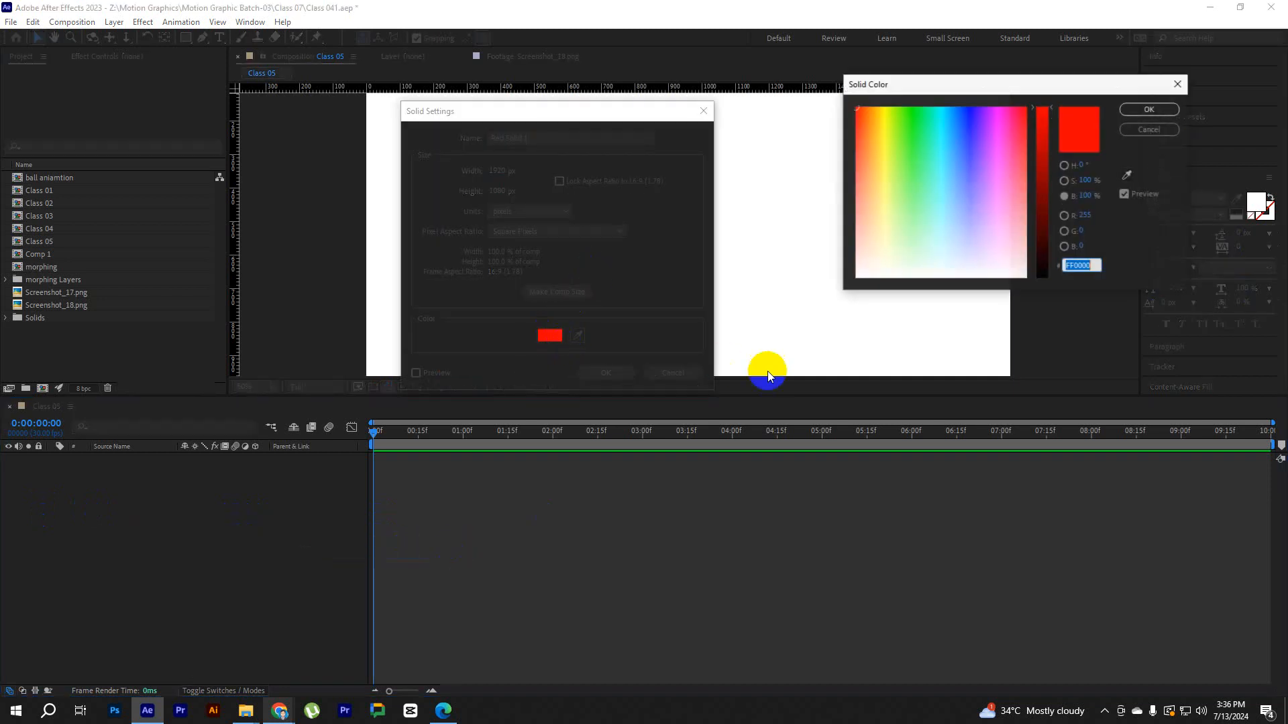
{"action": "left_click_drag", "start_coordinate": [1046, 264], "coordinate": [1044, 278]}
{"action": "left_click", "coordinate": [1159, 111]}
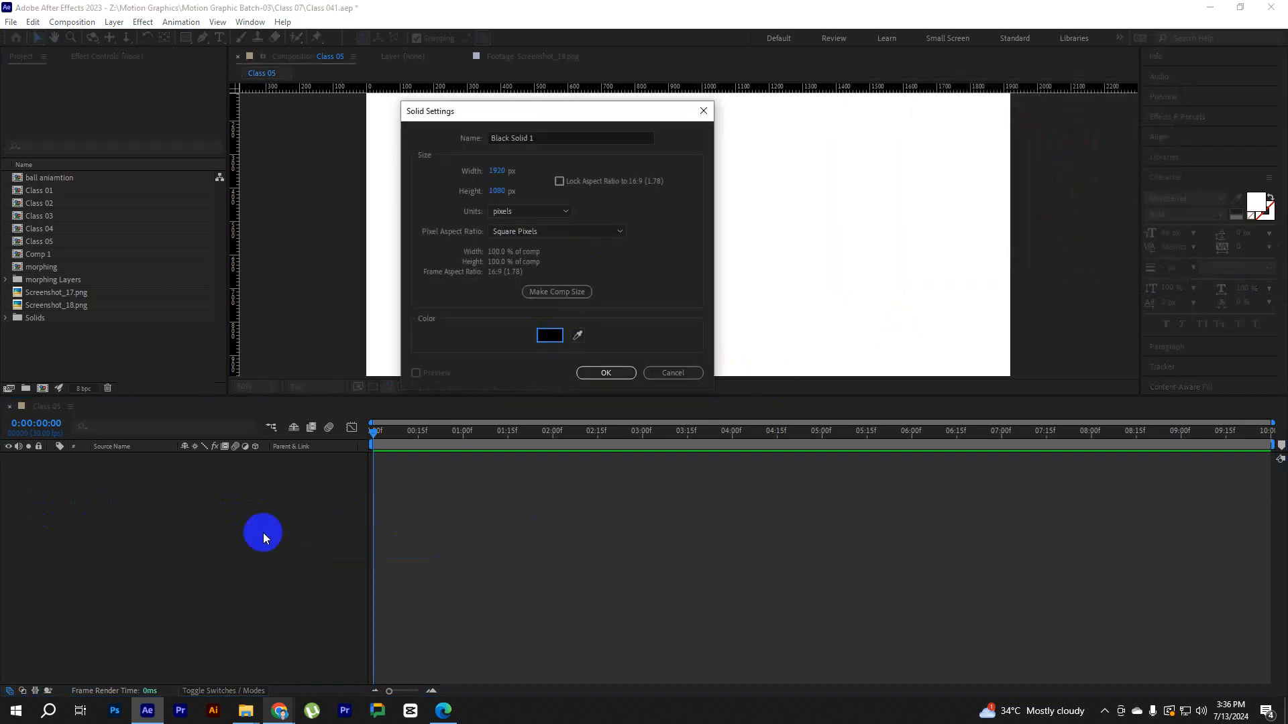
{"action": "left_click", "coordinate": [606, 373]}
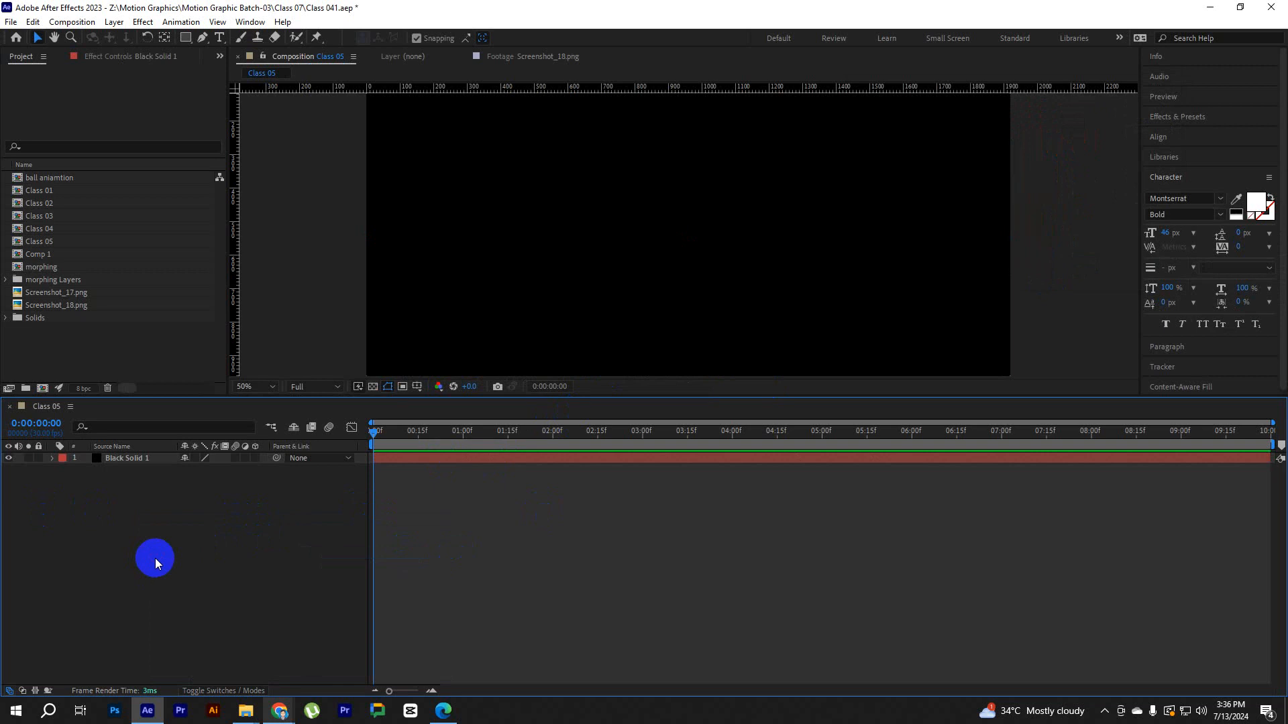
Add a text layer reading SABER over the black solid.
{"action": "left_click", "coordinate": [219, 38]}
{"action": "left_click", "coordinate": [520, 248]}
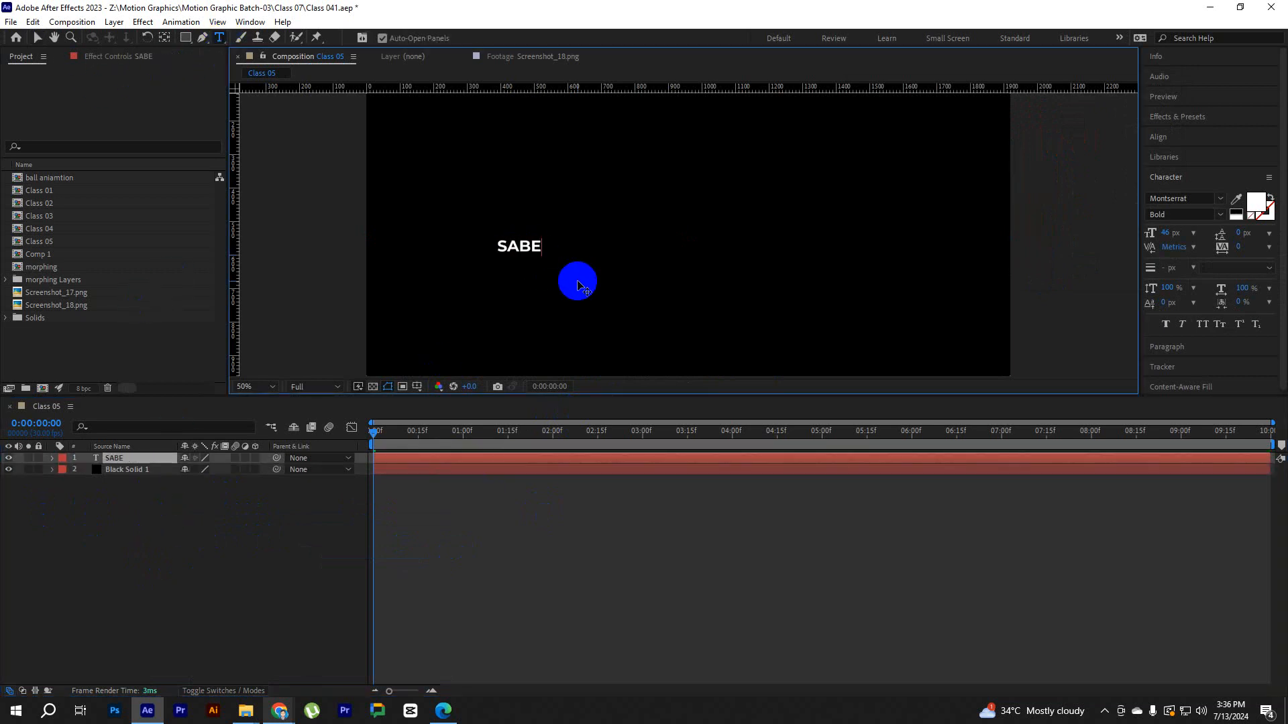
{"action": "type", "text": "SABER"}
{"action": "left_click", "coordinate": [38, 38]}
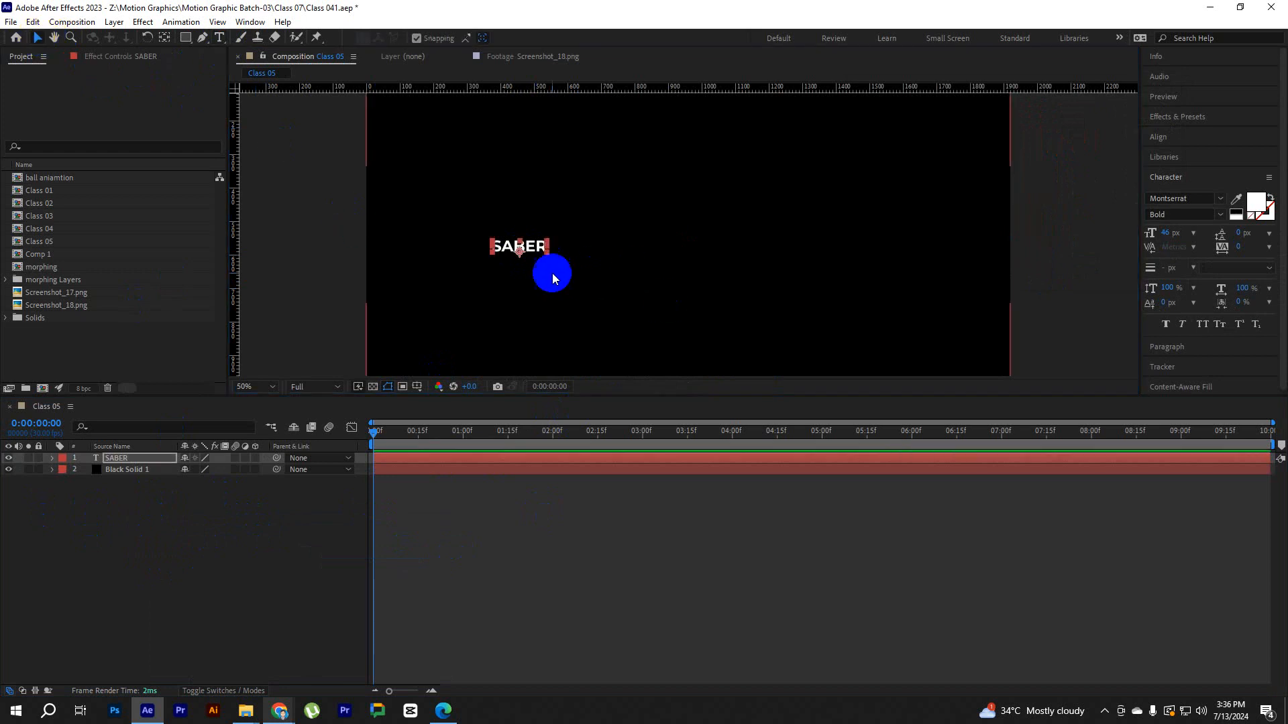
Enlarge the SABER text to a font size of 214 px.
{"action": "left_click_drag", "start_coordinate": [1164, 233], "coordinate": [1277, 243]}
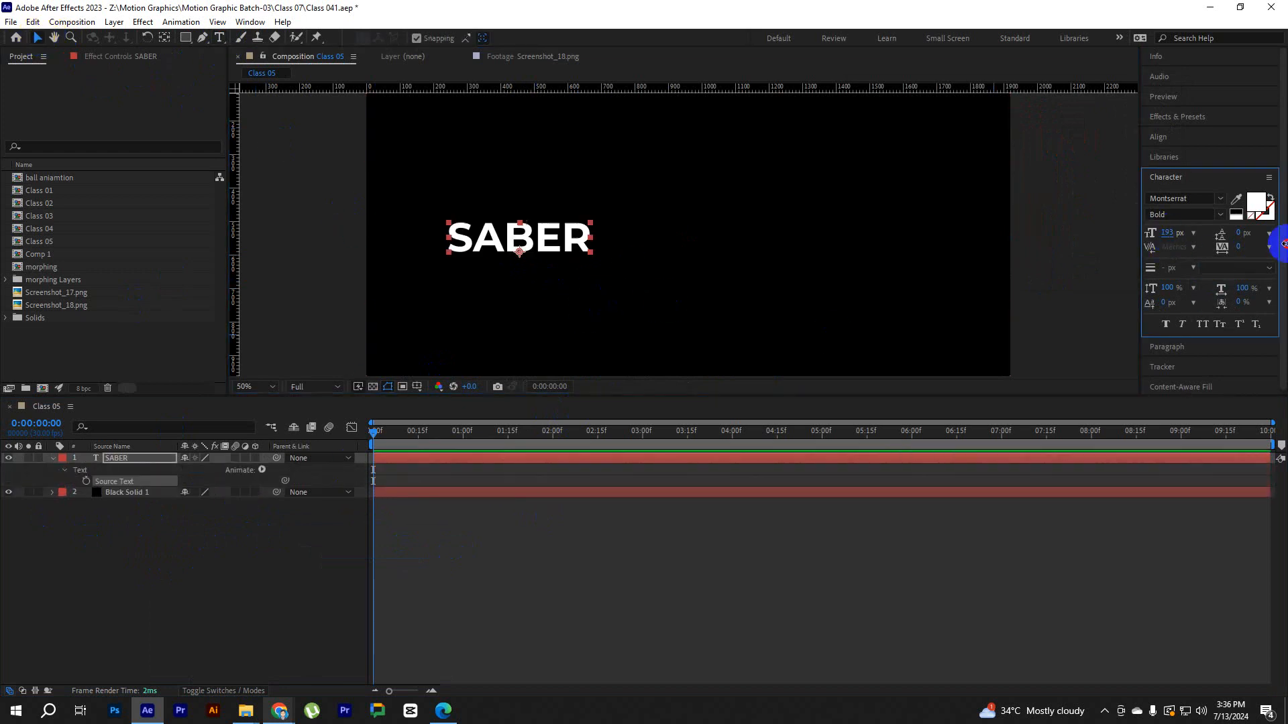
{"action": "key", "text": "ctrl+space"}
{"action": "key", "text": "Escape"}
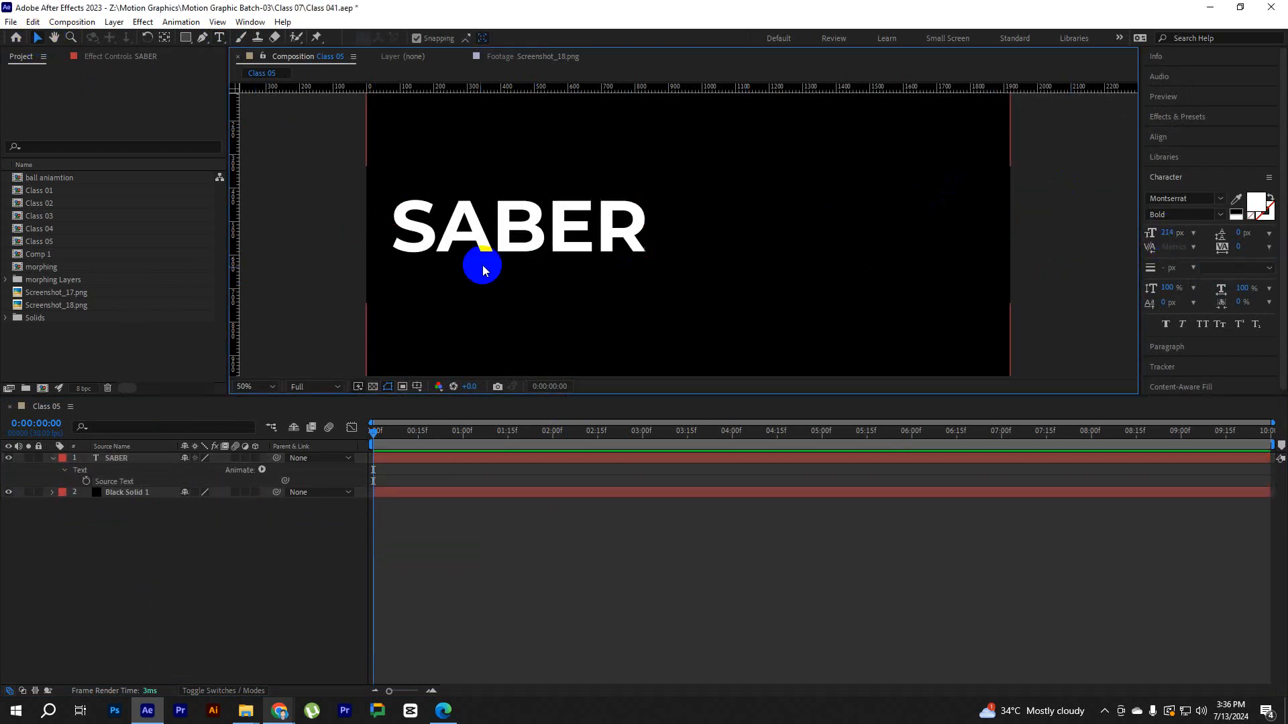
{"action": "scroll", "coordinate": [483, 269], "scroll_direction": "down", "scroll_amount": 2}
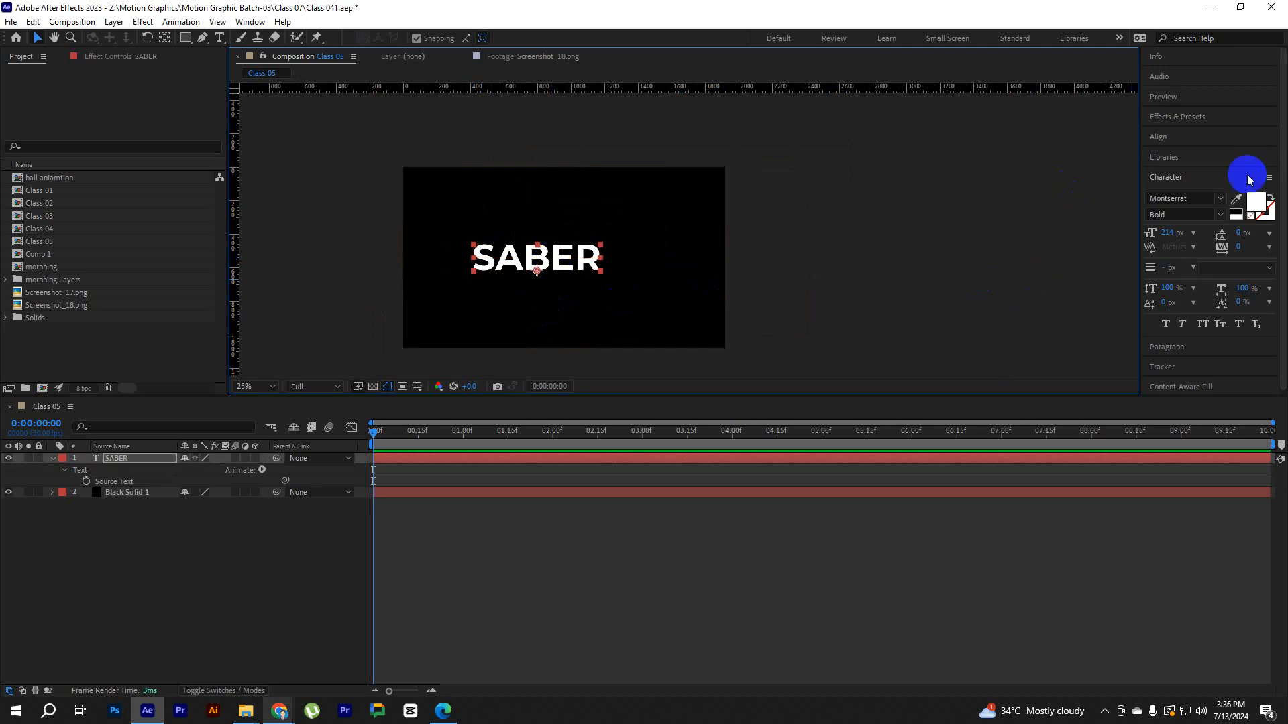
Enlarge the SABER text to a font size of 367 px and reposition it near the middle of the composition.
{"action": "left_click_drag", "start_coordinate": [1166, 235], "coordinate": [1276, 245]}
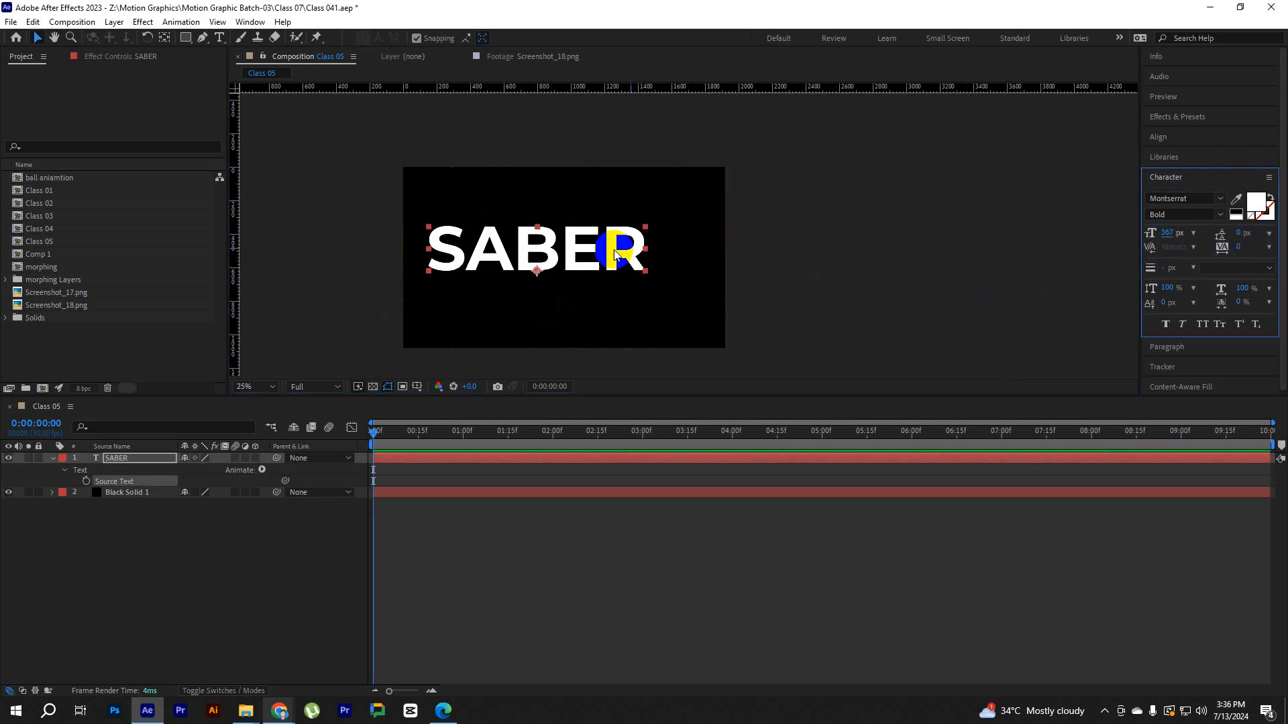
{"action": "left_click_drag", "start_coordinate": [614, 249], "coordinate": [594, 257]}
Center the SABER layer's anchor point within the text and align the layer to the composition center horizontally and vertically.
{"action": "left_click", "coordinate": [164, 37]}
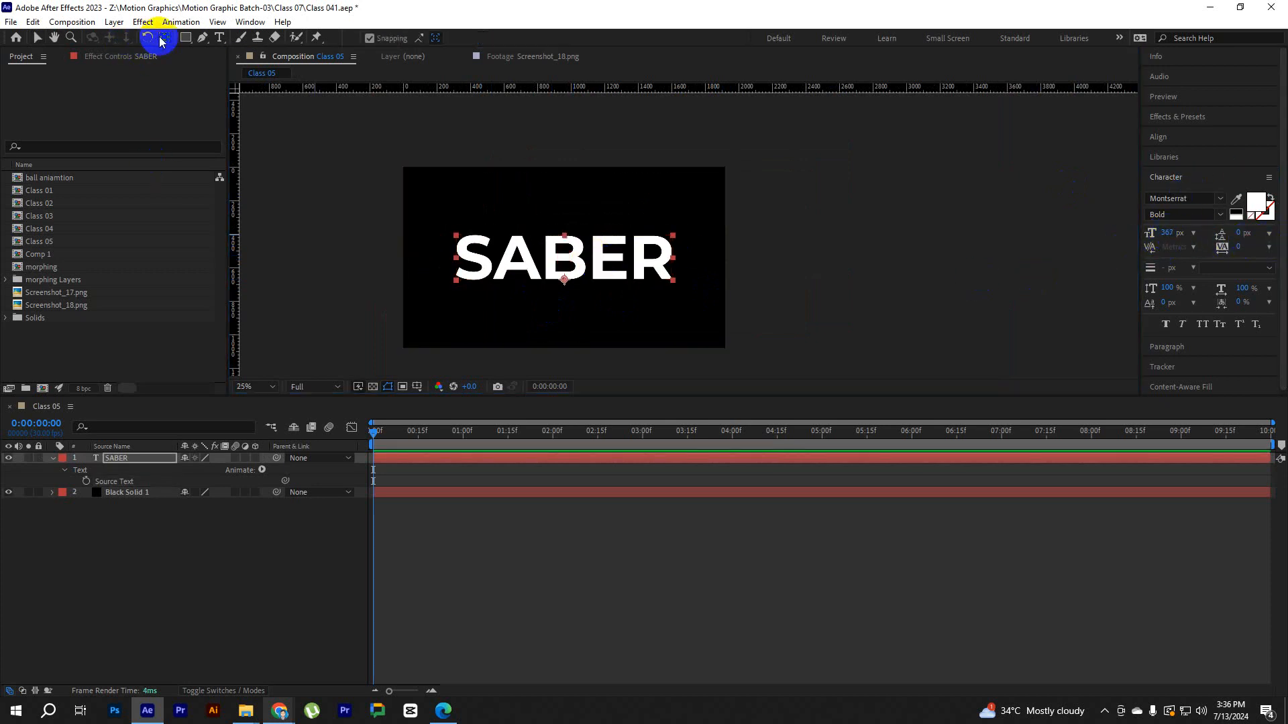
{"action": "left_click", "coordinate": [890, 229]}
{"action": "key", "text": "v"}
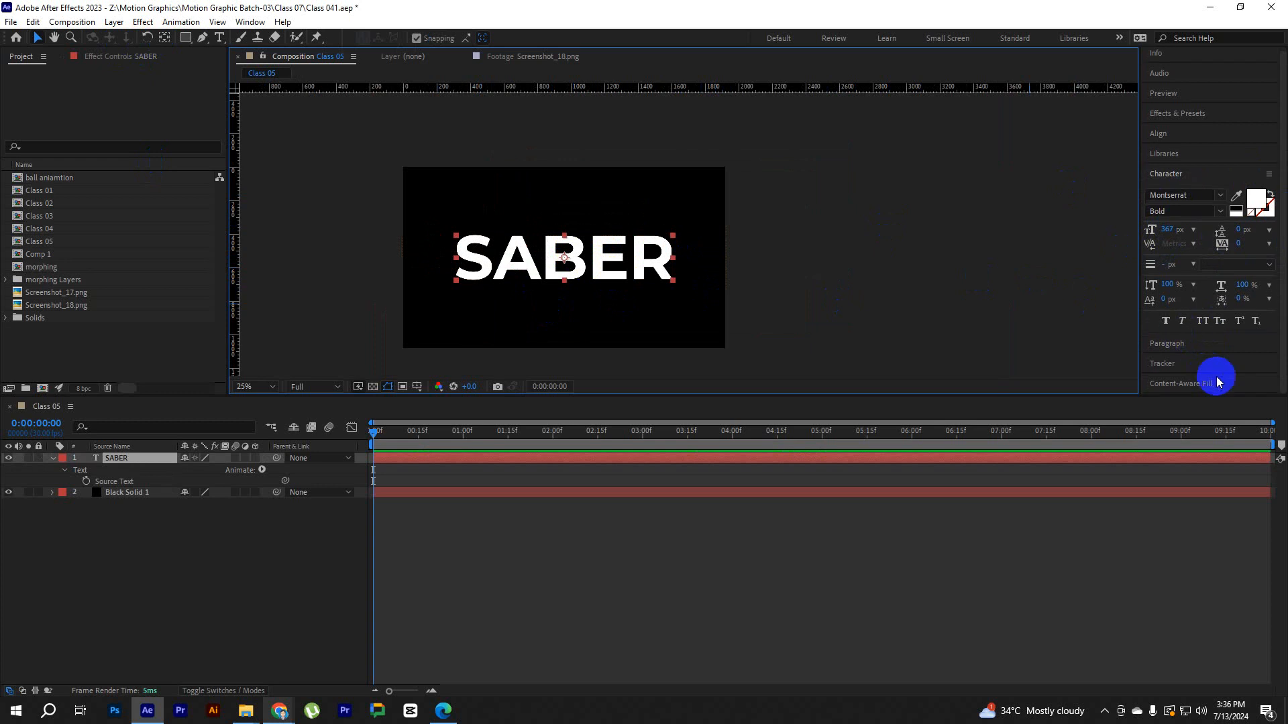
{"action": "left_click", "coordinate": [1166, 137]}
{"action": "left_click", "coordinate": [1178, 173]}
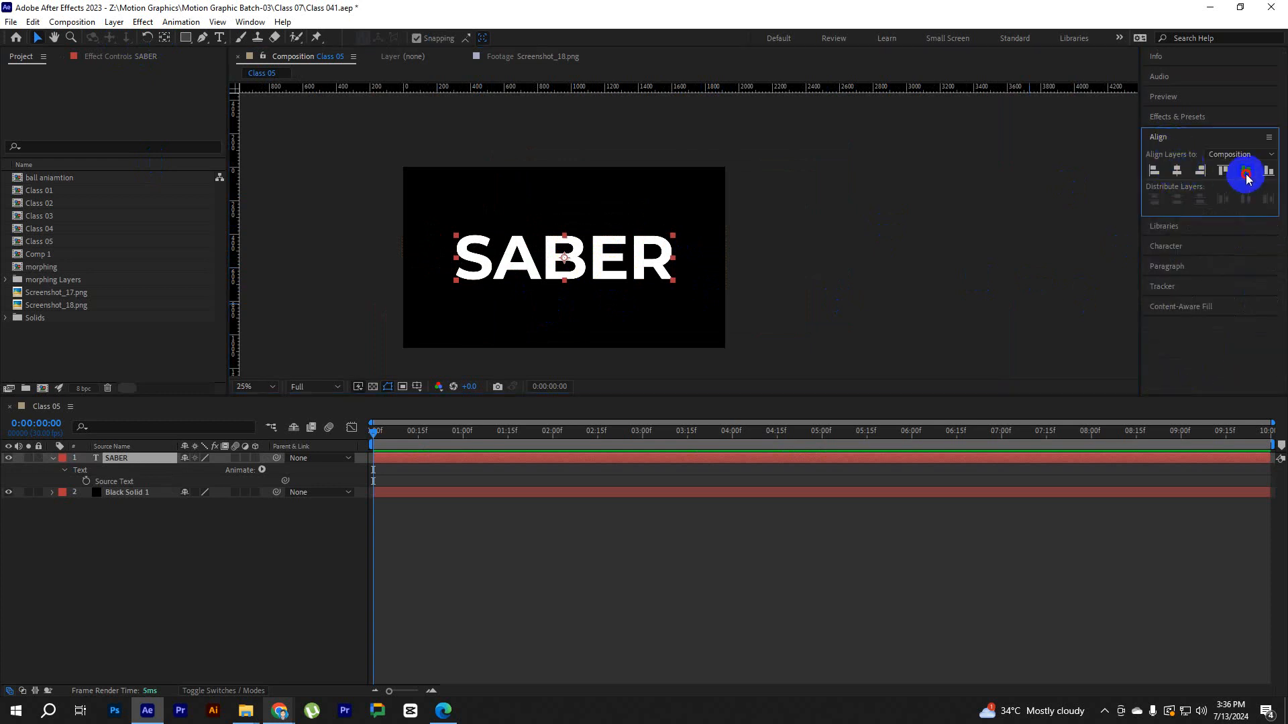
{"action": "left_click", "coordinate": [1246, 173]}
{"action": "left_click", "coordinate": [904, 260]}
{"action": "left_click", "coordinate": [622, 284]}
{"action": "left_click", "coordinate": [138, 529]}
{"action": "left_click", "coordinate": [137, 492]}
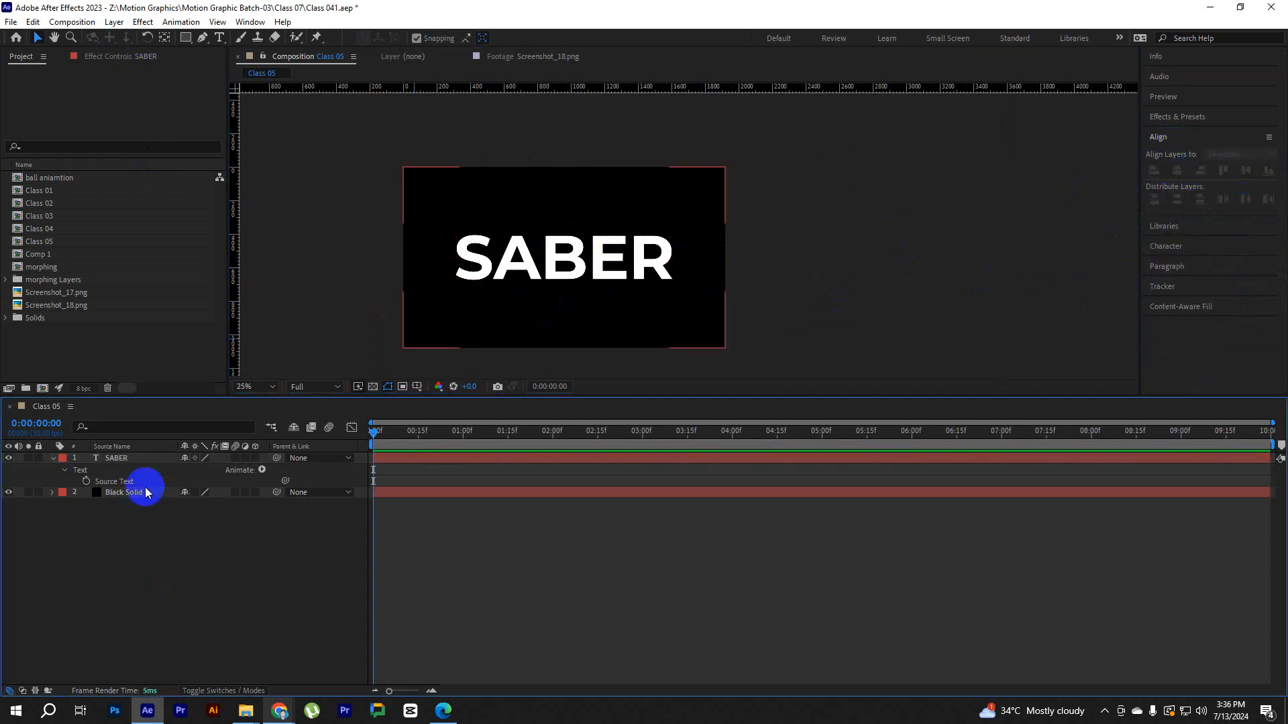
{"action": "left_click", "coordinate": [139, 462]}
{"action": "left_click", "coordinate": [149, 562]}
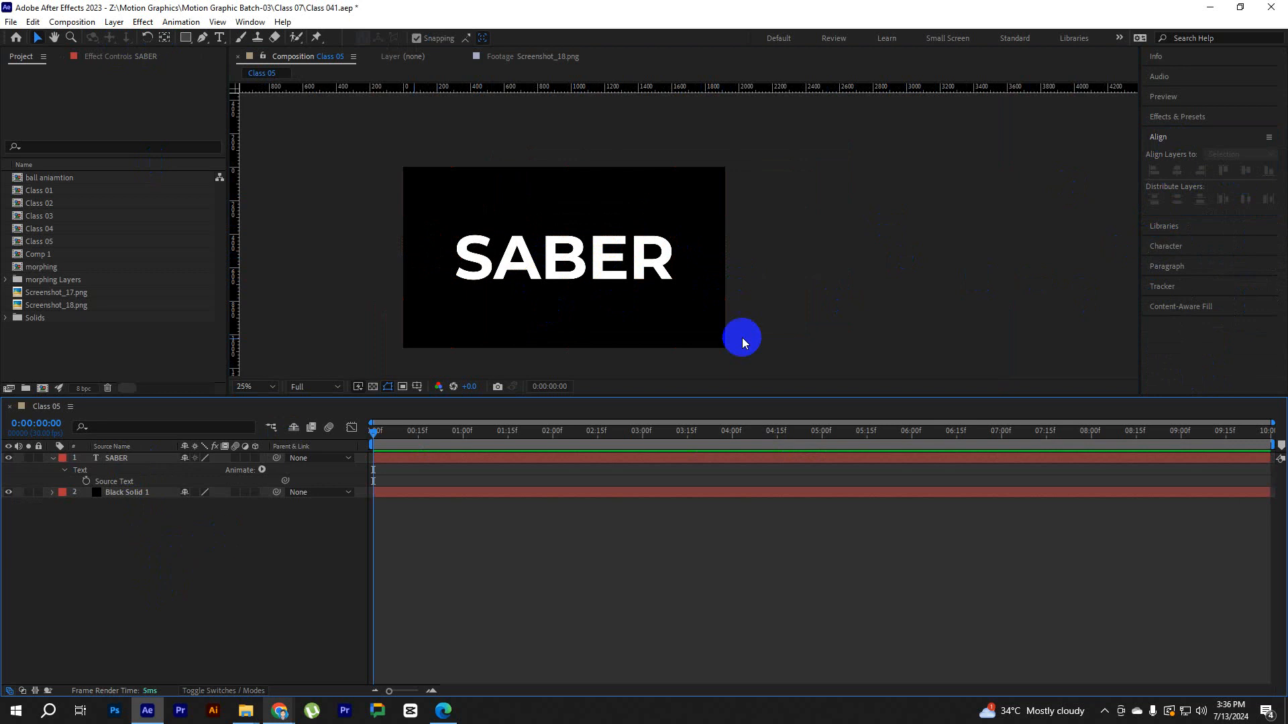
{"action": "left_click", "coordinate": [606, 260]}
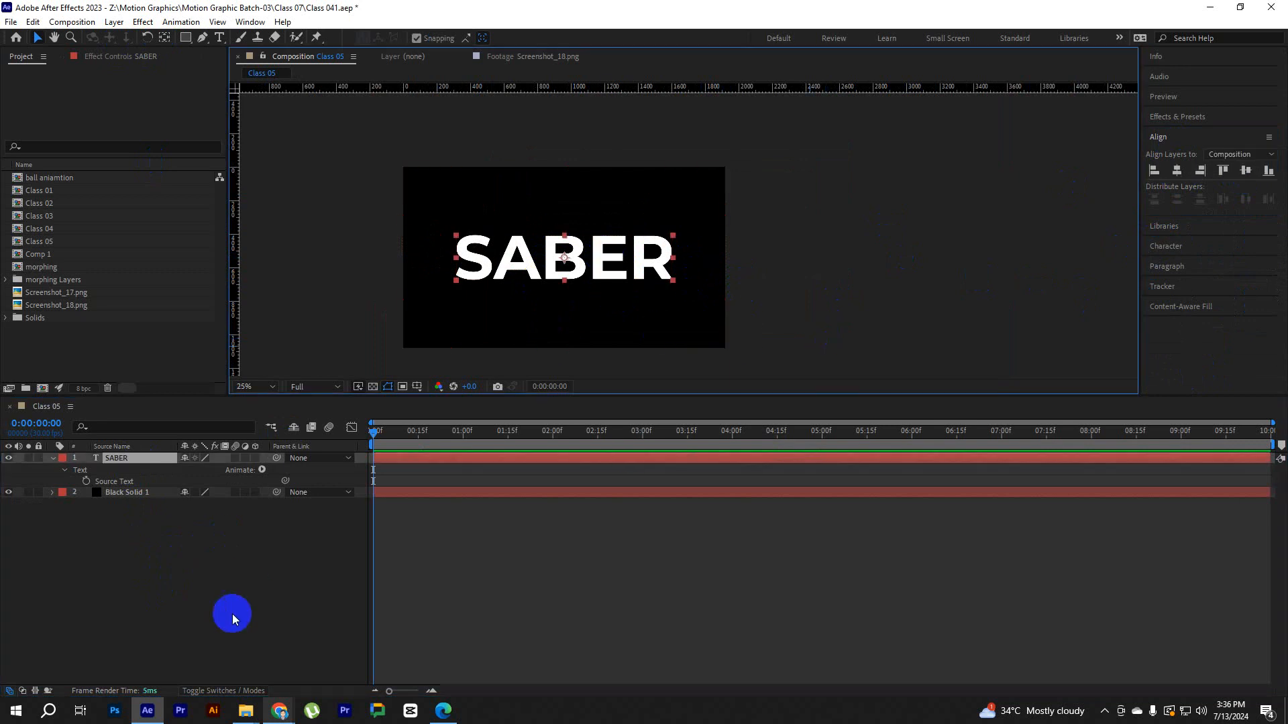
{"action": "left_click", "coordinate": [854, 324]}
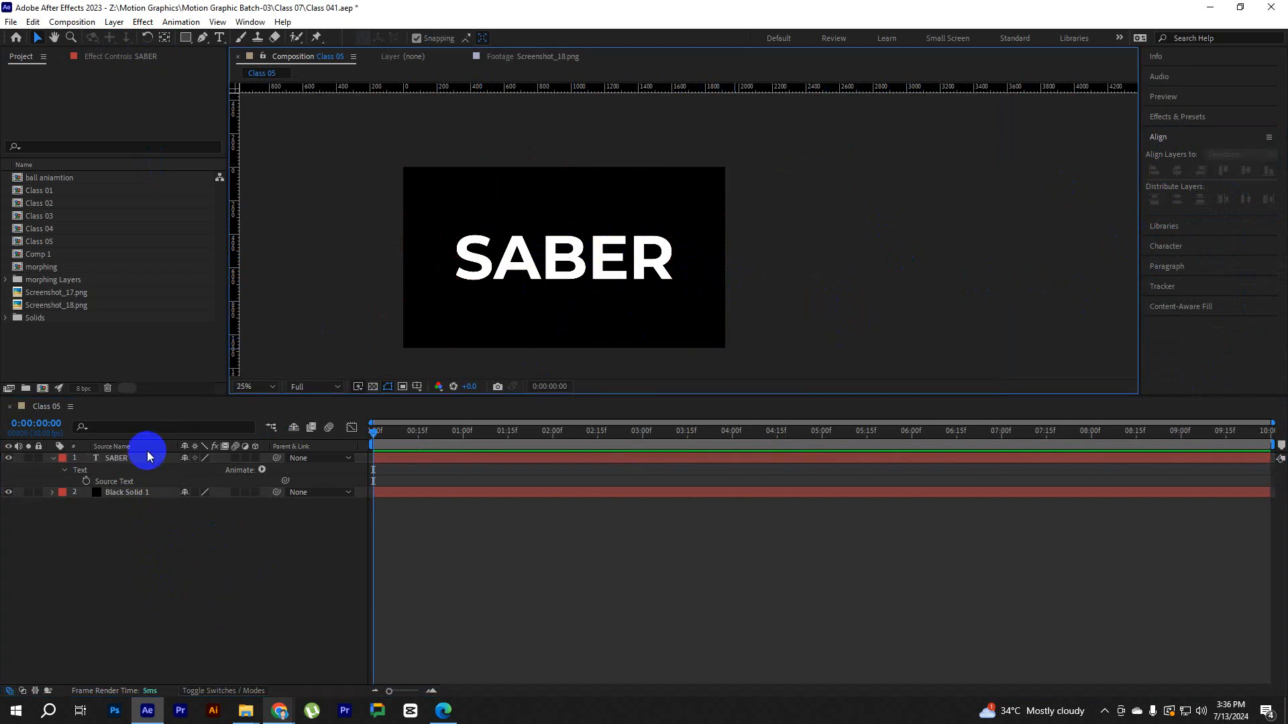
Try applying the Video Copilot Saber effect directly to the SABER text layer.
{"action": "left_click", "coordinate": [151, 458]}
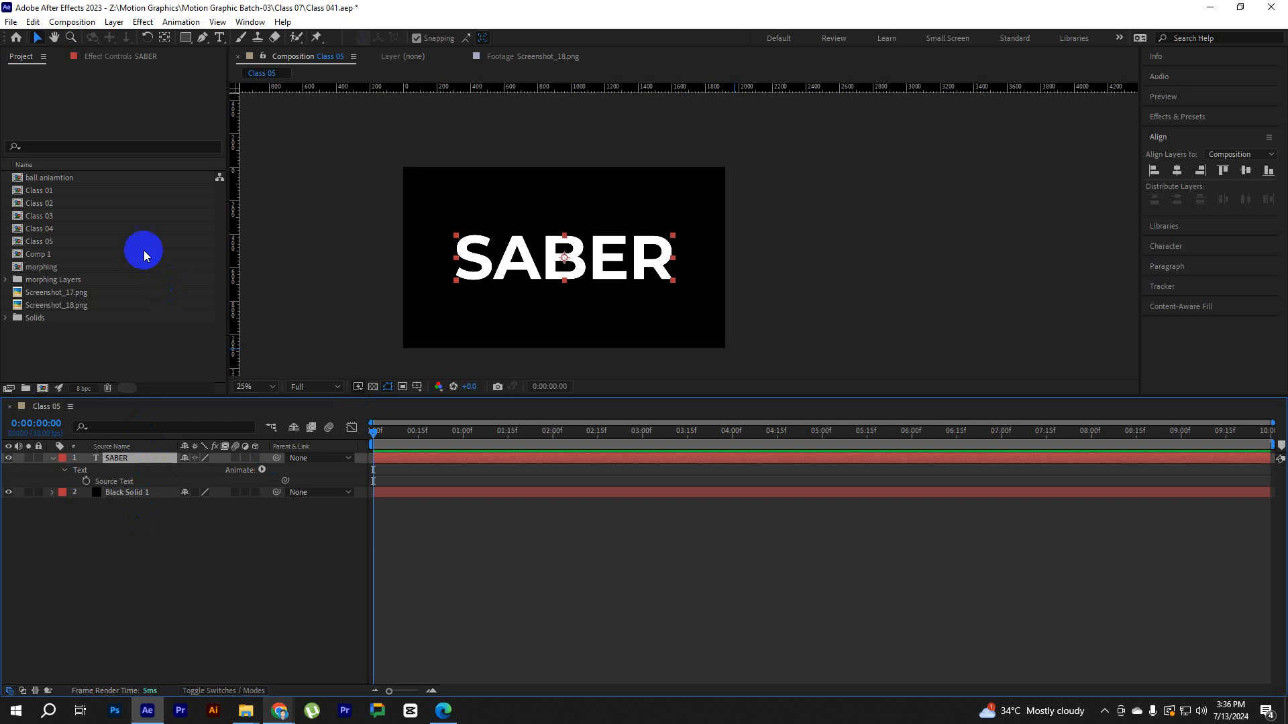
{"action": "left_click", "coordinate": [142, 22]}
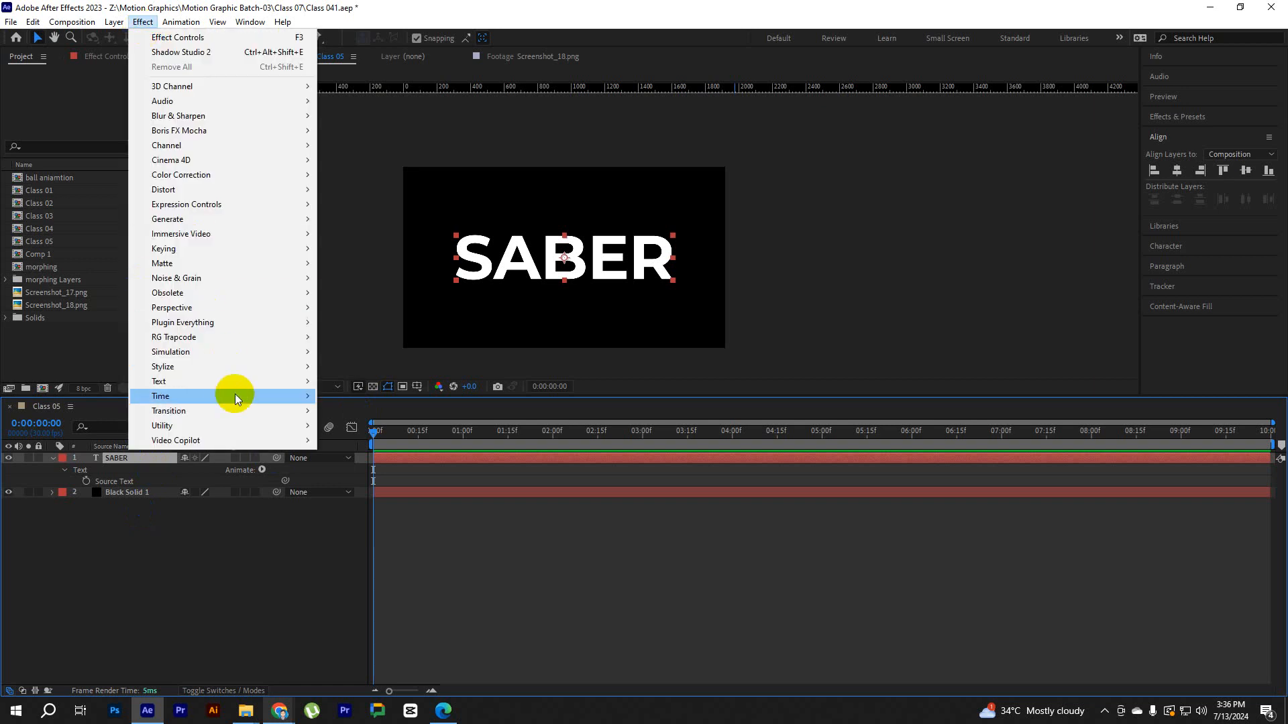
{"action": "mouse_move", "coordinate": [285, 440]}
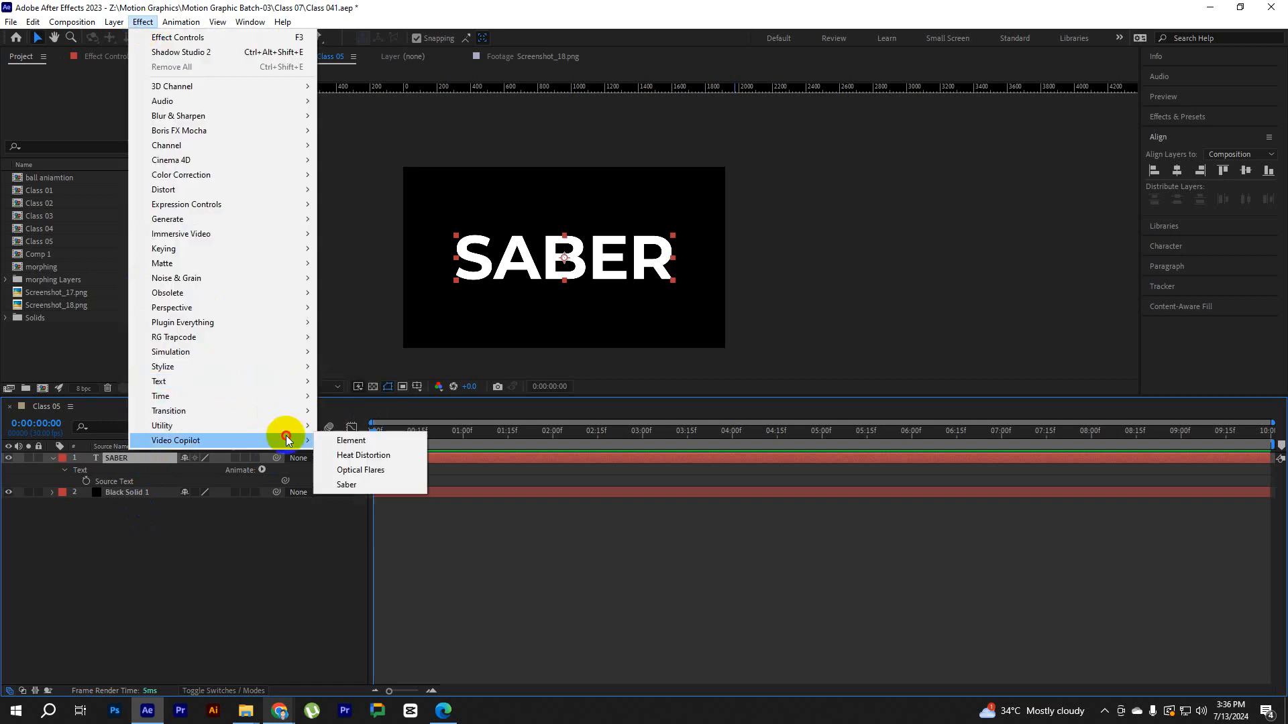
{"action": "left_click", "coordinate": [389, 485]}
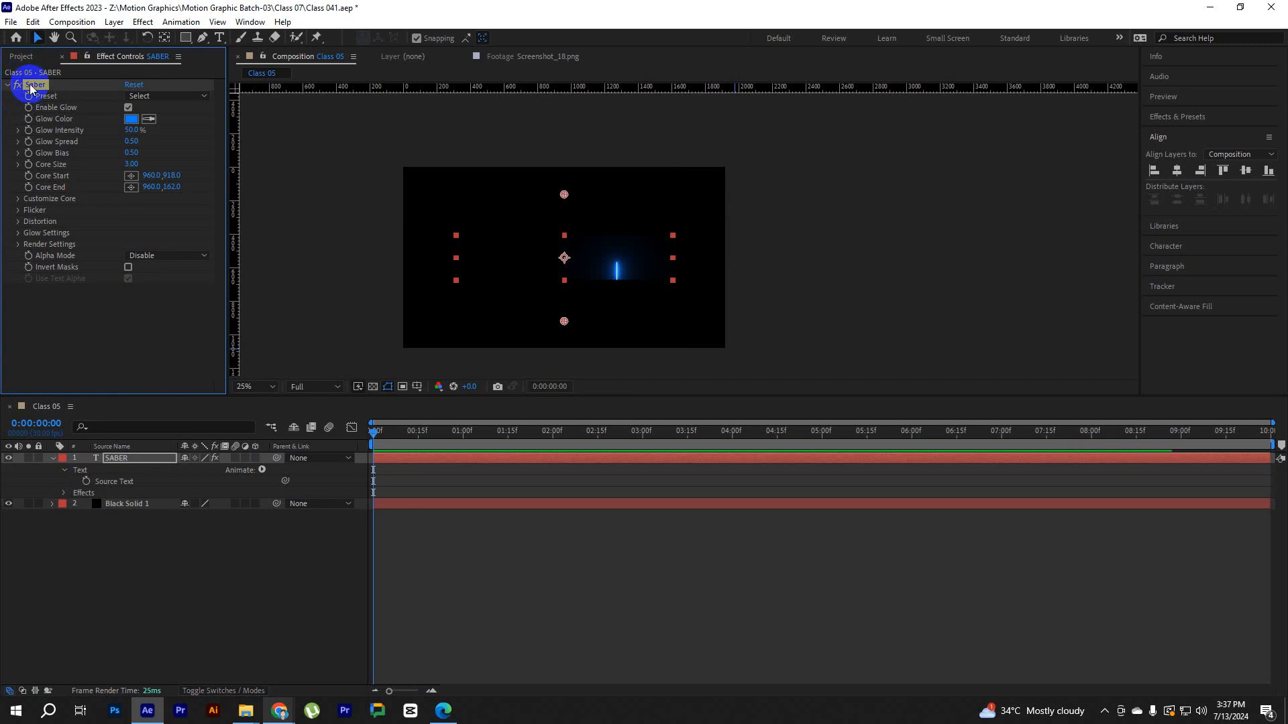
Set the text layer's Saber core type to Text Layer with SABER as its text source, and check another frame.
{"action": "left_click", "coordinate": [19, 199]}
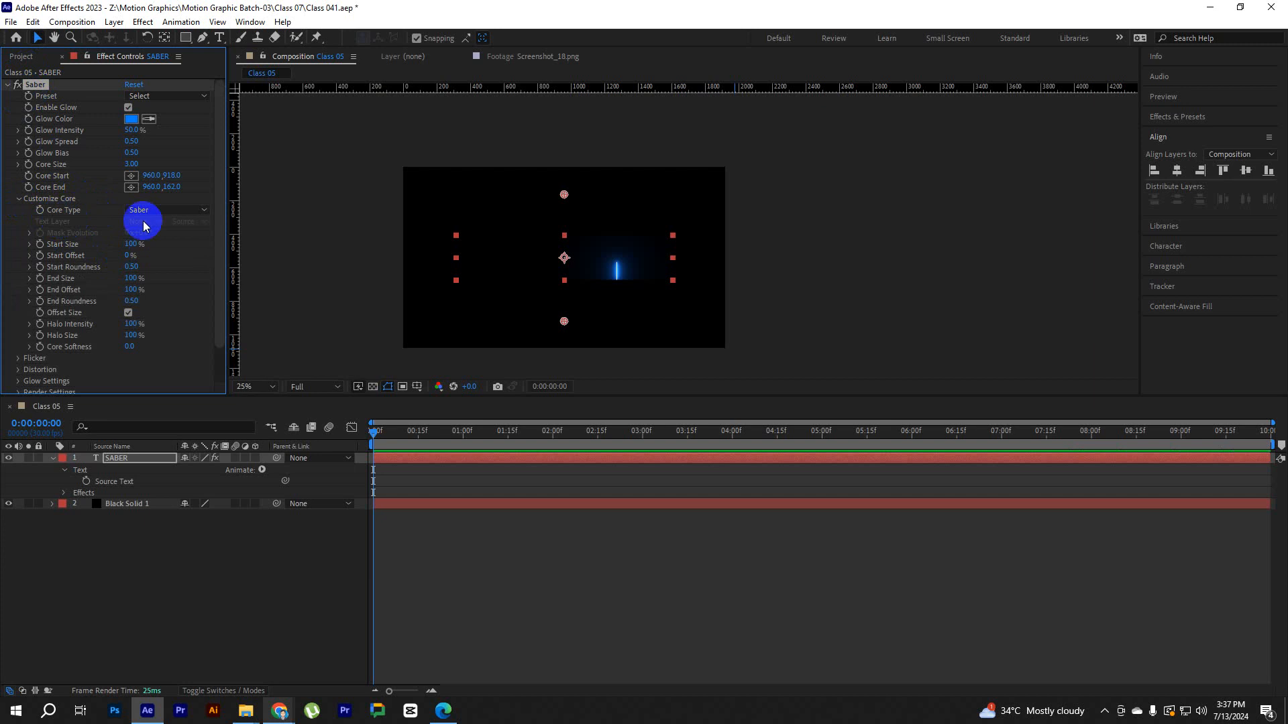
{"action": "left_click", "coordinate": [173, 211]}
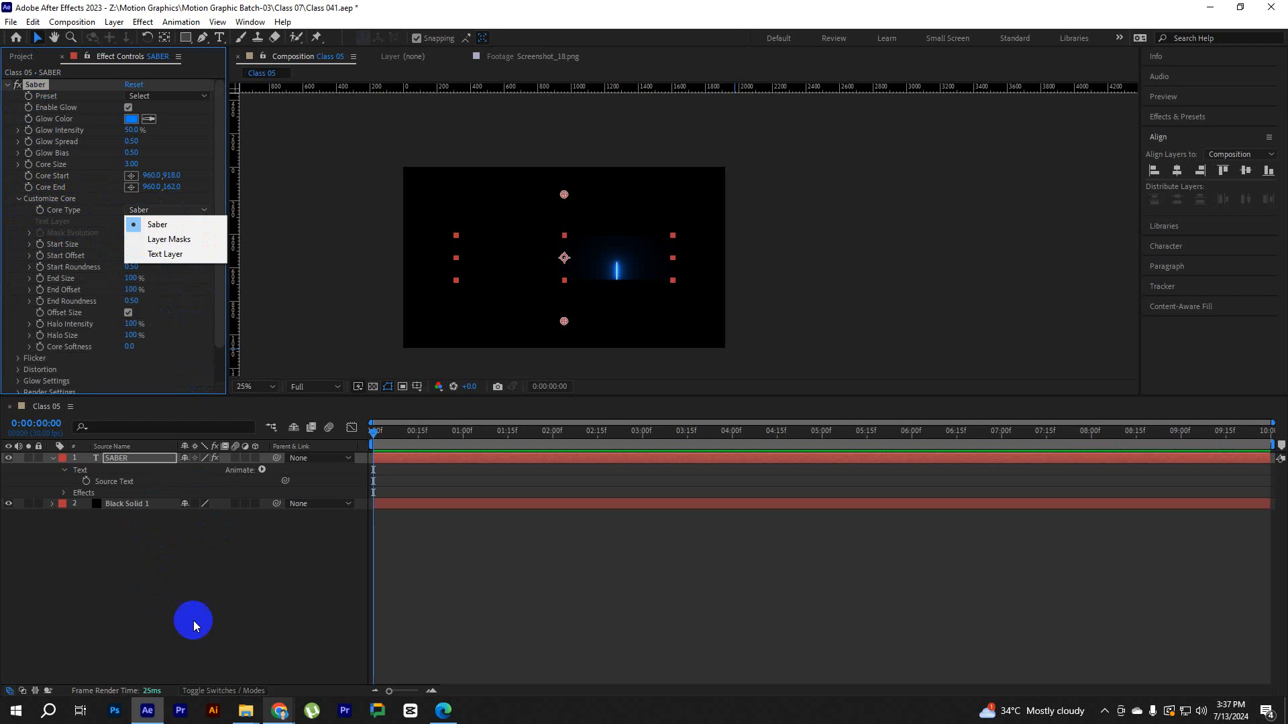
{"action": "left_click", "coordinate": [169, 254]}
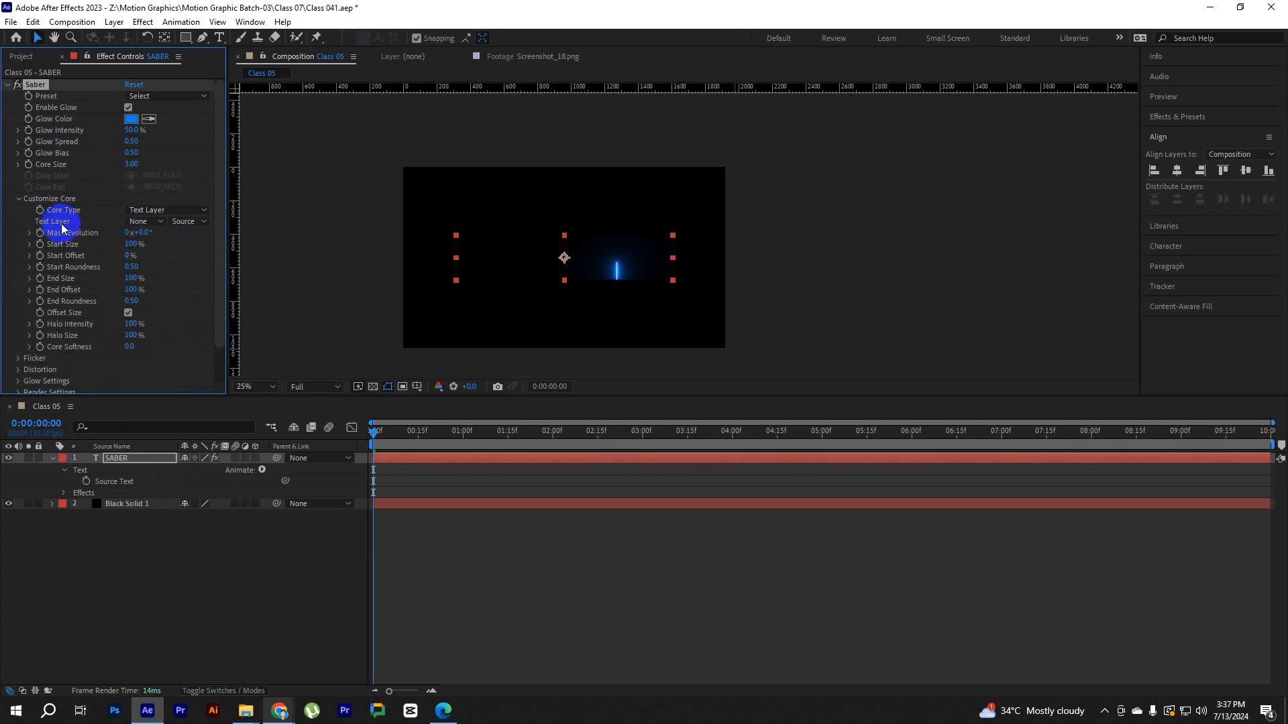
{"action": "left_click", "coordinate": [151, 221]}
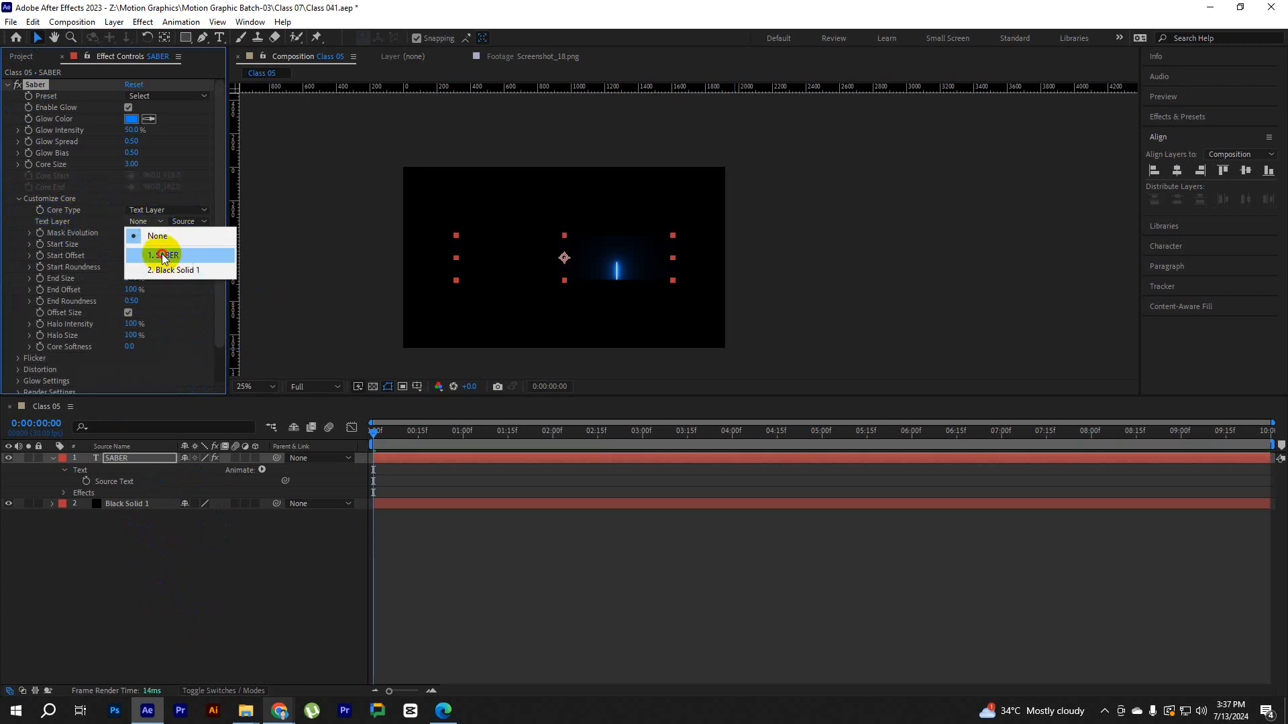
{"action": "left_click", "coordinate": [161, 255]}
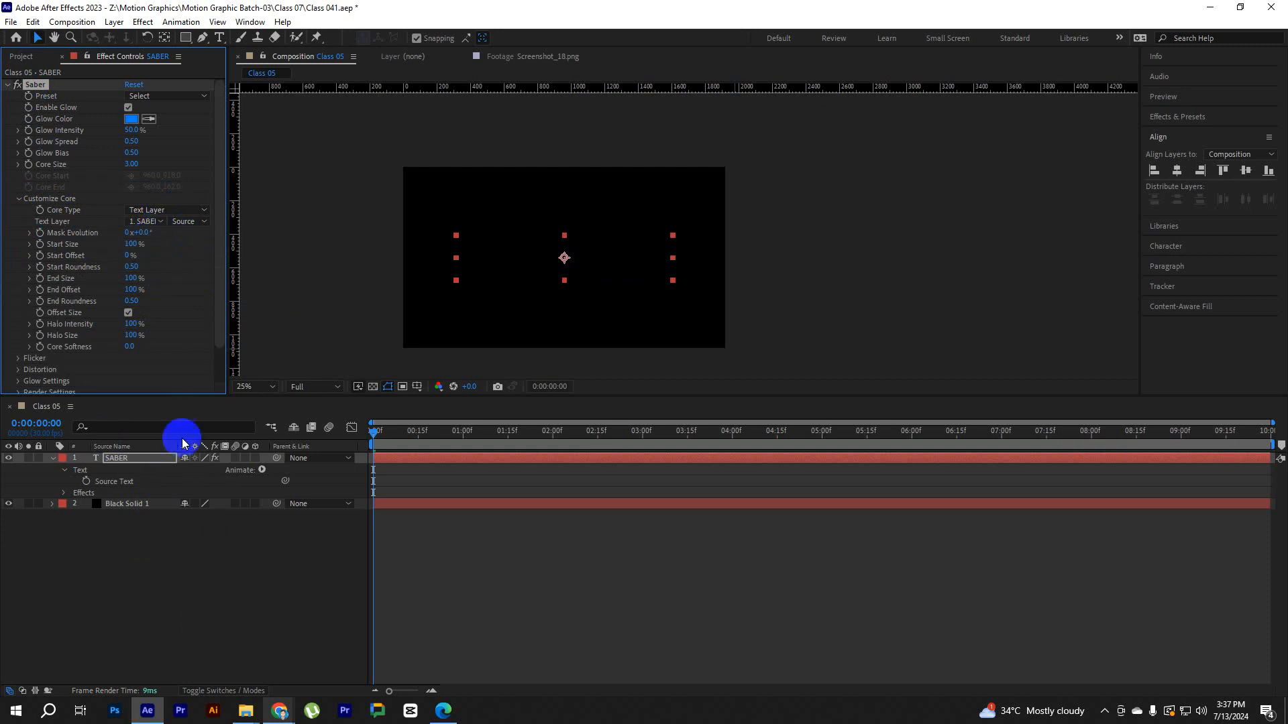
{"action": "left_click_drag", "start_coordinate": [396, 433], "coordinate": [502, 433]}
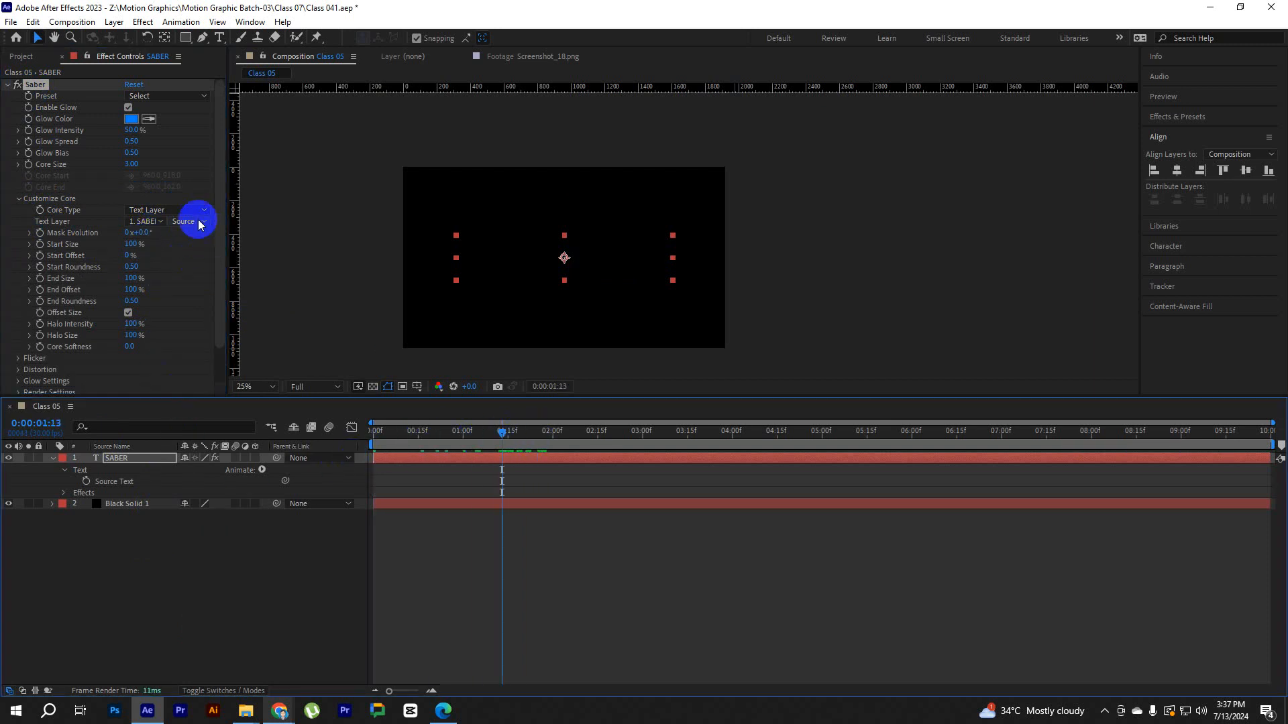
{"action": "left_click", "coordinate": [188, 221]}
{"action": "left_click", "coordinate": [147, 577]}
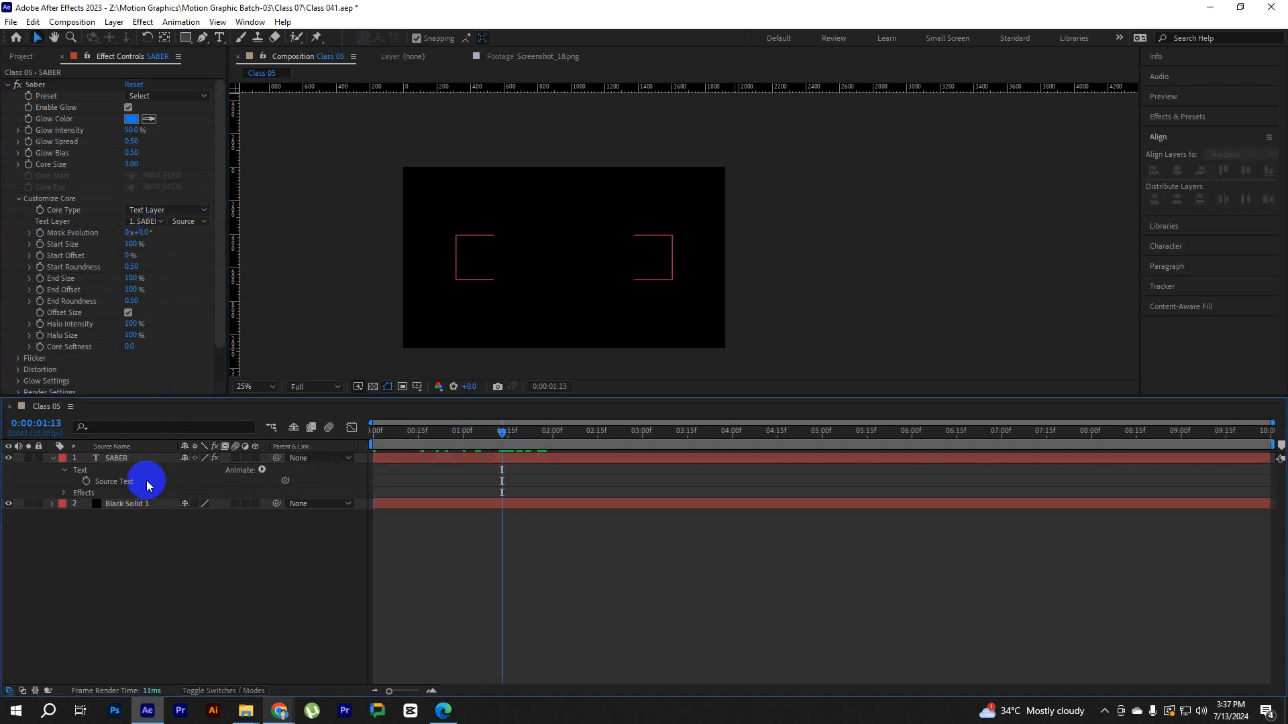
Apply the Fire preset to the text layer's Saber effect and check the composition at different times.
{"action": "left_click", "coordinate": [140, 458]}
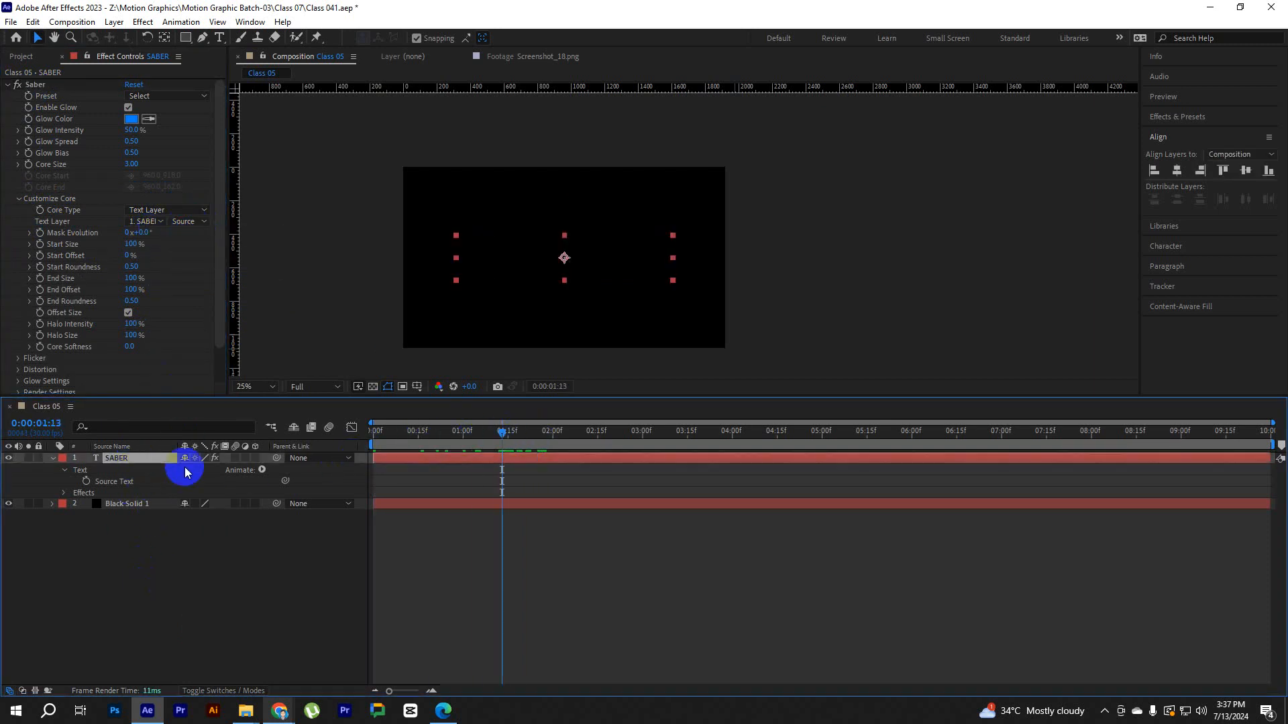
{"action": "left_click", "coordinate": [222, 151]}
{"action": "left_click", "coordinate": [137, 96]}
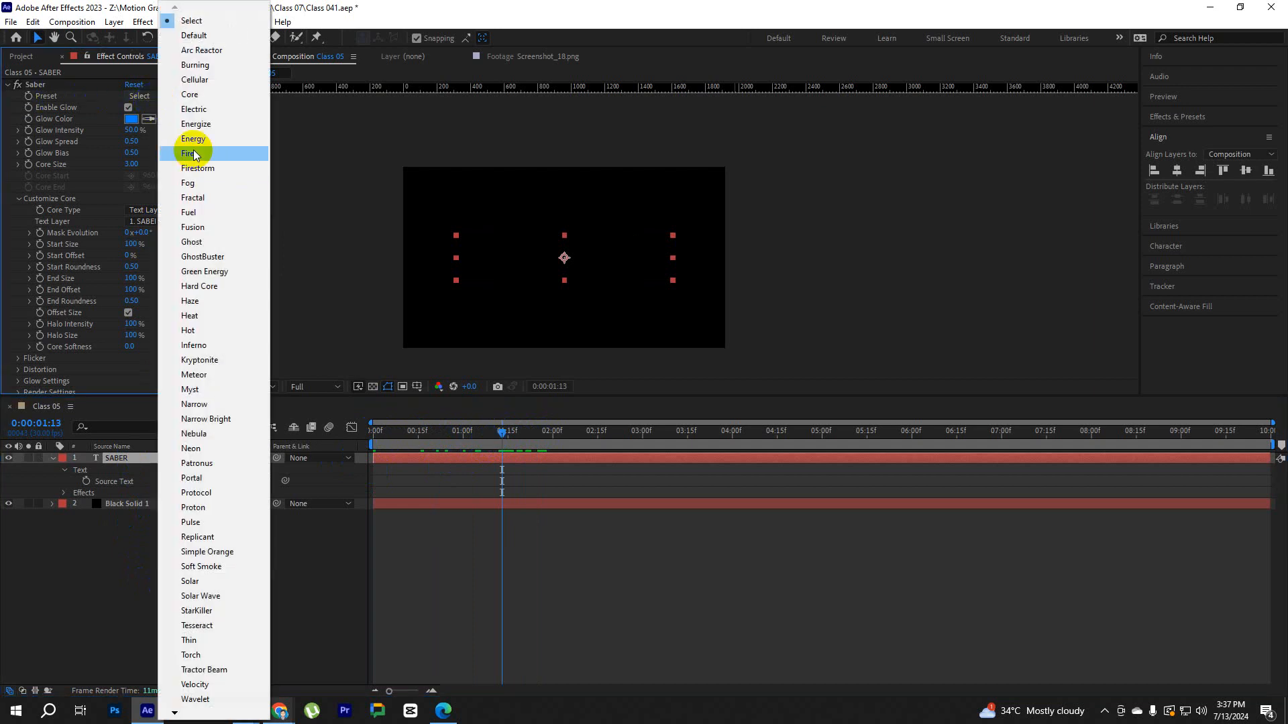
{"action": "left_click", "coordinate": [151, 153]}
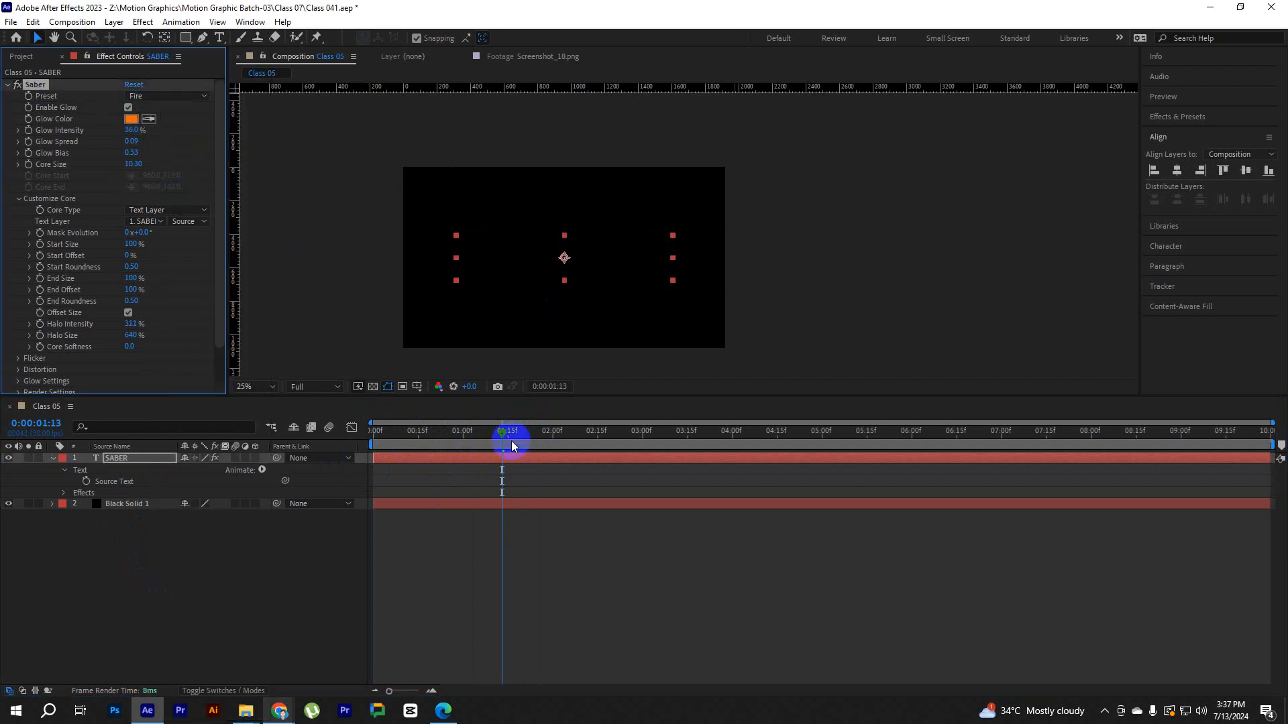
{"action": "left_click_drag", "start_coordinate": [502, 432], "coordinate": [316, 452]}
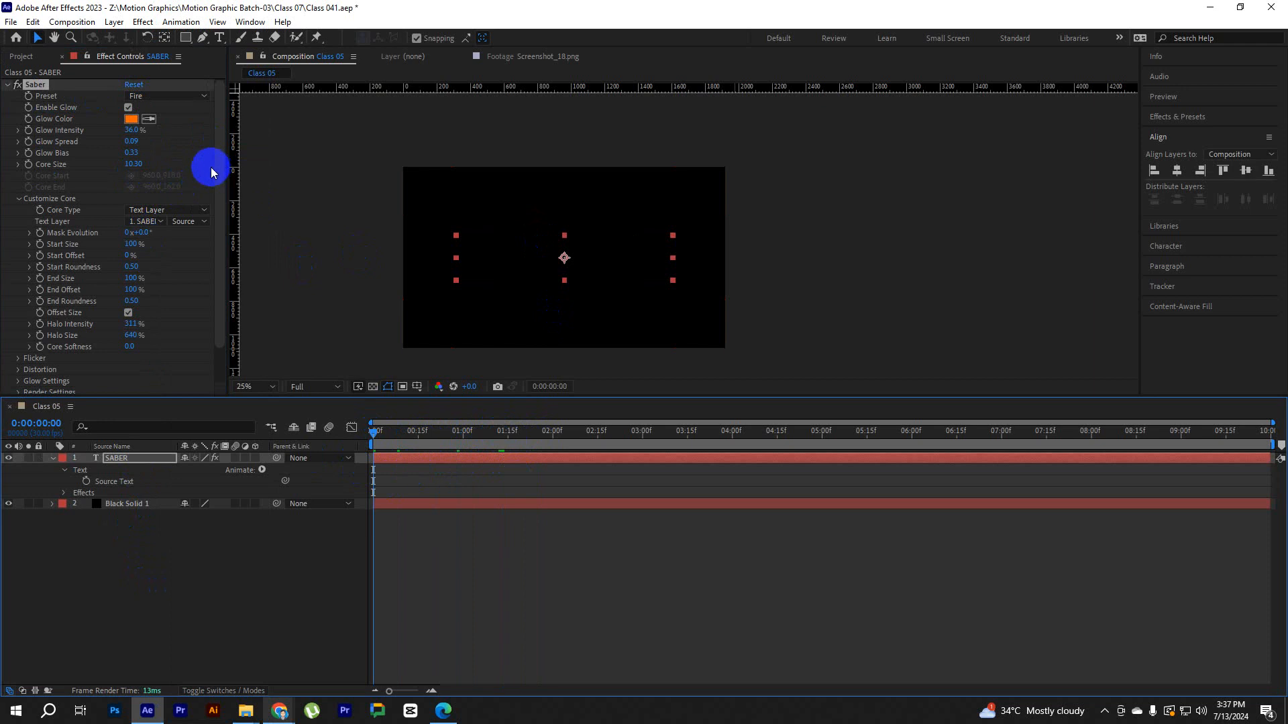
{"action": "left_click_drag", "start_coordinate": [402, 436], "coordinate": [448, 433]}
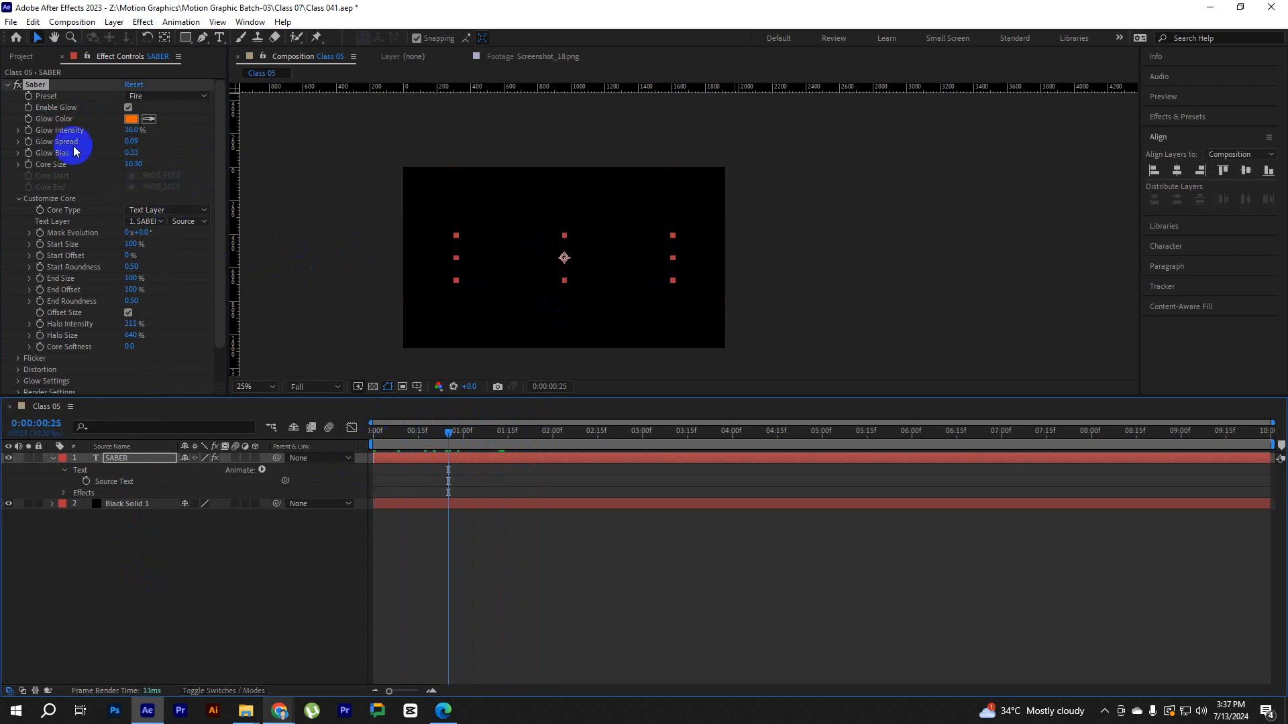
Set the text layer's Saber glow intensity to 24% and toggle the black solid's visibility to inspect the effect.
{"action": "mouse_move", "coordinate": [133, 136]}
{"action": "left_mouse_down"}
{"action": "mouse_move", "coordinate": [104, 136]}
{"action": "mouse_move", "coordinate": [126, 124]}
{"action": "mouse_move", "coordinate": [144, 135]}
{"action": "mouse_move", "coordinate": [133, 141]}
{"action": "left_mouse_up"}
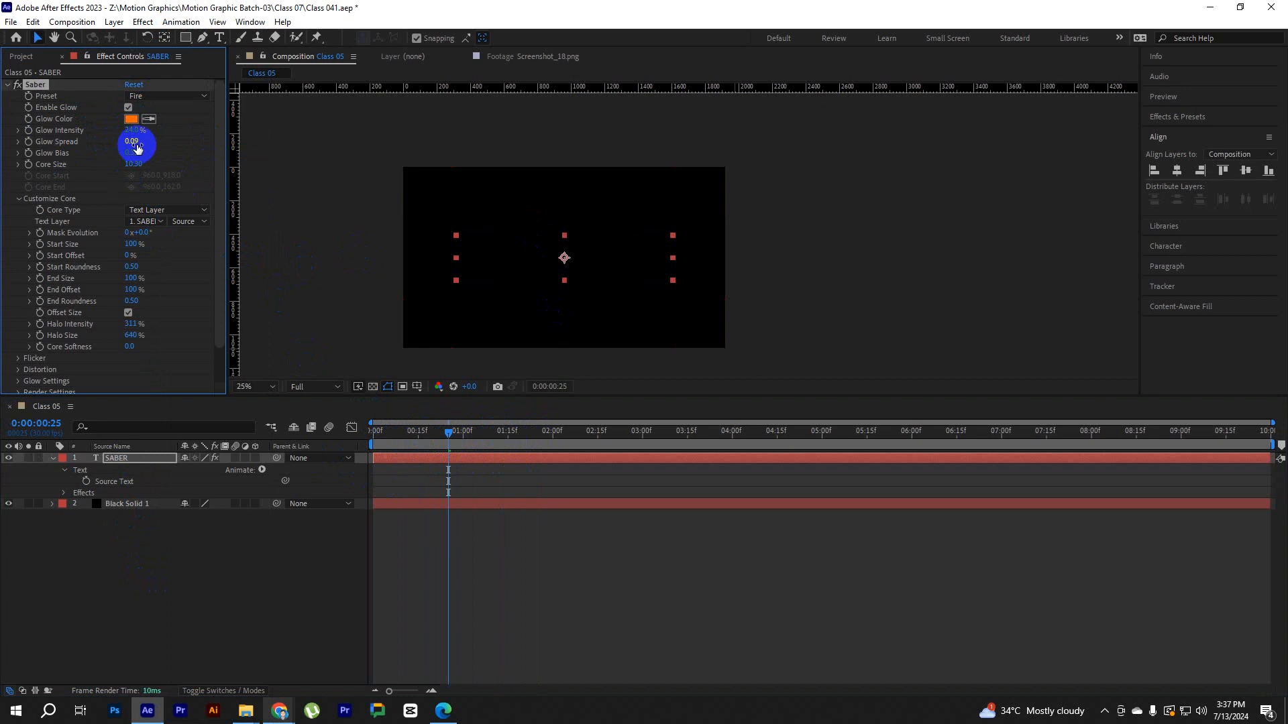
{"action": "left_click", "coordinate": [9, 505]}
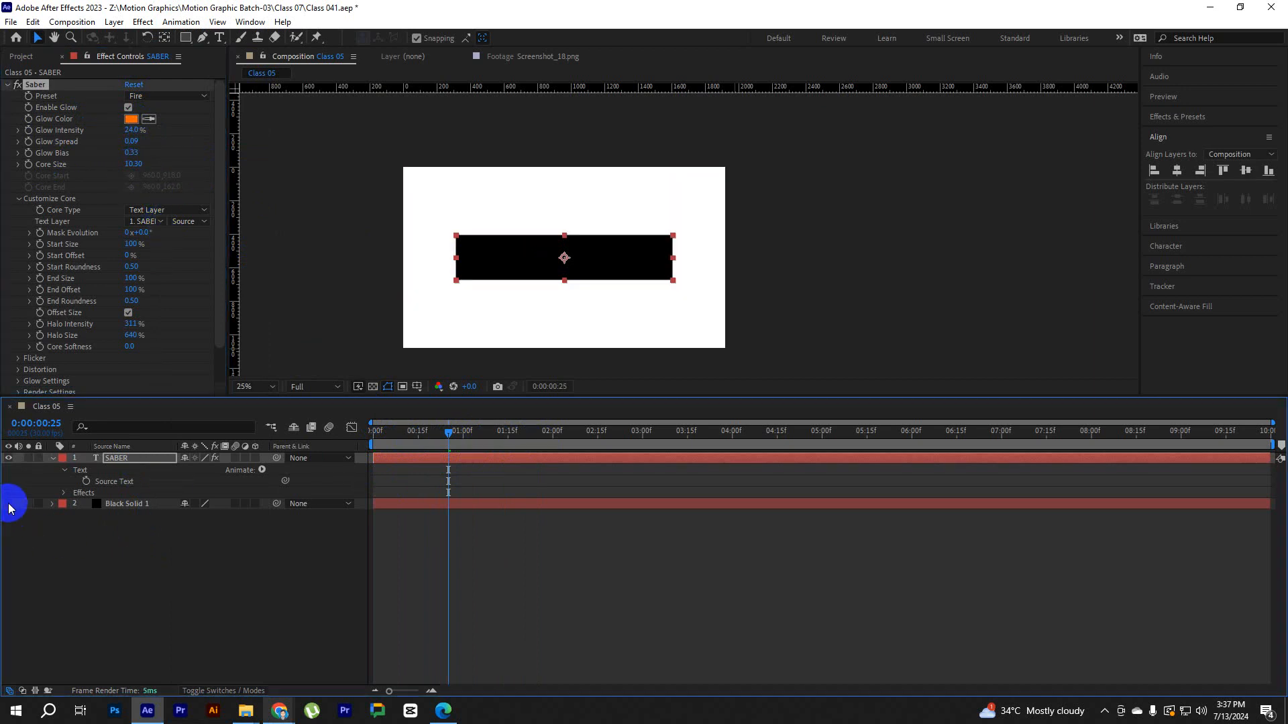
{"action": "left_click", "coordinate": [8, 505]}
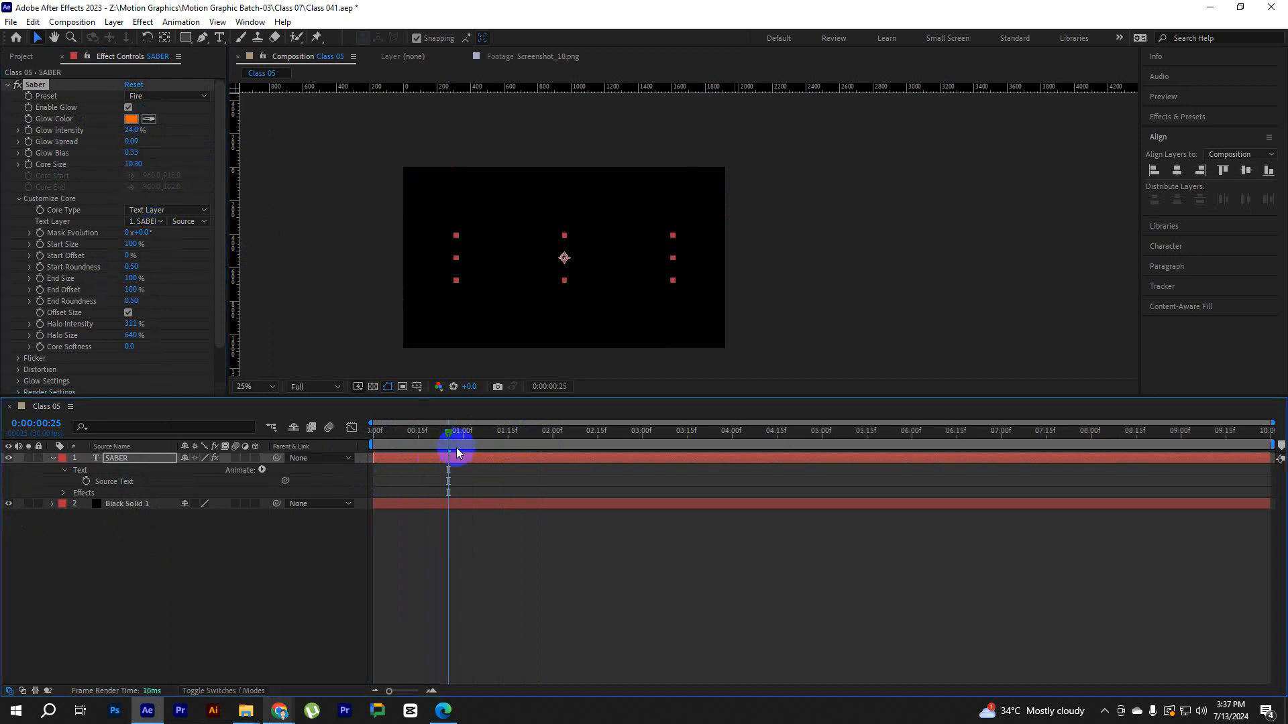
{"action": "left_click_drag", "start_coordinate": [427, 439], "coordinate": [424, 439]}
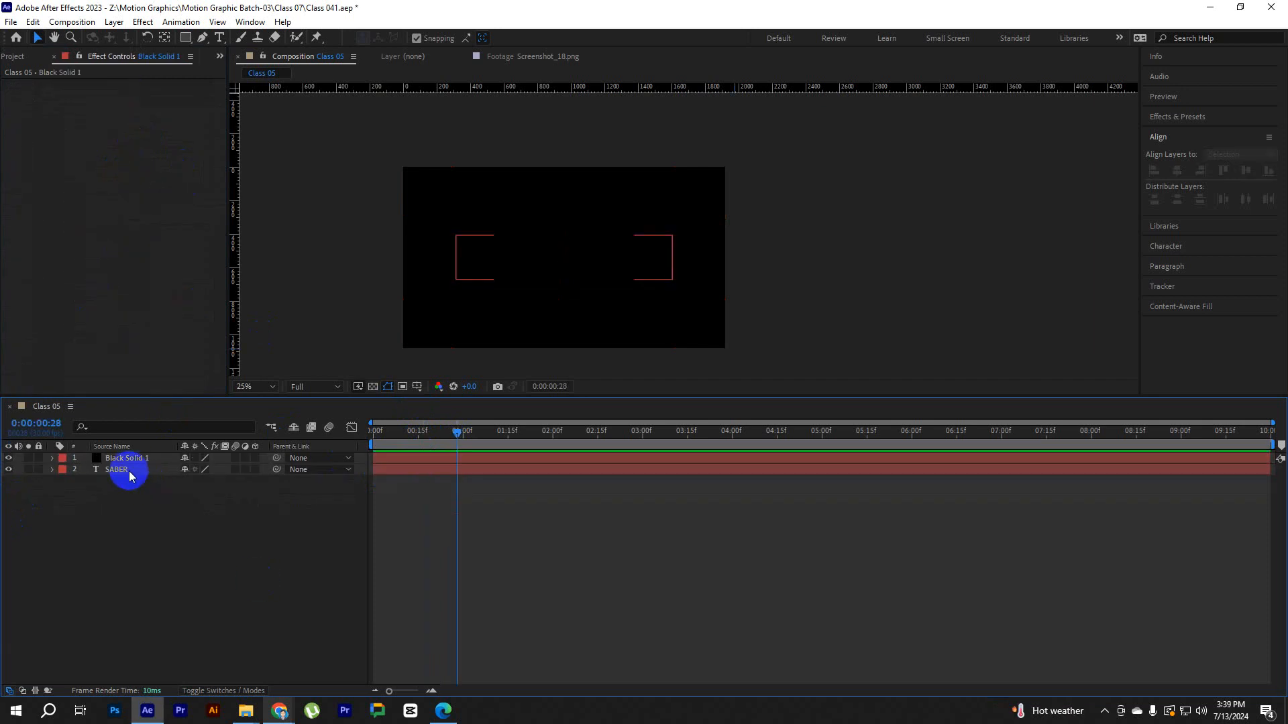
Move the black solid below the SABER text layer in the layer stack.
{"action": "left_click", "coordinate": [130, 470]}
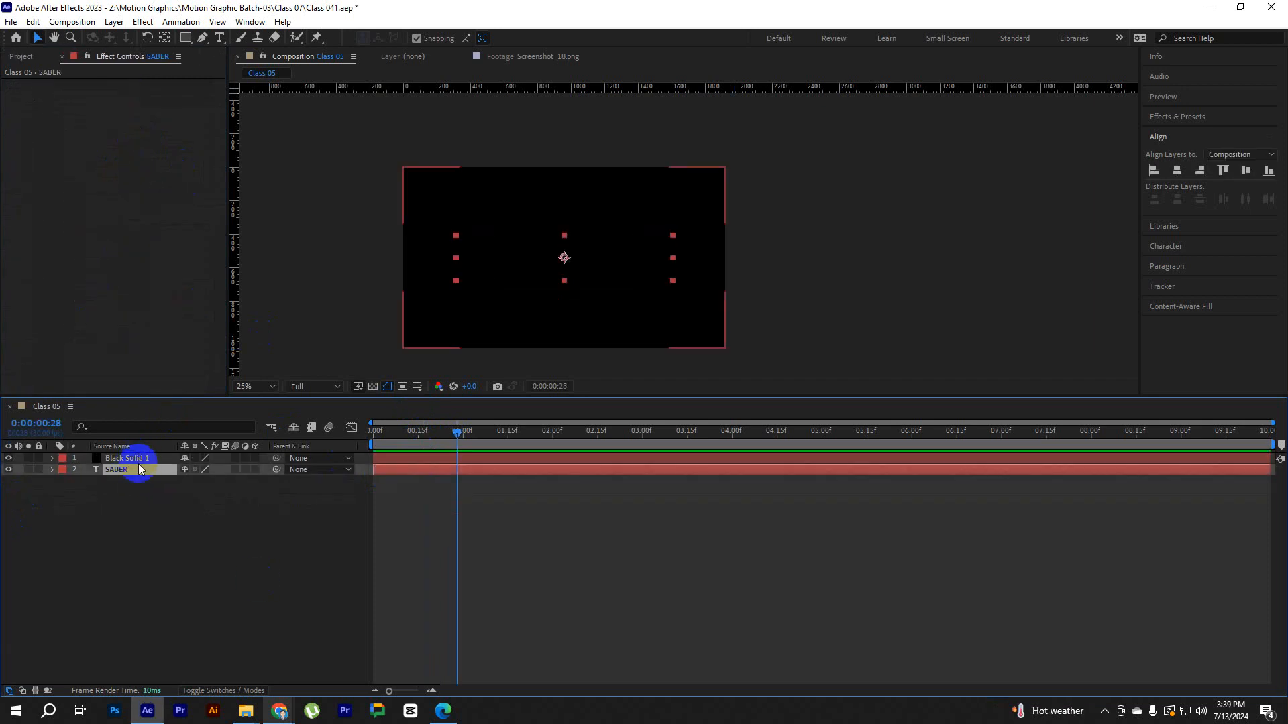
{"action": "left_click", "coordinate": [139, 496]}
{"action": "left_click", "coordinate": [130, 457]}
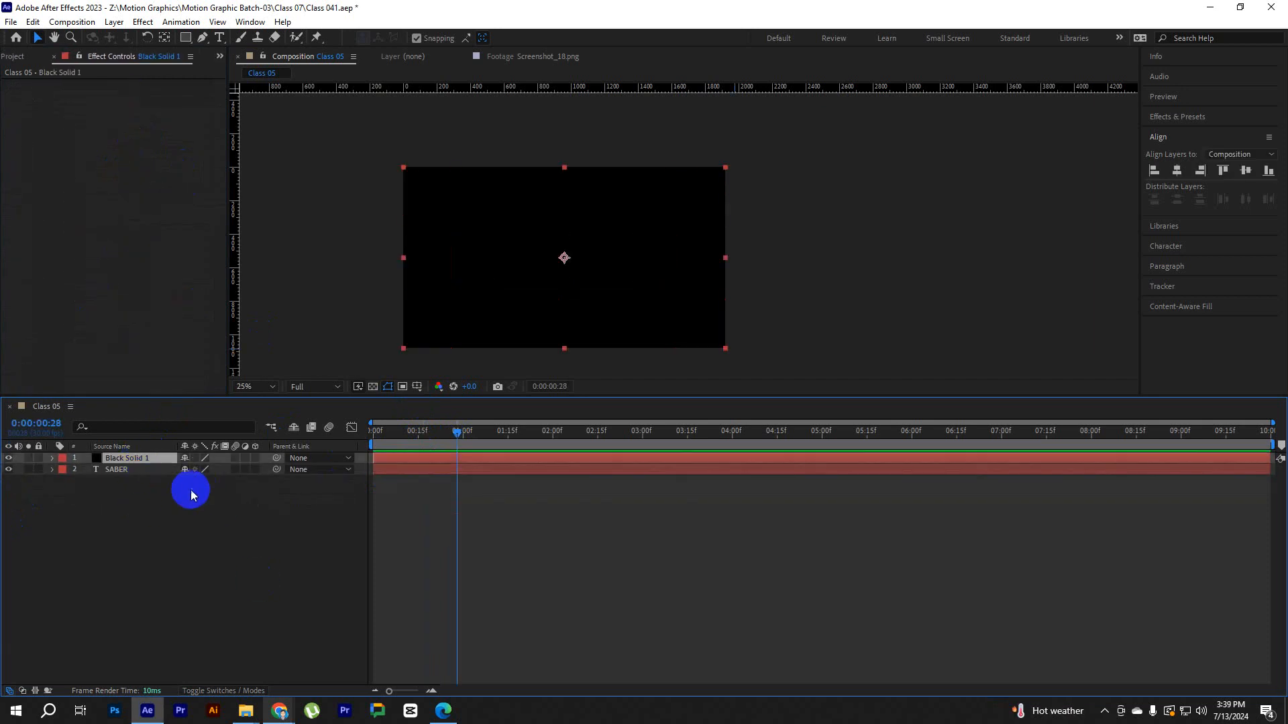
{"action": "left_click_drag", "start_coordinate": [145, 464], "coordinate": [147, 482]}
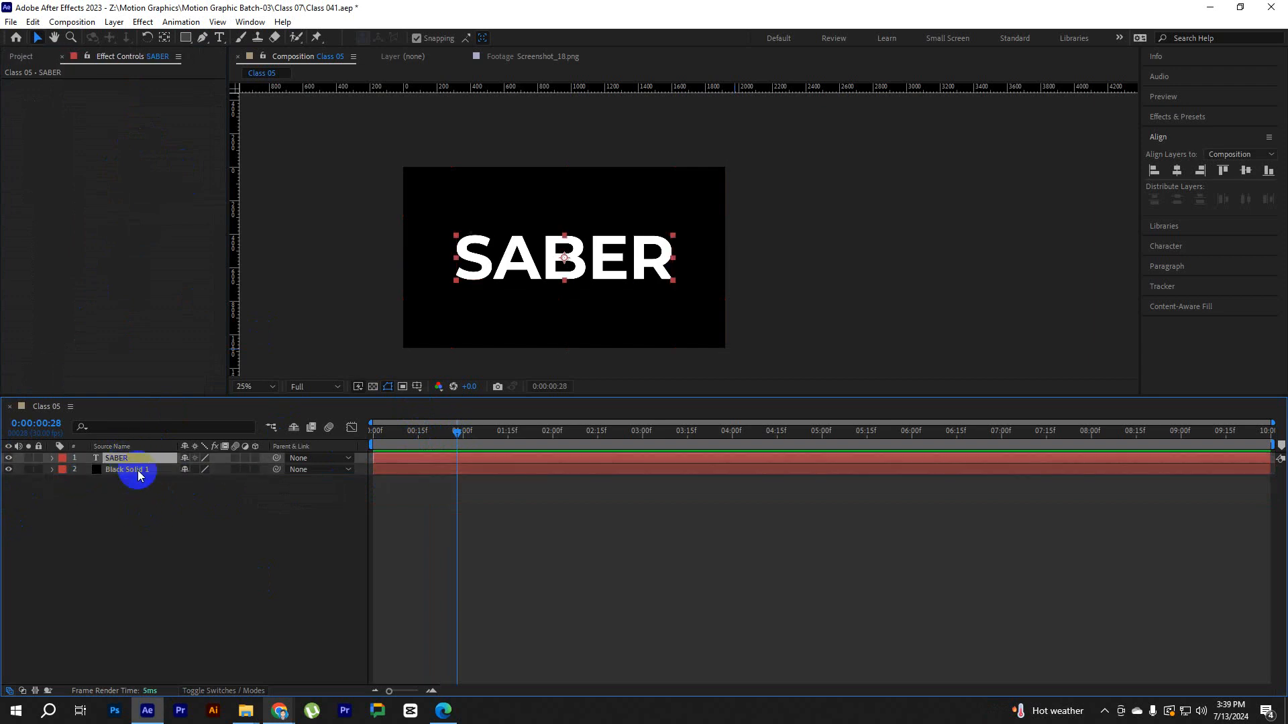
Apply the Video Copilot Saber effect to the black solid layer.
{"action": "left_click", "coordinate": [144, 470]}
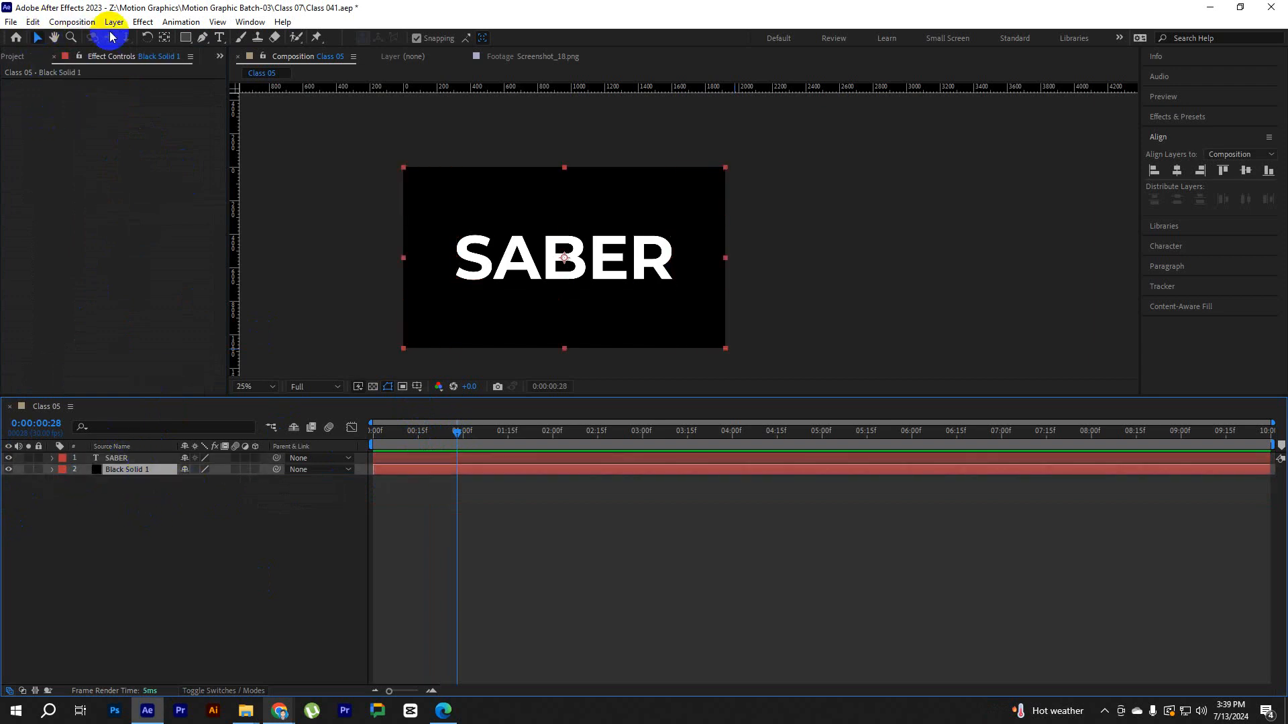
{"action": "left_click", "coordinate": [143, 21]}
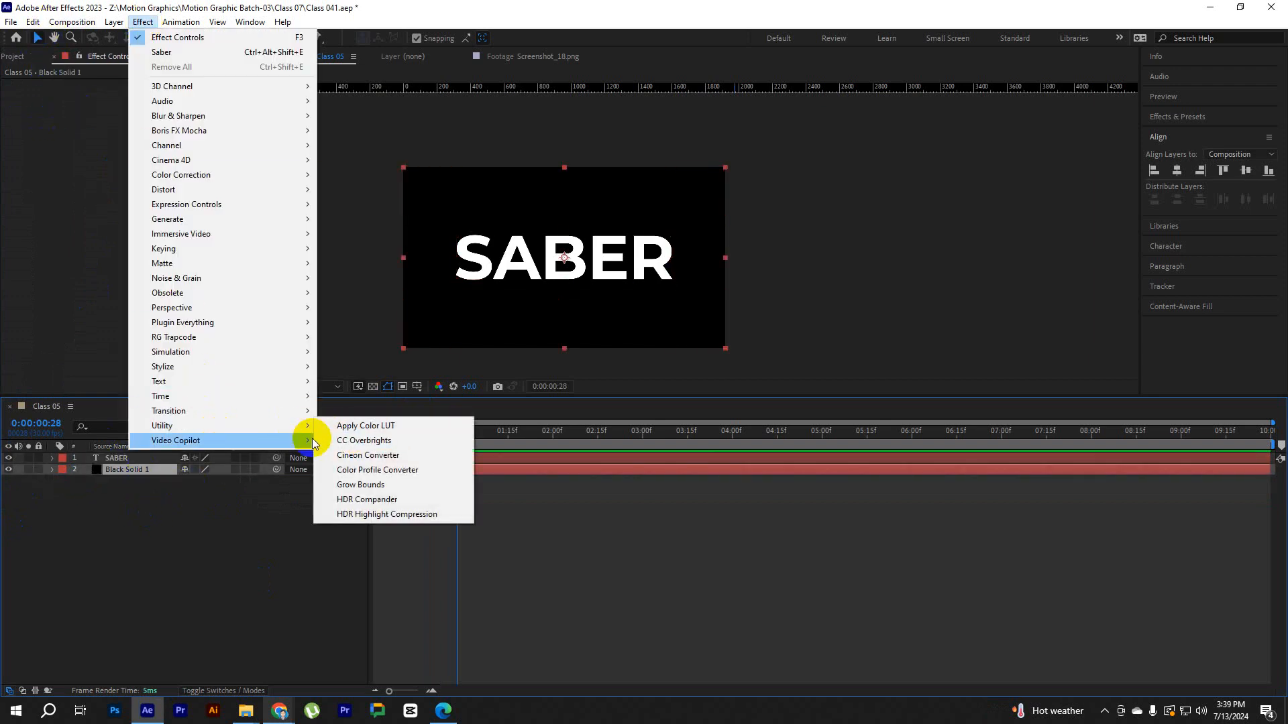
{"action": "mouse_move", "coordinate": [295, 440]}
{"action": "left_click", "coordinate": [369, 486]}
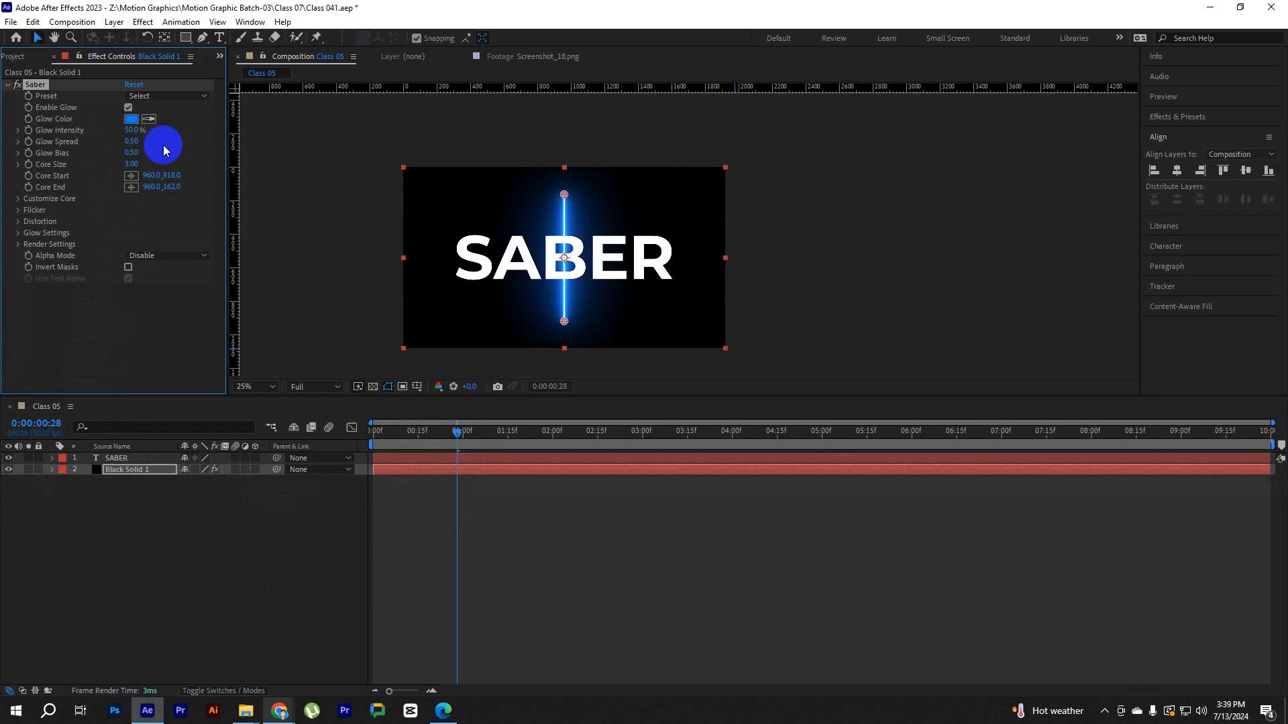
Set the core type of the black solid's Saber effect to Text Layer and choose the SABER layer as its text source.
{"action": "left_click", "coordinate": [17, 201]}
{"action": "left_click", "coordinate": [168, 210]}
{"action": "left_click", "coordinate": [190, 254]}
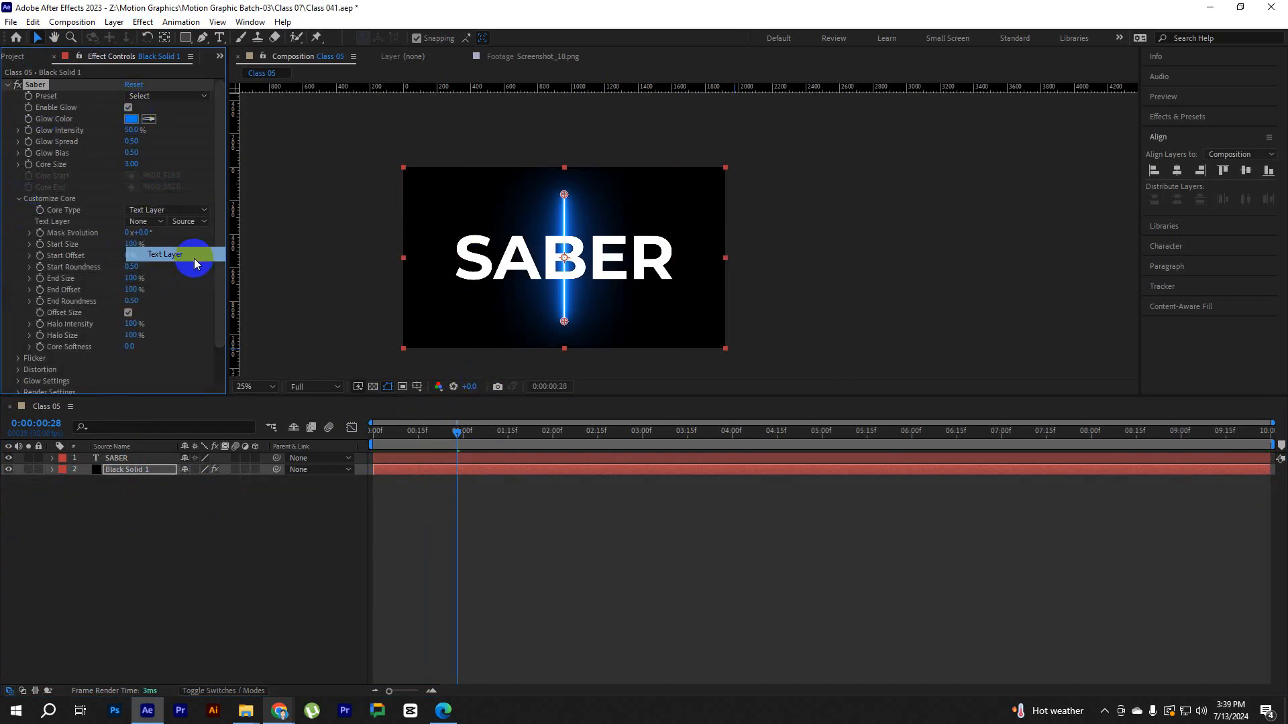
{"action": "left_click", "coordinate": [136, 223]}
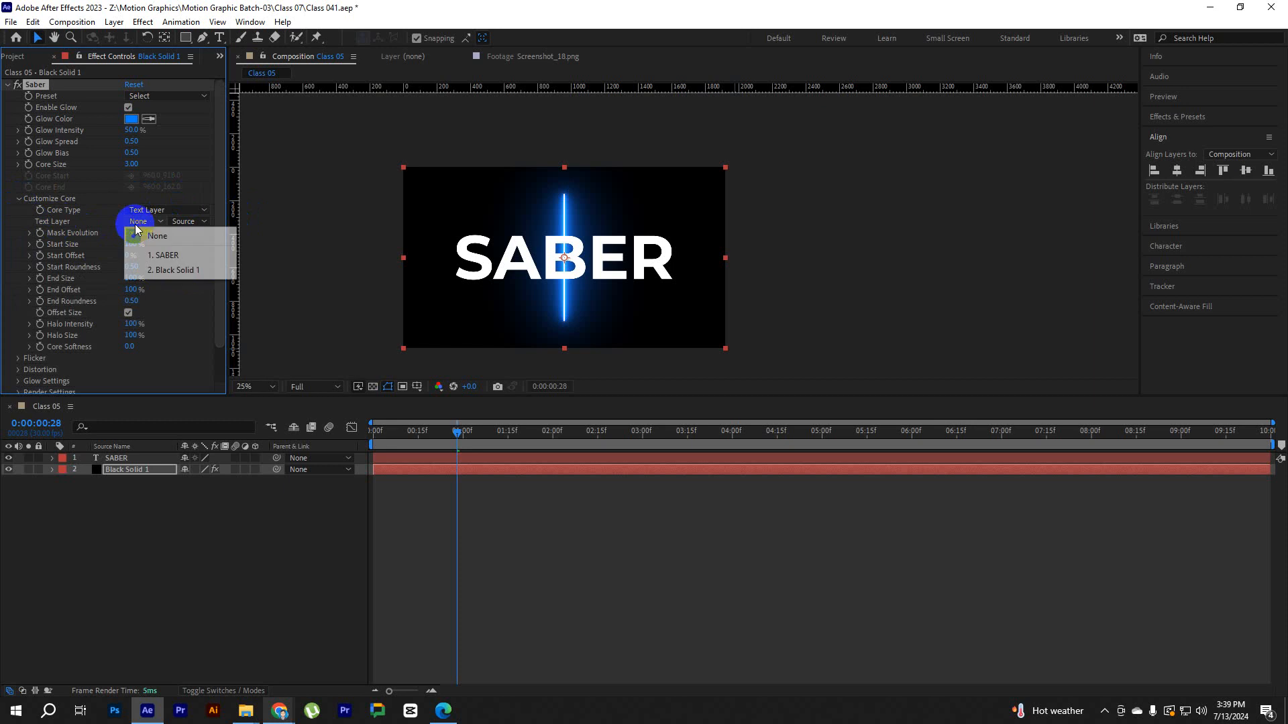
{"action": "left_click", "coordinate": [169, 258]}
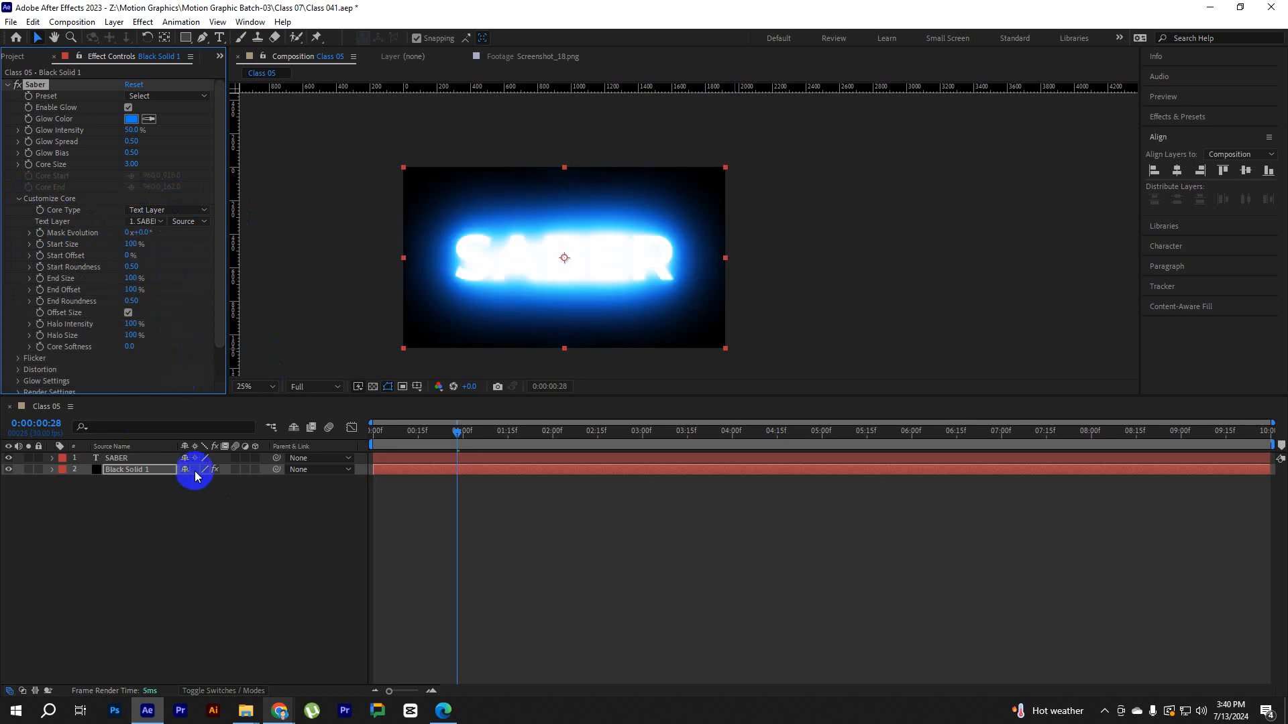
Reduce the glow intensity of the black solid's Saber effect to 20%.
{"action": "left_click", "coordinate": [127, 460]}
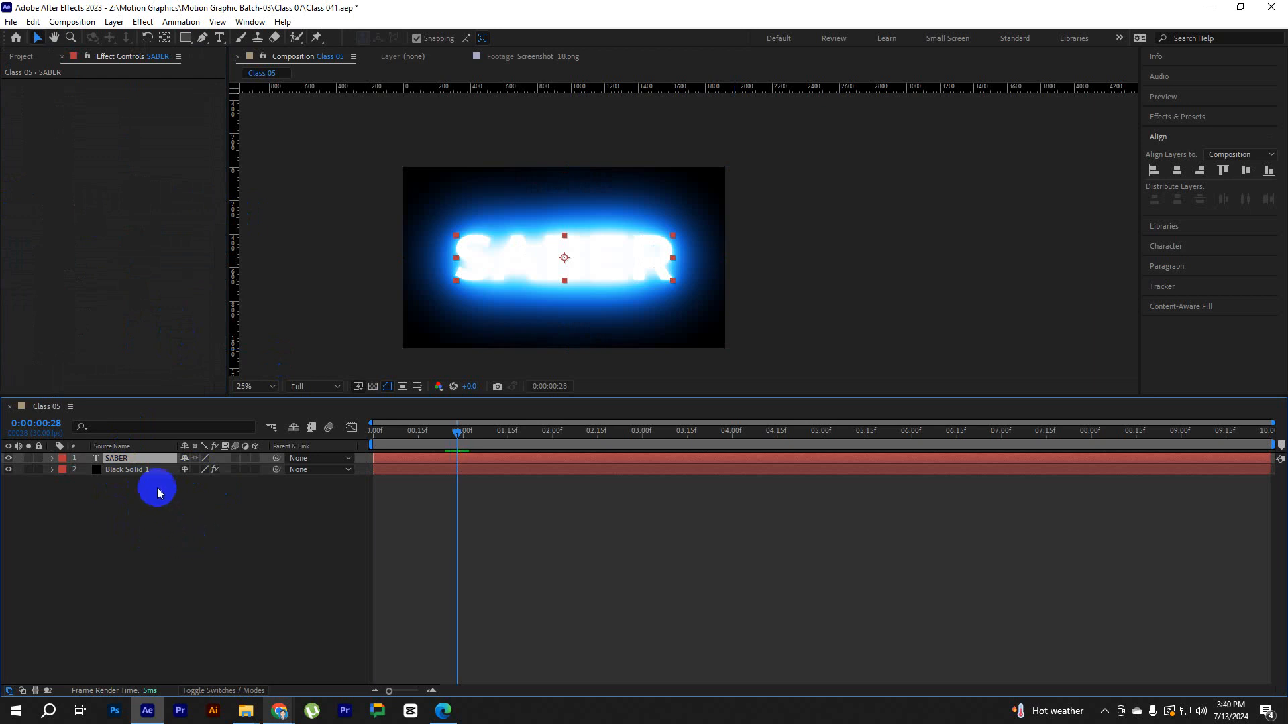
{"action": "left_click", "coordinate": [140, 472]}
{"action": "left_click", "coordinate": [130, 457]}
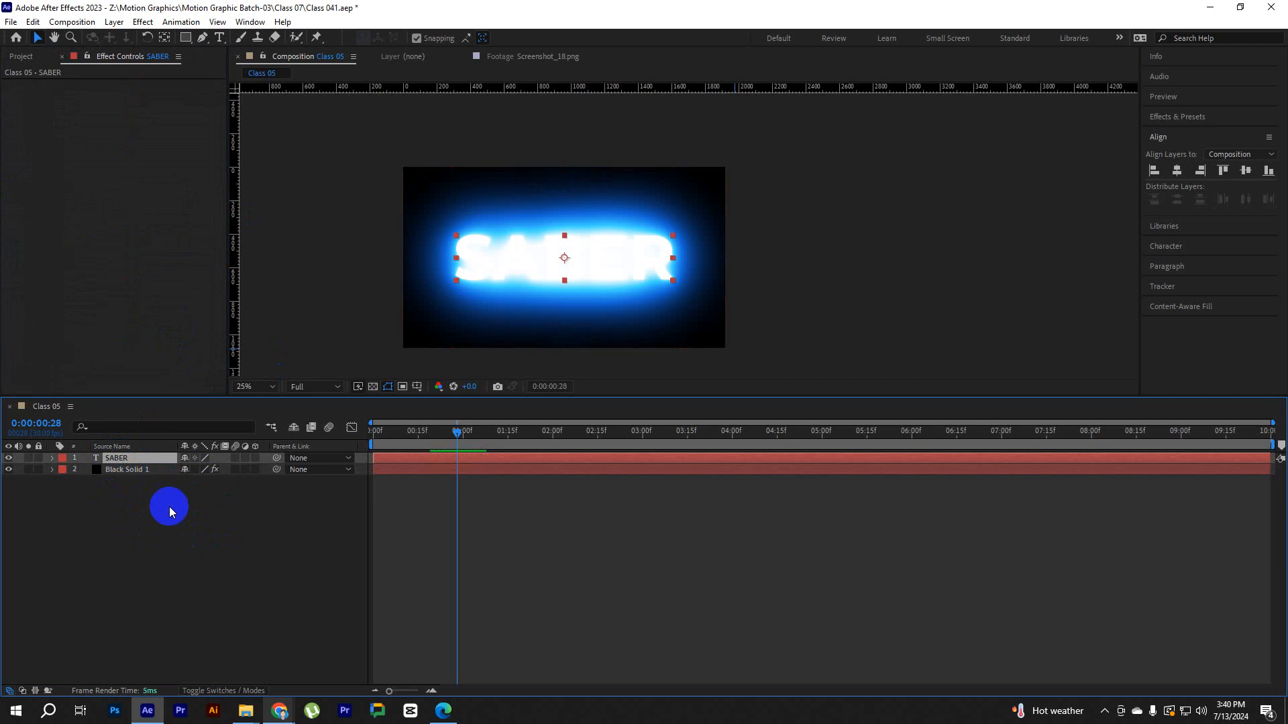
{"action": "left_click", "coordinate": [146, 471]}
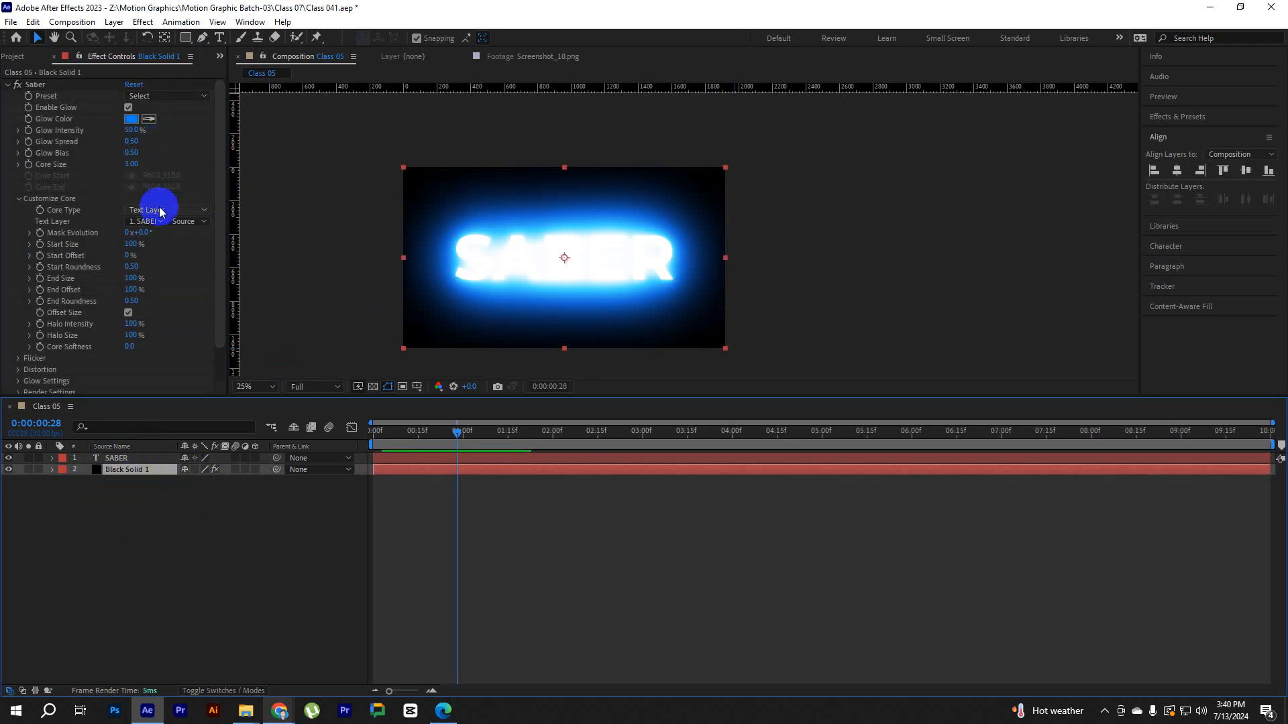
{"action": "left_click_drag", "start_coordinate": [128, 131], "coordinate": [106, 129]}
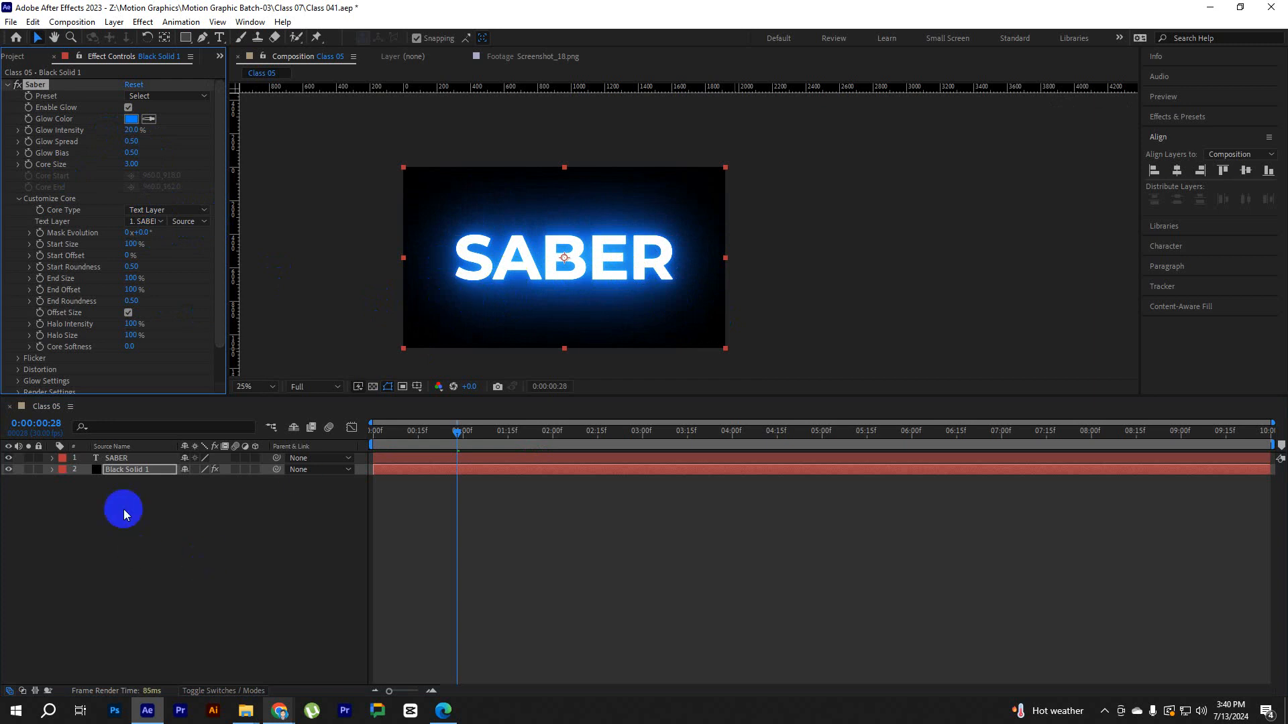
Swap the fill and stroke colours of the SABER text so it has only a 1 px outline.
{"action": "left_click", "coordinate": [116, 459]}
{"action": "left_click", "coordinate": [1169, 246]}
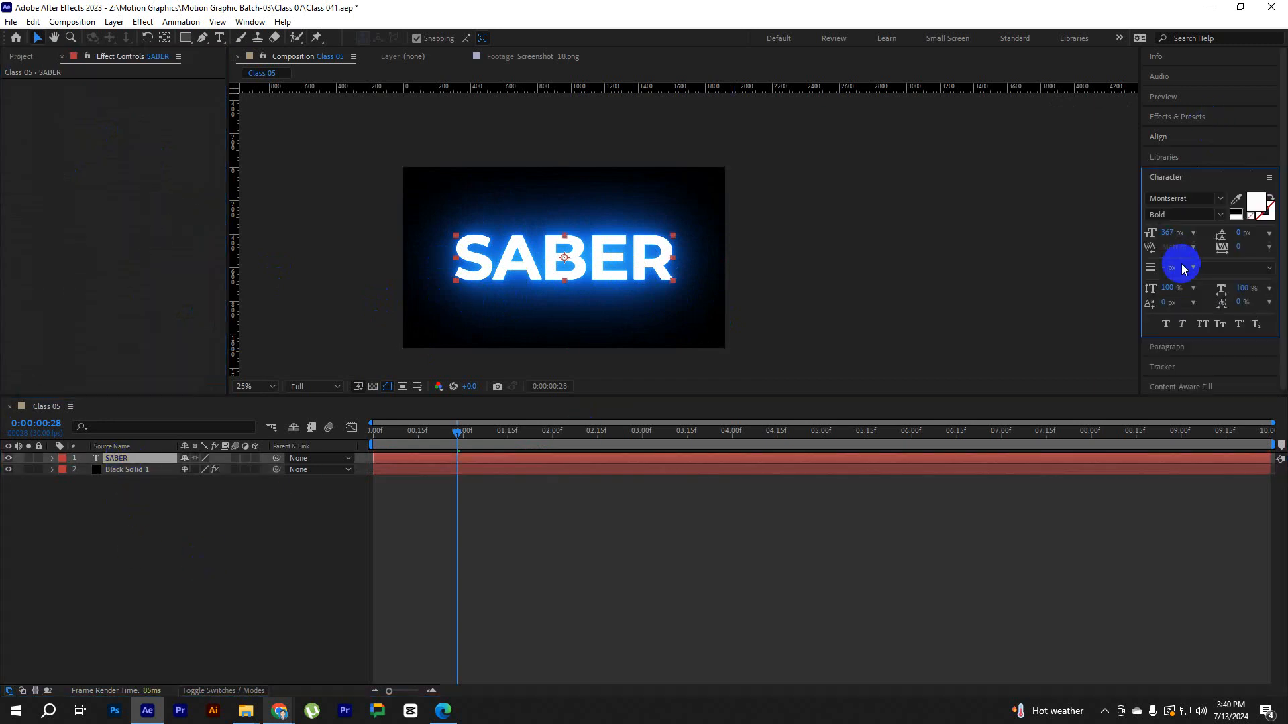
{"action": "left_click", "coordinate": [1270, 200]}
{"action": "left_click", "coordinate": [692, 320]}
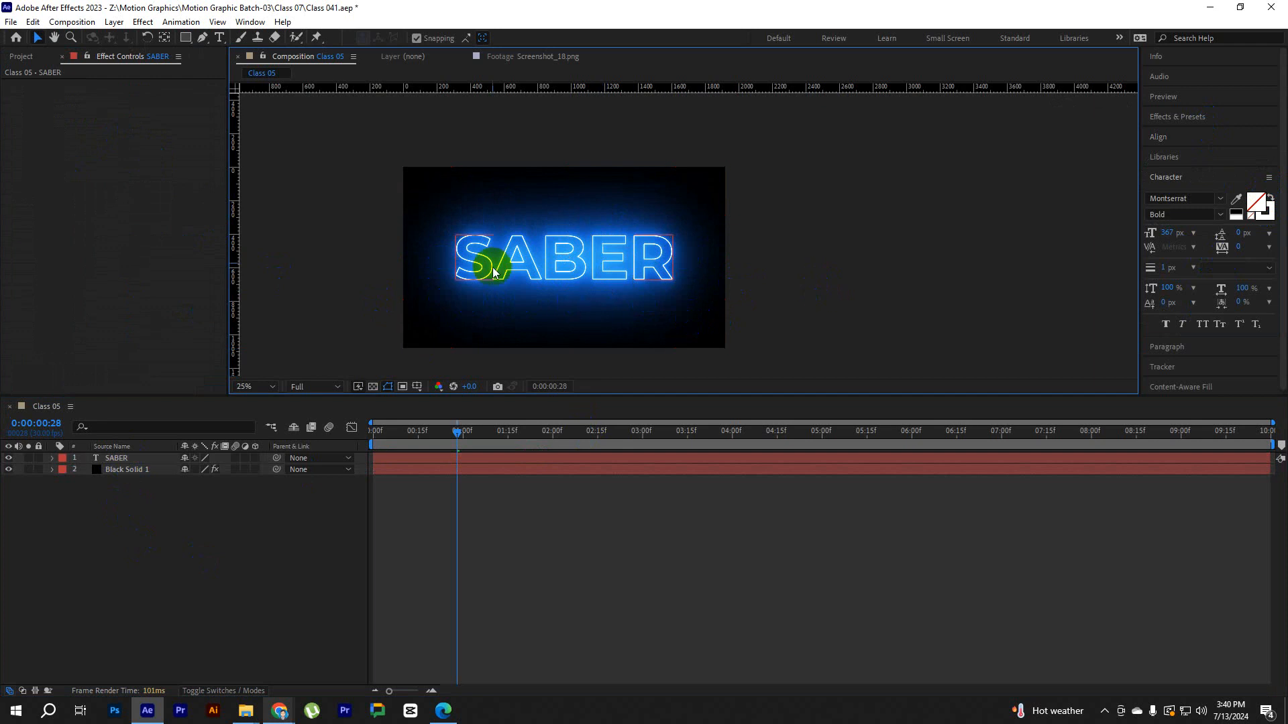
{"action": "left_click", "coordinate": [116, 458]}
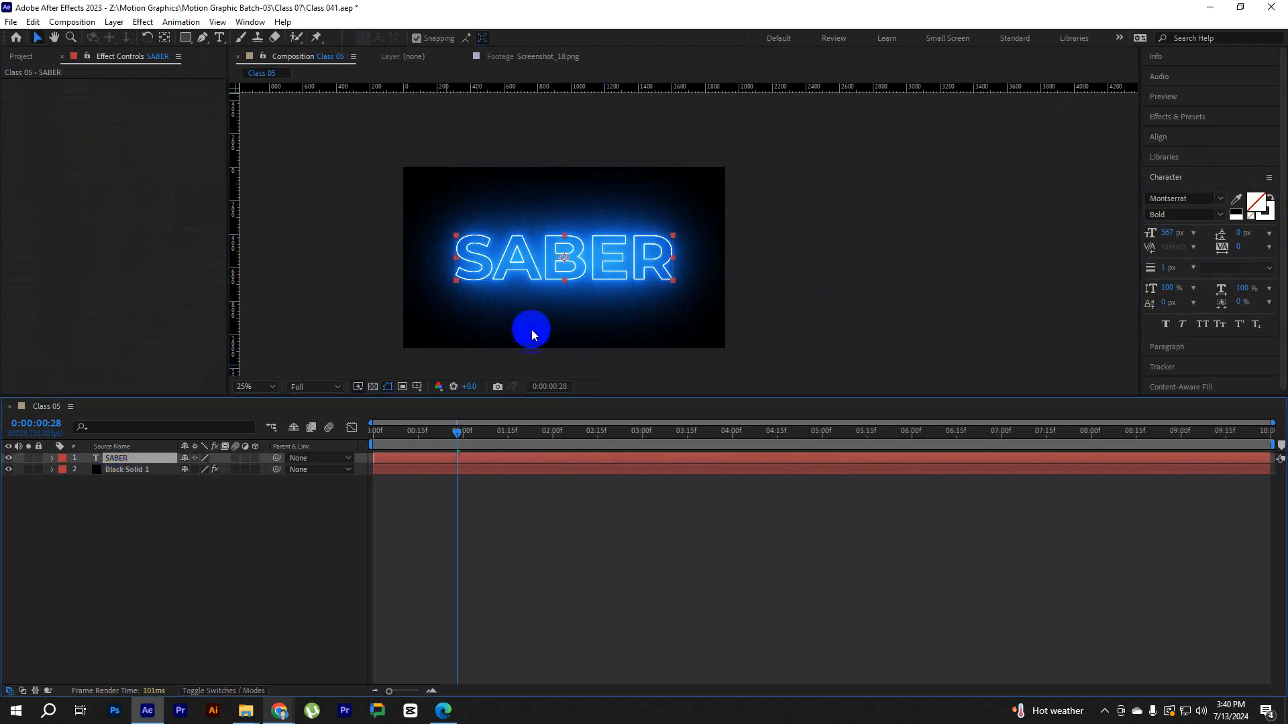
Change the glow colour of the black solid's Saber effect to orange.
{"action": "left_click", "coordinate": [128, 469]}
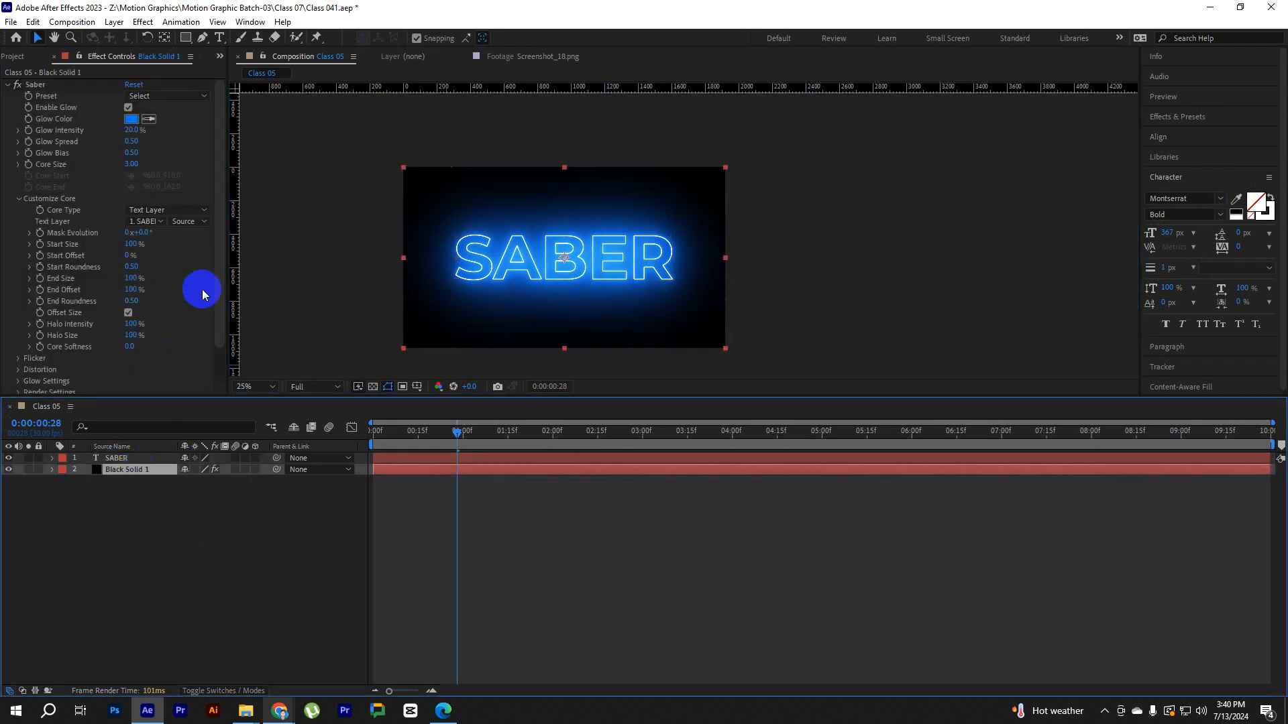
{"action": "left_click", "coordinate": [131, 119]}
{"action": "left_click_drag", "start_coordinate": [949, 178], "coordinate": [869, 109]}
{"action": "left_click", "coordinate": [1138, 113]}
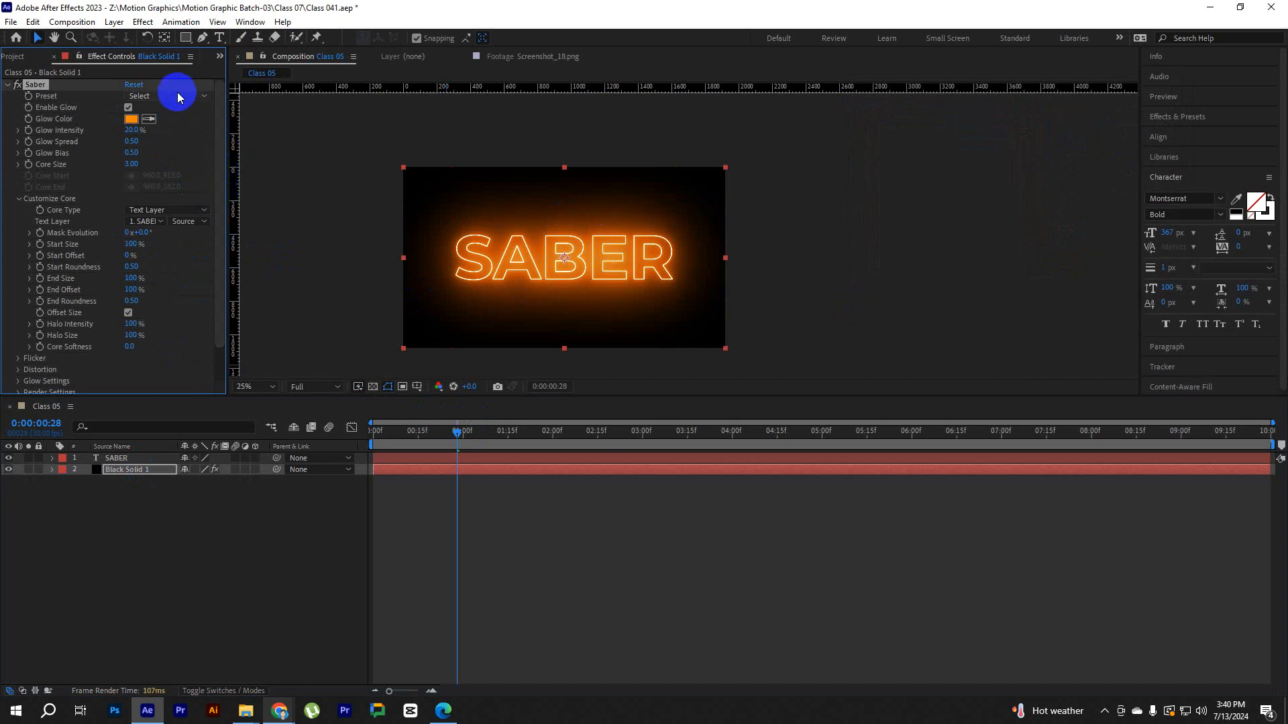
Apply the Core preset to the black solid's Saber effect and preview the animation from the start.
{"action": "left_click_drag", "start_coordinate": [177, 94], "coordinate": [211, 125]}
{"action": "left_click", "coordinate": [200, 94]}
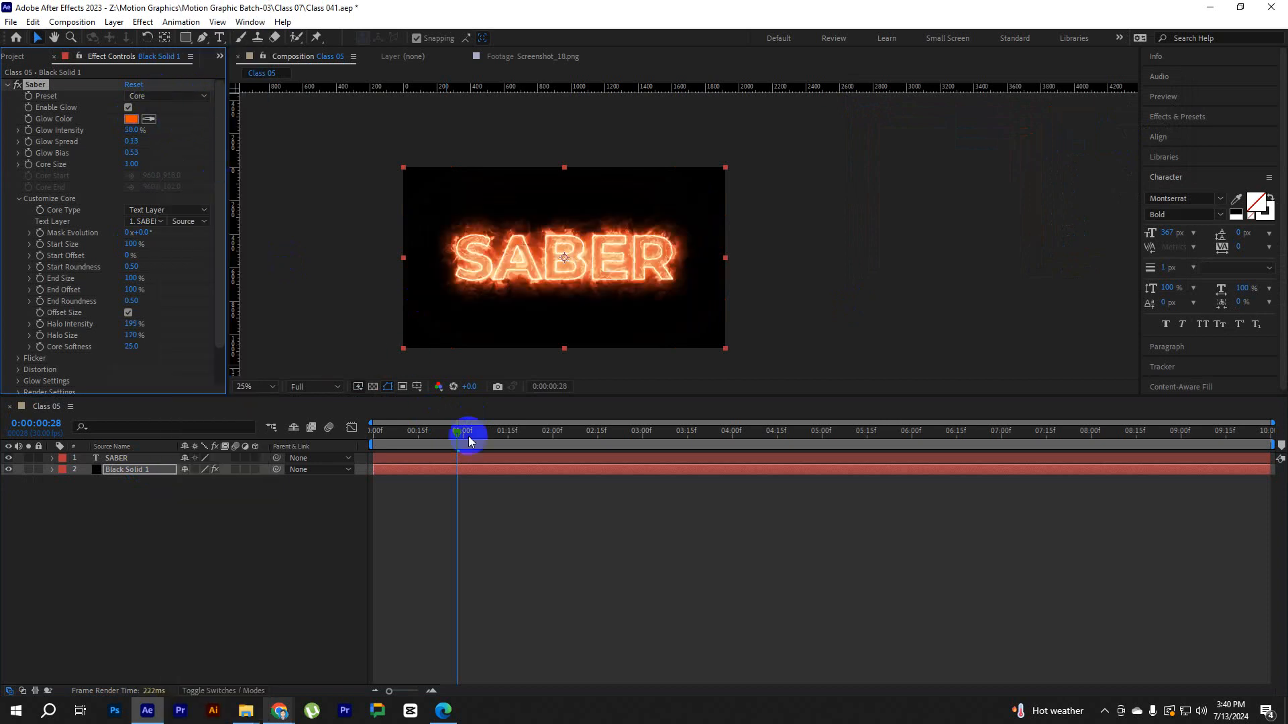
{"action": "left_click_drag", "start_coordinate": [469, 436], "coordinate": [345, 445]}
{"action": "left_click", "coordinate": [618, 516]}
{"action": "key", "text": "space"}
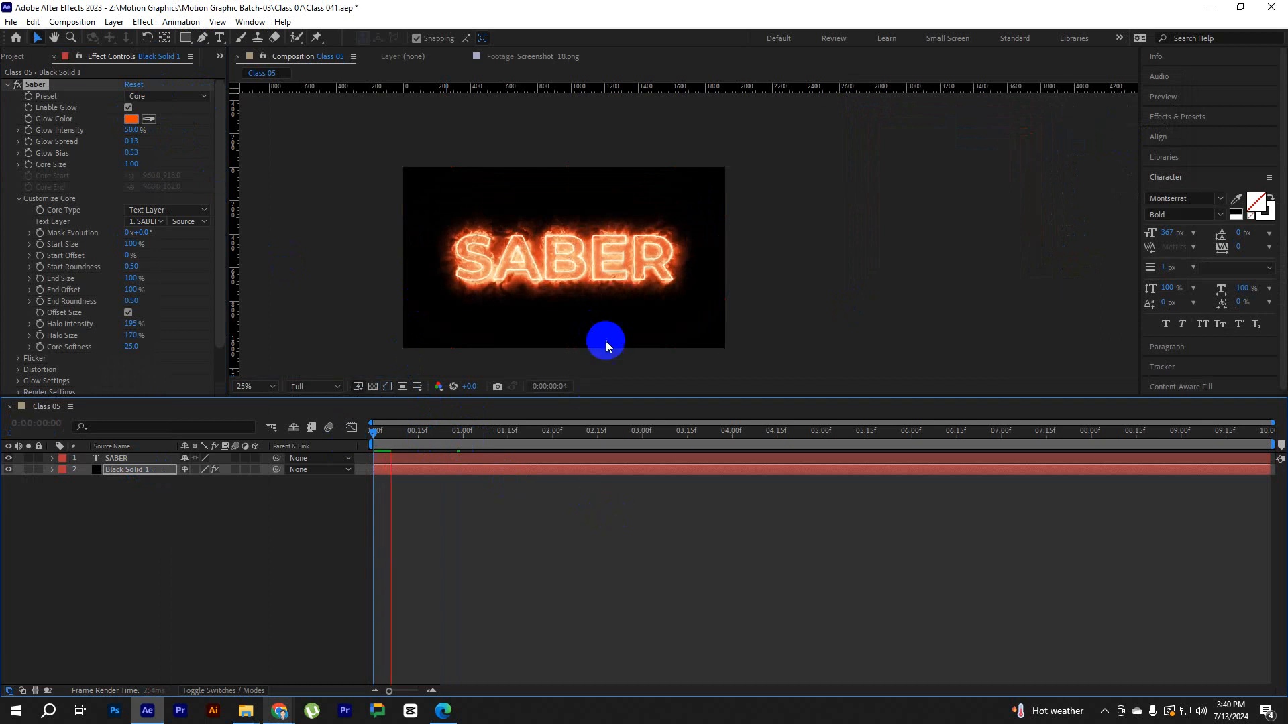
{"action": "left_click_drag", "start_coordinate": [403, 443], "coordinate": [366, 445]}
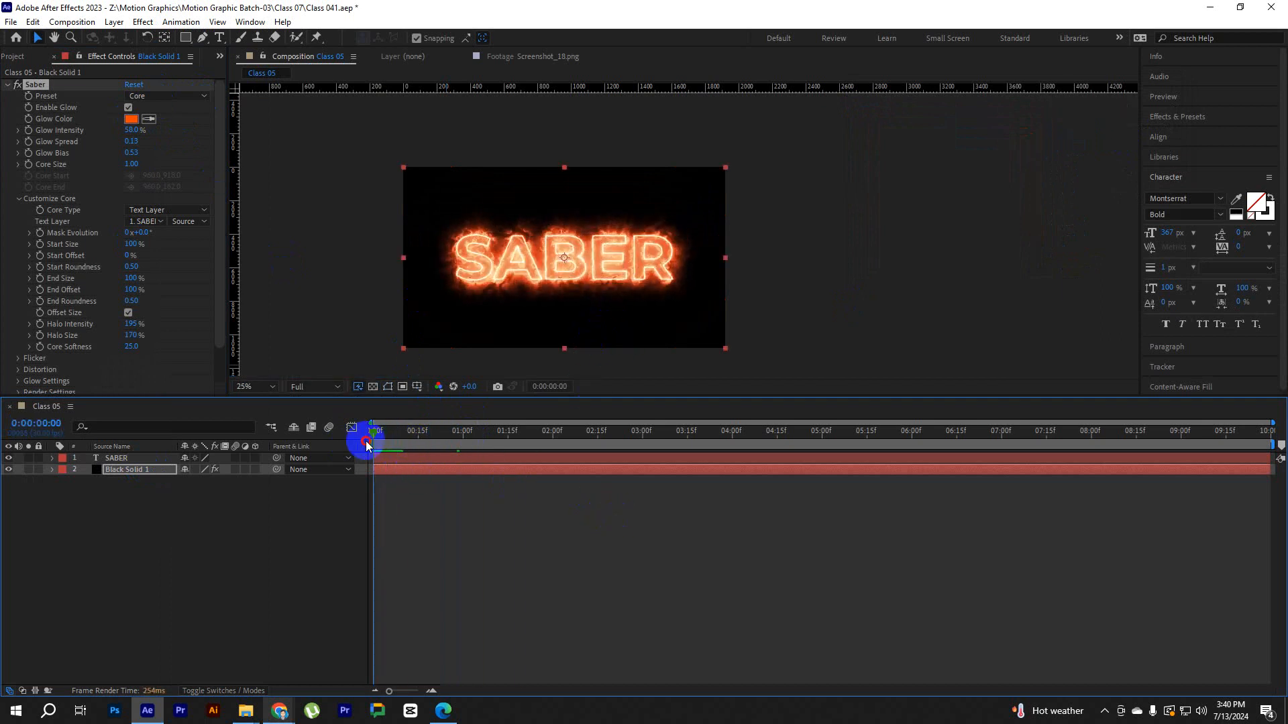
{"action": "left_click", "coordinate": [524, 493]}
{"action": "key", "text": "space"}
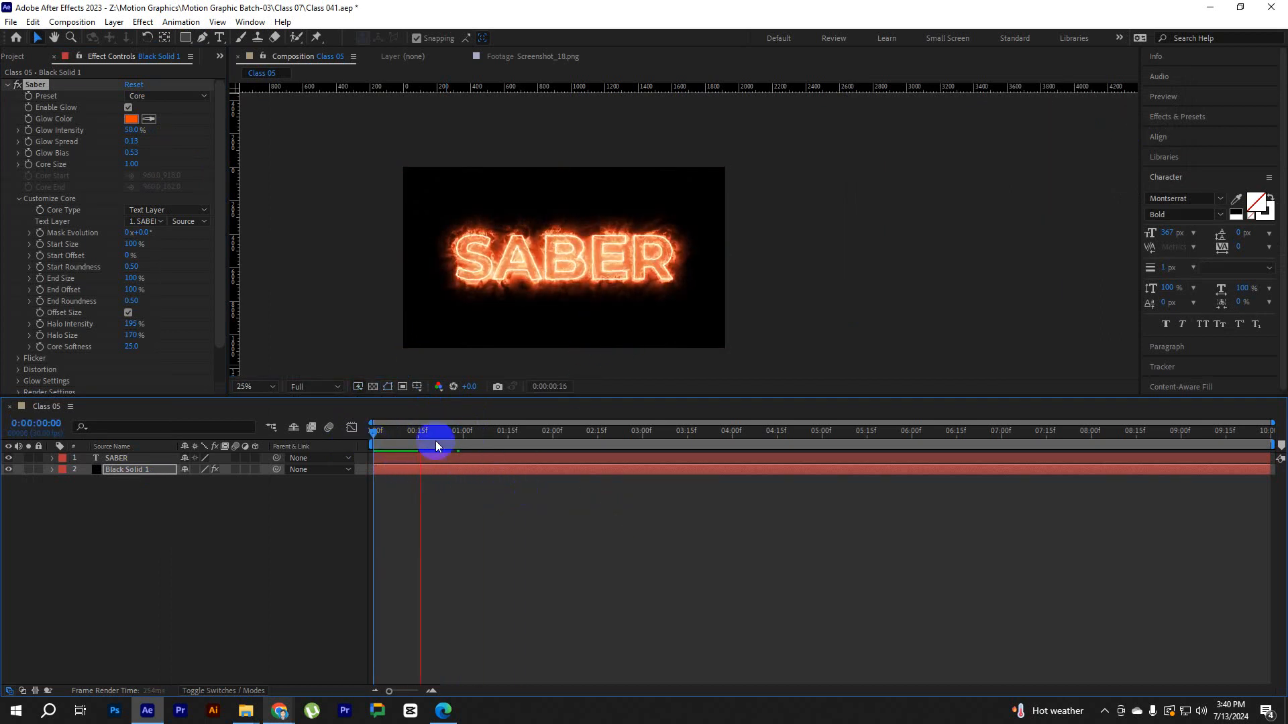
Lower the composition preview resolution to Third and play the animation from the first frame.
{"action": "left_click", "coordinate": [324, 387]}
{"action": "left_click", "coordinate": [325, 447]}
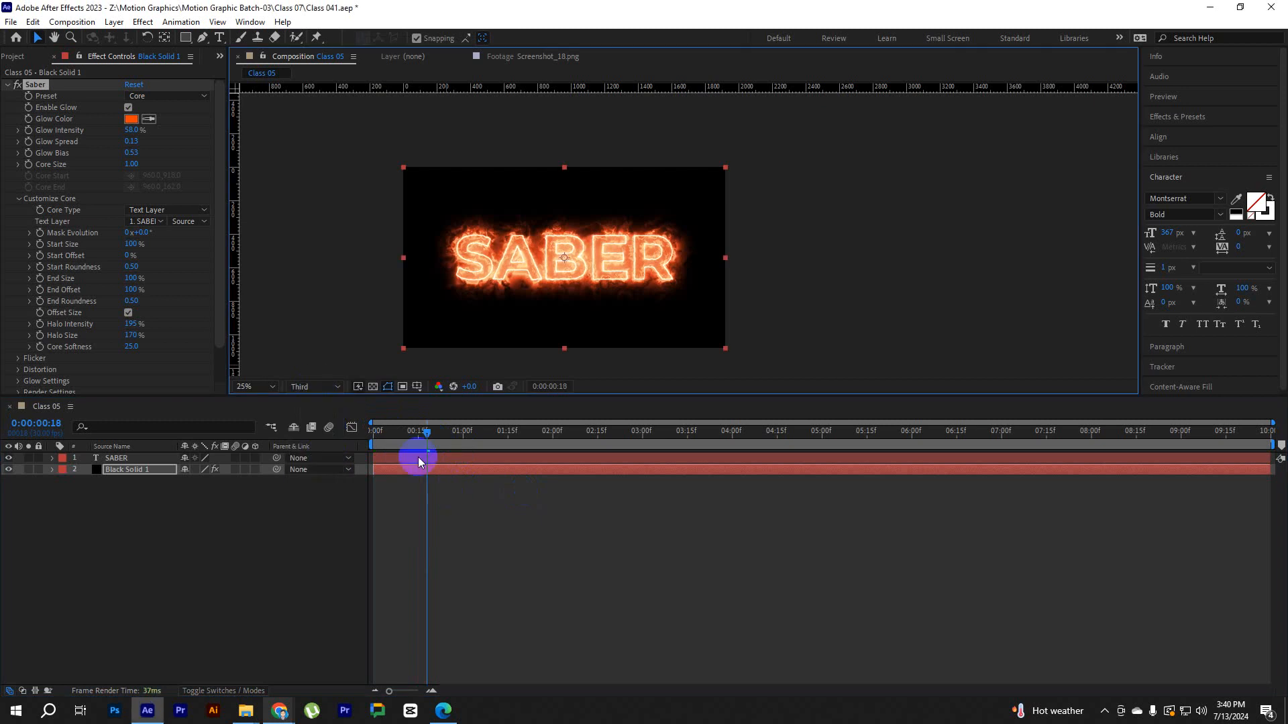
{"action": "key", "text": "Home"}
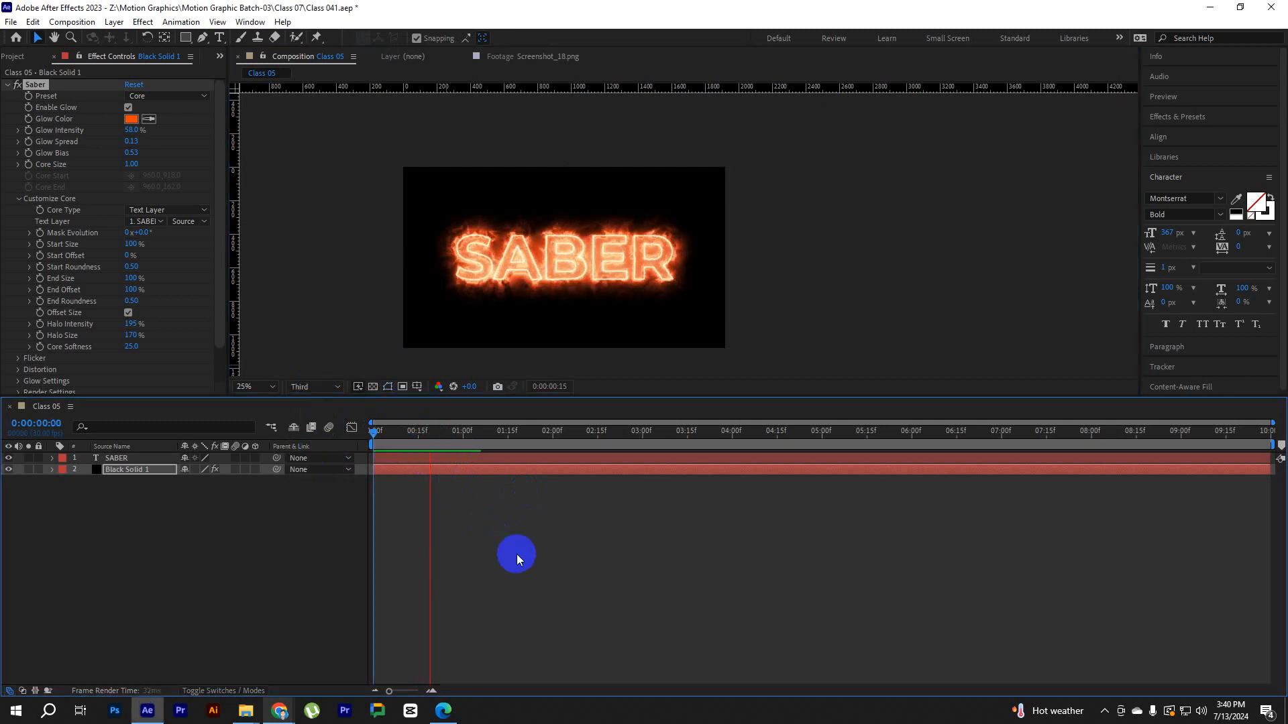
{"action": "scroll", "coordinate": [538, 279], "scroll_direction": "up", "scroll_amount": 2}
{"action": "left_click_drag", "start_coordinate": [538, 279], "coordinate": [713, 265]}
{"action": "key", "text": "space"}
{"action": "left_click_drag", "start_coordinate": [618, 433], "coordinate": [434, 444]}
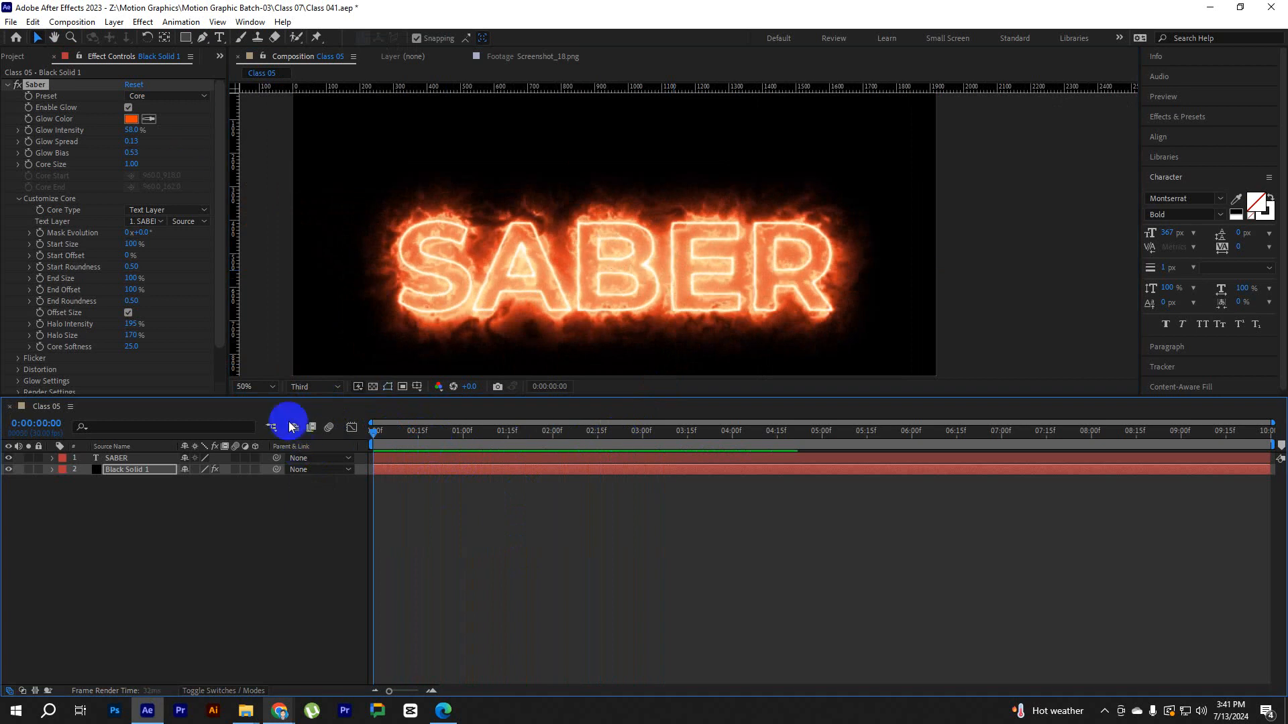
Switch the black solid's Saber effect to the Energize preset and play the animation from the beginning.
{"action": "left_click", "coordinate": [188, 97]}
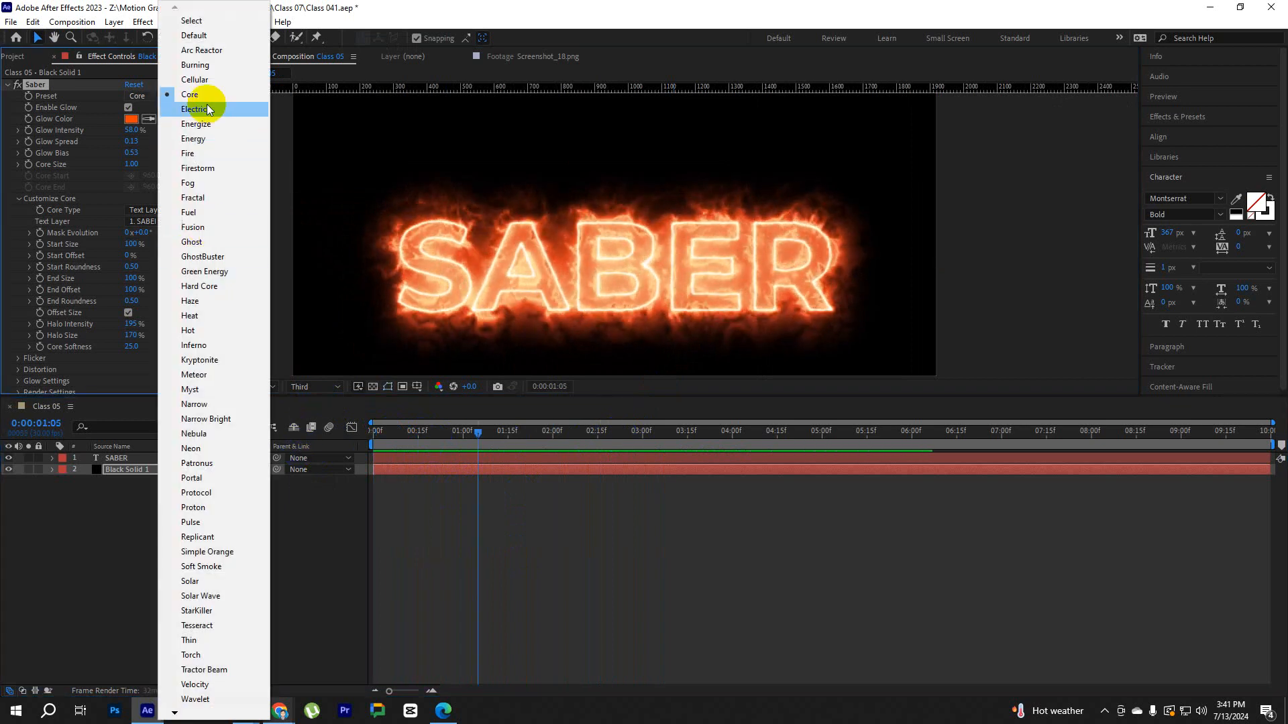
{"action": "left_click", "coordinate": [196, 124]}
{"action": "left_click", "coordinate": [129, 120]}
{"action": "key", "text": "space"}
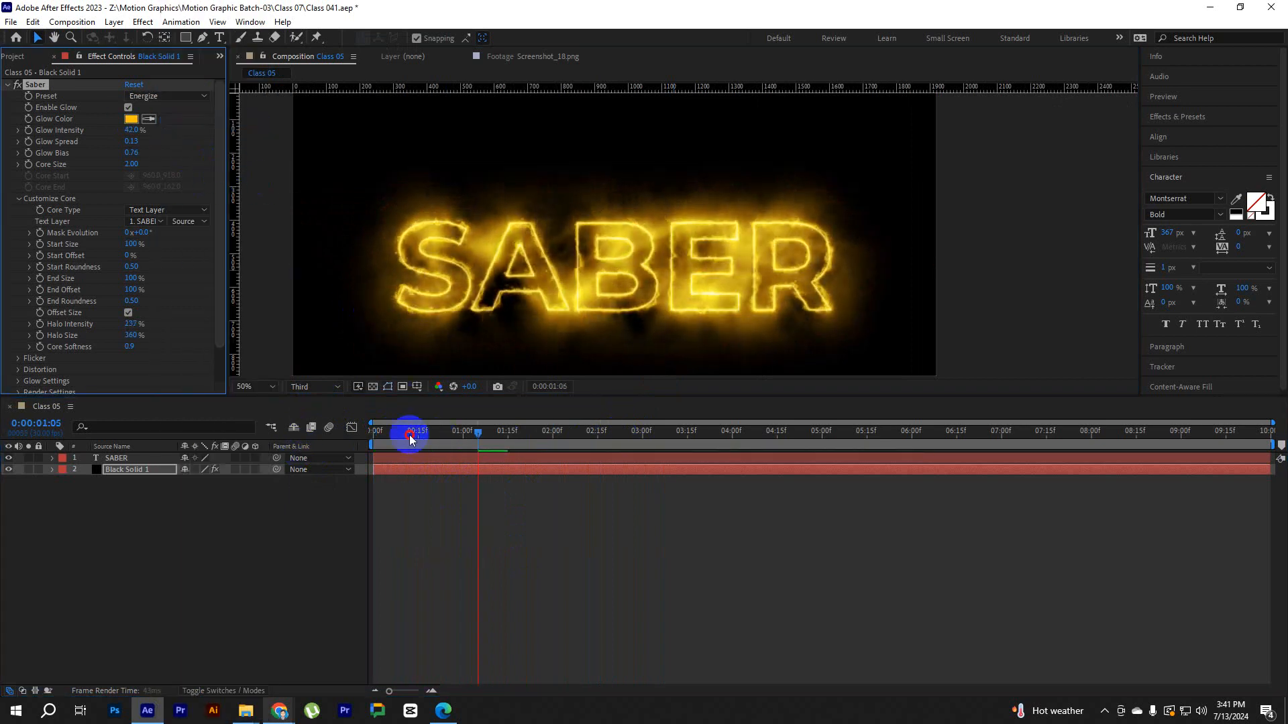
{"action": "left_click_drag", "start_coordinate": [403, 436], "coordinate": [371, 438]}
{"action": "key", "text": "space"}
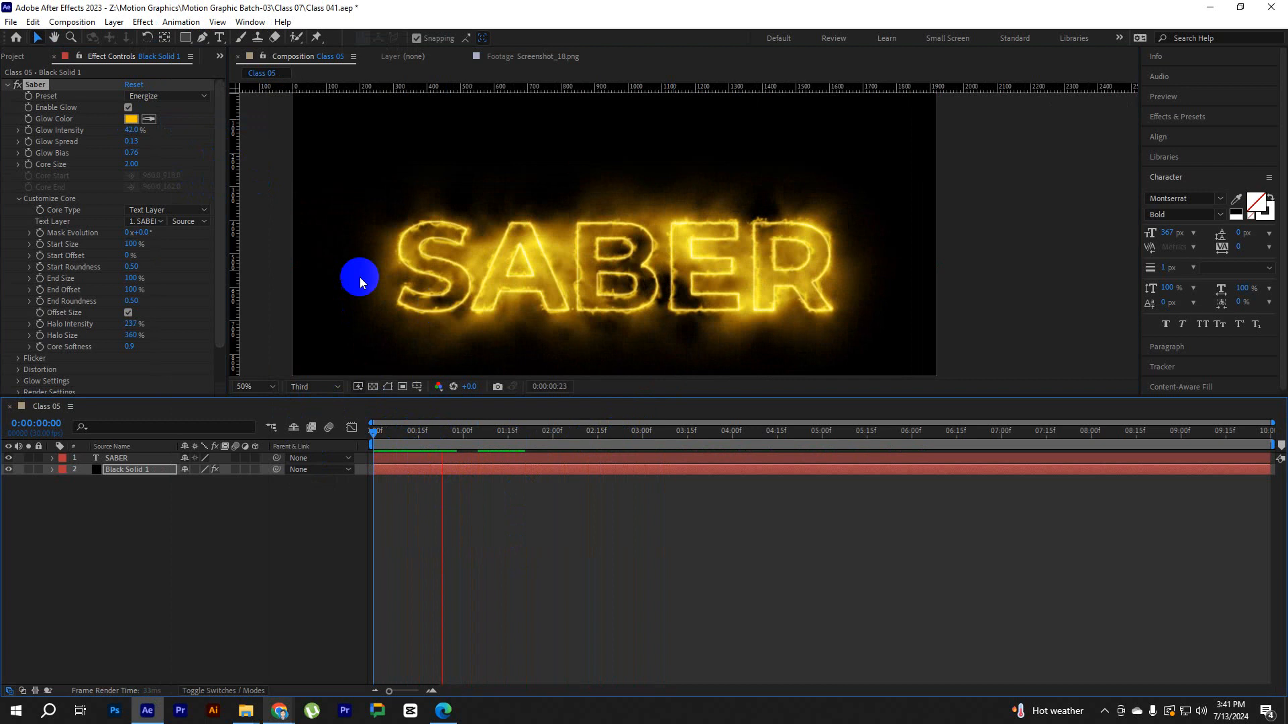
Apply the Haze preset to the black solid's Saber effect, preview the animation and return to the first frame.
{"action": "left_click", "coordinate": [172, 96]}
{"action": "left_click", "coordinate": [181, 95]}
{"action": "left_click", "coordinate": [188, 96]}
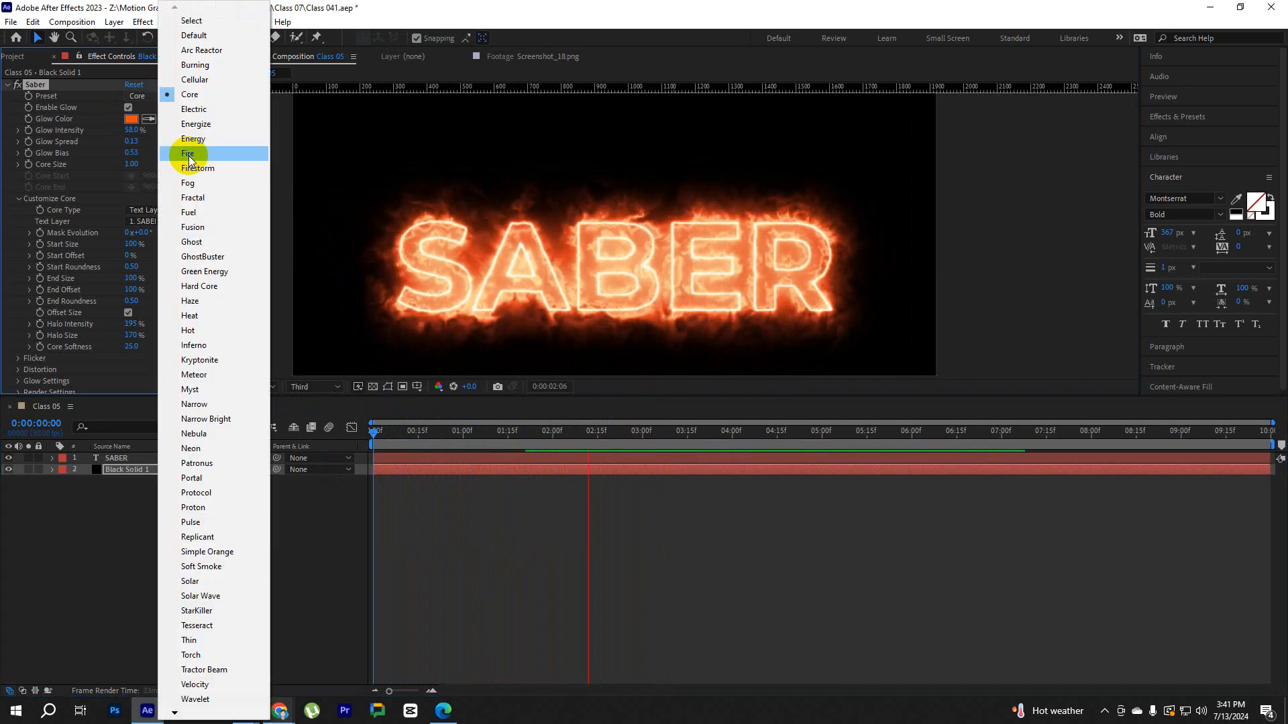
{"action": "left_click", "coordinate": [194, 303]}
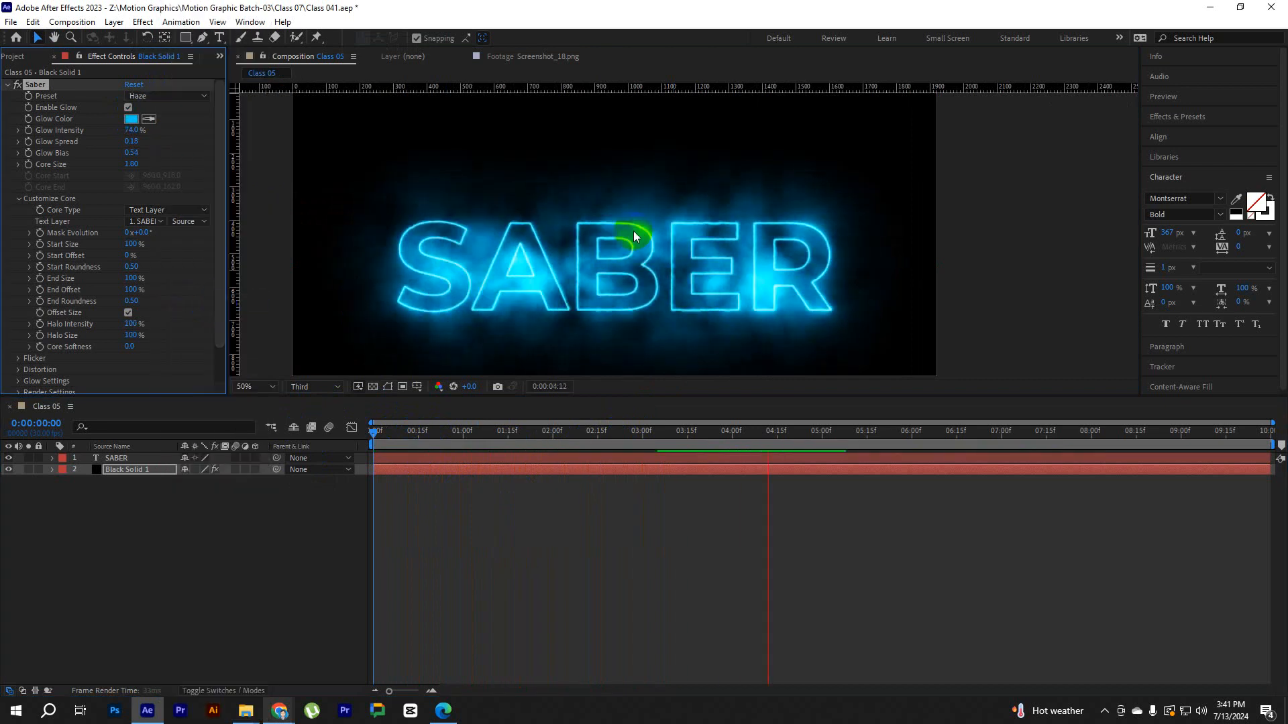
{"action": "scroll", "coordinate": [634, 230], "scroll_direction": "down", "scroll_amount": 2}
{"action": "left_click_drag", "start_coordinate": [432, 436], "coordinate": [329, 444]}
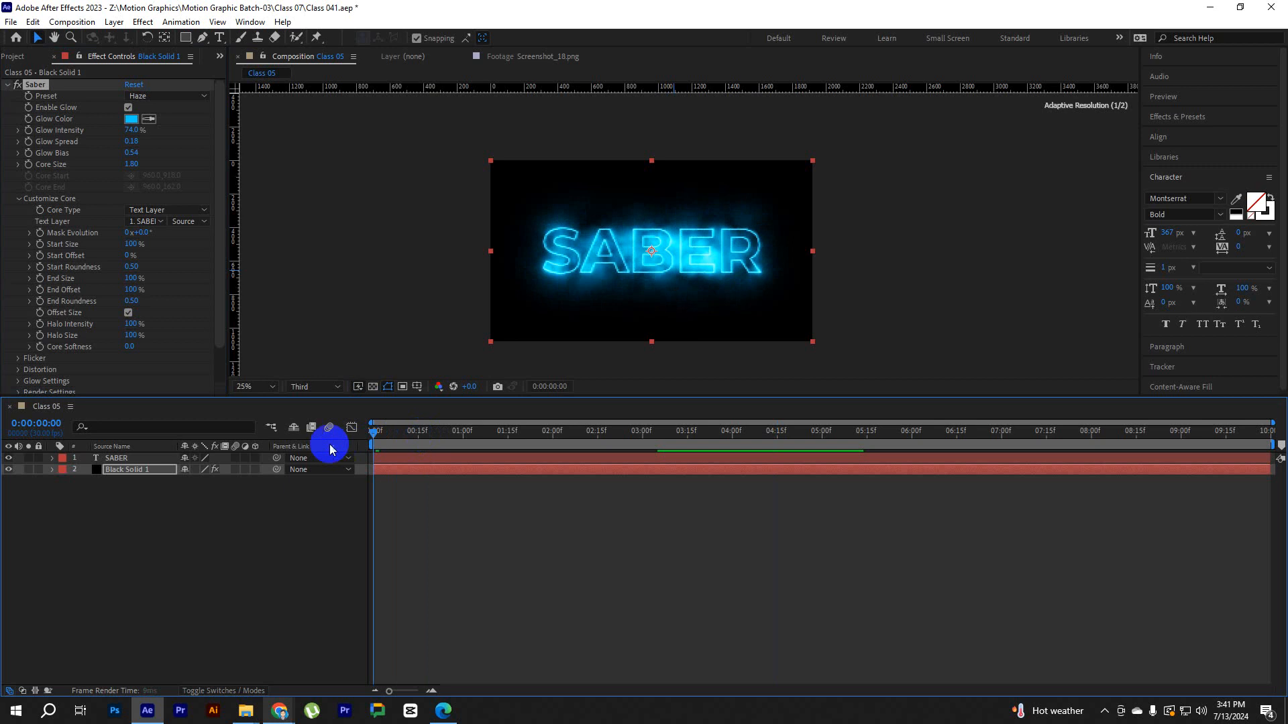
{"action": "key", "text": "space"}
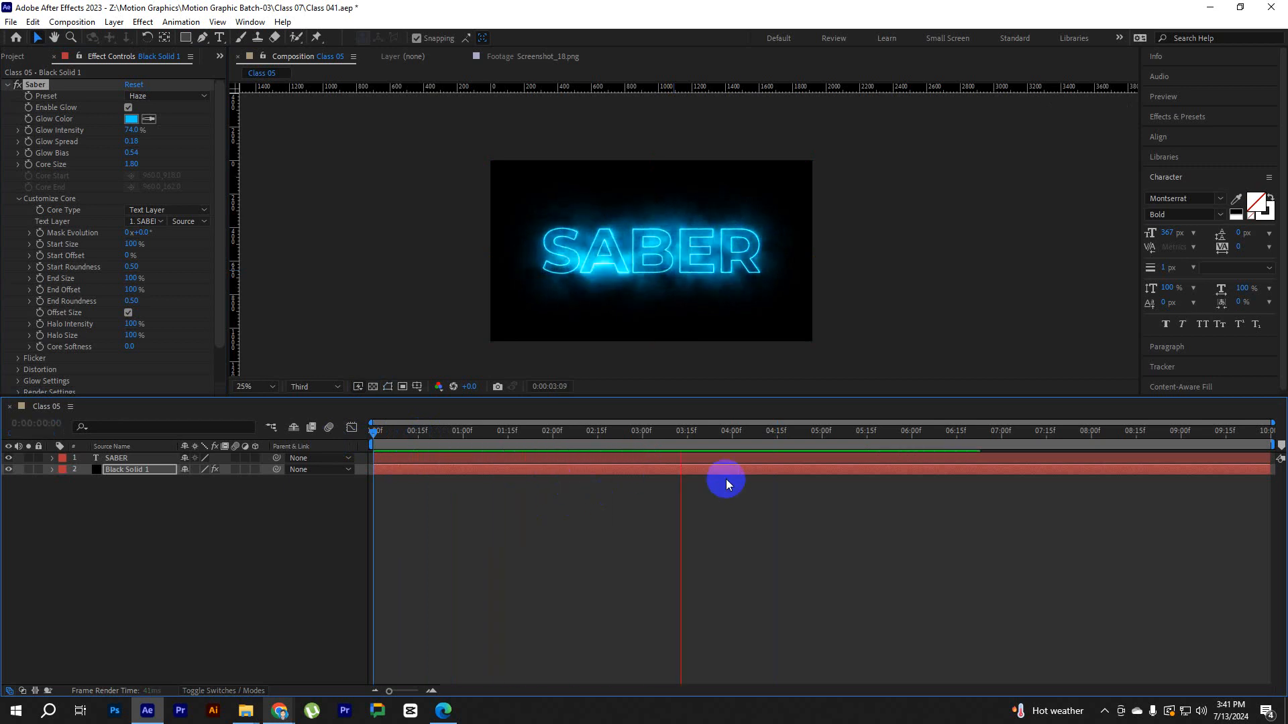
{"action": "key", "text": "space"}
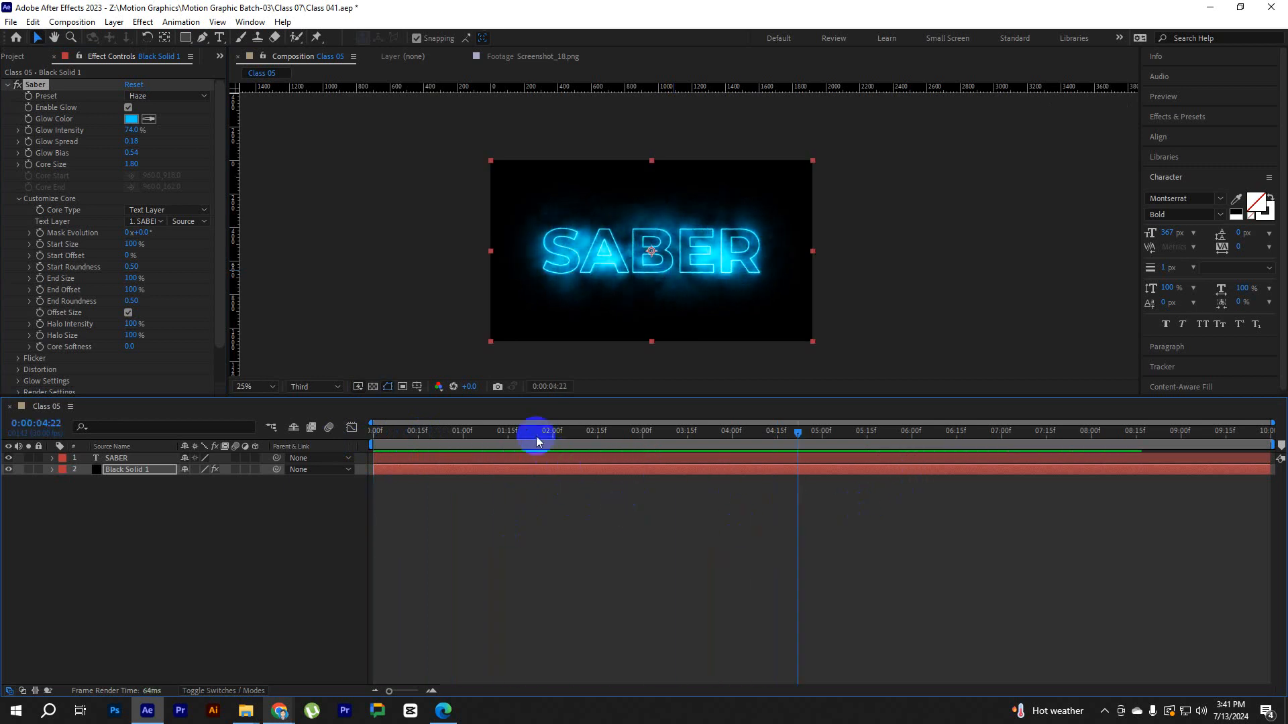
{"action": "left_click_drag", "start_coordinate": [537, 436], "coordinate": [374, 432]}
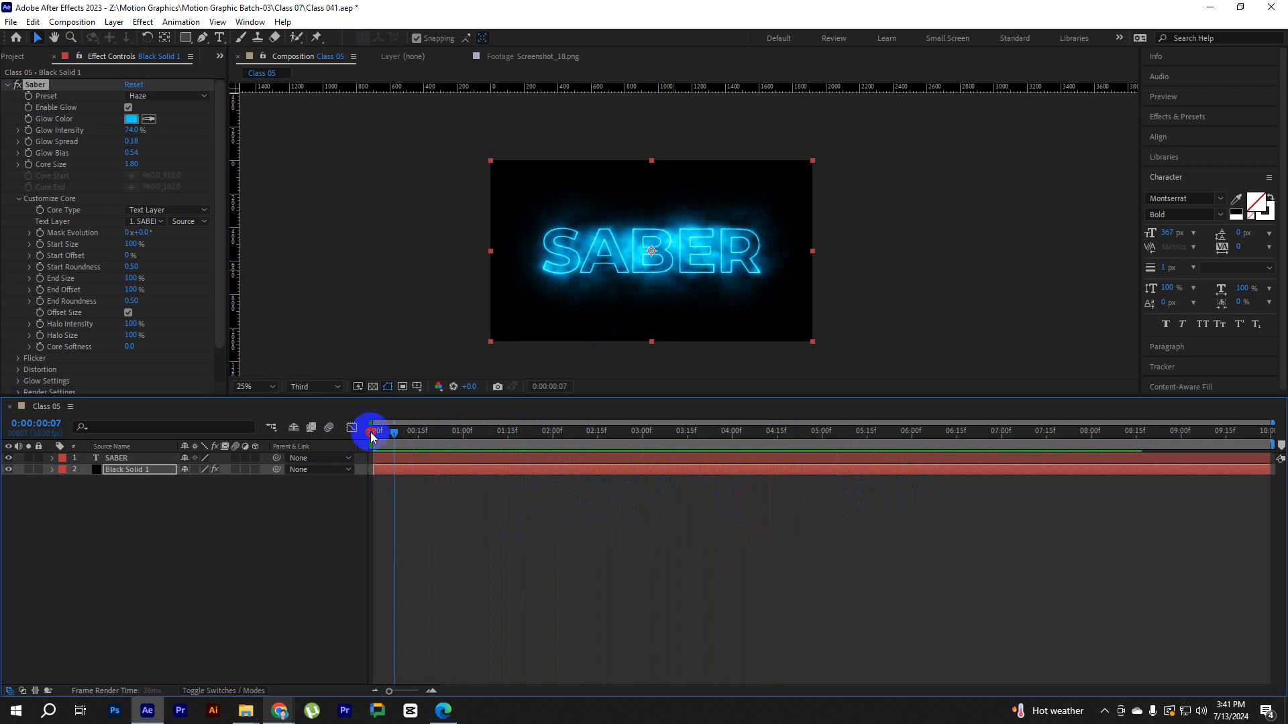
Add an Opacity text animator to the SABER layer.
{"action": "left_click", "coordinate": [125, 457]}
{"action": "left_click", "coordinate": [102, 489]}
{"action": "left_click", "coordinate": [122, 459]}
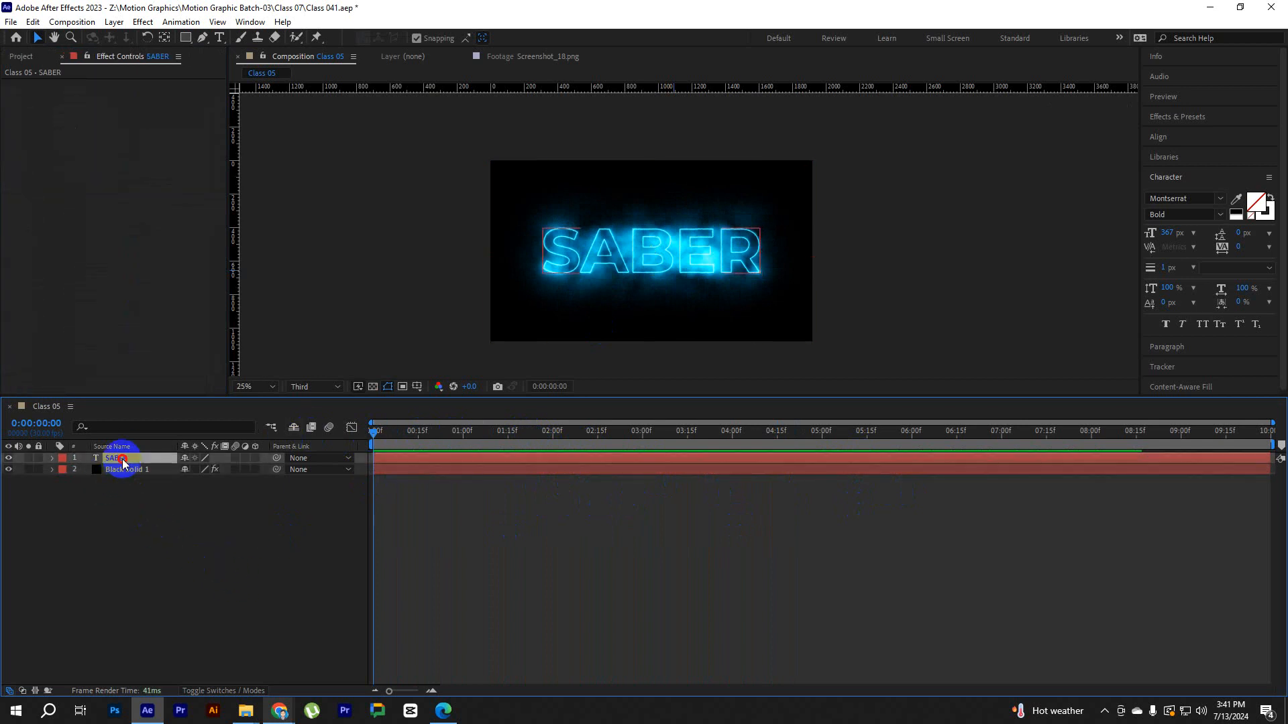
{"action": "left_click", "coordinate": [51, 459]}
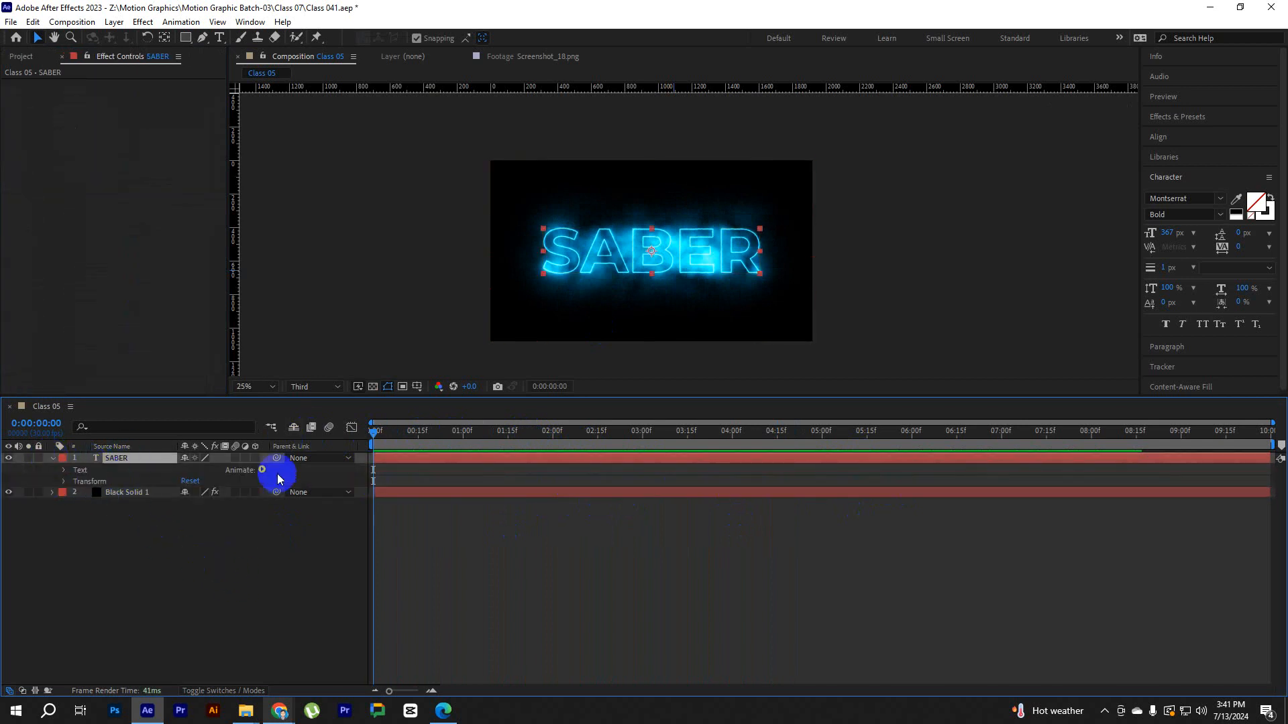
{"action": "left_click", "coordinate": [65, 470]}
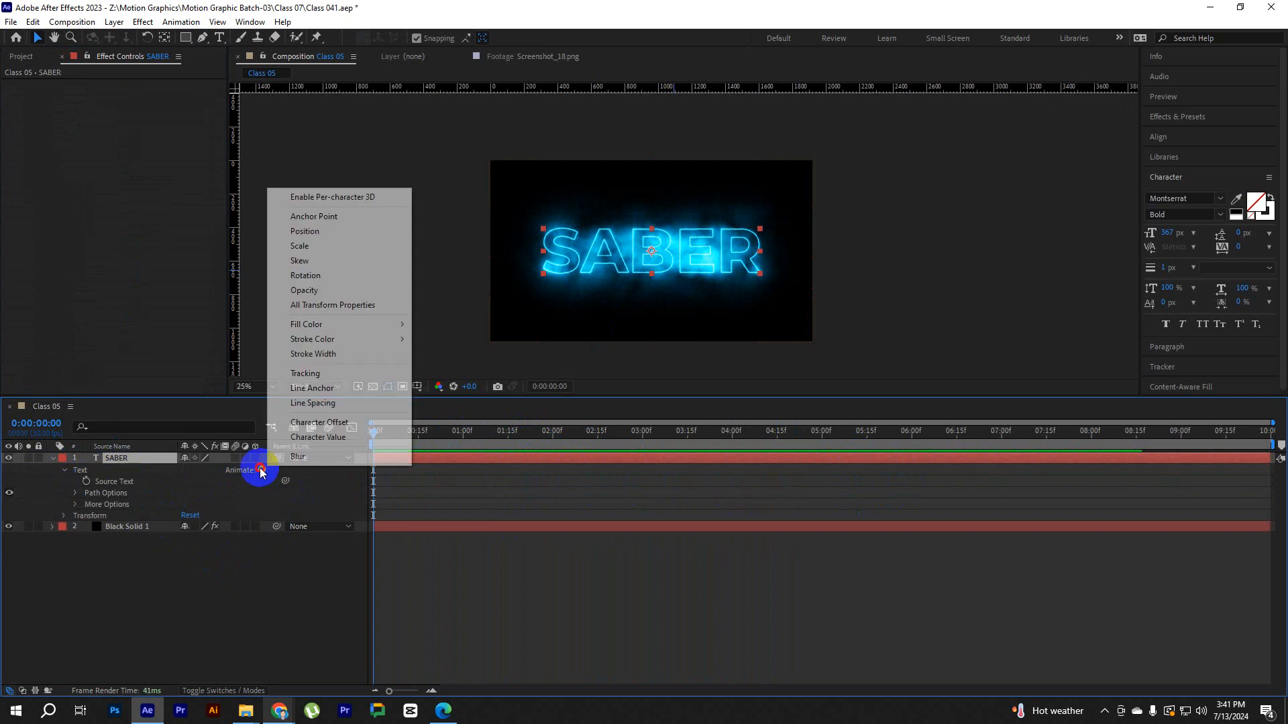
{"action": "left_click", "coordinate": [262, 470]}
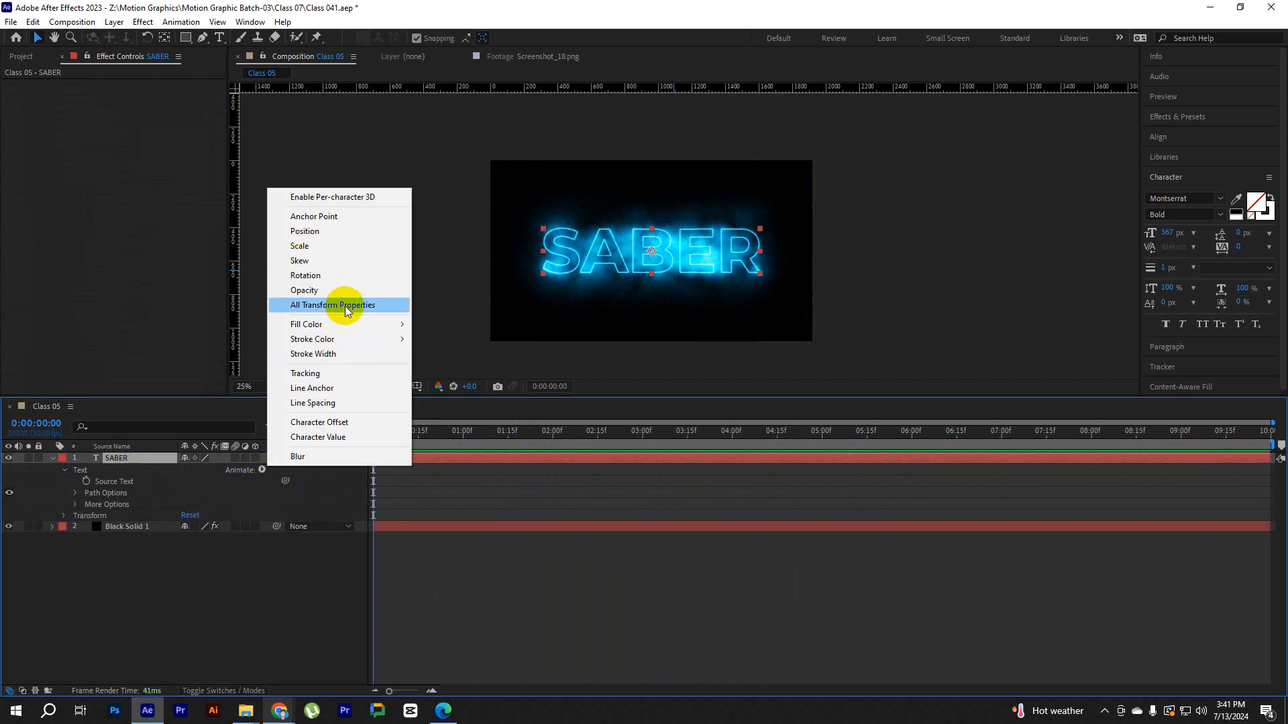
{"action": "left_click", "coordinate": [305, 290]}
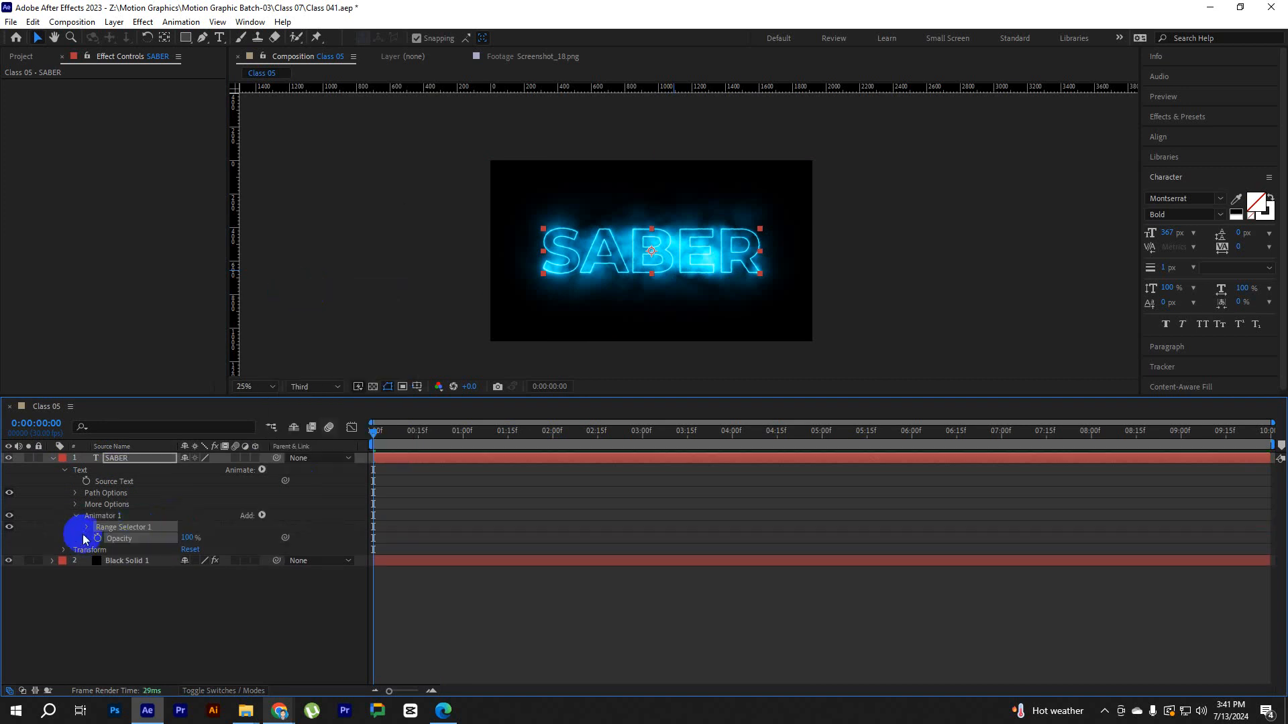
Set the text animator's Opacity to 0 % and try Range Selector 1's Start at 100 % and 0 %.
{"action": "left_click", "coordinate": [85, 528]}
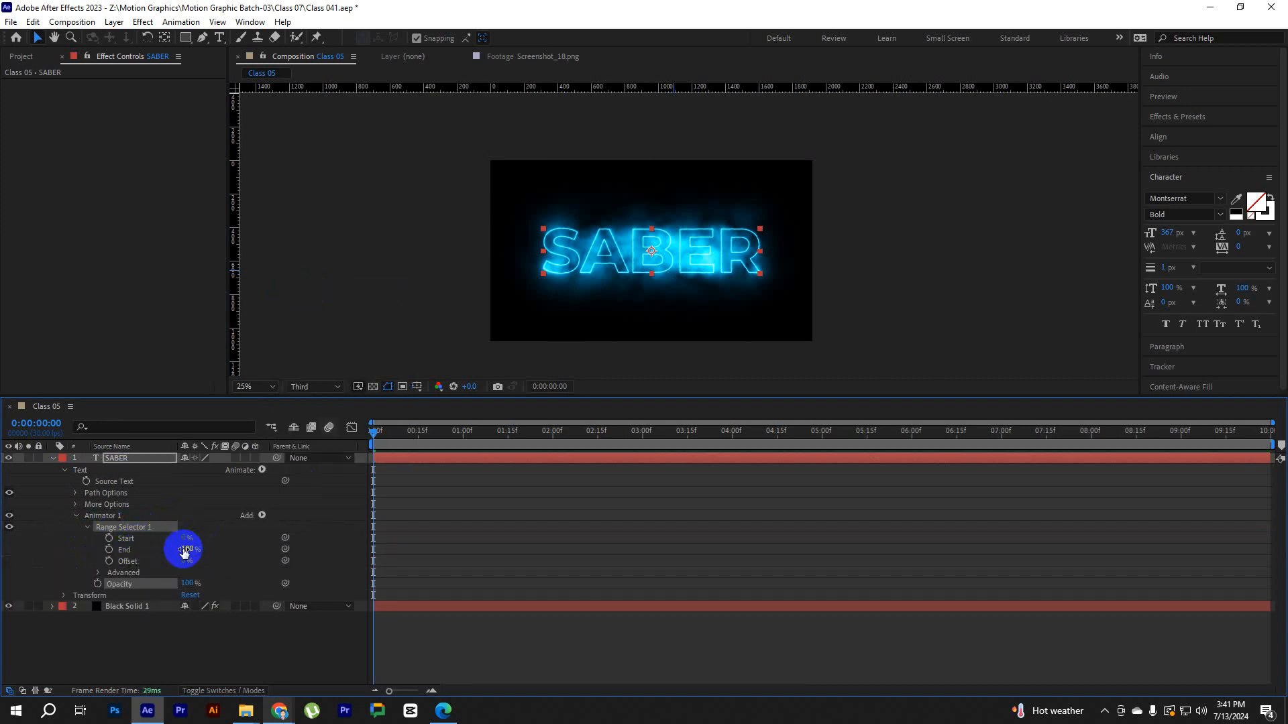
{"action": "left_click_drag", "start_coordinate": [184, 542], "coordinate": [277, 539]}
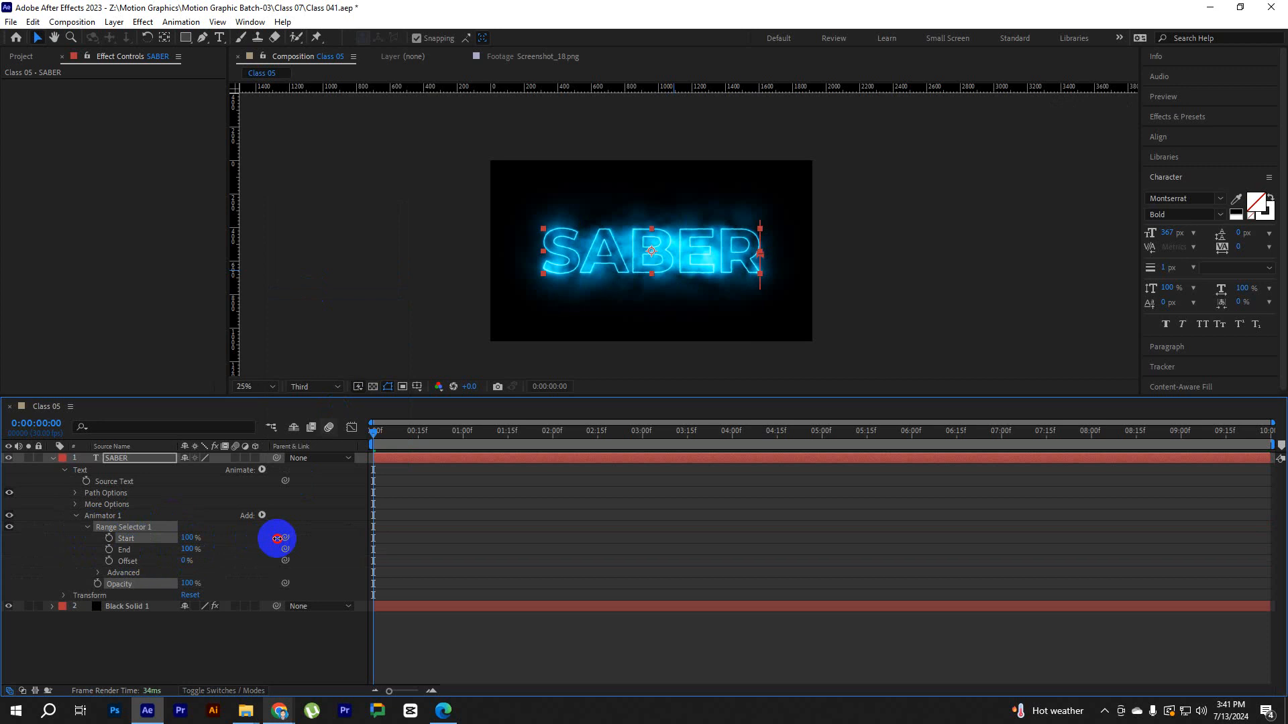
{"action": "left_click_drag", "start_coordinate": [188, 584], "coordinate": [41, 590]}
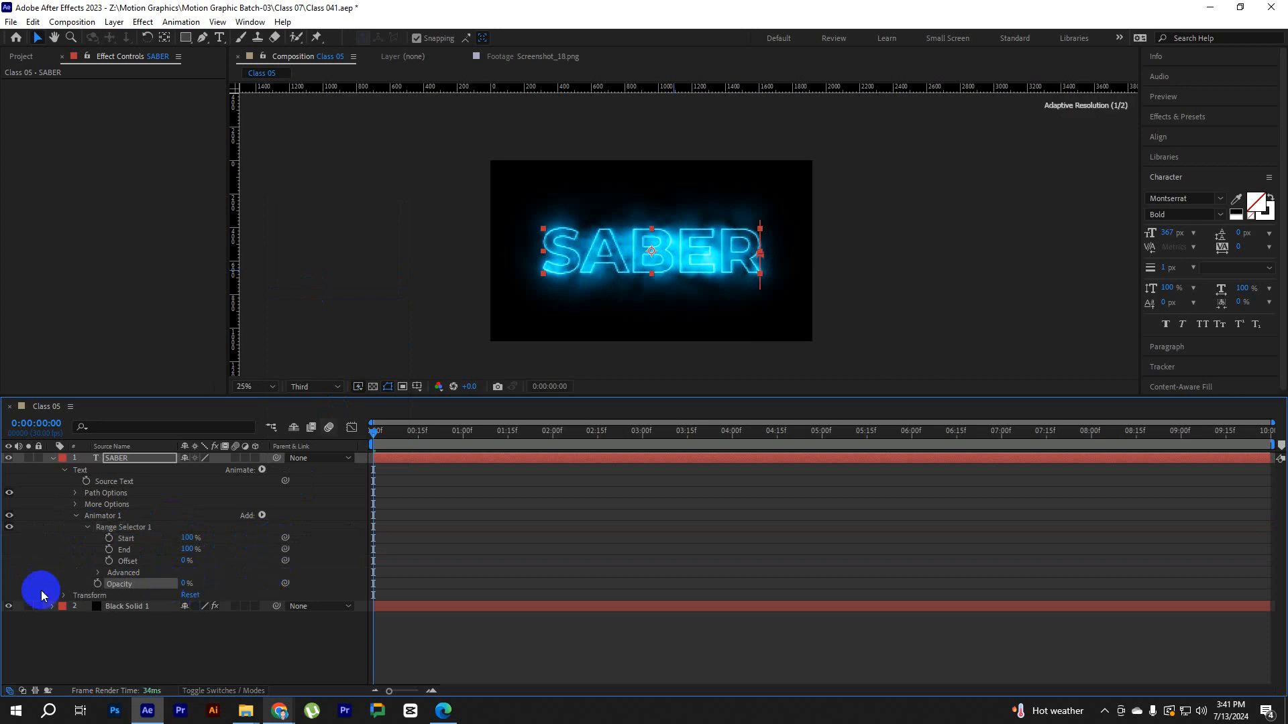
{"action": "left_click_drag", "start_coordinate": [193, 542], "coordinate": [89, 538]}
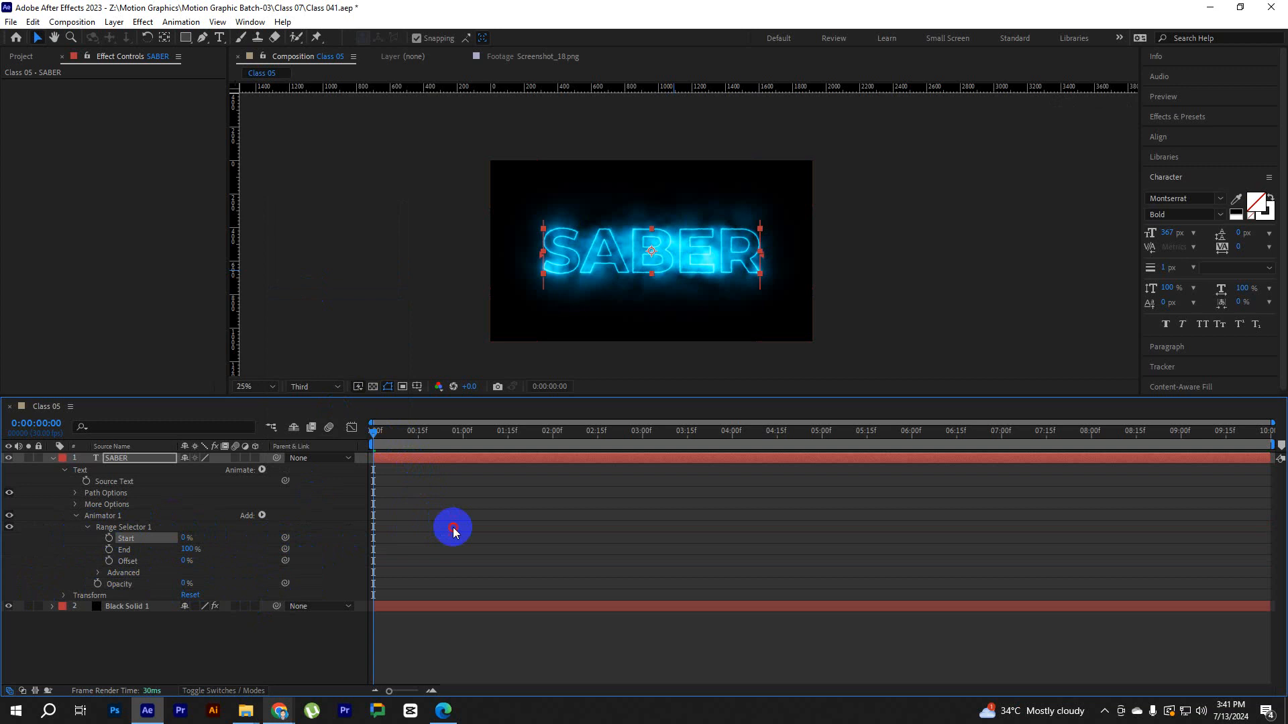
{"action": "left_click", "coordinate": [388, 459]}
{"action": "left_click", "coordinate": [164, 608], "text": "ctrl"}
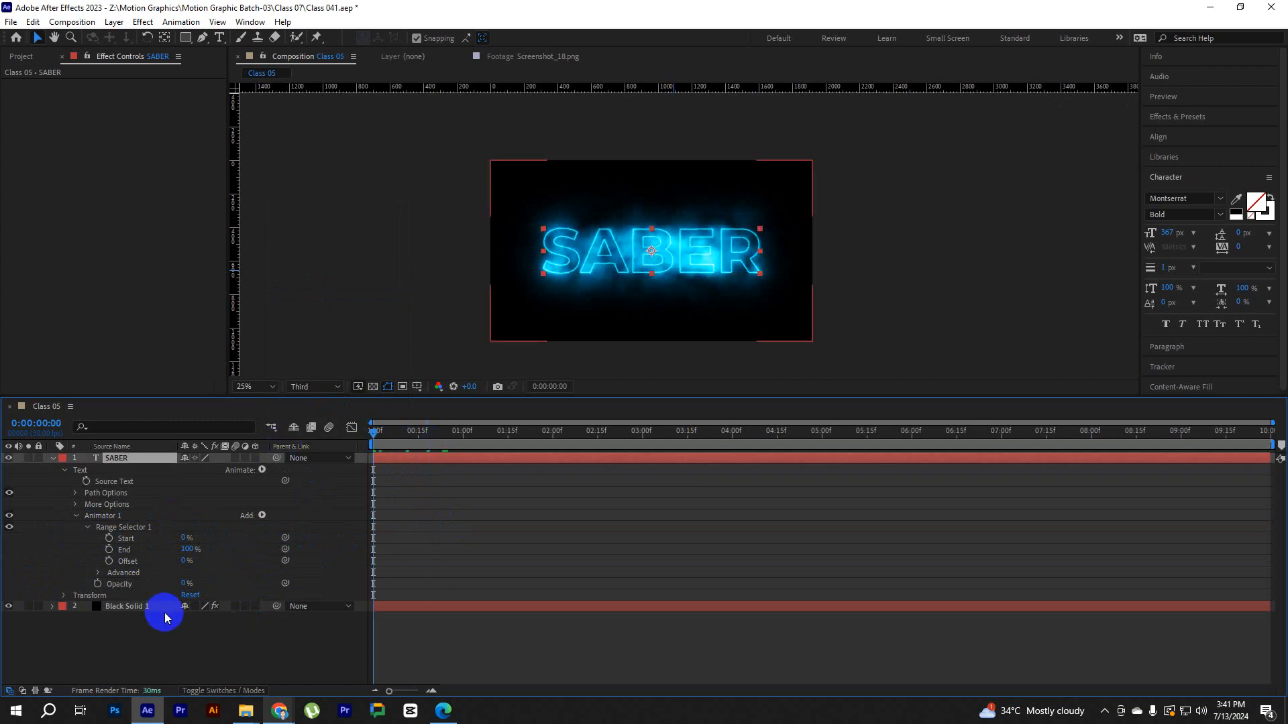
{"action": "left_click", "coordinate": [129, 606]}
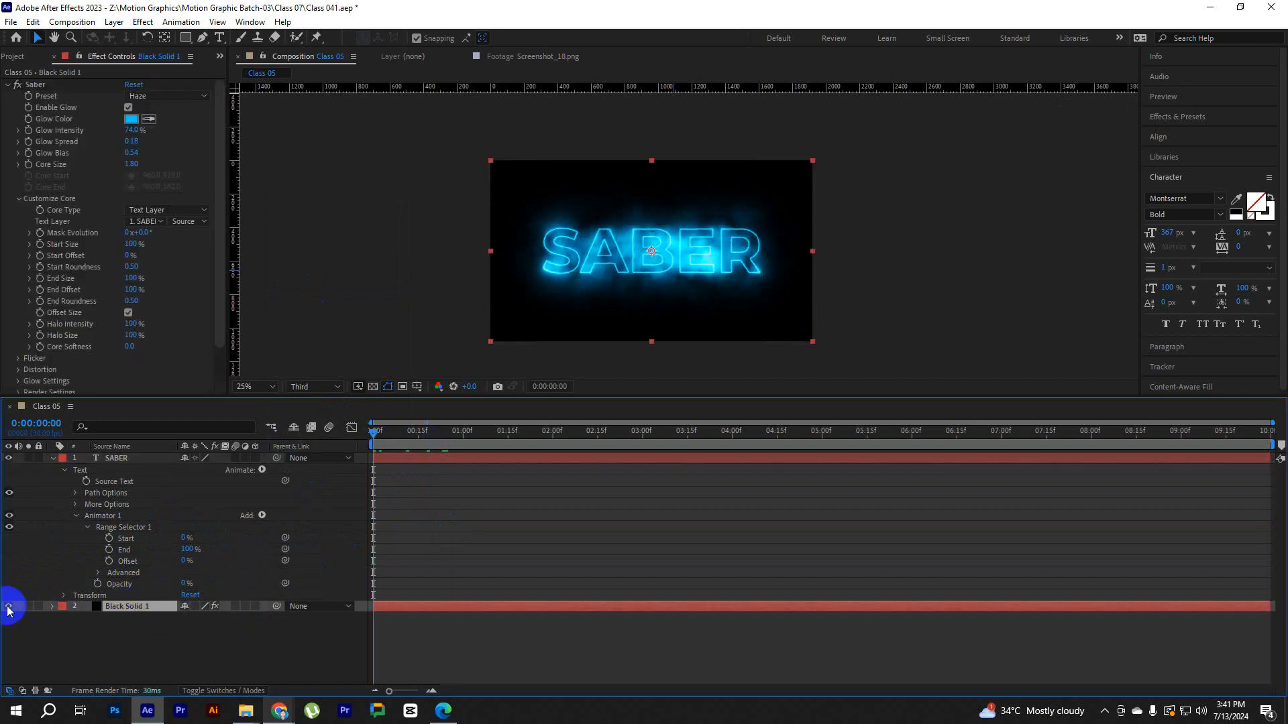
Keyframe Range Selector 1's Start from 100 % at the first frame to 0 % at 0:00:01:00 and preview the animation.
{"action": "left_click", "coordinate": [121, 530]}
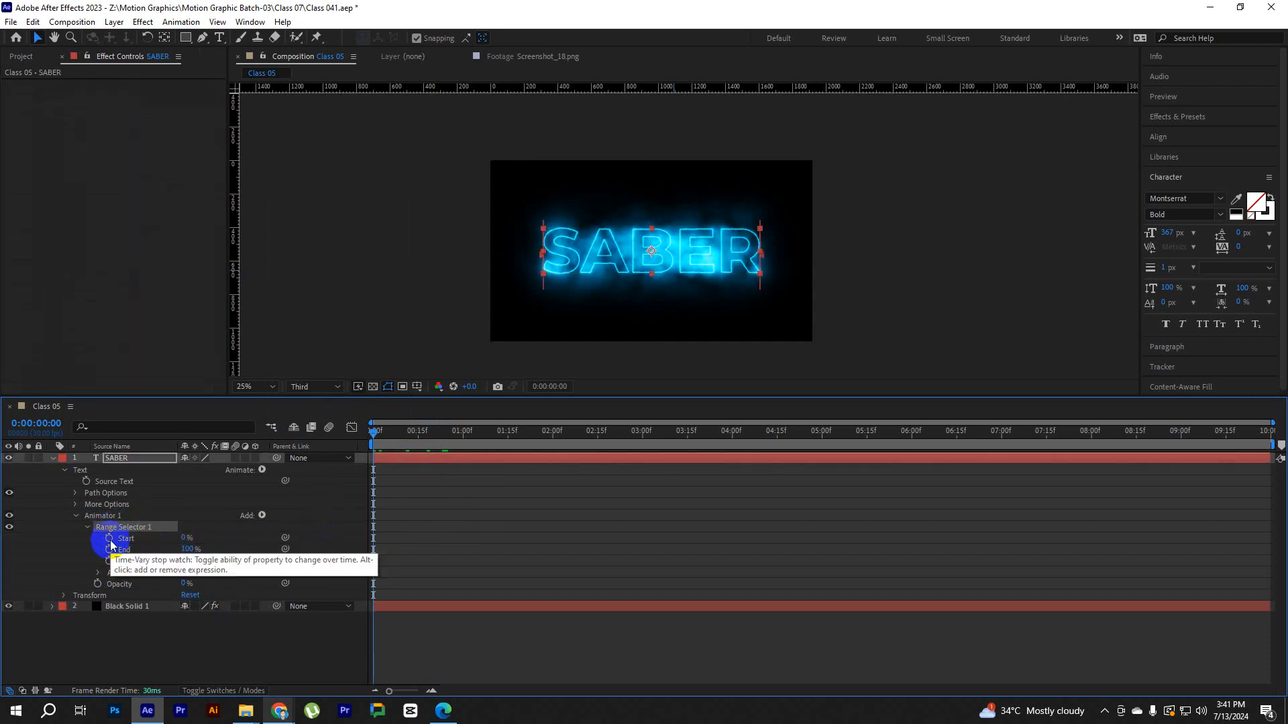
{"action": "left_click_drag", "start_coordinate": [186, 541], "coordinate": [296, 534]}
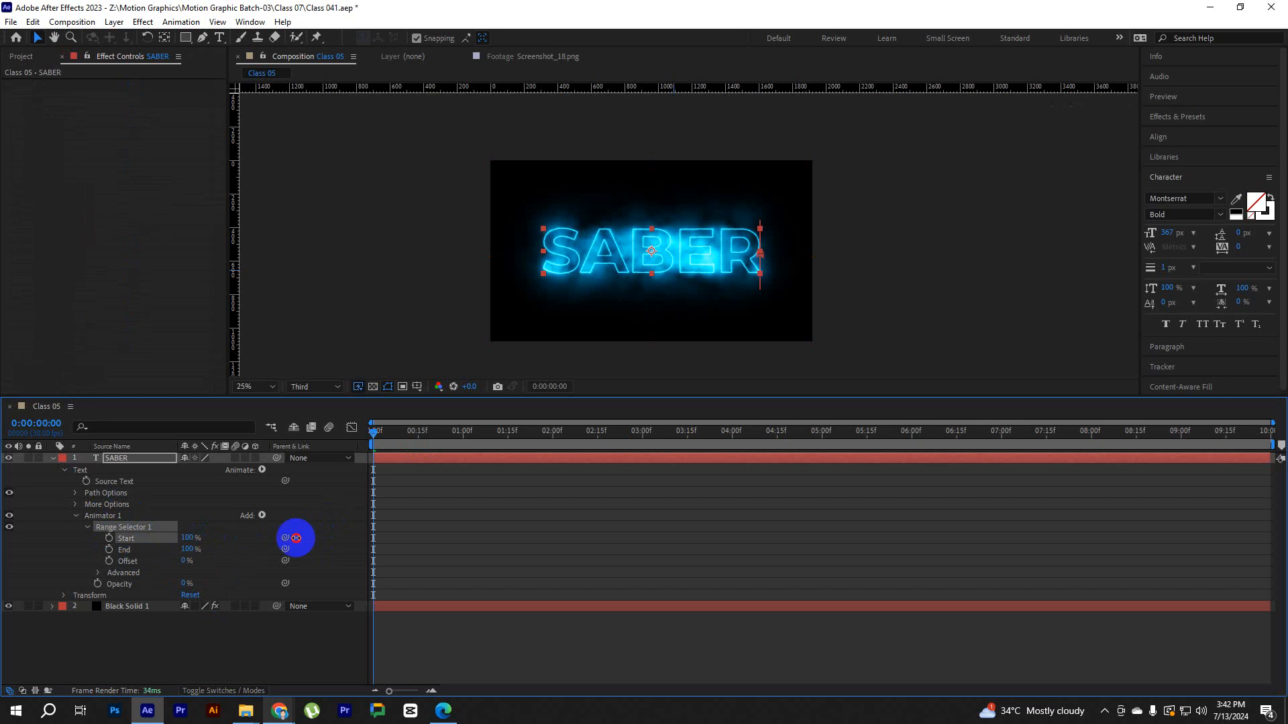
{"action": "left_click", "coordinate": [109, 538]}
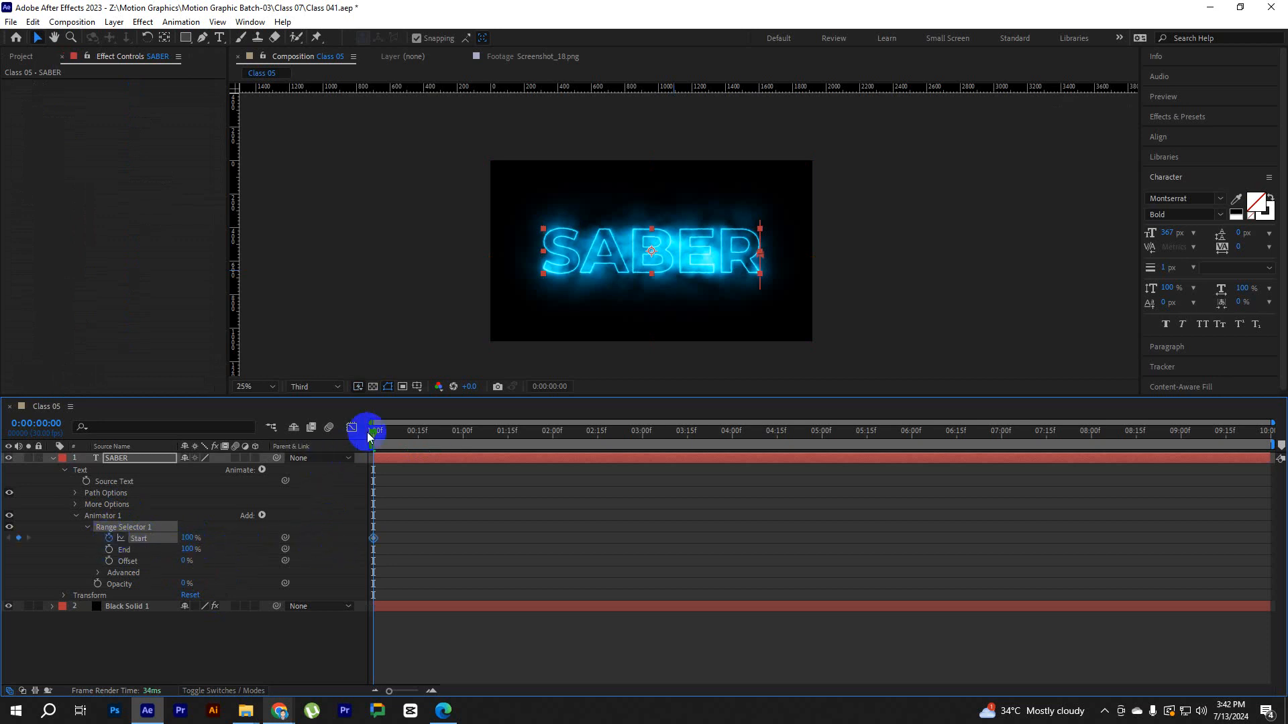
{"action": "left_click_drag", "start_coordinate": [374, 431], "coordinate": [462, 437]}
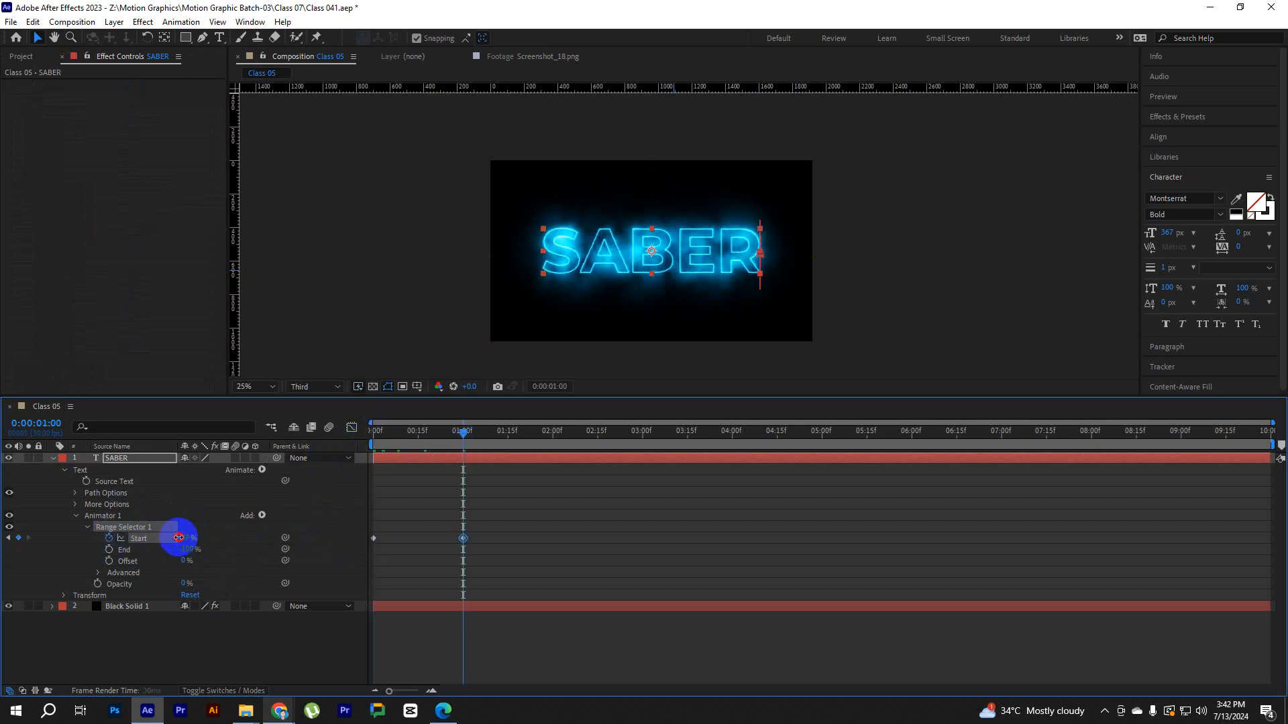
{"action": "left_click_drag", "start_coordinate": [178, 537], "coordinate": [104, 551]}
{"action": "left_click_drag", "start_coordinate": [469, 440], "coordinate": [297, 437]}
{"action": "key", "text": "space"}
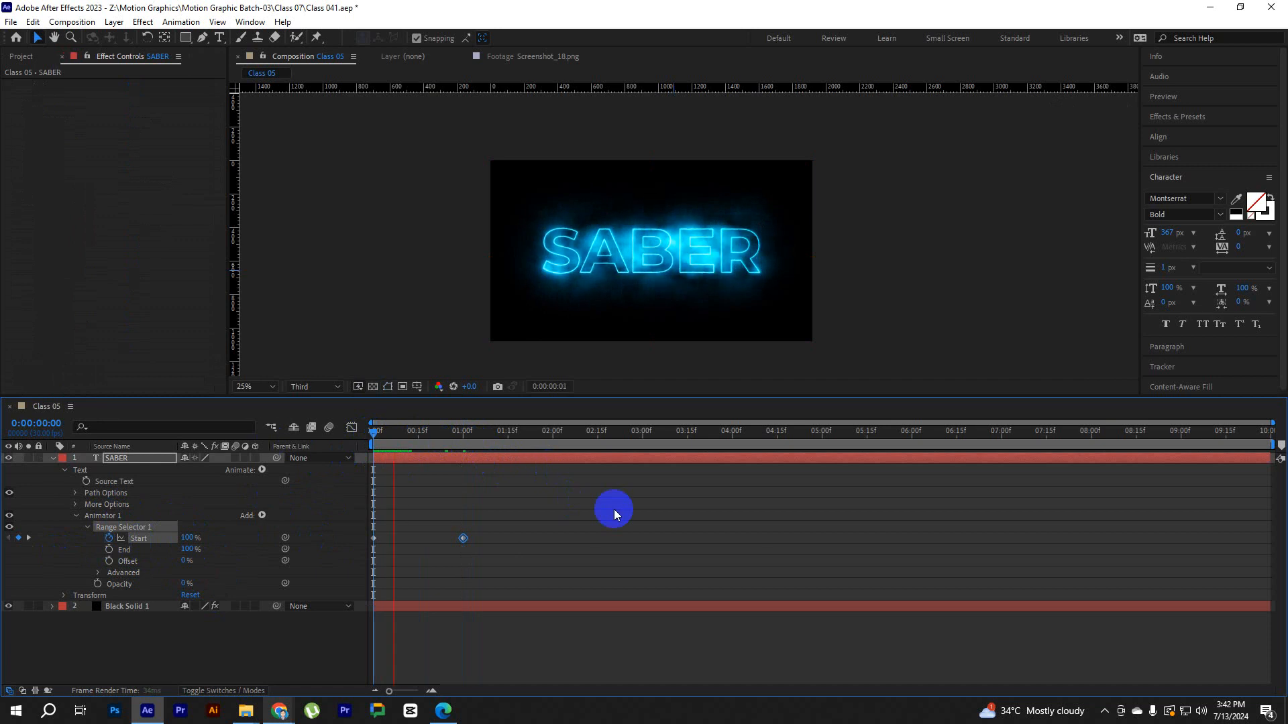
{"action": "key", "text": "space"}
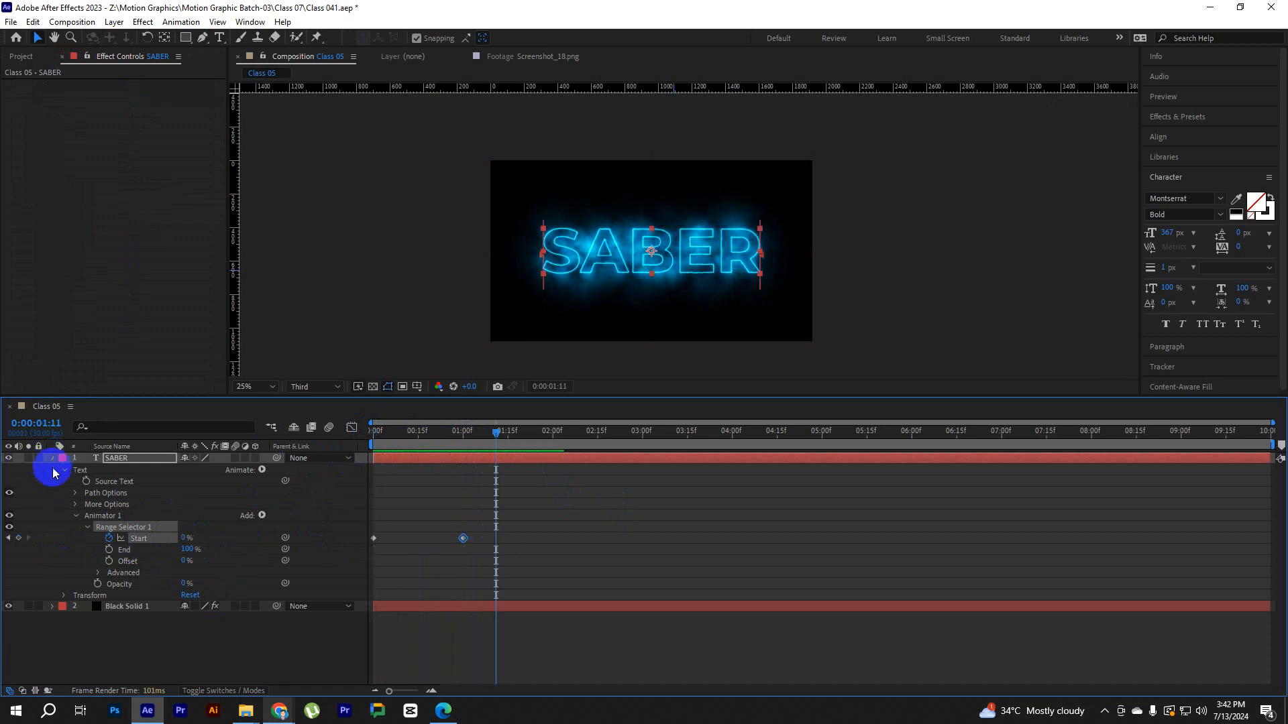
Hide the black solid layer and change the SABER text's stroke colour to dark grey at the first frame.
{"action": "left_click", "coordinate": [52, 458]}
{"action": "left_click", "coordinate": [9, 471]}
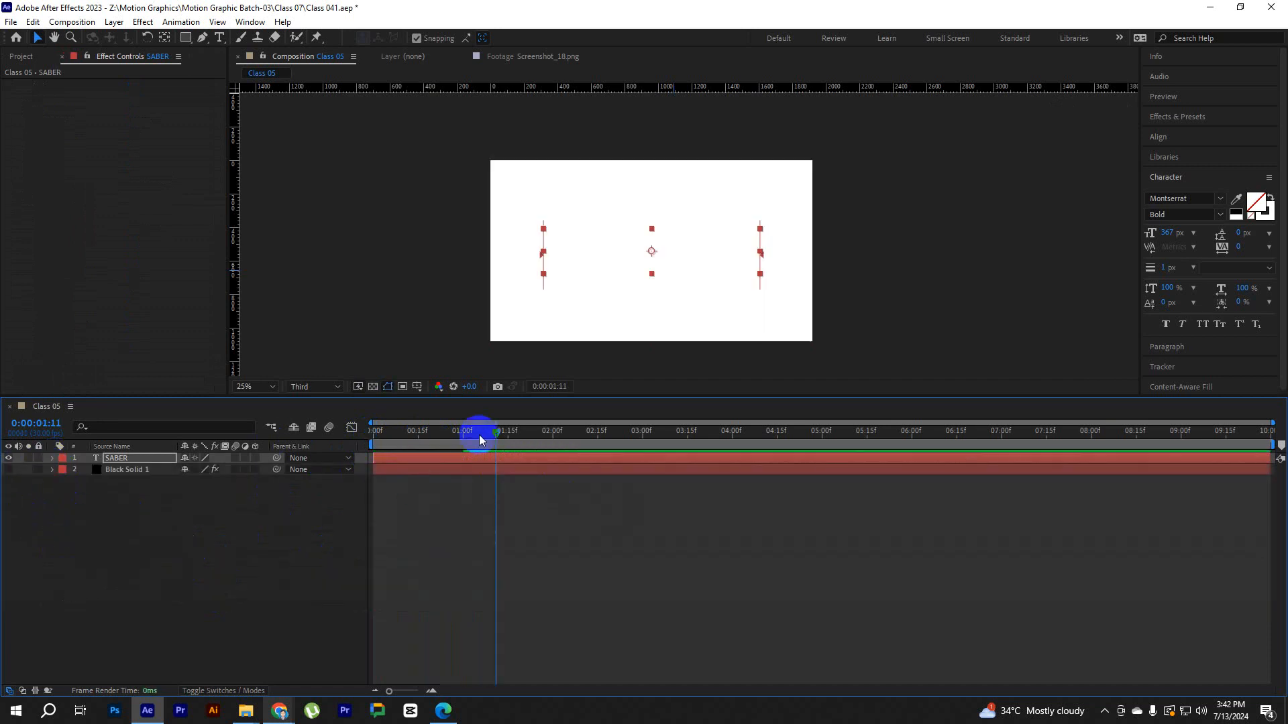
{"action": "left_click_drag", "start_coordinate": [480, 435], "coordinate": [252, 433]}
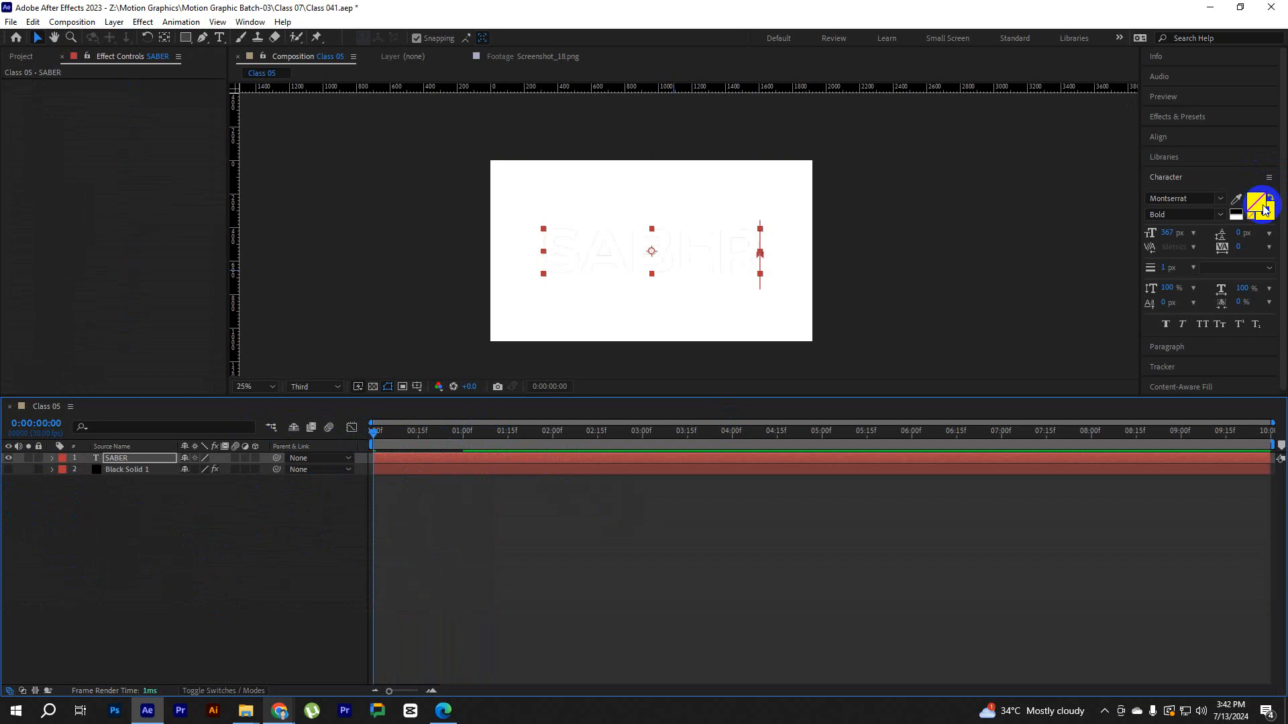
{"action": "left_click", "coordinate": [1265, 212]}
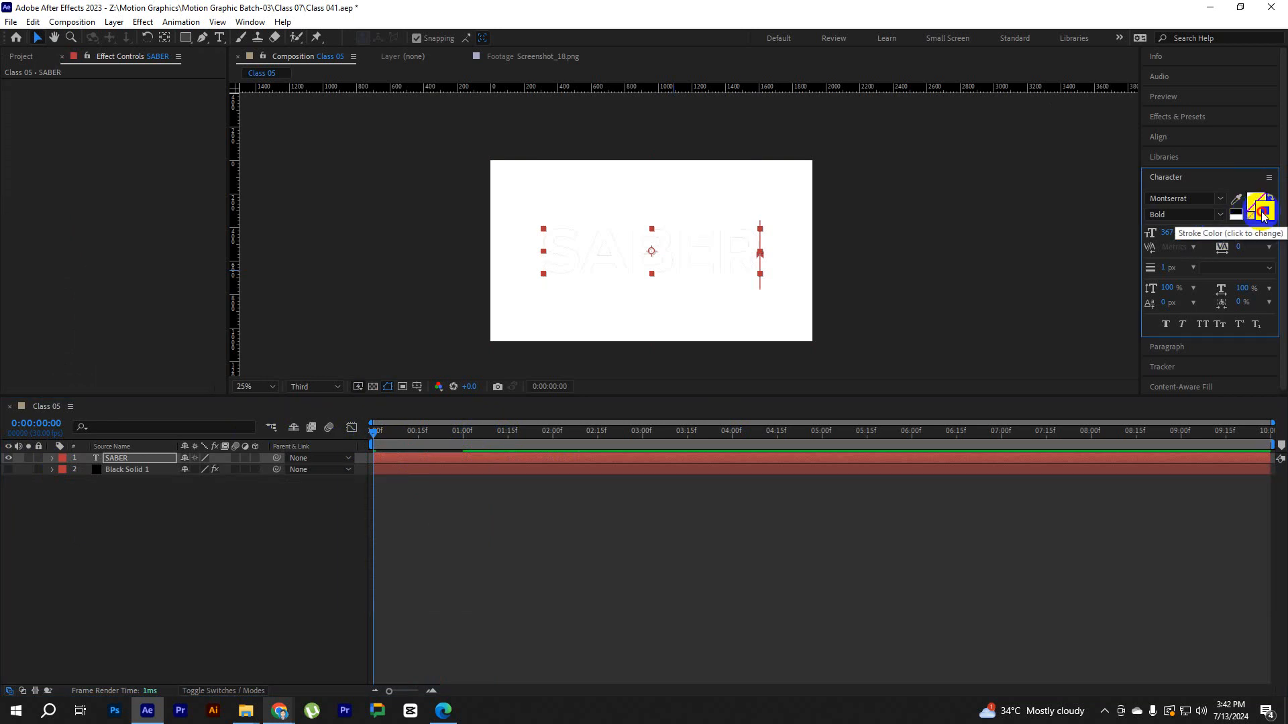
{"action": "left_click", "coordinate": [1262, 212]}
{"action": "left_click", "coordinate": [1042, 253]}
{"action": "left_click", "coordinate": [1145, 111]}
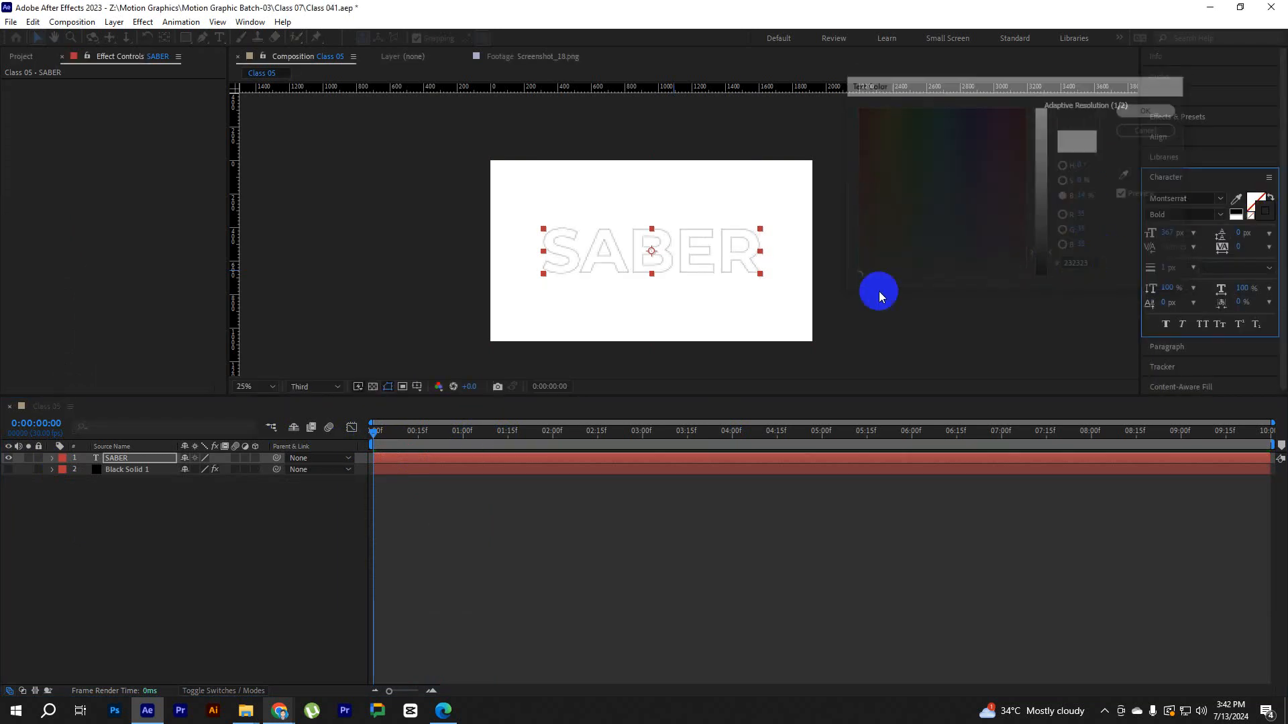
Preview the opacity animation of the SABER text without the Saber glow.
{"action": "left_click", "coordinate": [469, 537]}
{"action": "key", "text": "space"}
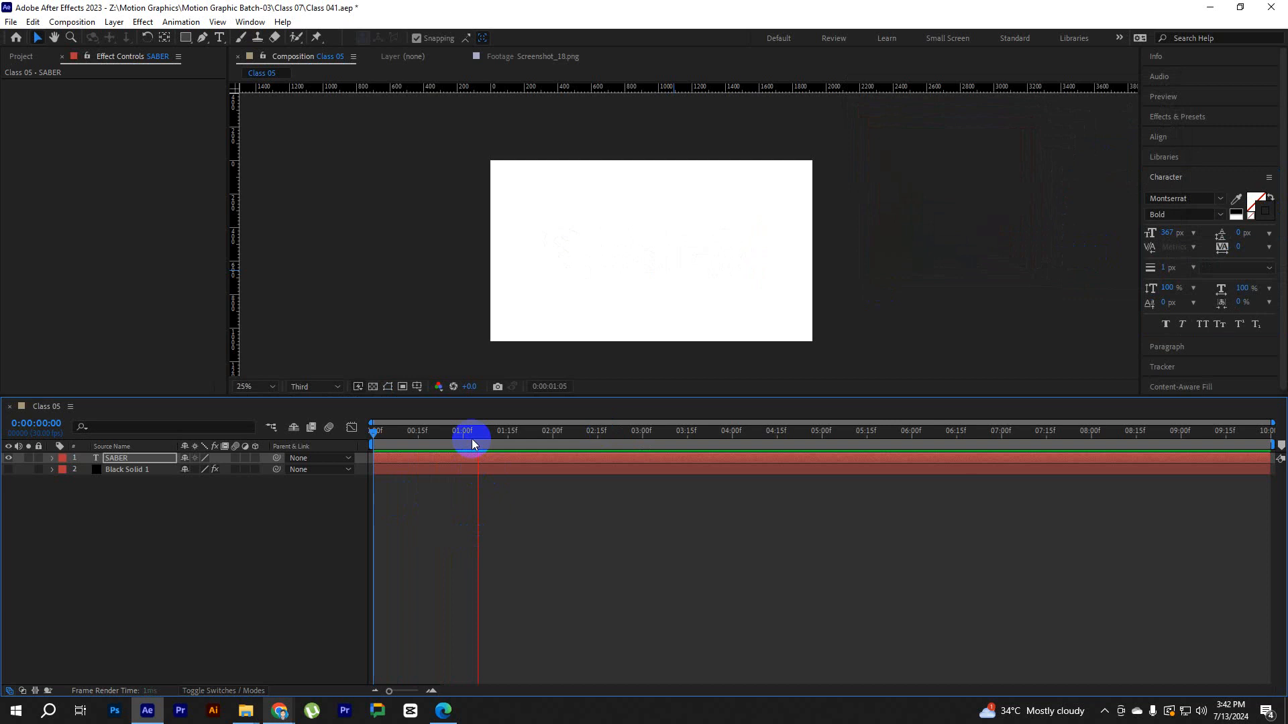
{"action": "key", "text": "space"}
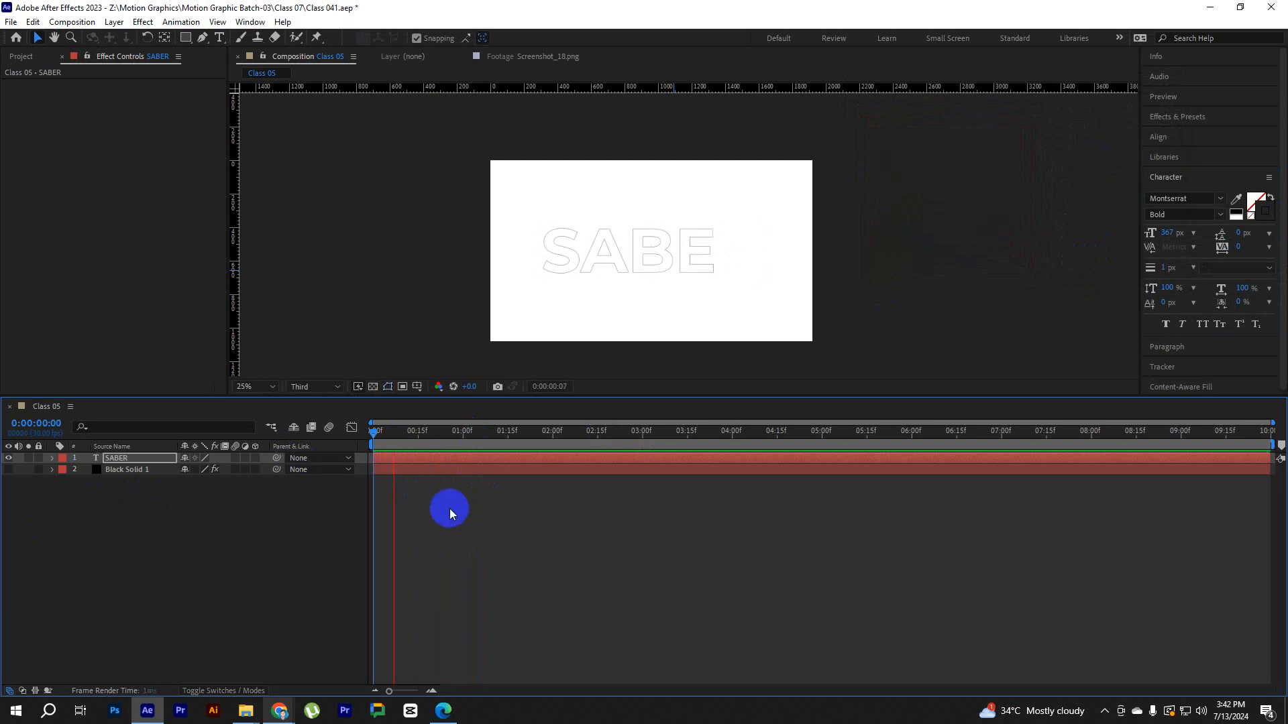
{"action": "key", "text": "space"}
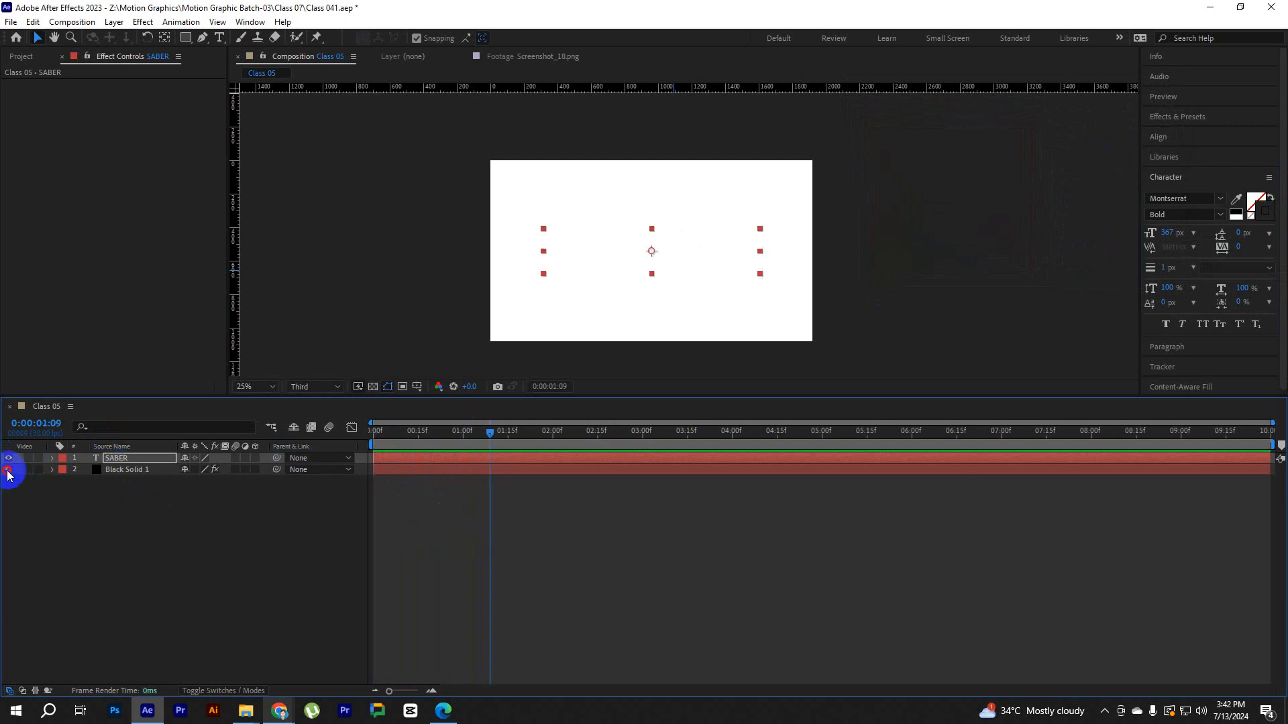
Show the black solid layer again and delete the SABER layer's text animator together with its range selector.
{"action": "left_click", "coordinate": [9, 469]}
{"action": "left_click", "coordinate": [52, 459]}
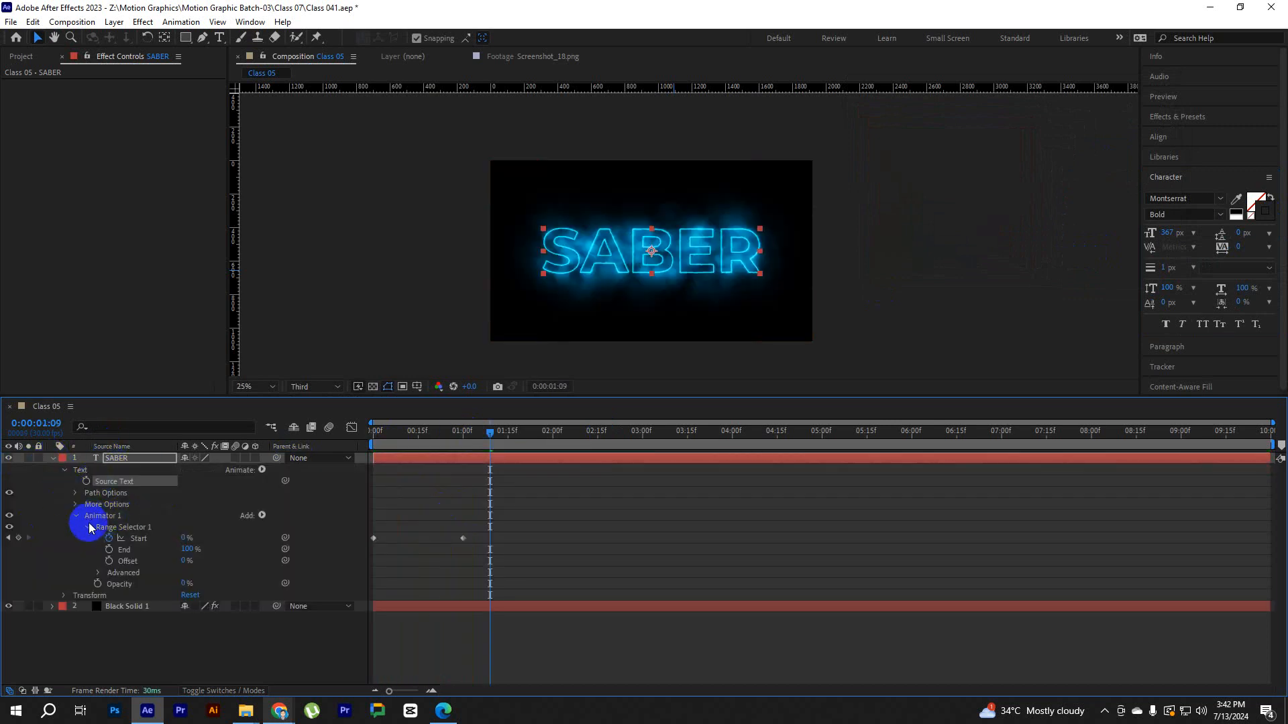
{"action": "left_click", "coordinate": [119, 527]}
{"action": "key", "text": "Delete"}
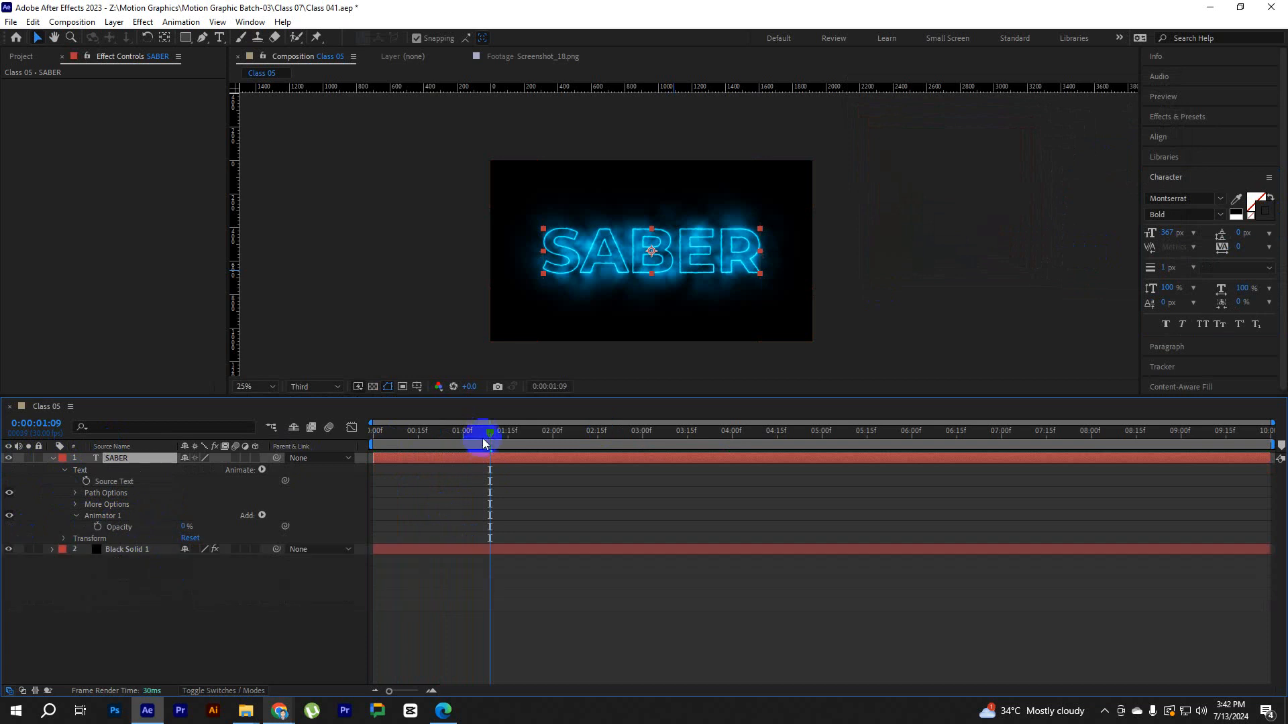
{"action": "left_click_drag", "start_coordinate": [483, 436], "coordinate": [292, 435]}
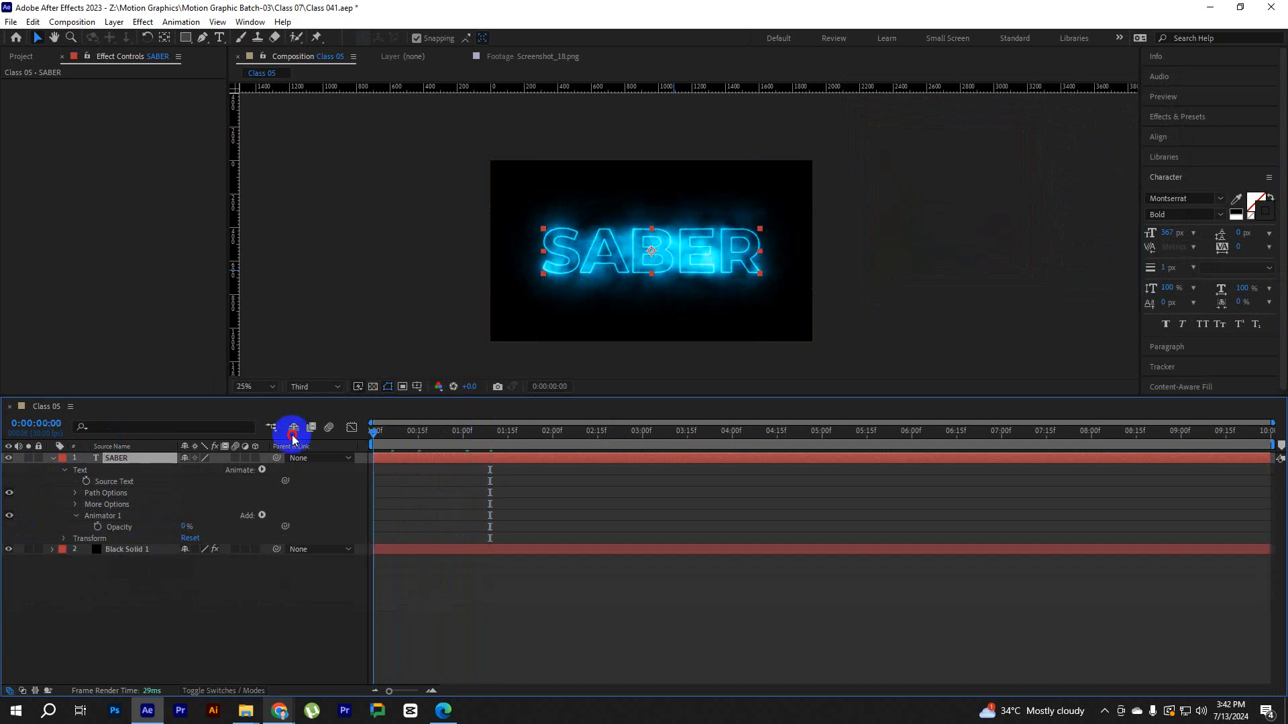
{"action": "left_click", "coordinate": [76, 517]}
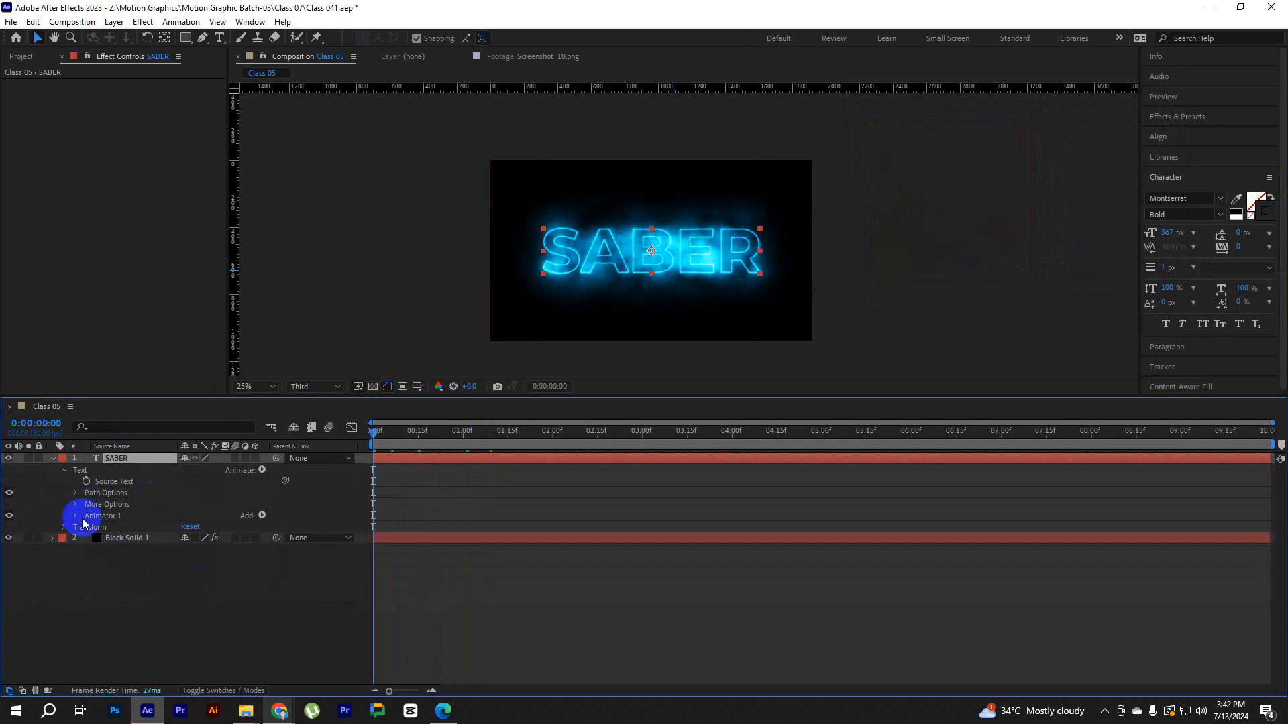
{"action": "key", "text": "Delete"}
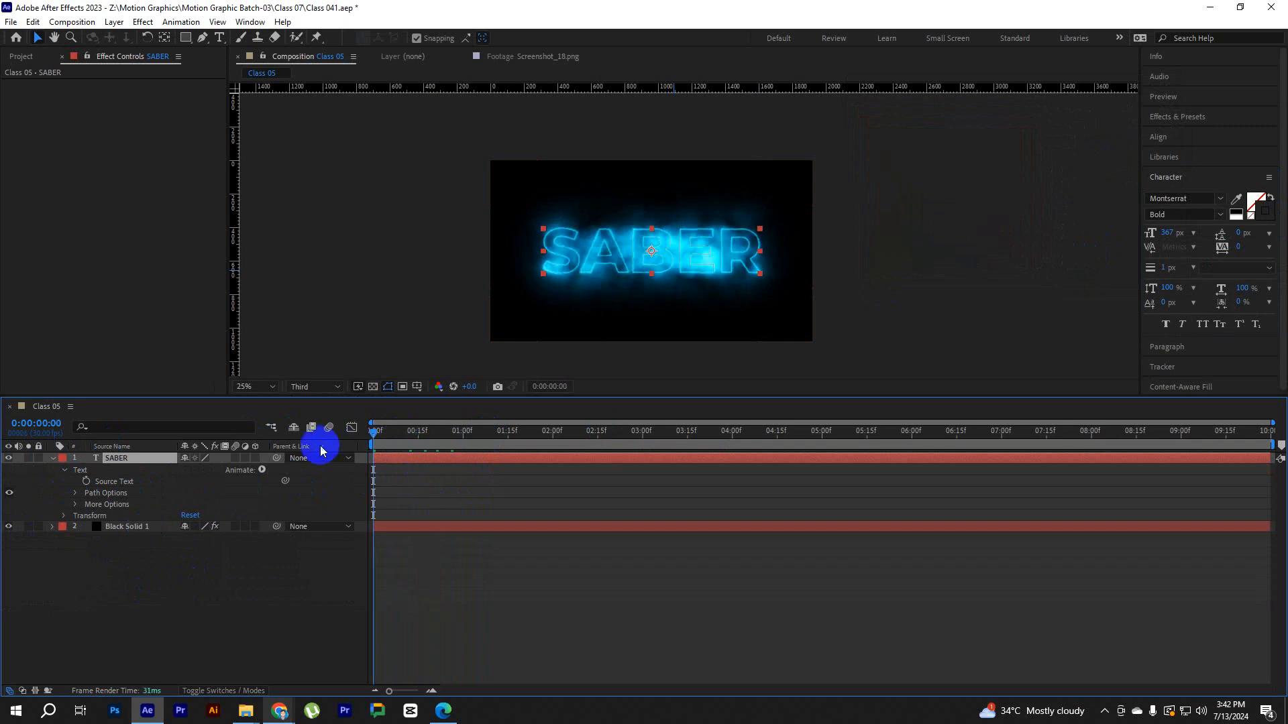
Try keyframing the SABER layer's Scale from 100 % at the first frame to 134 % at 0:00:01:15, preview it and remove the keyframes.
{"action": "left_click_drag", "start_coordinate": [445, 432], "coordinate": [14, 483]}
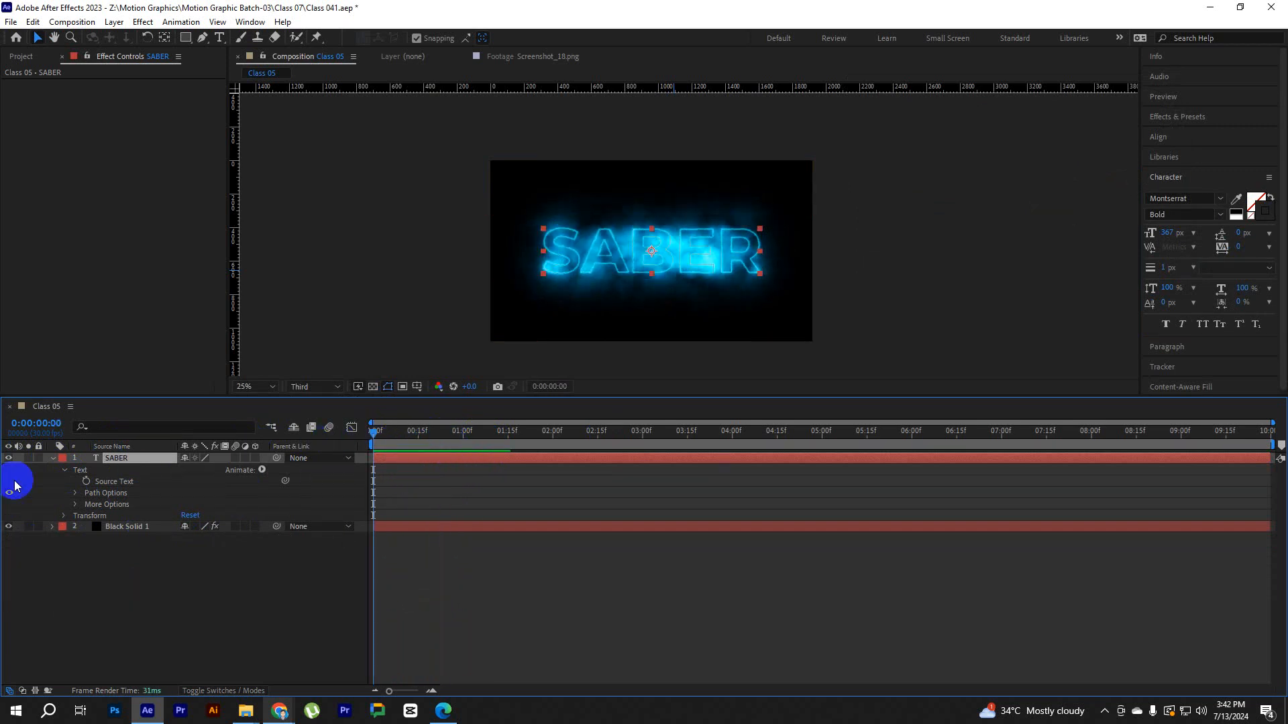
{"action": "key", "text": "s"}
{"action": "left_click", "coordinate": [85, 469]}
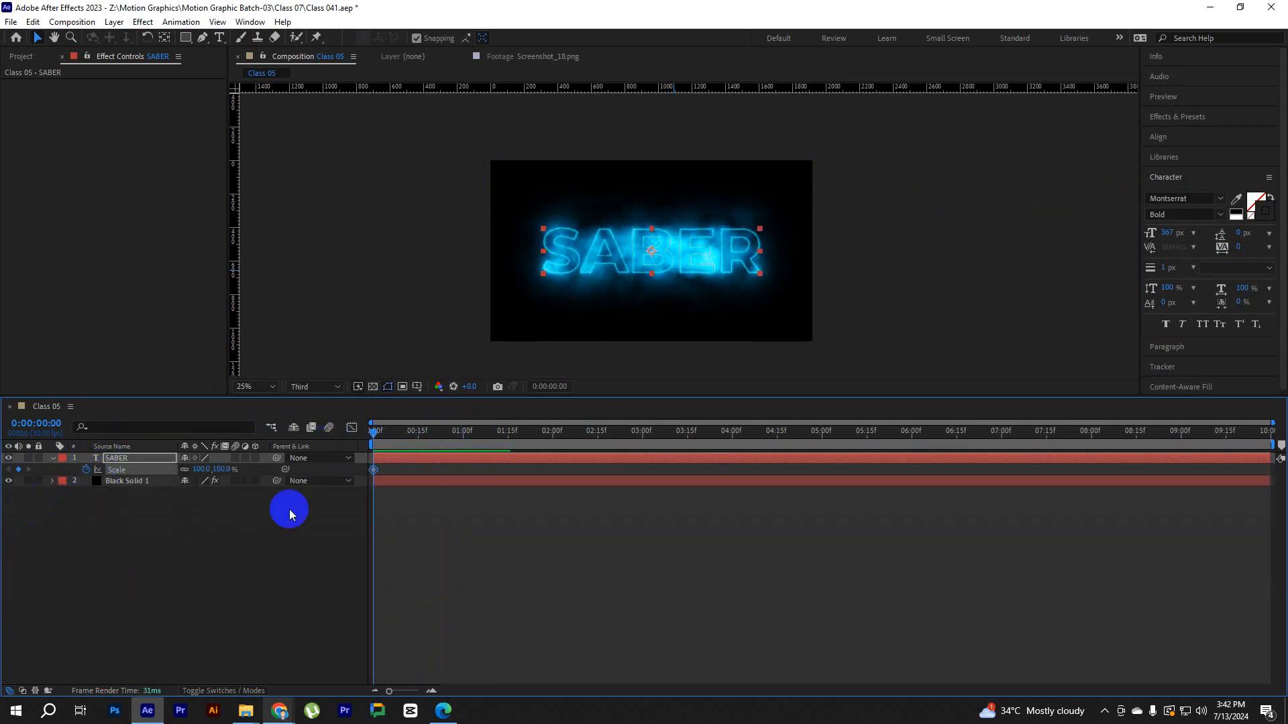
{"action": "left_click_drag", "start_coordinate": [374, 444], "coordinate": [509, 447]}
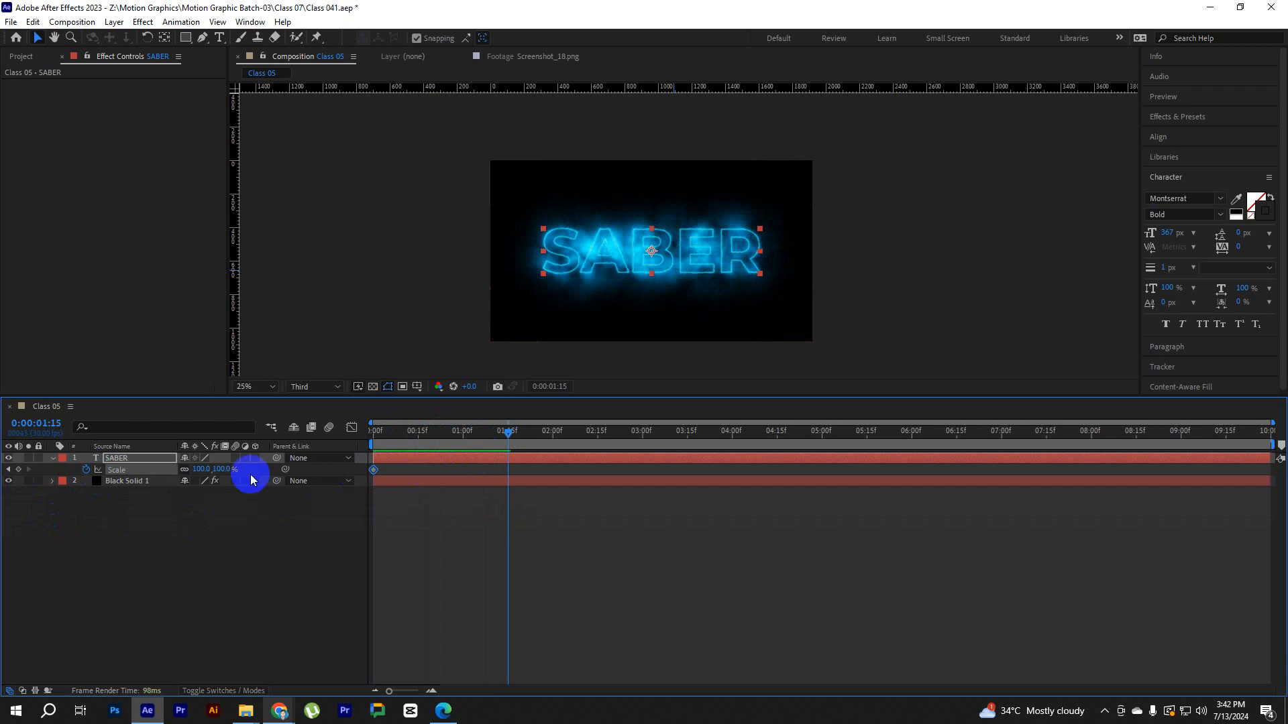
{"action": "left_click_drag", "start_coordinate": [207, 469], "coordinate": [230, 469]}
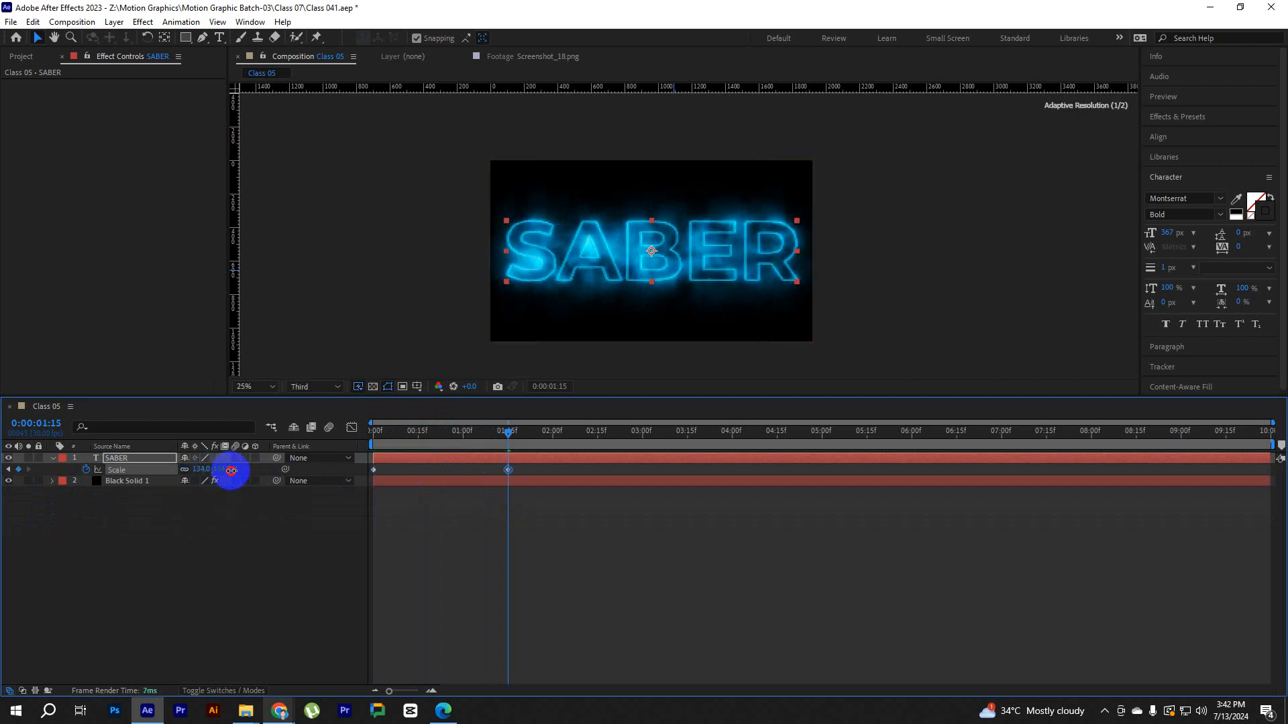
{"action": "key", "text": "Home"}
{"action": "key", "text": "space"}
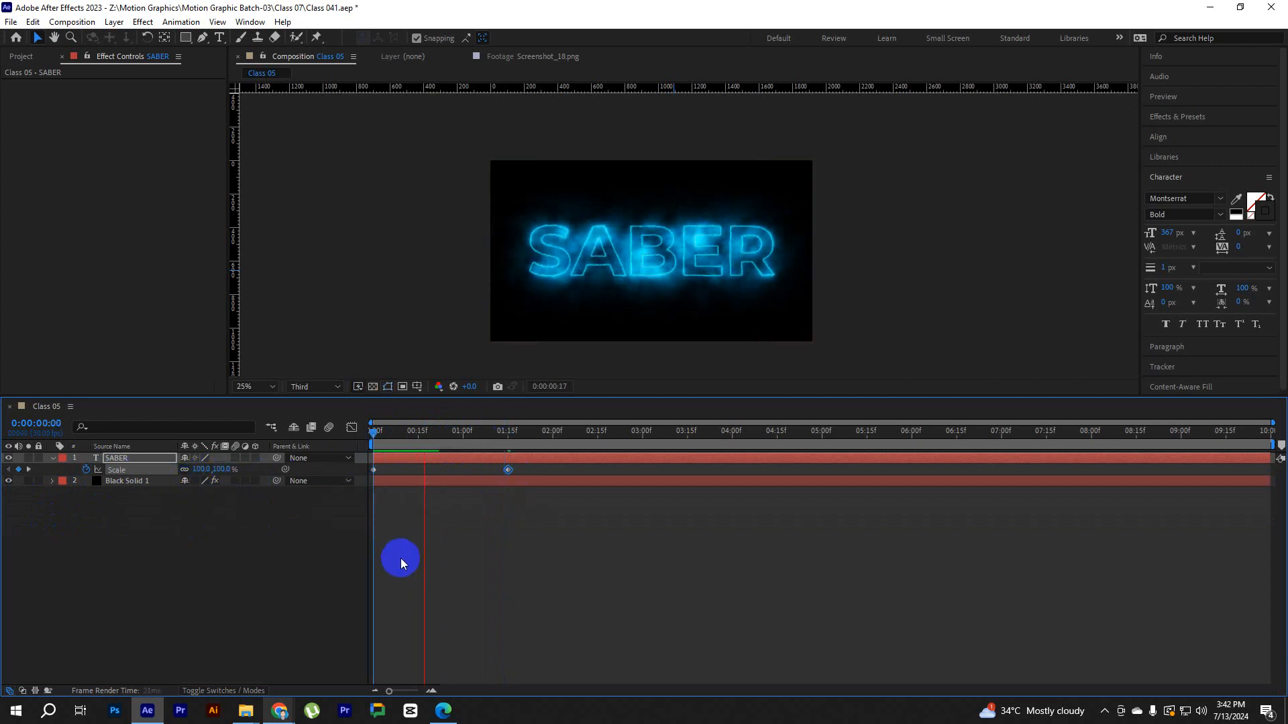
{"action": "key", "text": "space"}
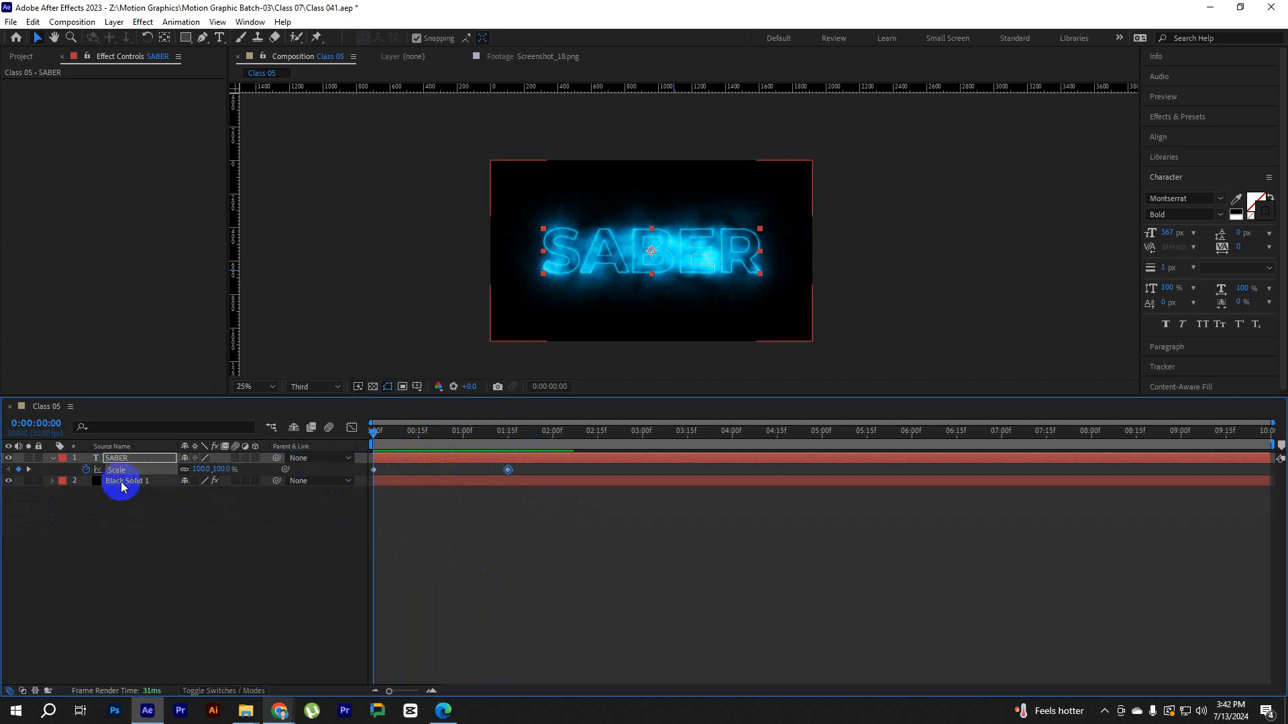
{"action": "left_click", "coordinate": [86, 469]}
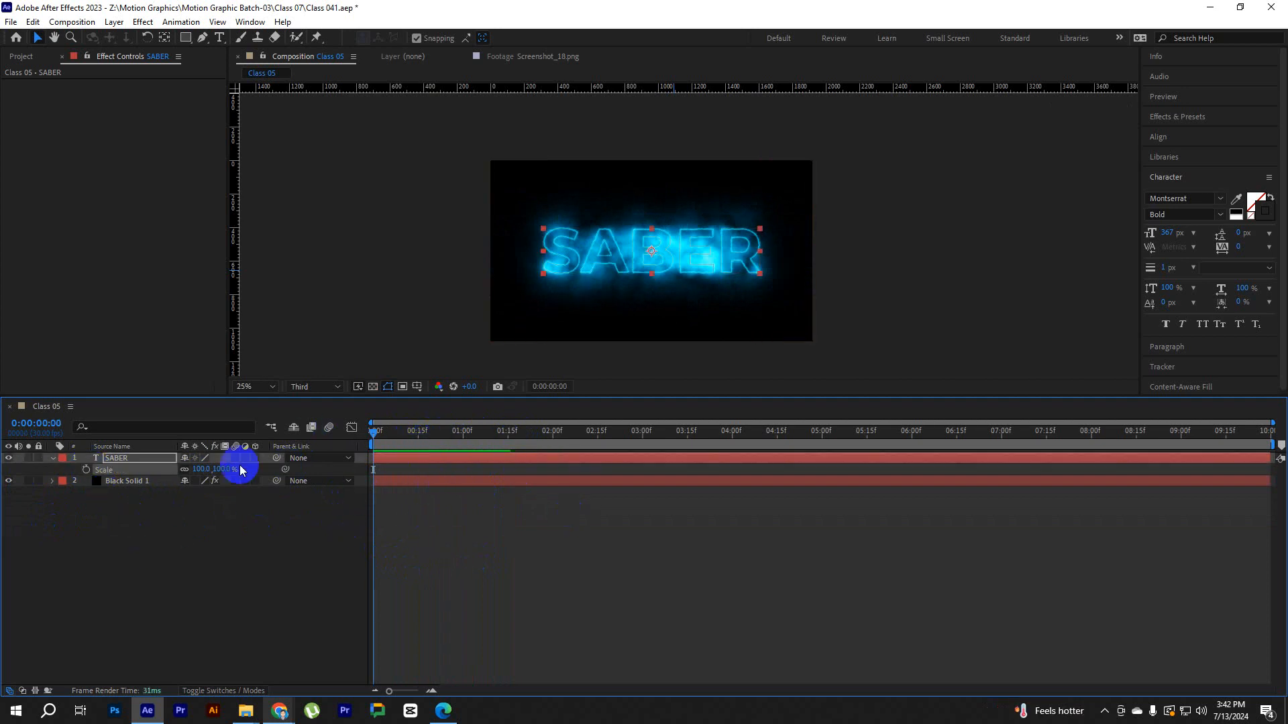
Apply the Narrow preset to the black solid's Saber effect and return to the first frame.
{"action": "left_click", "coordinate": [136, 489]}
{"action": "left_click", "coordinate": [190, 98]}
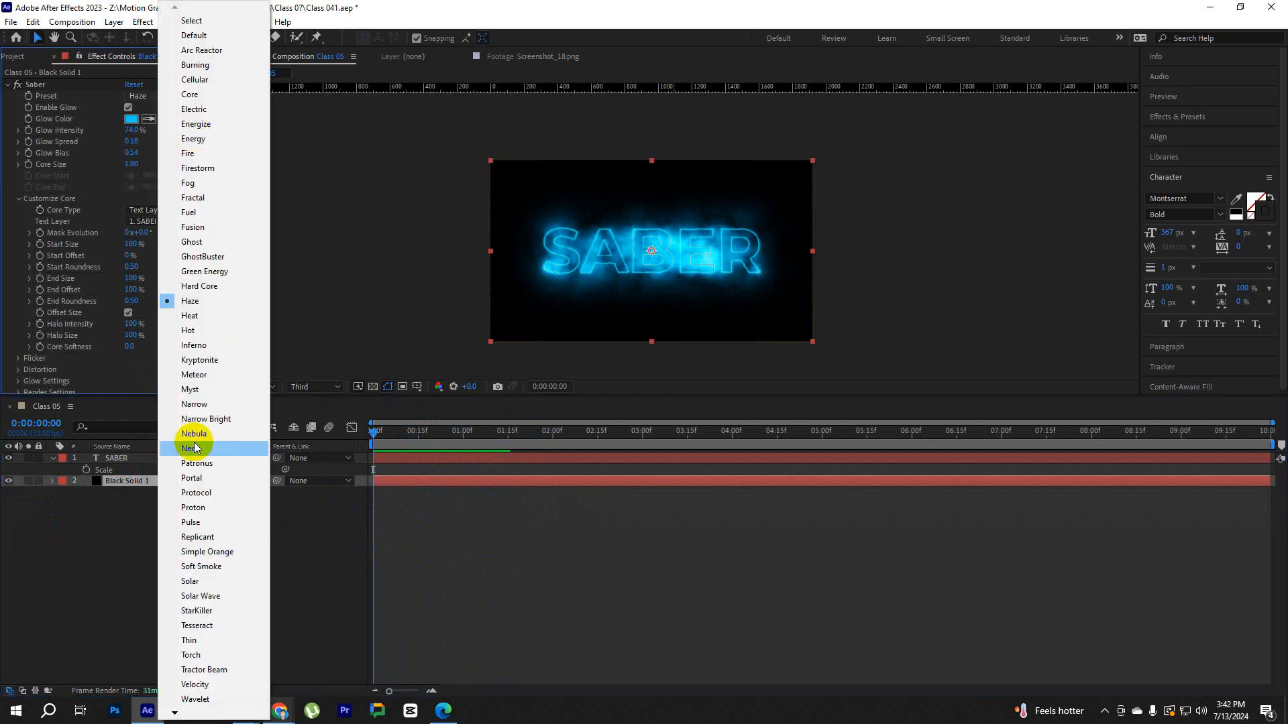
{"action": "left_click", "coordinate": [204, 406]}
{"action": "left_click_drag", "start_coordinate": [411, 433], "coordinate": [373, 441]}
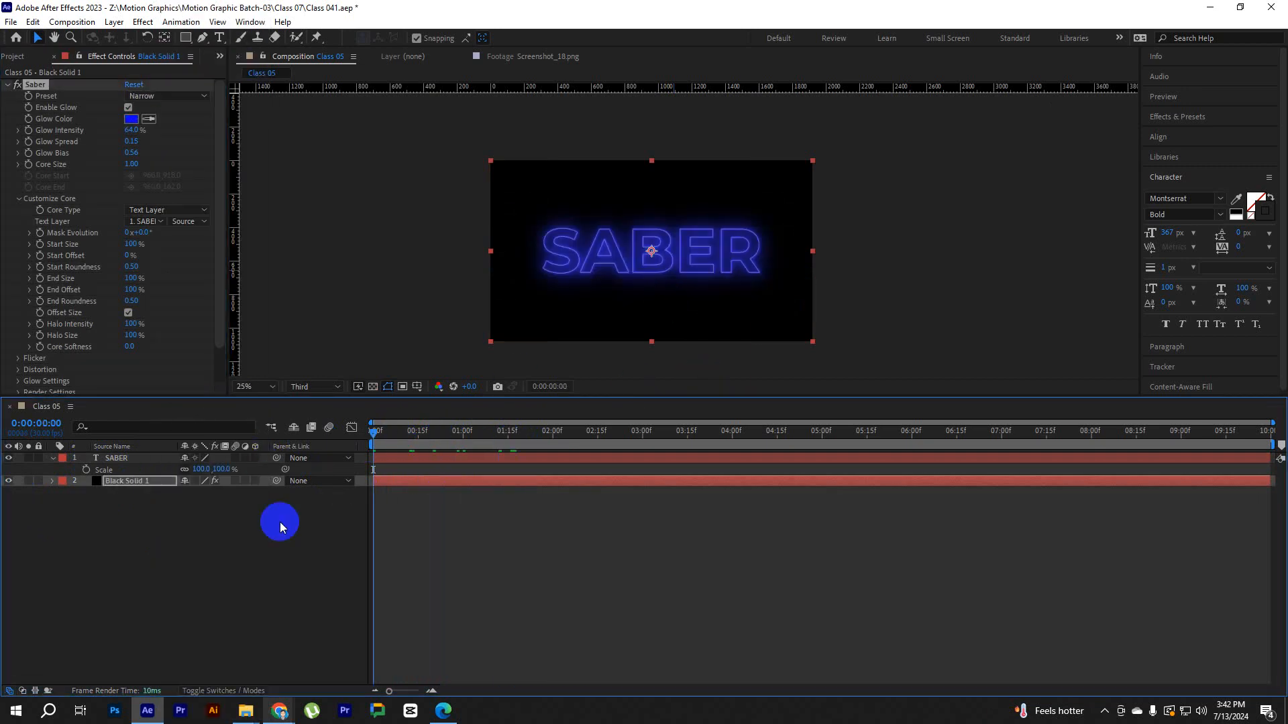
{"action": "left_click", "coordinate": [280, 522]}
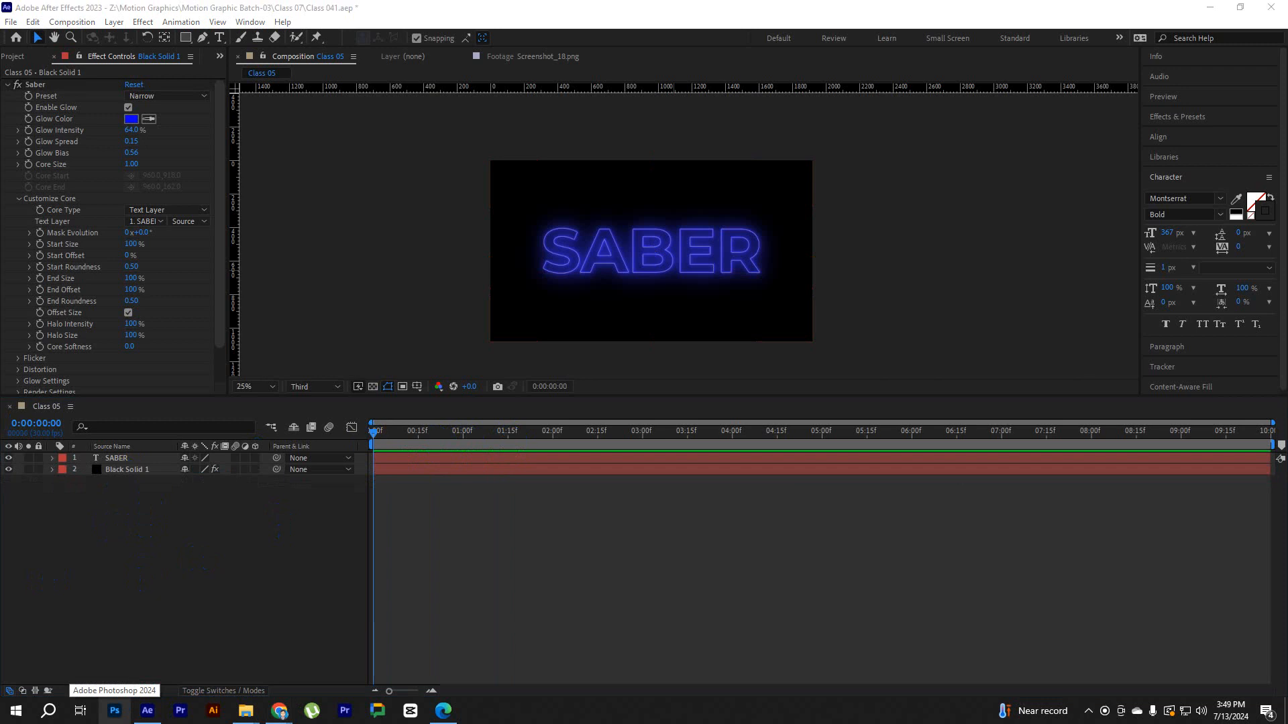
{"action": "left_click", "coordinate": [246, 578]}
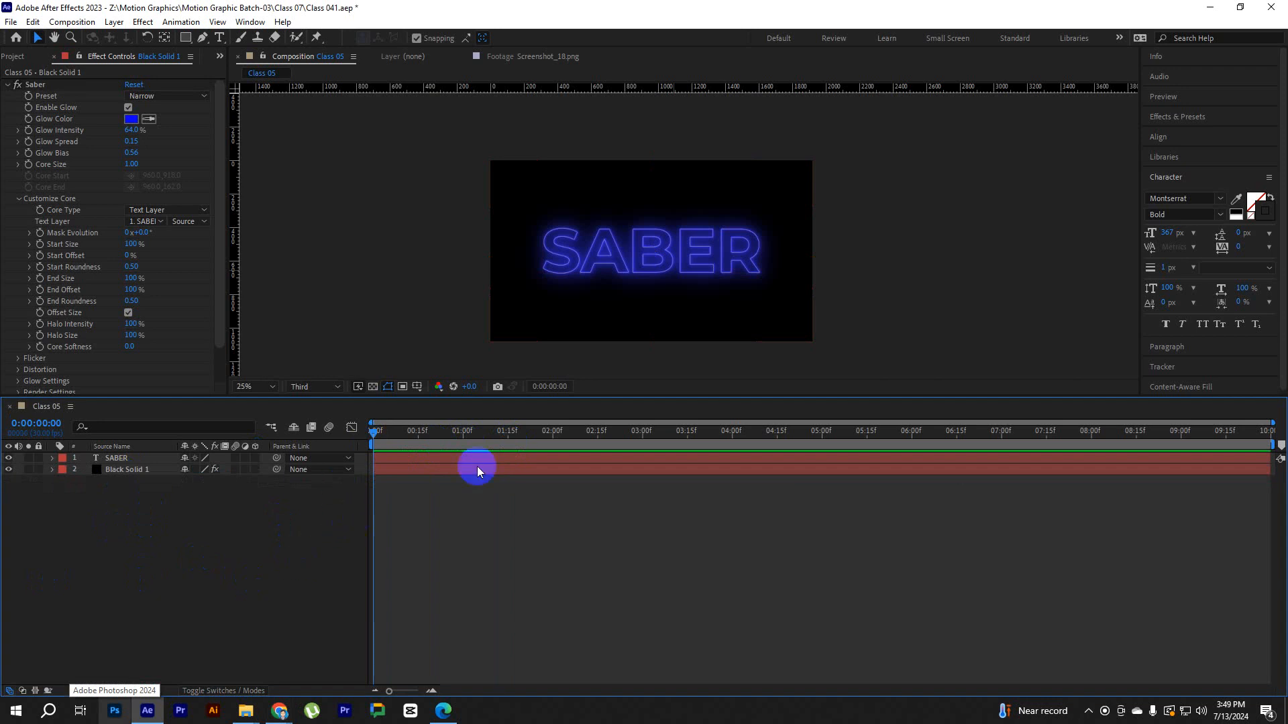
Delete the SABER text layer and the black solid from the Class 05 composition.
{"action": "left_click_drag", "start_coordinate": [457, 433], "coordinate": [330, 444]}
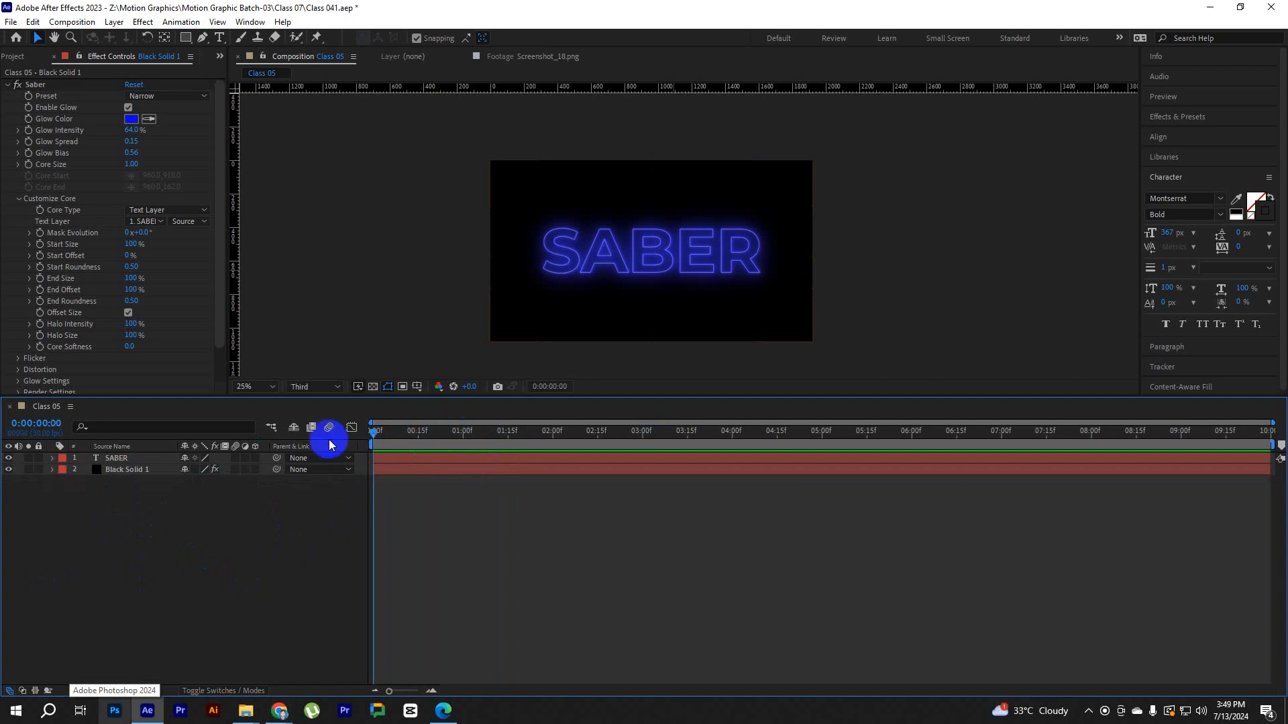
{"action": "left_click", "coordinate": [19, 199]}
{"action": "left_click", "coordinate": [6, 85]}
{"action": "left_click", "coordinate": [99, 195]}
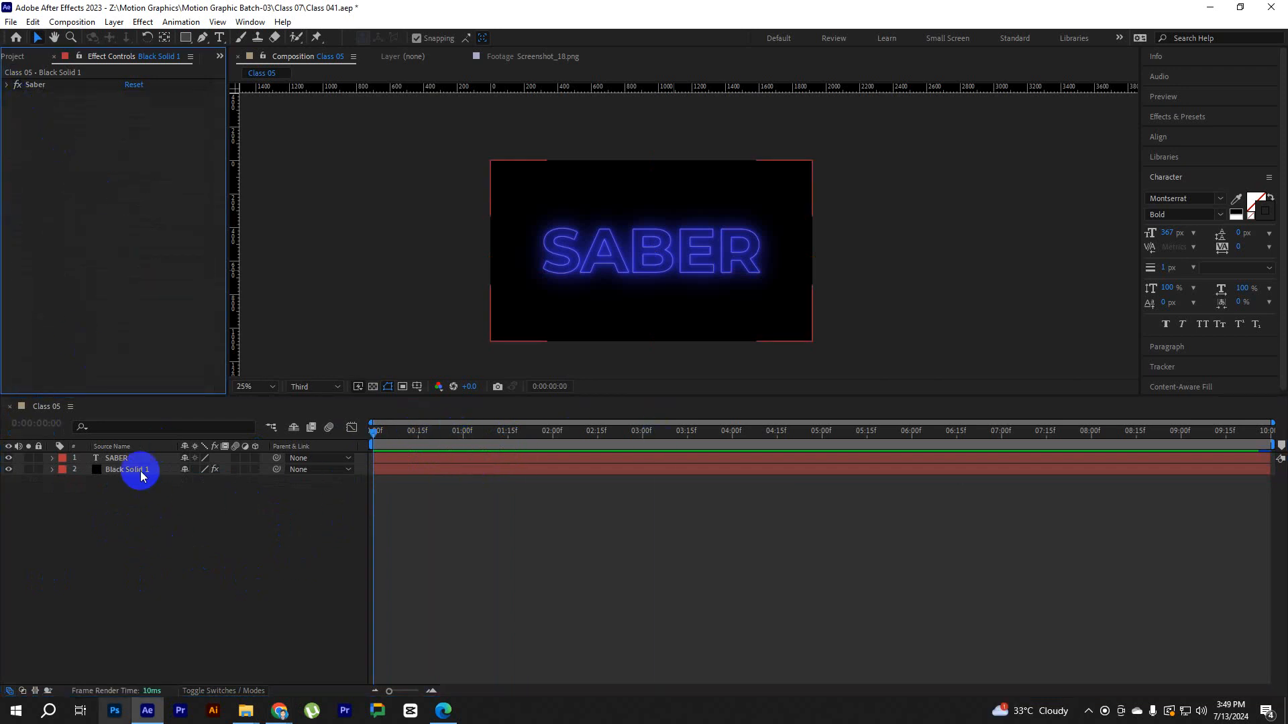
{"action": "left_click", "coordinate": [141, 484]}
{"action": "left_click", "coordinate": [118, 460]}
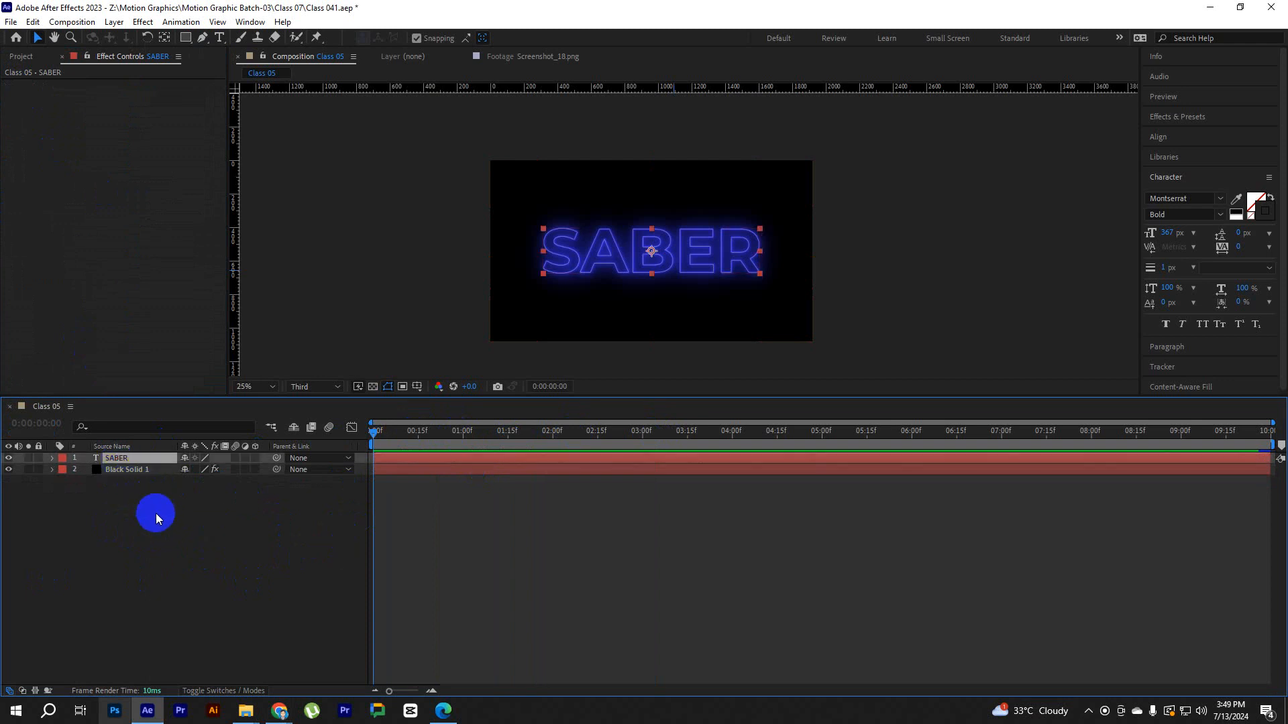
{"action": "left_click_drag", "start_coordinate": [156, 524], "coordinate": [134, 456]}
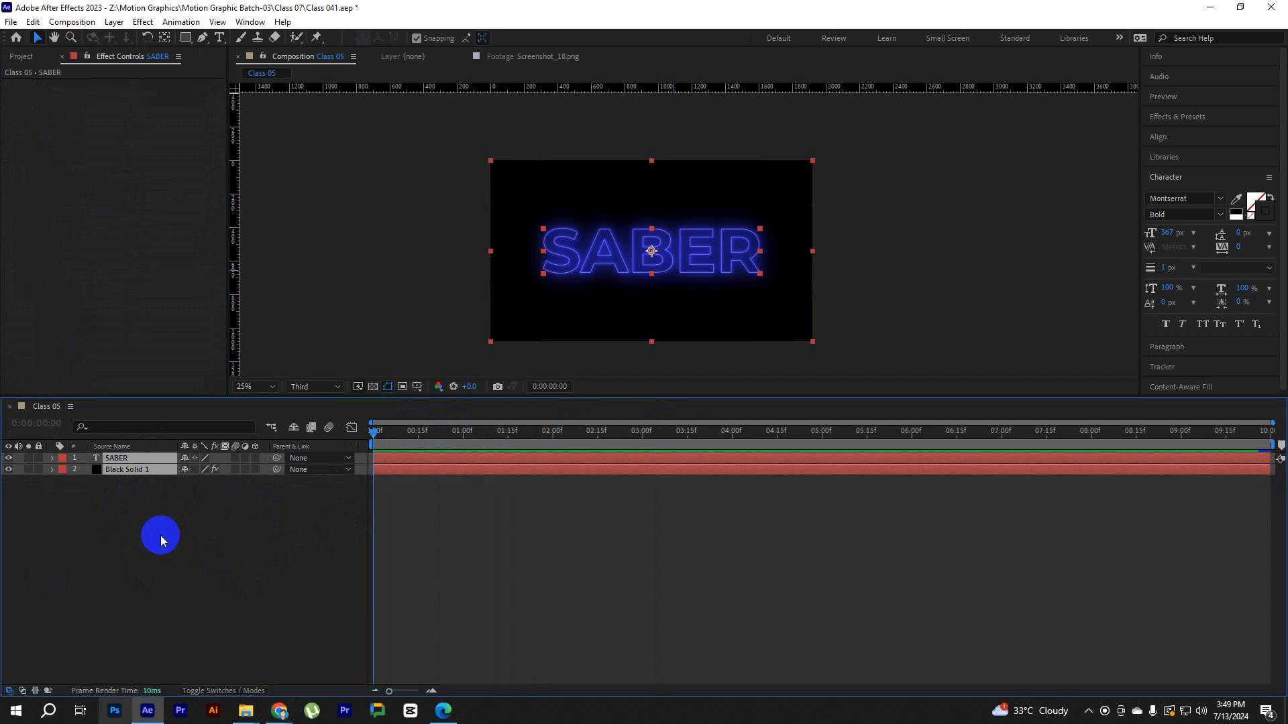
{"action": "key", "text": "Delete"}
{"action": "left_click", "coordinate": [213, 714]}
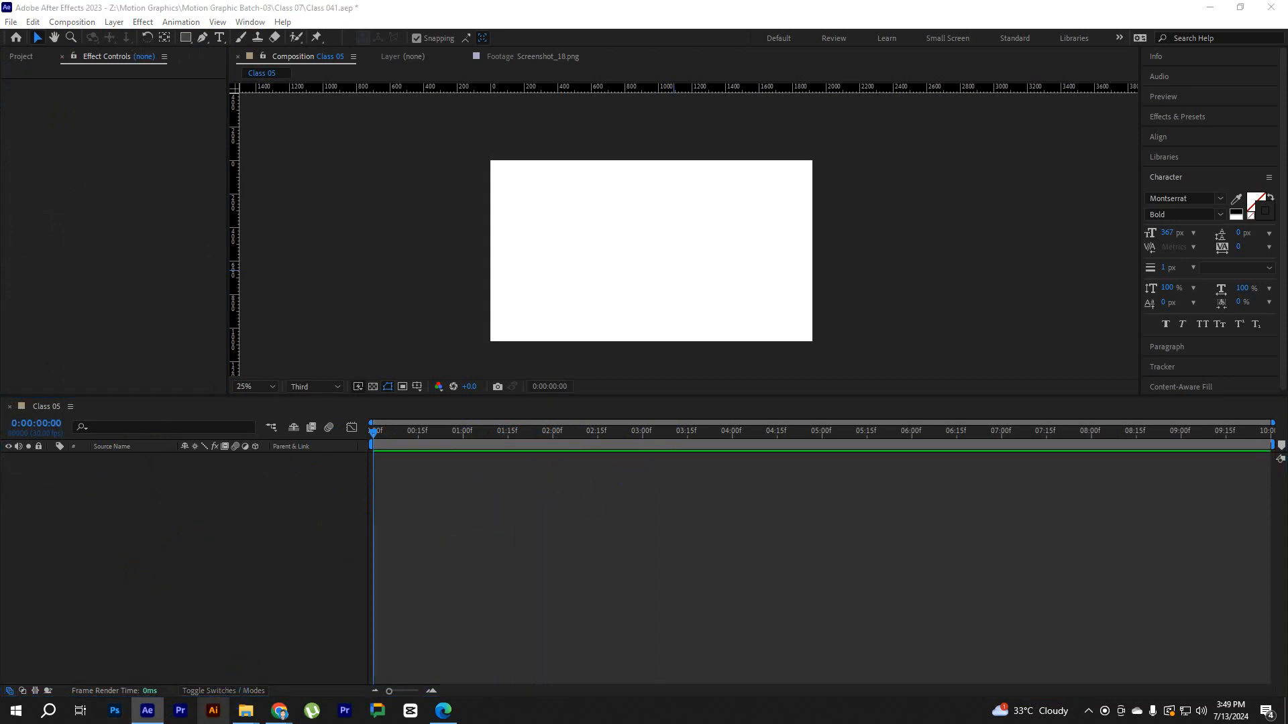
{"action": "left_click", "coordinate": [212, 525]}
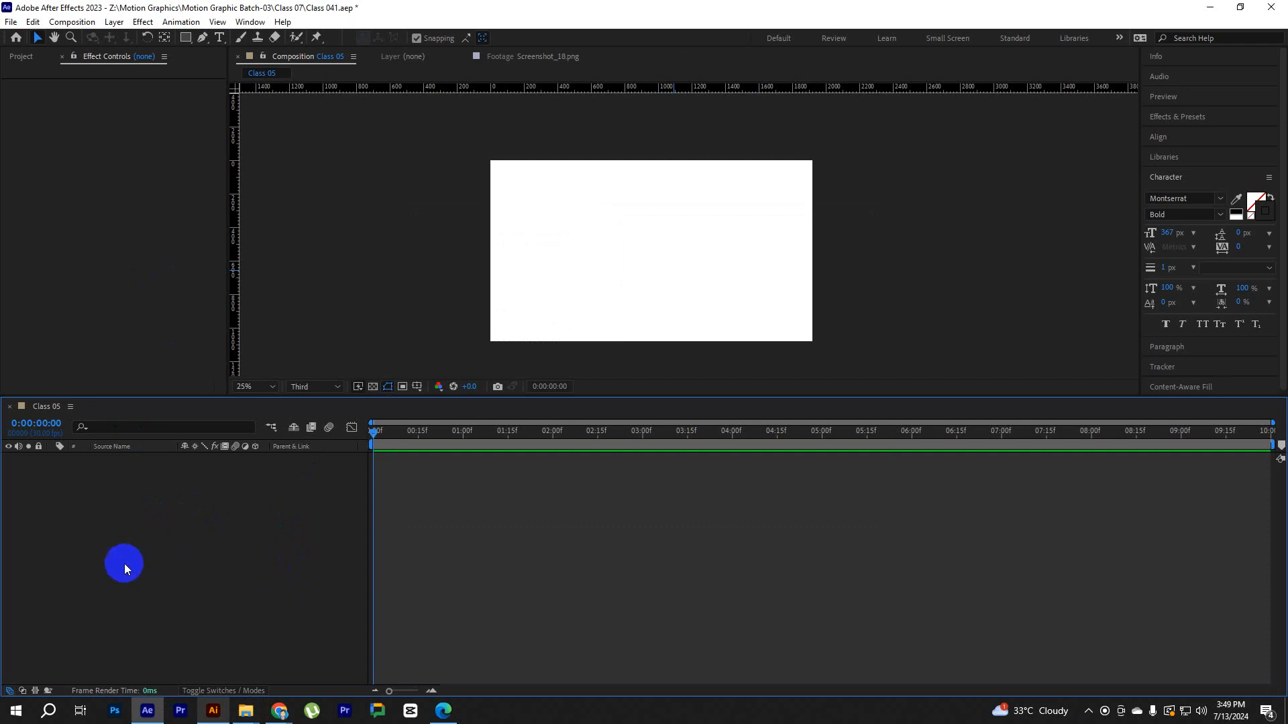
Add a new full-frame black solid layer to the emptied Class 05 composition.
{"action": "right_click", "coordinate": [138, 478]}
{"action": "mouse_move", "coordinate": [259, 482]}
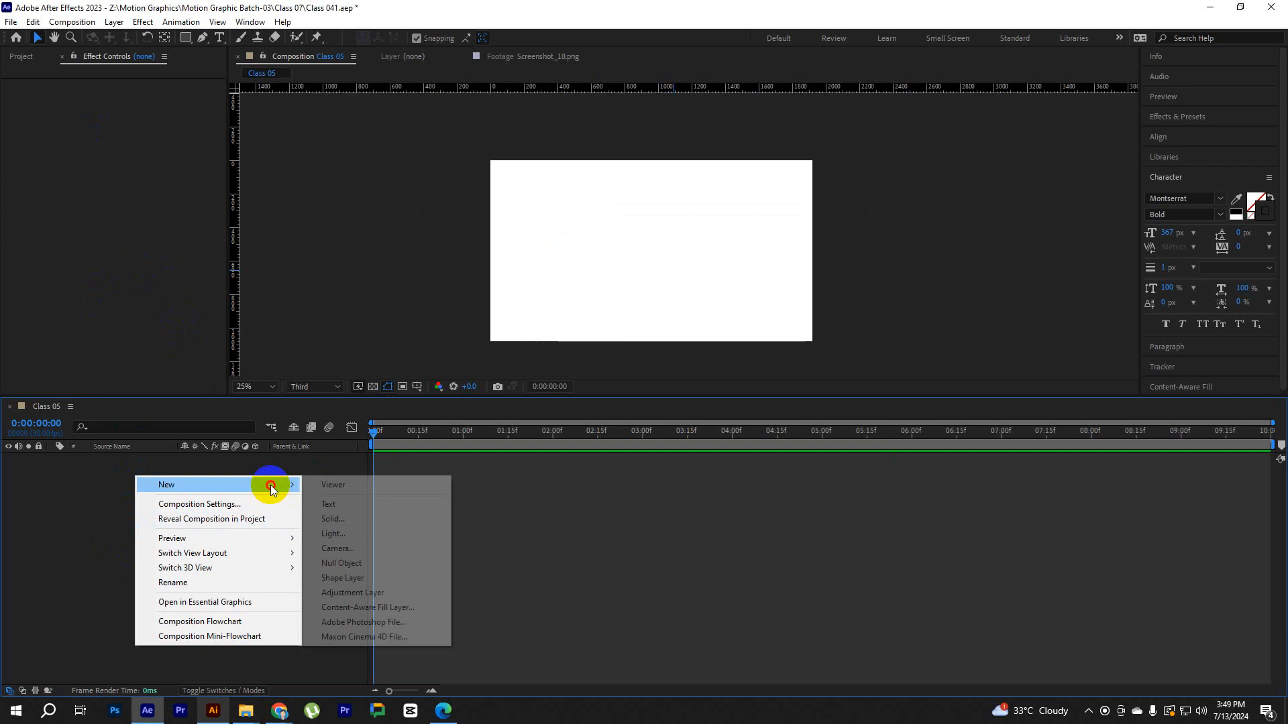
{"action": "left_click", "coordinate": [343, 520]}
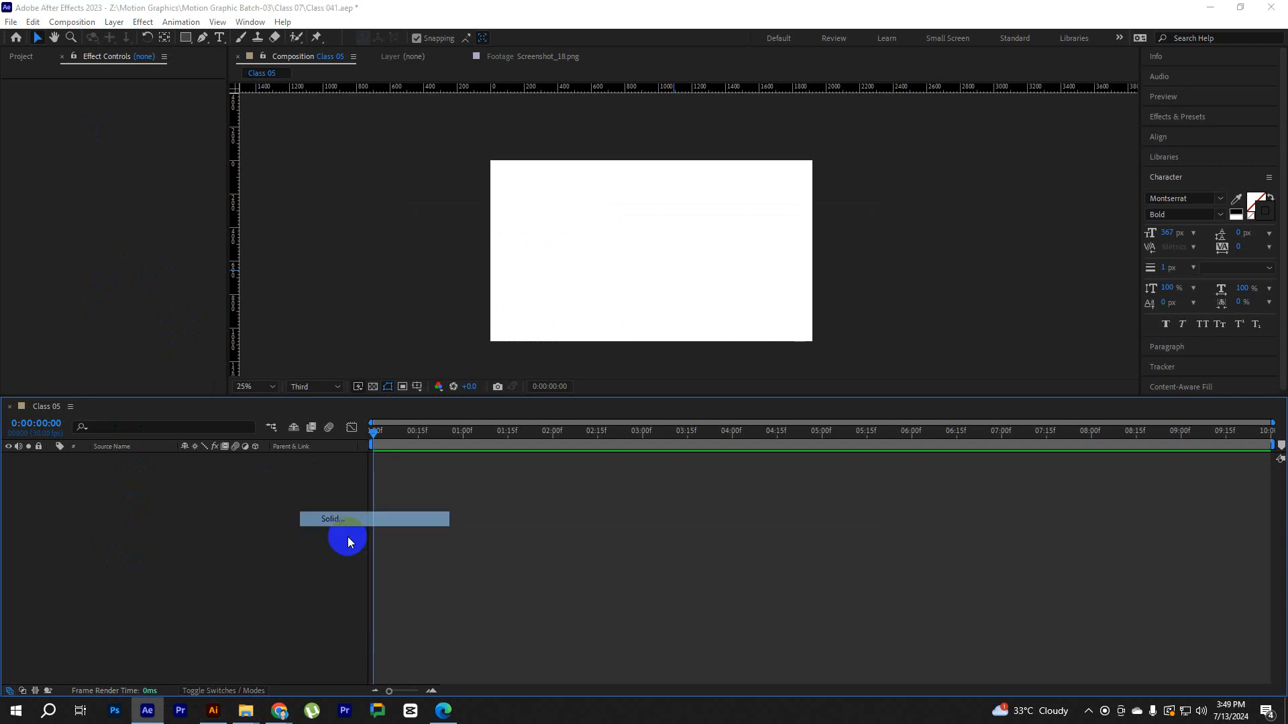
{"action": "left_click", "coordinate": [605, 372]}
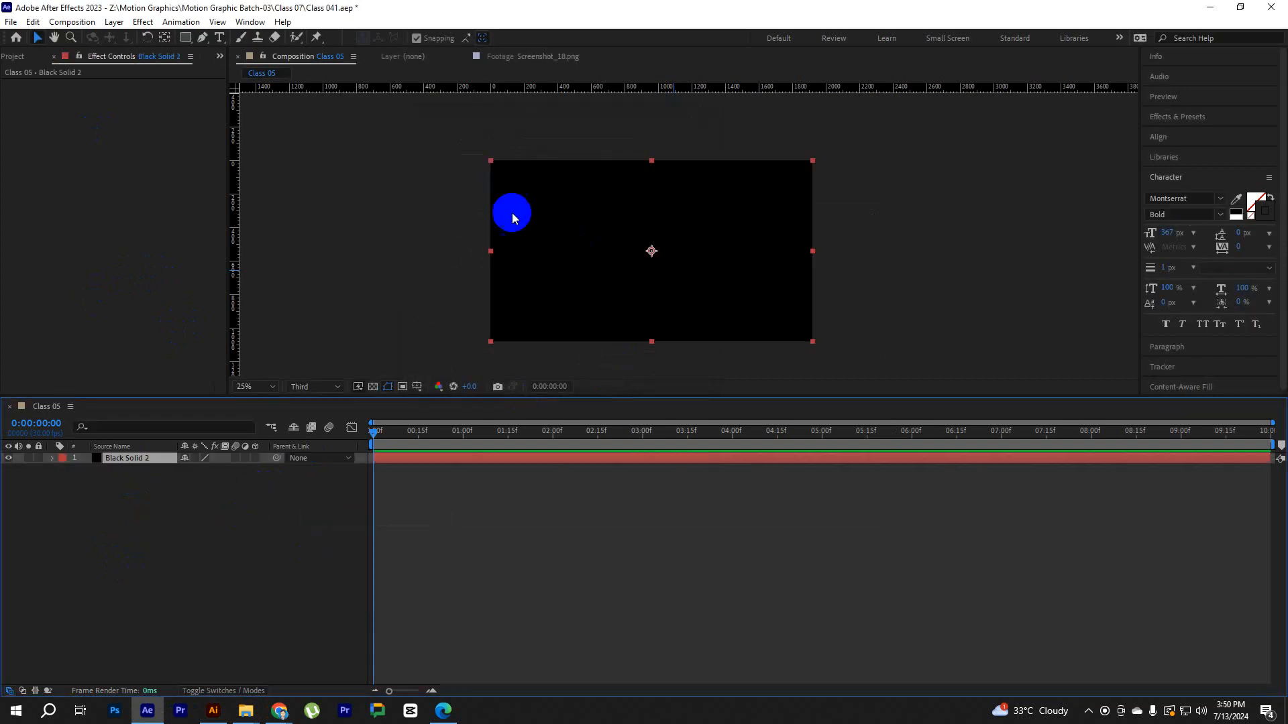
Draw an open, wavy three-point mask path with the Pen tool across the black solid, extending past both side edges of the frame.
{"action": "left_click", "coordinate": [203, 40]}
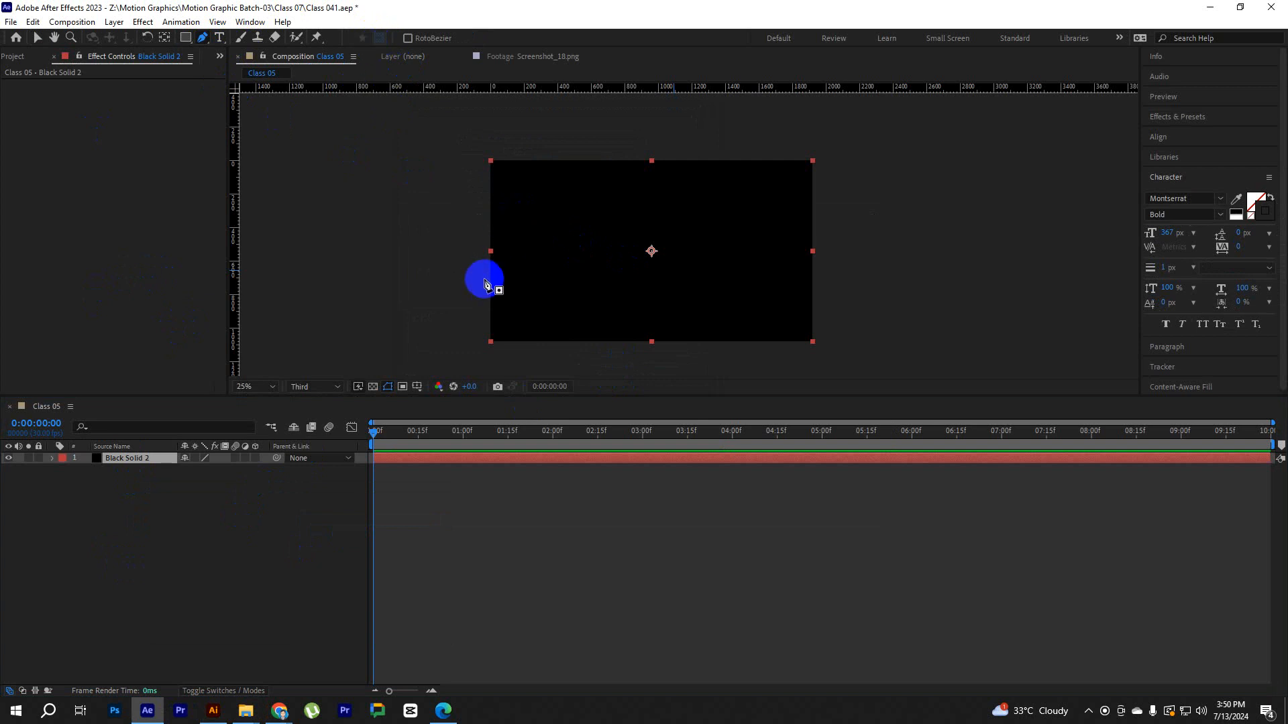
{"action": "left_click", "coordinate": [447, 296]}
{"action": "left_click_drag", "start_coordinate": [608, 223], "coordinate": [713, 242]}
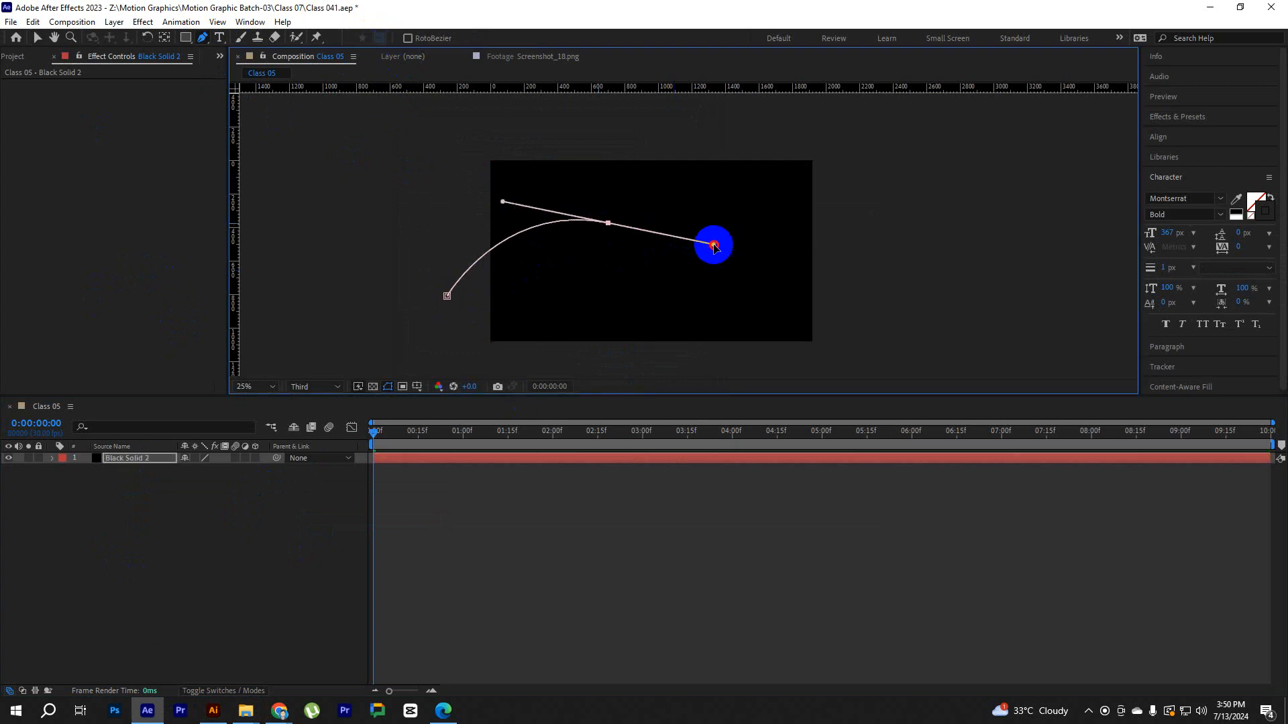
{"action": "left_click_drag", "start_coordinate": [852, 220], "coordinate": [877, 199]}
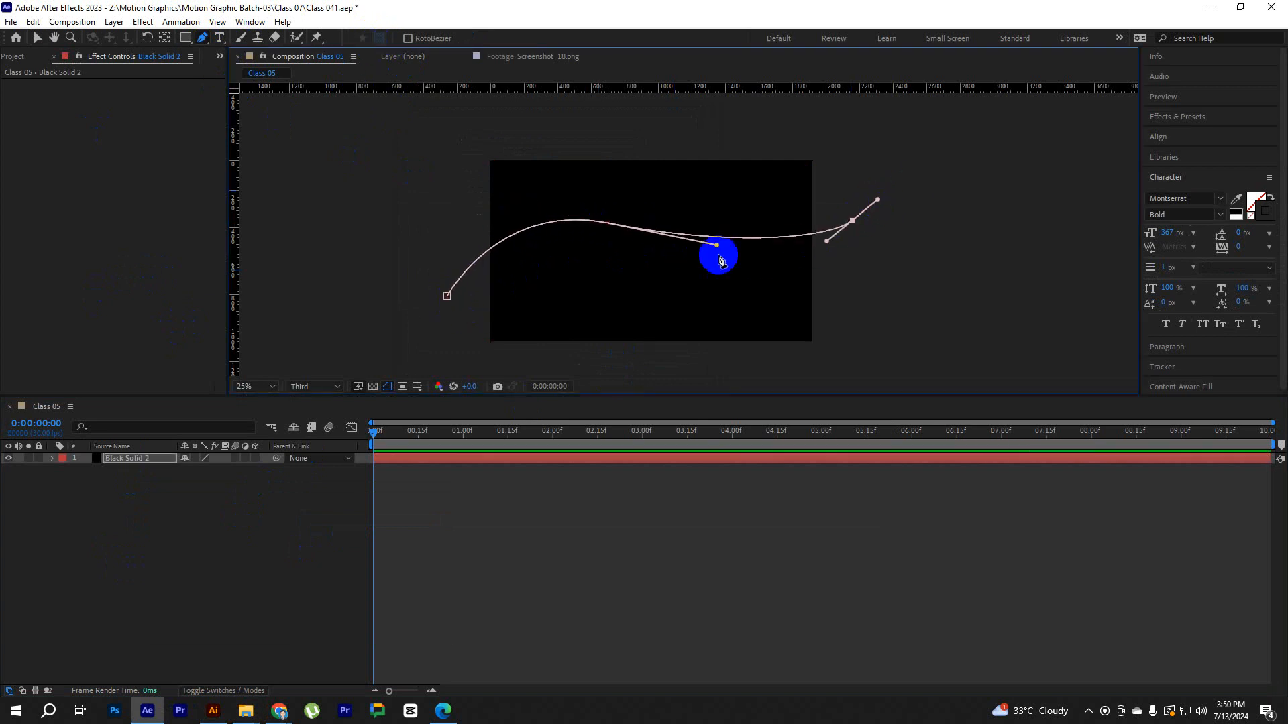
{"action": "left_click", "coordinate": [52, 458]}
{"action": "left_click", "coordinate": [63, 476]}
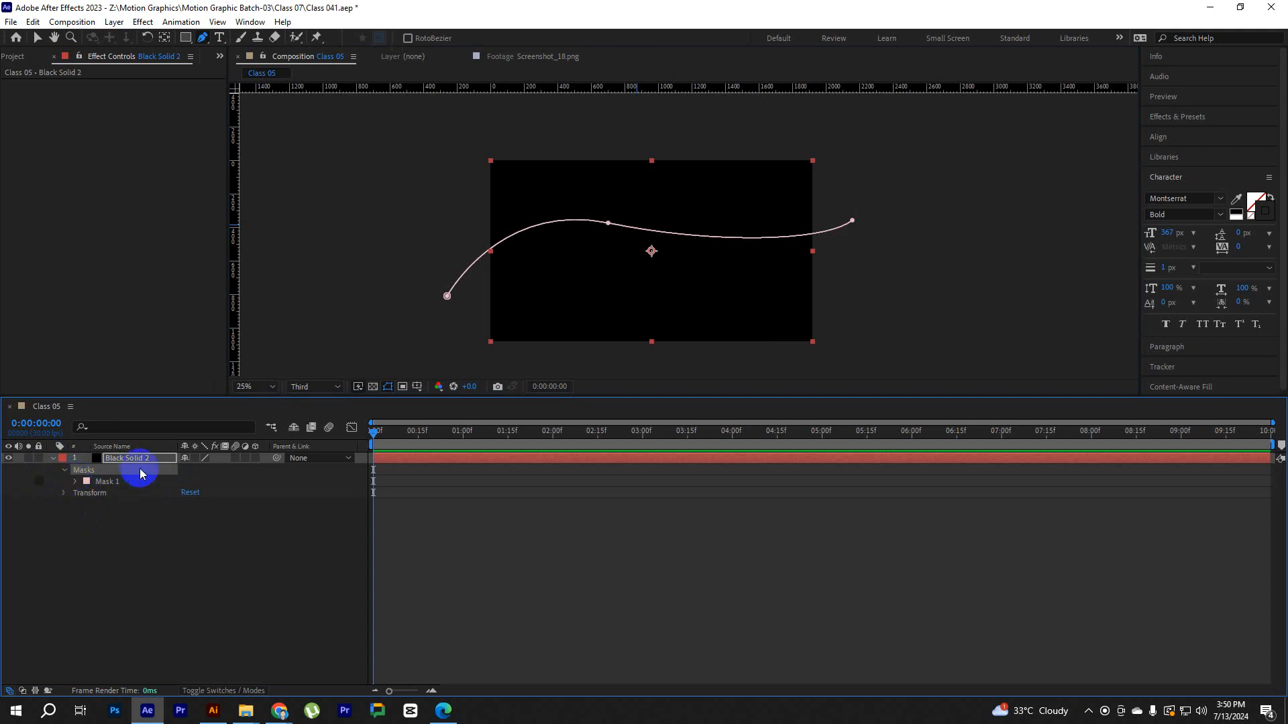
Apply the Video Copilot Saber effect to the masked black solid and set its Core Type to Layer Masks.
{"action": "left_click", "coordinate": [143, 22]}
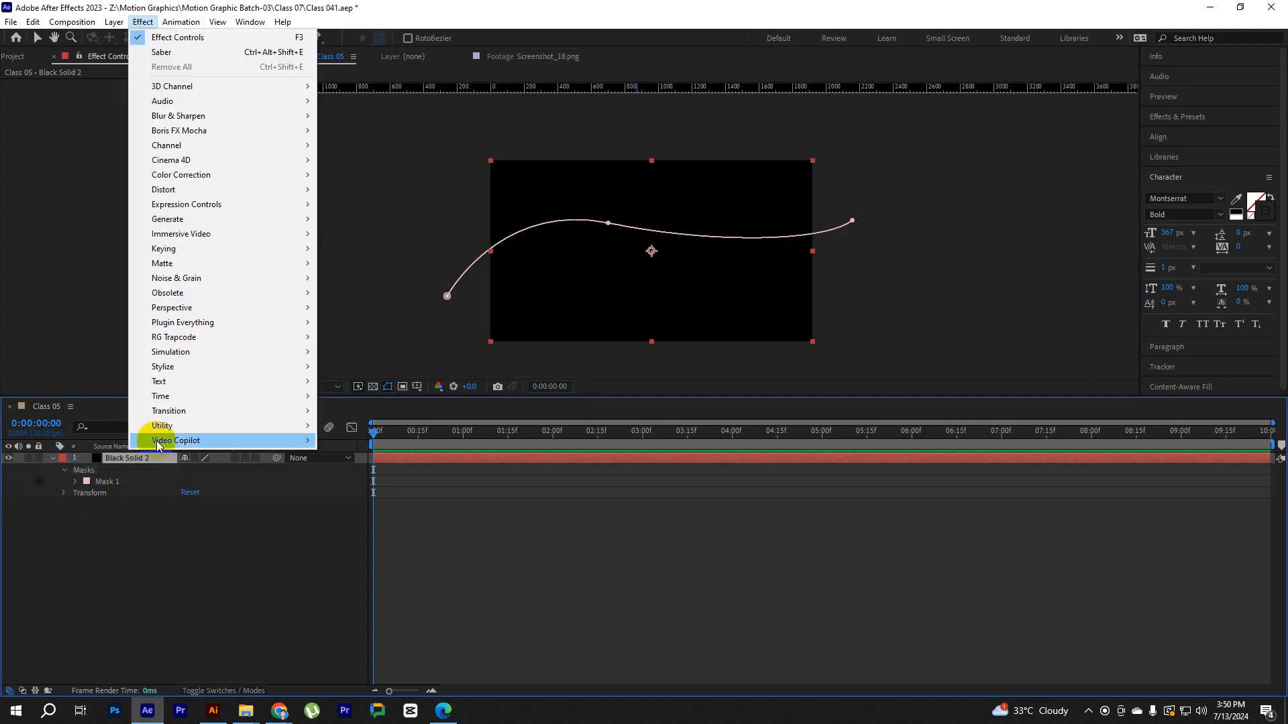
{"action": "mouse_move", "coordinate": [201, 440]}
{"action": "left_click", "coordinate": [369, 483]}
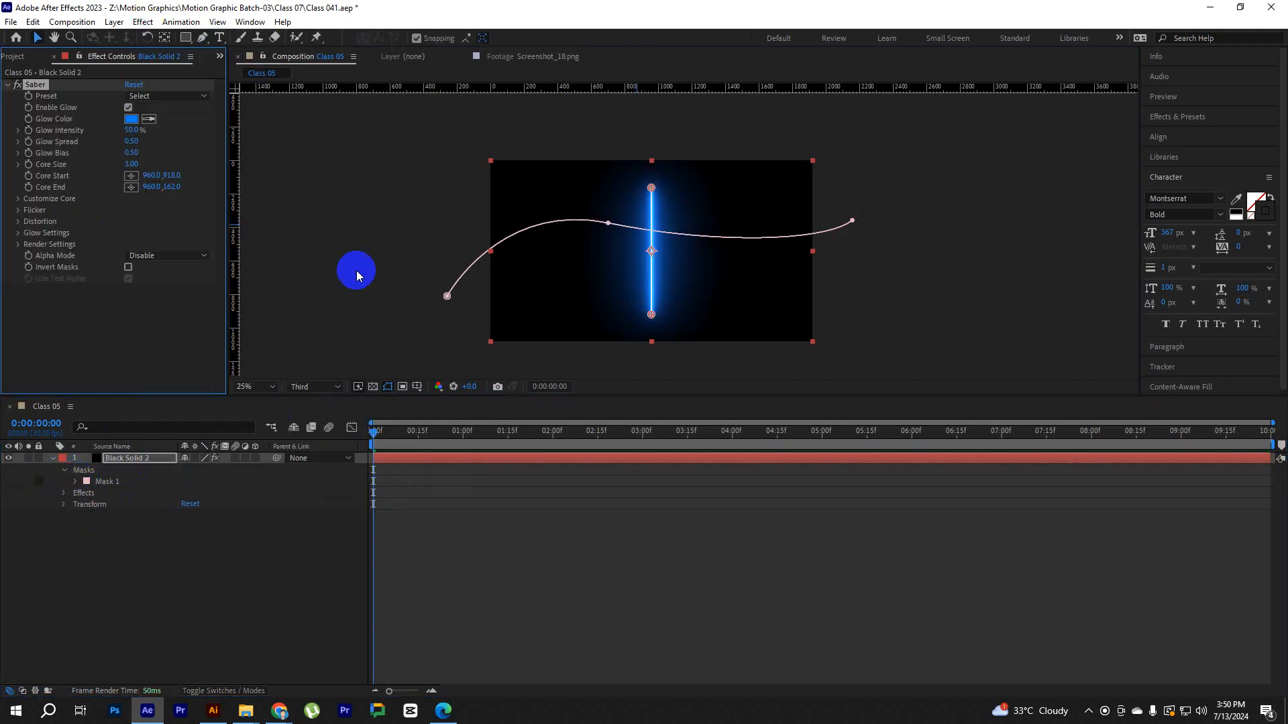
{"action": "left_click", "coordinate": [19, 198]}
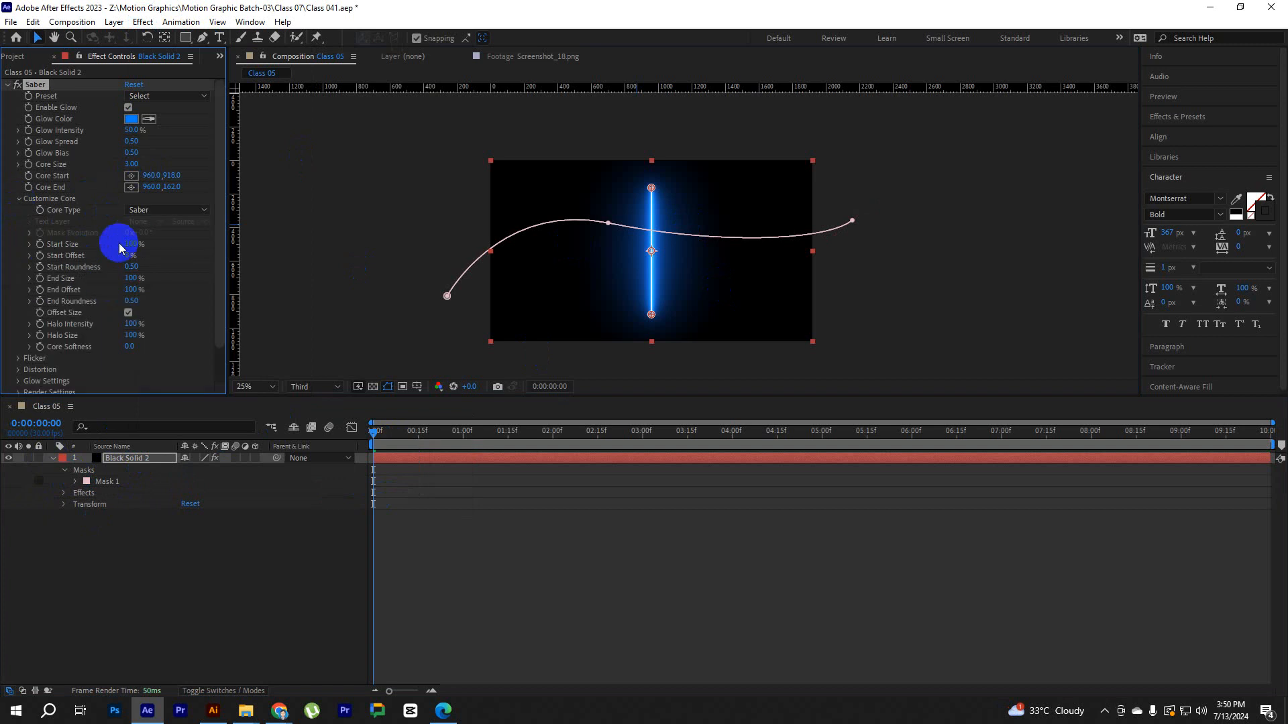
{"action": "left_click", "coordinate": [168, 210]}
{"action": "left_click", "coordinate": [171, 249]}
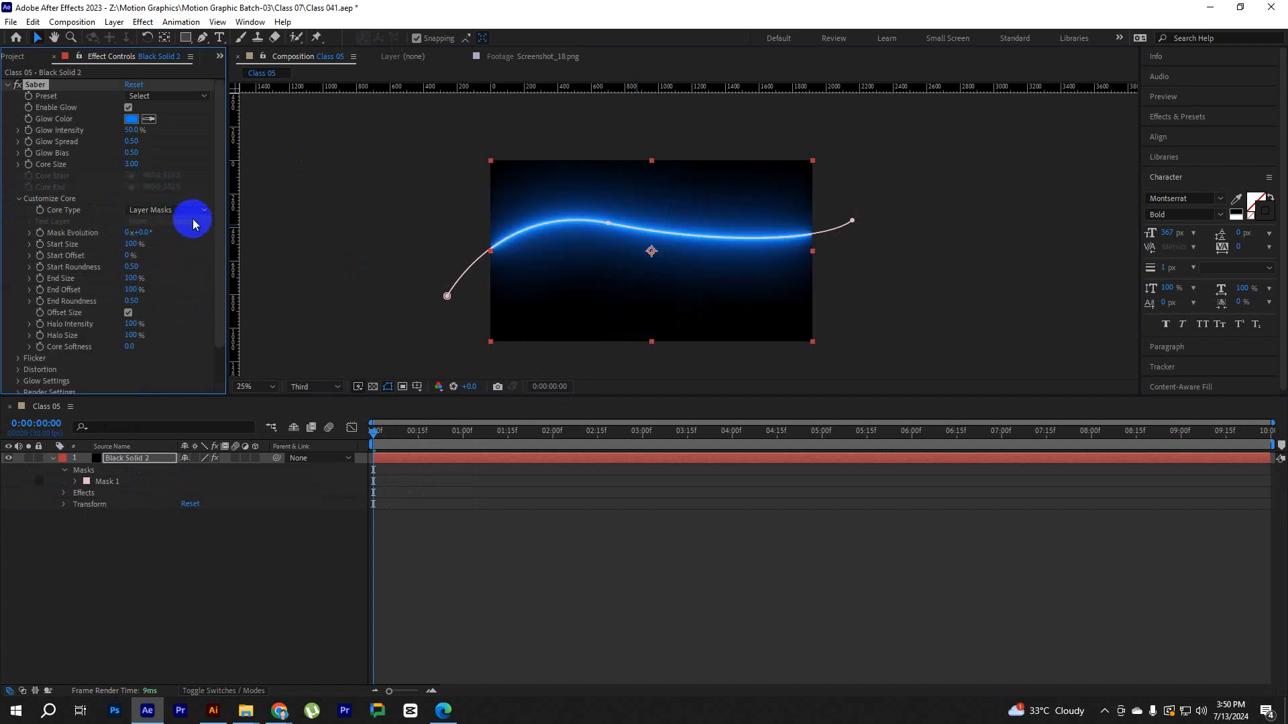
{"action": "left_click", "coordinate": [328, 557]}
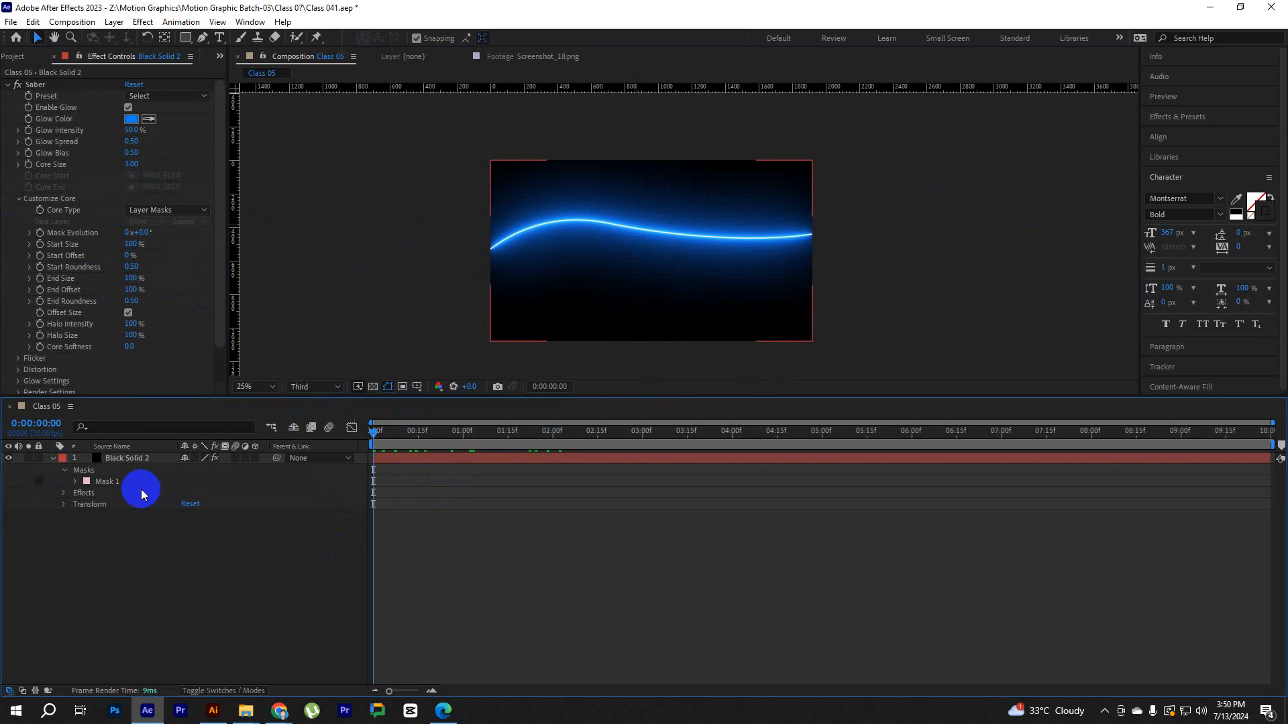
Apply the Fire preset to the Saber effect on the masked black solid.
{"action": "left_click", "coordinate": [142, 460]}
{"action": "left_click", "coordinate": [165, 96]}
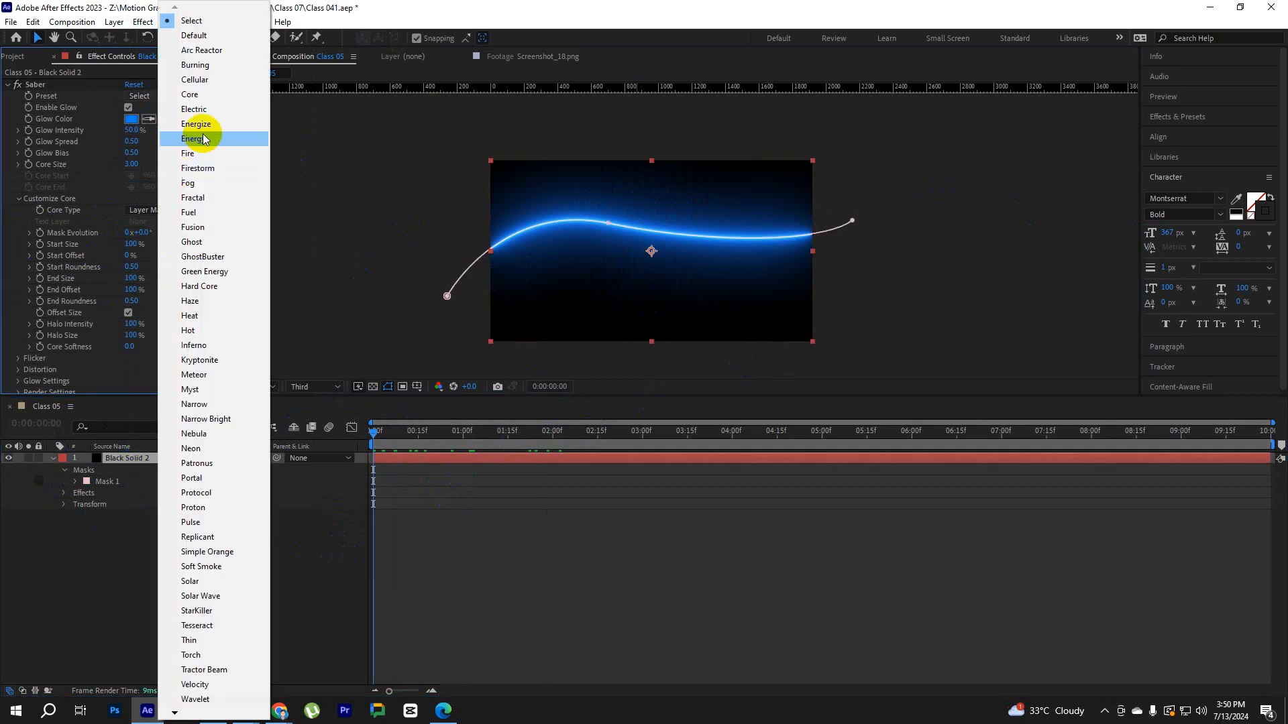
{"action": "left_click", "coordinate": [194, 153]}
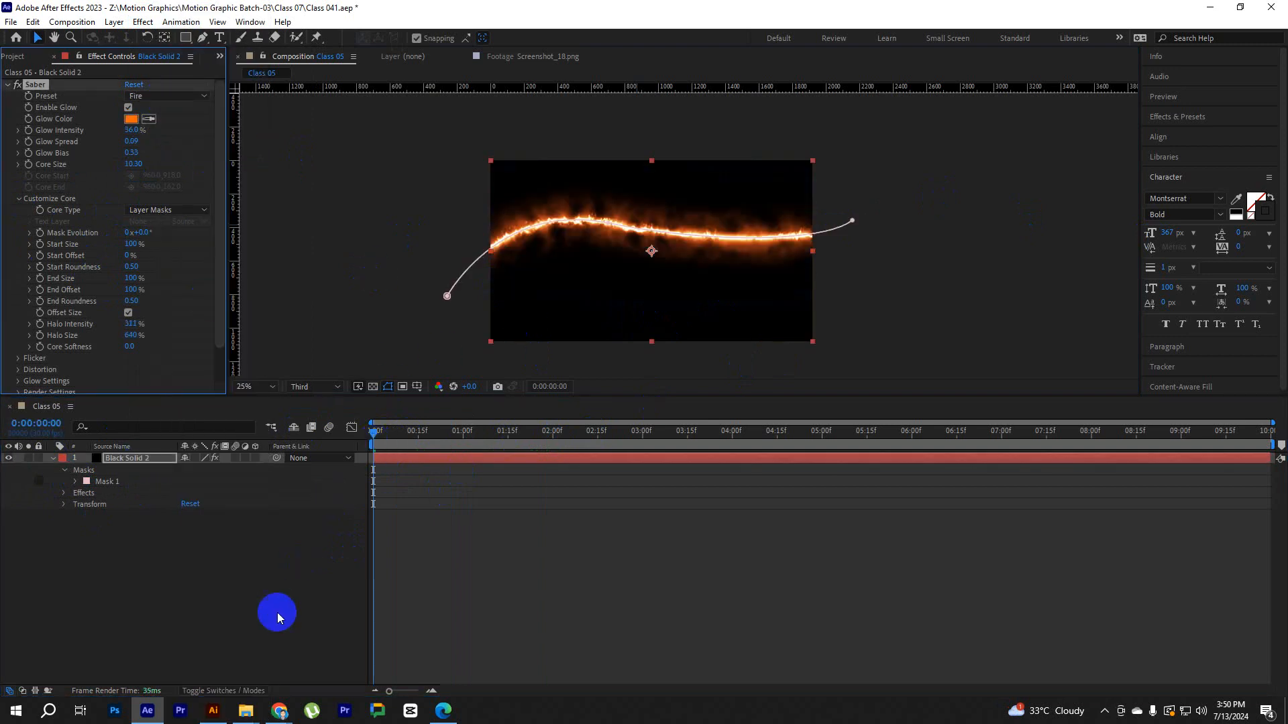
{"action": "left_click", "coordinate": [410, 525]}
{"action": "left_click", "coordinate": [433, 460]}
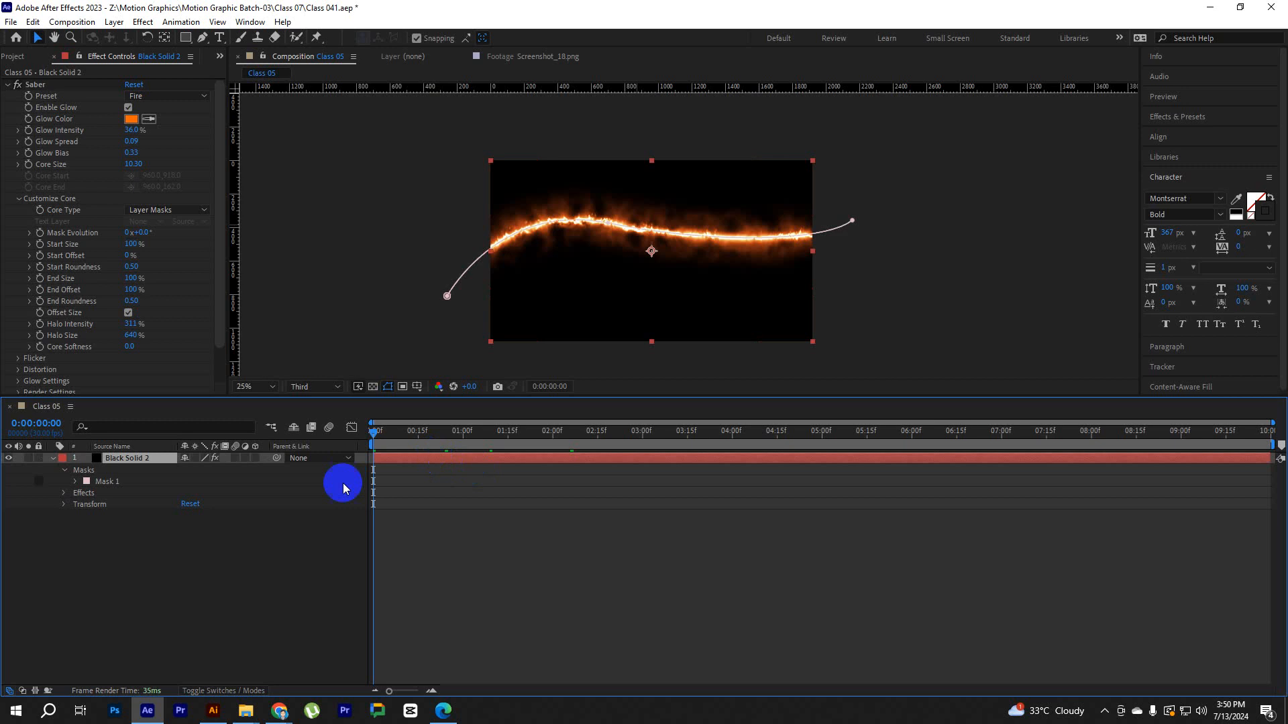
Look through the black solid's Masks, Effects and Transform properties, including the settings of Mask 1.
{"action": "left_click", "coordinate": [80, 483]}
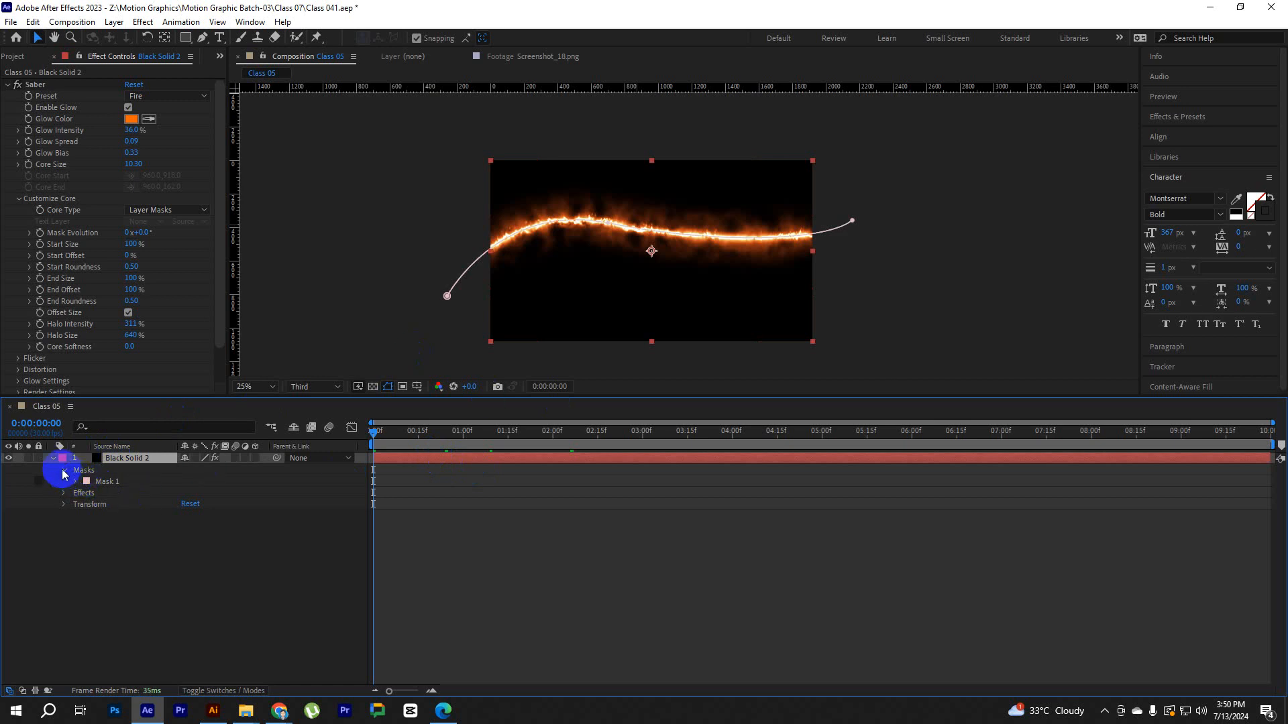
{"action": "left_click", "coordinate": [87, 509]}
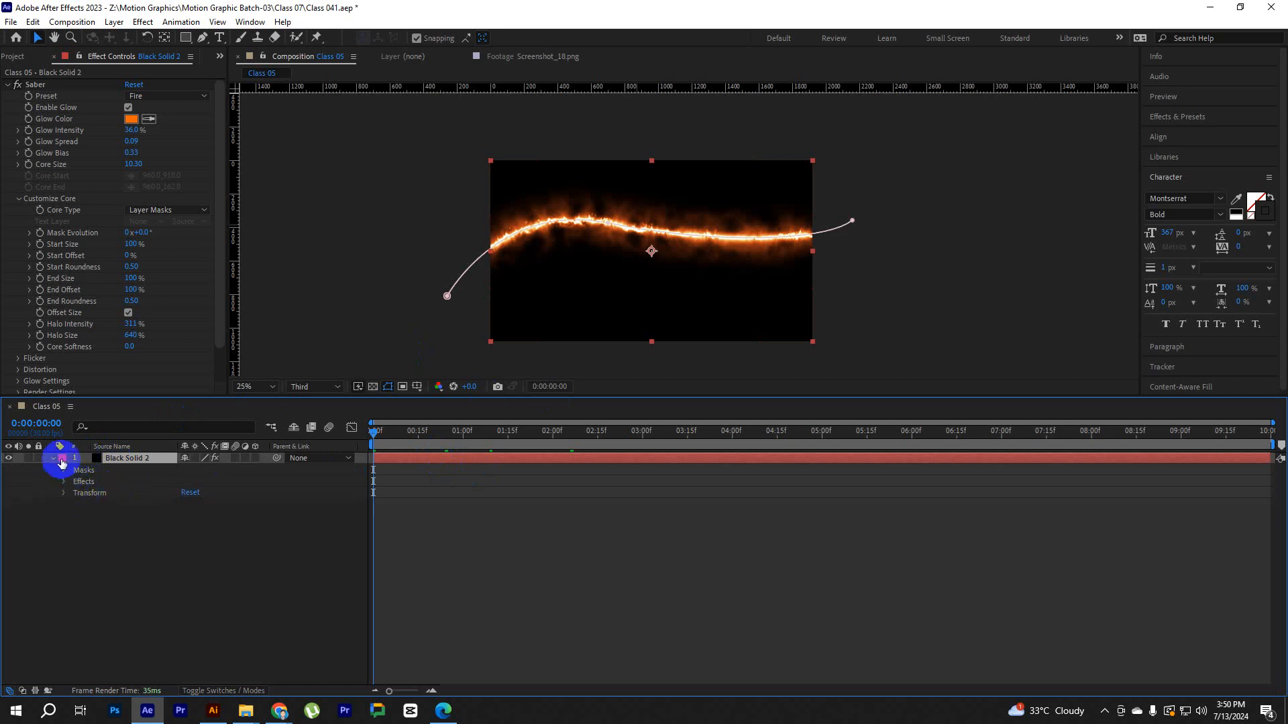
{"action": "left_click", "coordinate": [62, 493]}
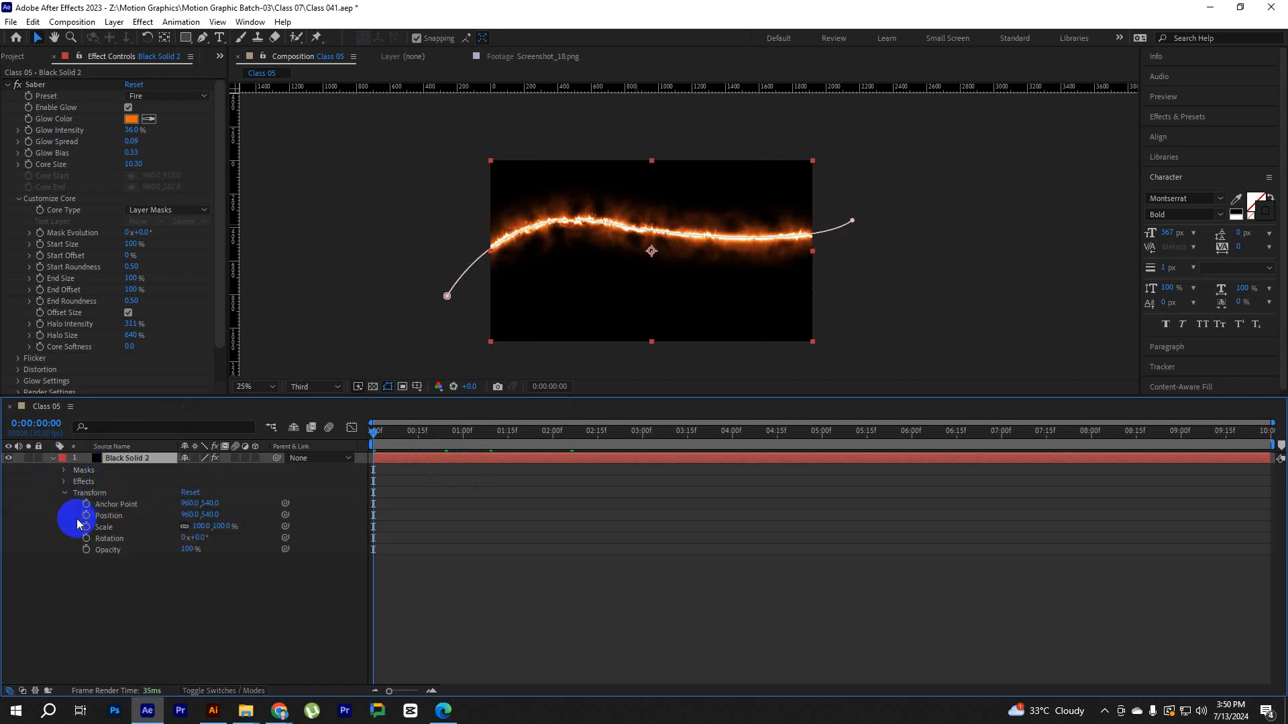
{"action": "left_click", "coordinate": [63, 482]}
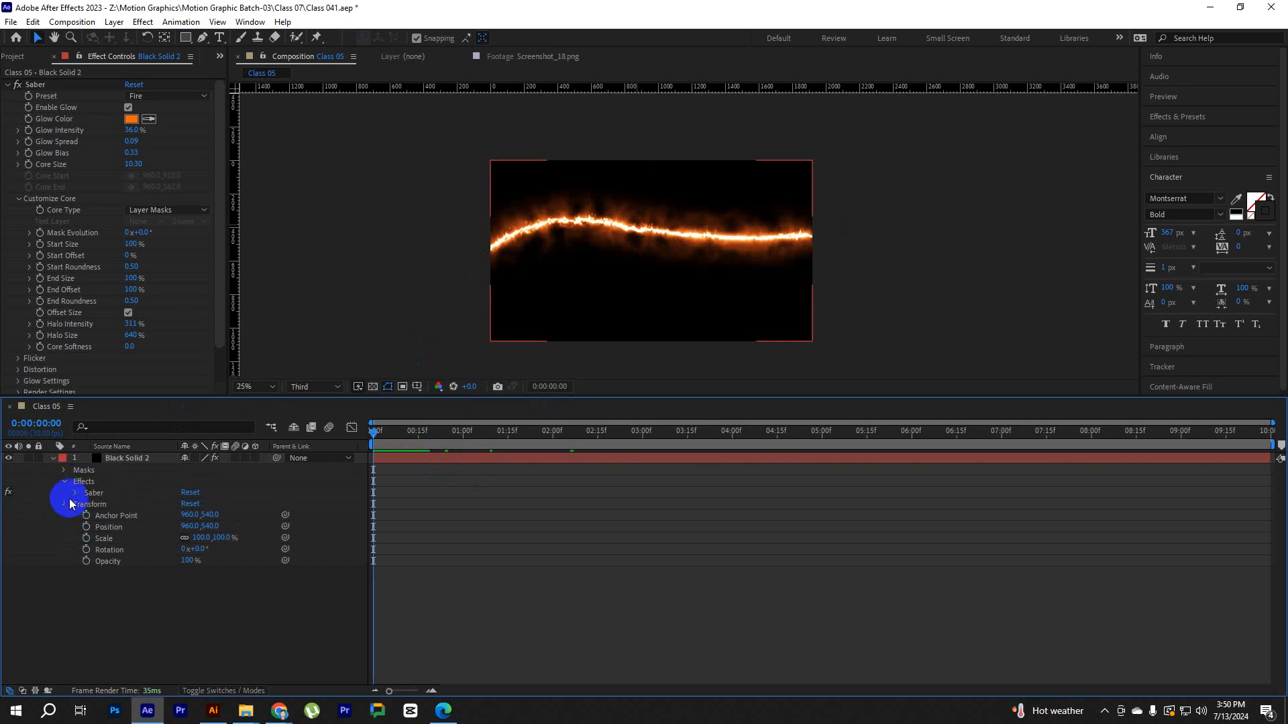
{"action": "left_click", "coordinate": [65, 504]}
{"action": "left_click", "coordinate": [64, 470]}
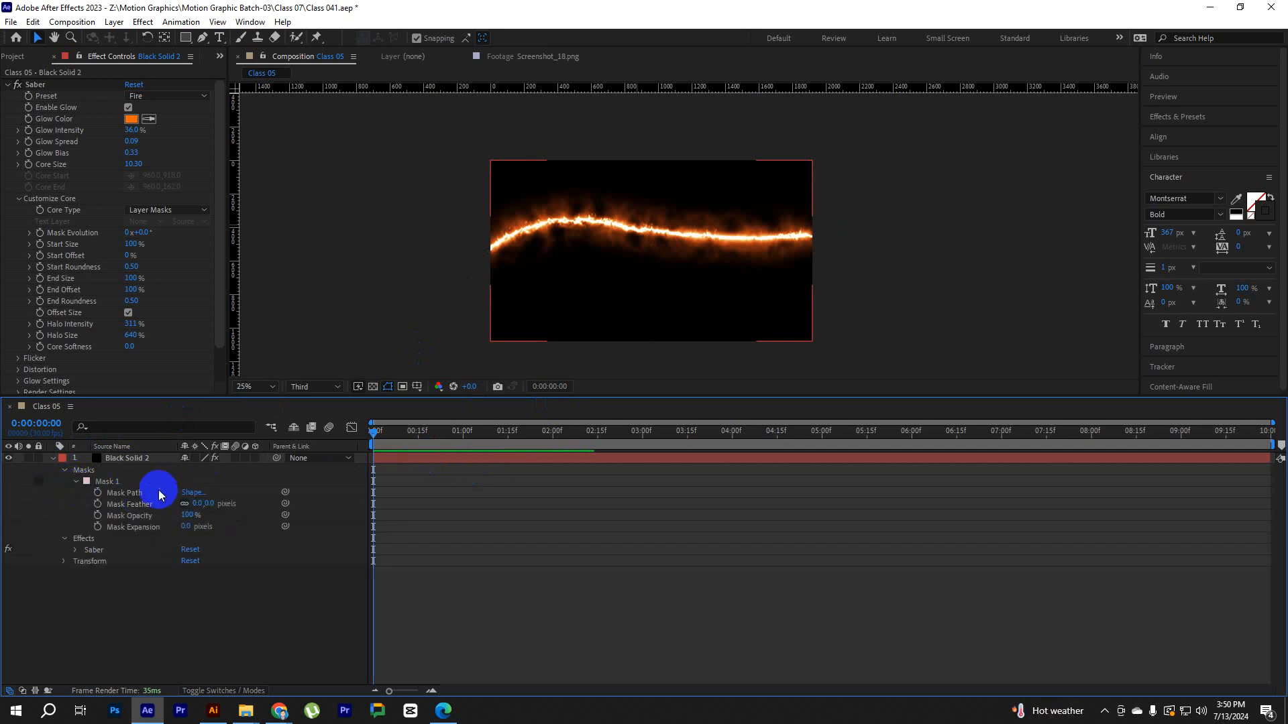
{"action": "left_click", "coordinate": [102, 482]}
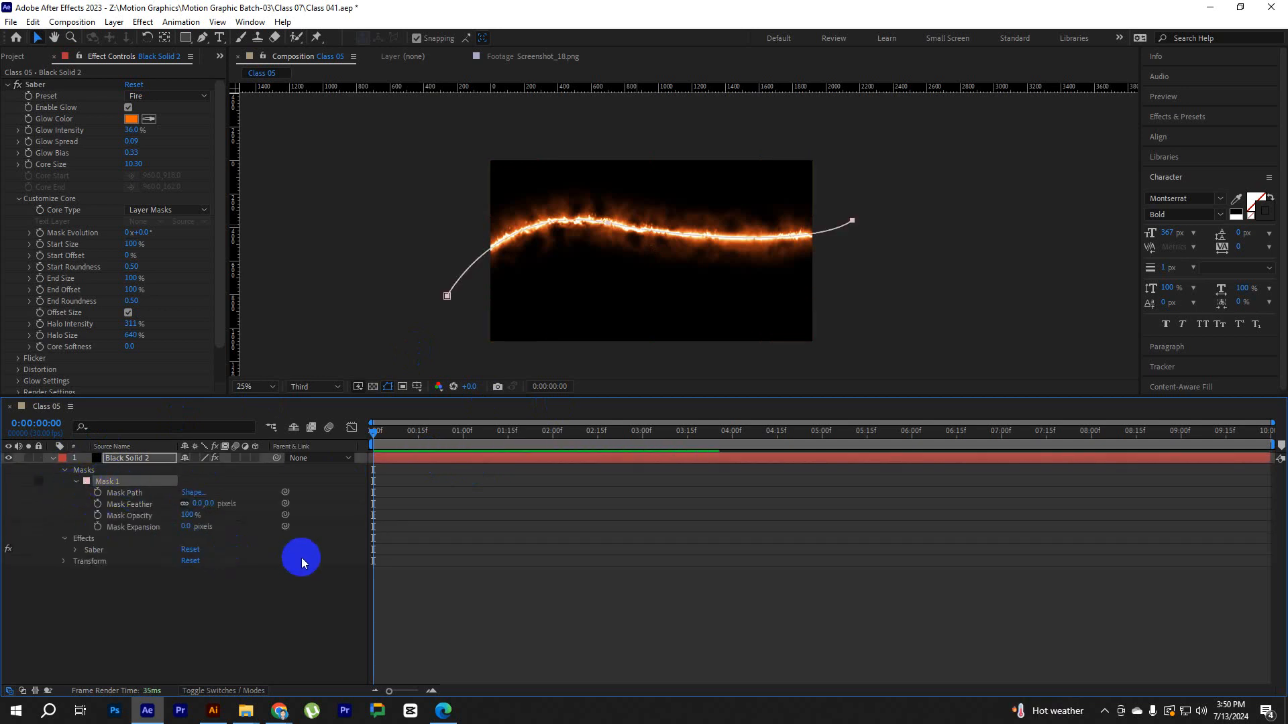
{"action": "left_click", "coordinate": [185, 615]}
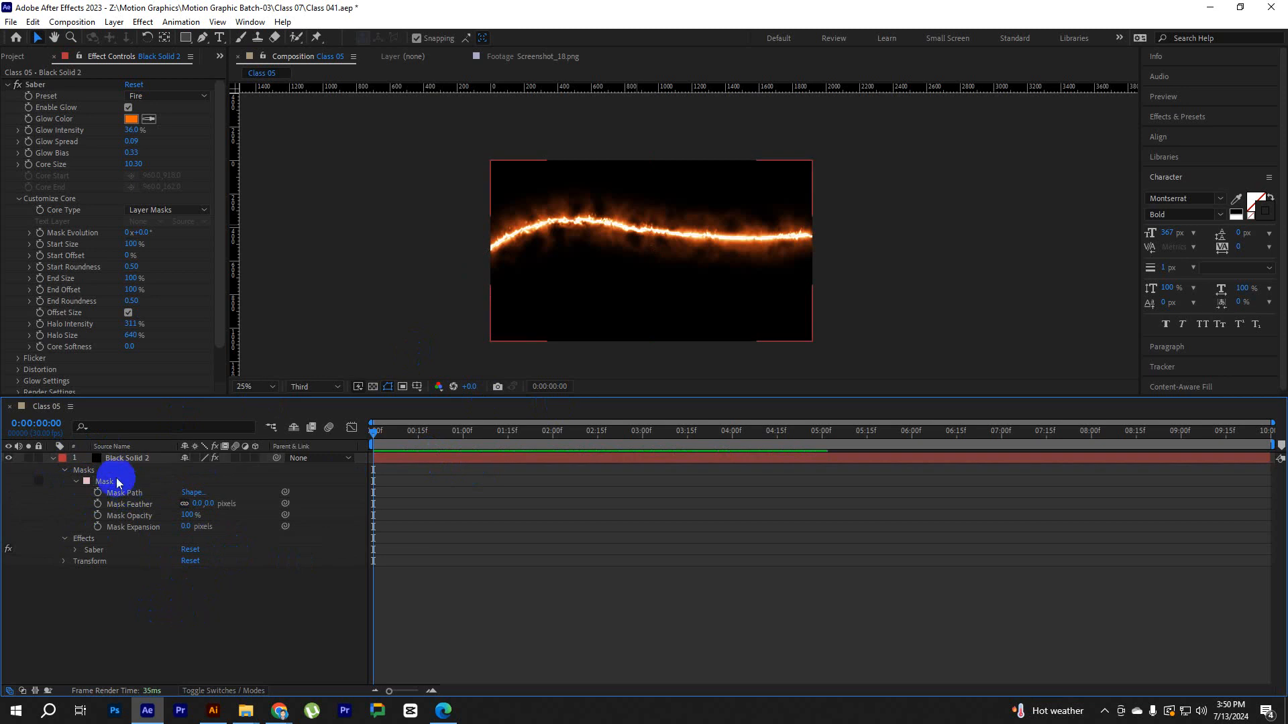
Keyframe Mask 1's Mask Path at 0:00:01:00, move its right end point beyond the frame's left edge at the first frame, and preview the motion.
{"action": "left_click", "coordinate": [113, 480]}
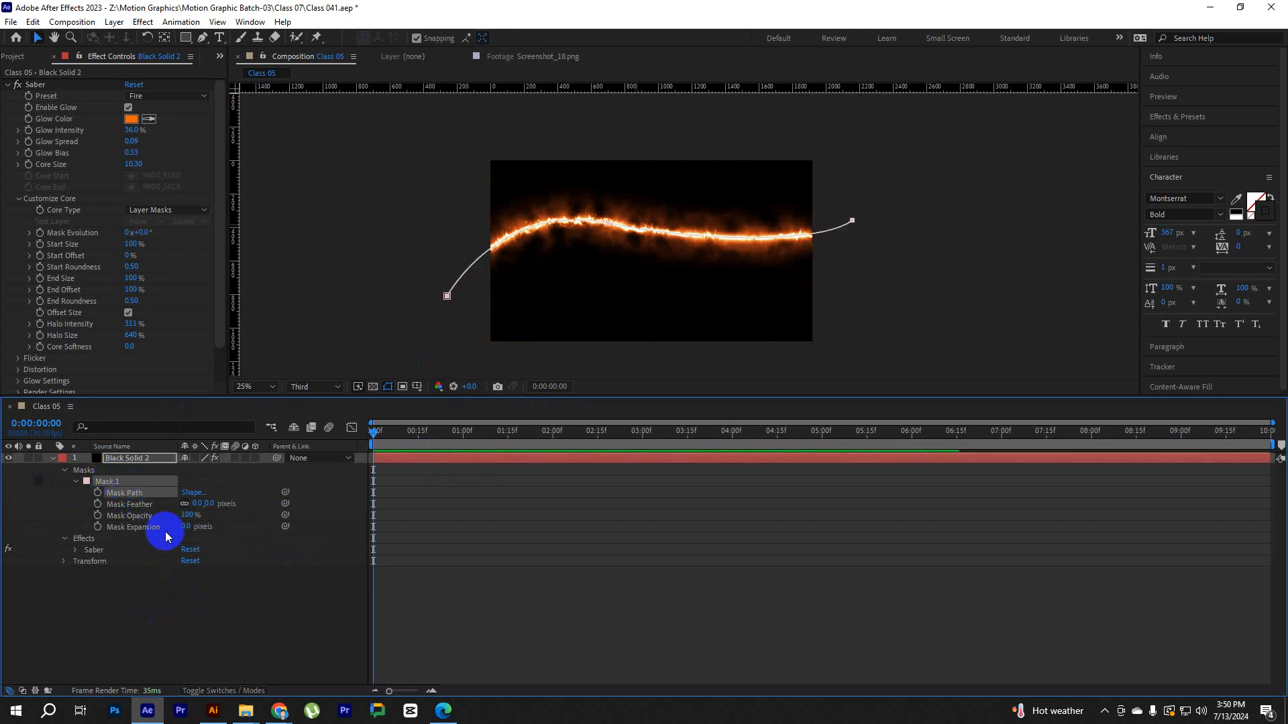
{"action": "left_click_drag", "start_coordinate": [444, 440], "coordinate": [373, 437]}
{"action": "left_click", "coordinate": [98, 492]}
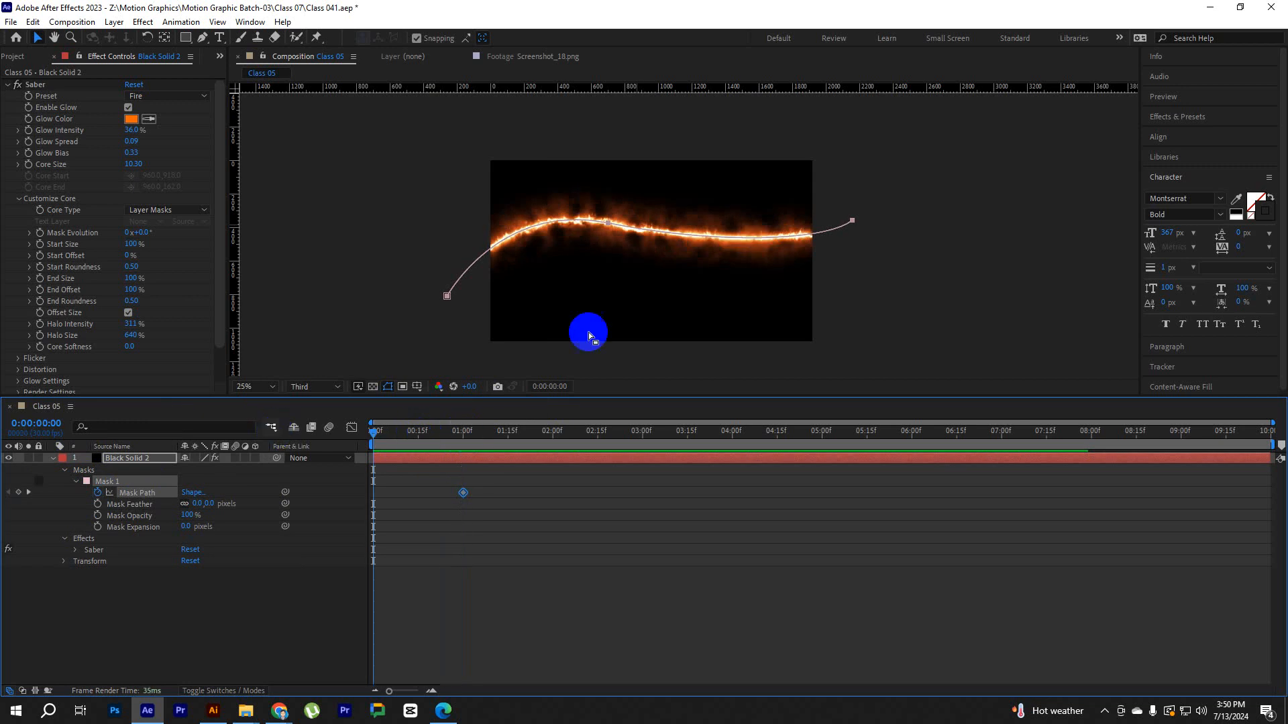
{"action": "left_click_drag", "start_coordinate": [938, 182], "coordinate": [807, 263]}
{"action": "left_click_drag", "start_coordinate": [850, 219], "coordinate": [375, 167]}
{"action": "left_click", "coordinate": [378, 437]}
{"action": "mouse_move", "coordinate": [377, 437]}
{"action": "left_mouse_down"}
{"action": "mouse_move", "coordinate": [477, 451]}
{"action": "mouse_move", "coordinate": [314, 440]}
{"action": "left_mouse_up"}
{"action": "key", "text": "space"}
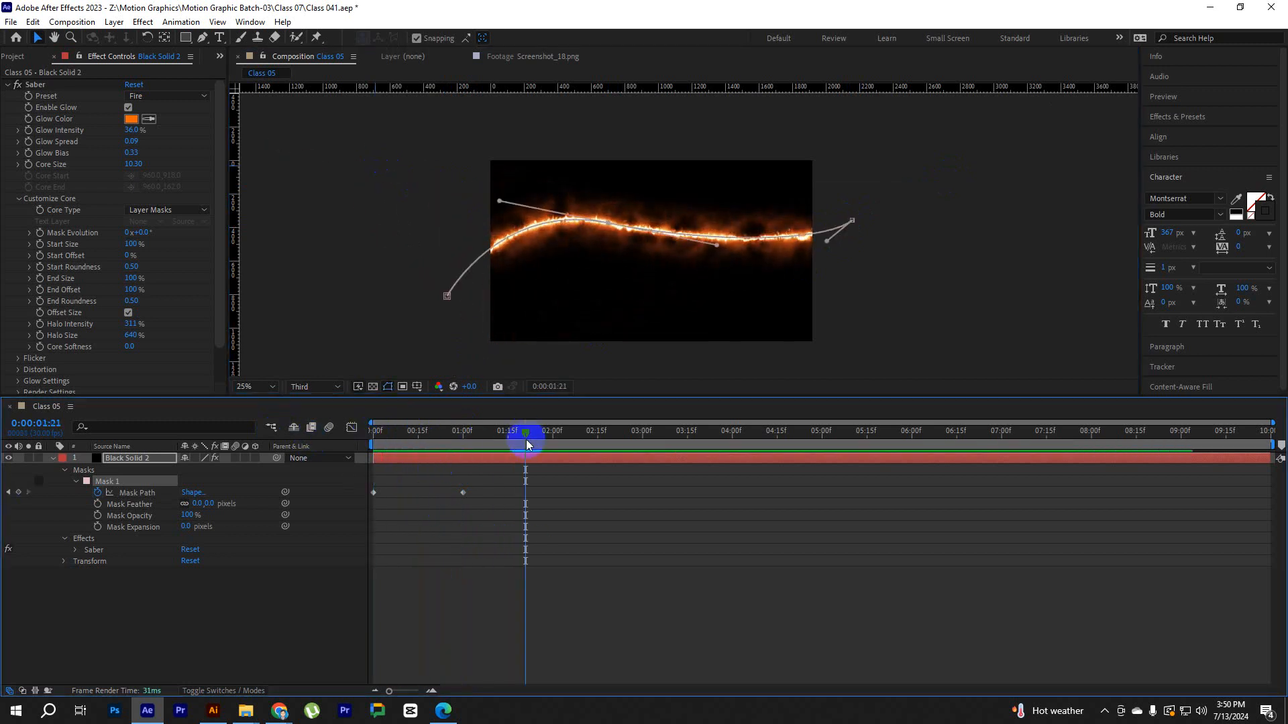
At 0:00:02:01, reshape Mask 1 by moving its middle point down and right and its left end point above the frame's top edge.
{"action": "left_click_drag", "start_coordinate": [526, 437], "coordinate": [556, 436]}
{"action": "left_click", "coordinate": [615, 226]}
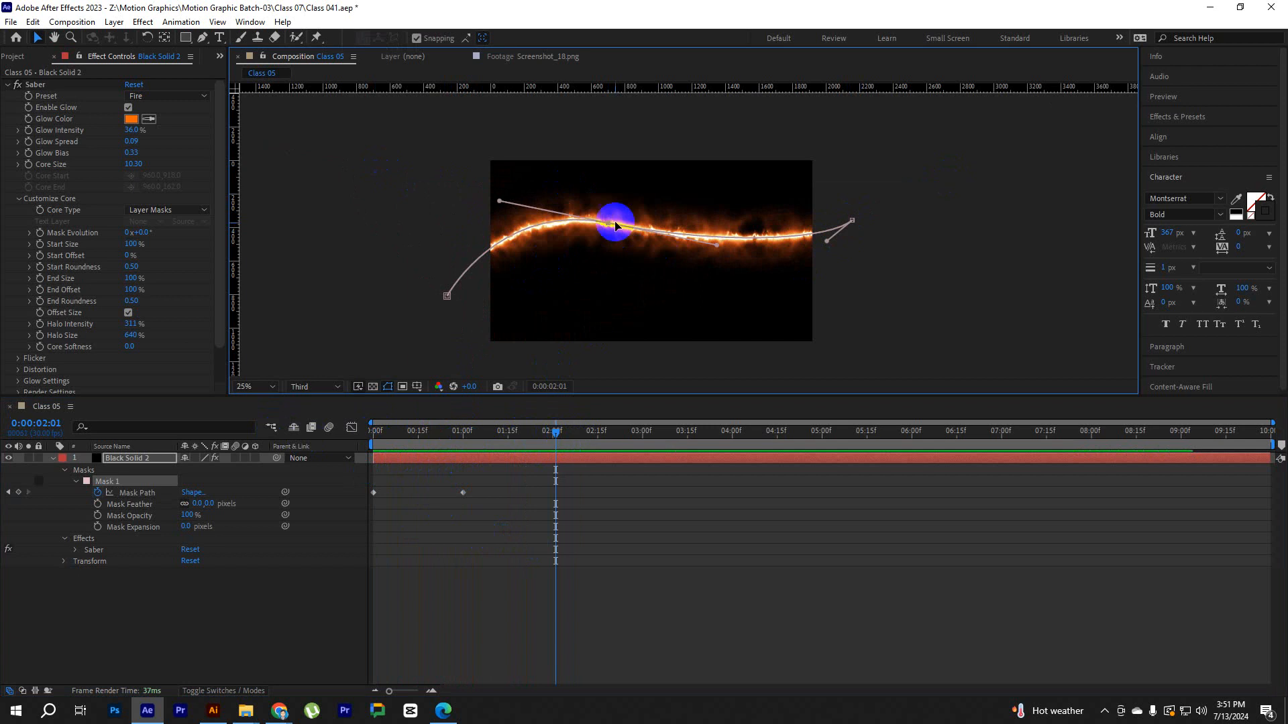
{"action": "left_click_drag", "start_coordinate": [608, 228], "coordinate": [723, 303]}
{"action": "mouse_move", "coordinate": [396, 265]}
{"action": "left_mouse_down"}
{"action": "mouse_move", "coordinate": [451, 315]}
{"action": "mouse_move", "coordinate": [590, 164]}
{"action": "mouse_move", "coordinate": [708, 118]}
{"action": "left_mouse_up"}
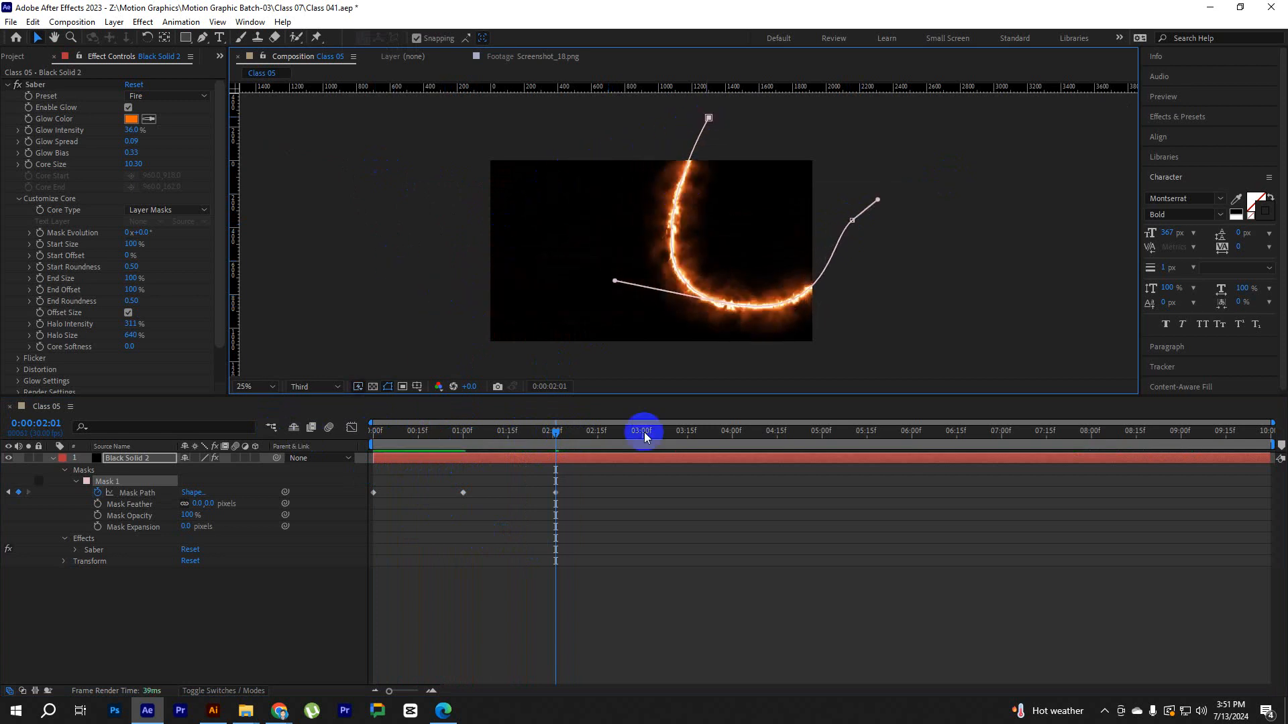
Preview the mask path animation from the first frame and return to 0:00:01:00.
{"action": "key", "text": "Home"}
{"action": "key", "text": "space"}
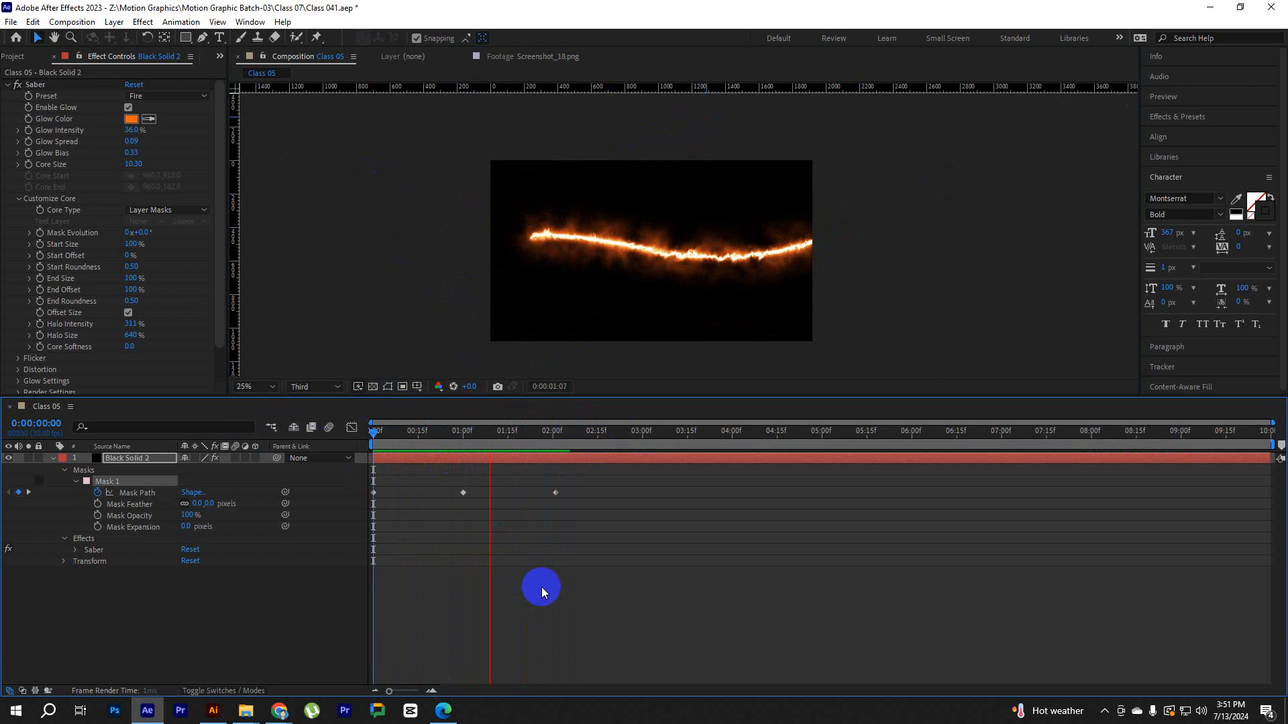
{"action": "left_click", "coordinate": [622, 433]}
{"action": "left_click_drag", "start_coordinate": [625, 433], "coordinate": [467, 438]}
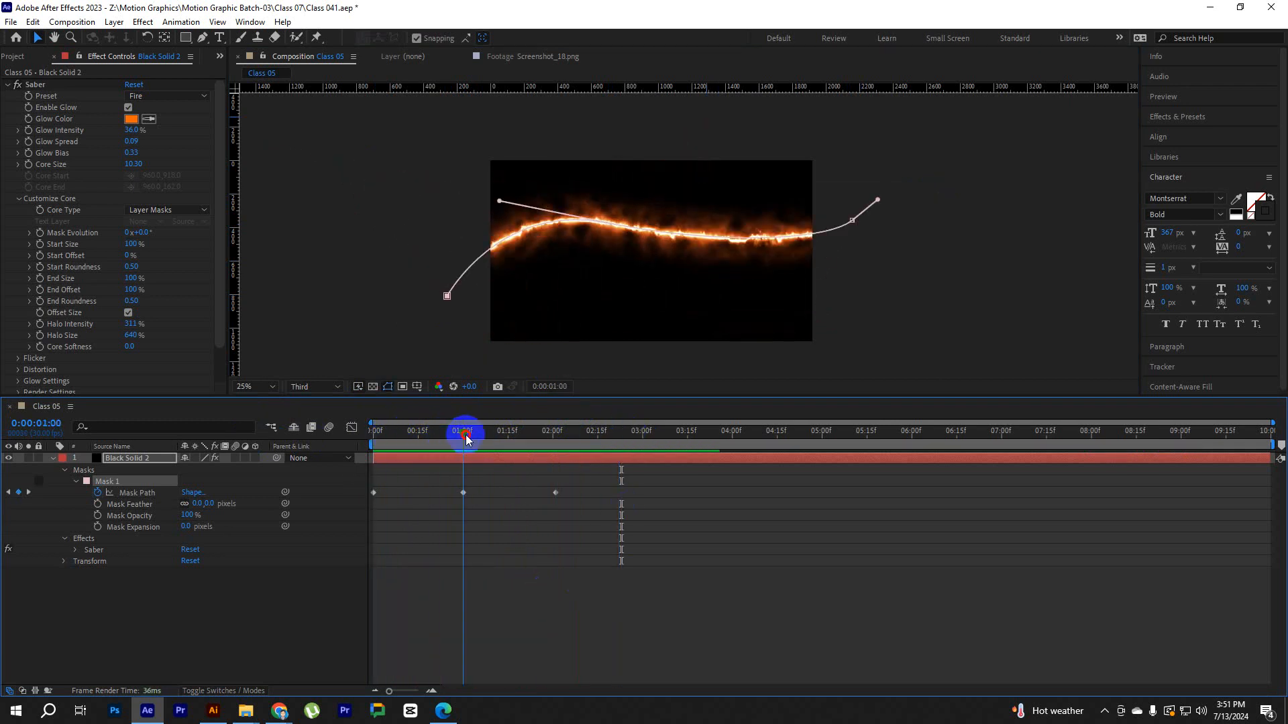
Keyframe the Saber Preset on Black Solid 2, keeping Fire at the first frame and setting Haze at 0:00:01:00.
{"action": "left_click", "coordinate": [374, 432]}
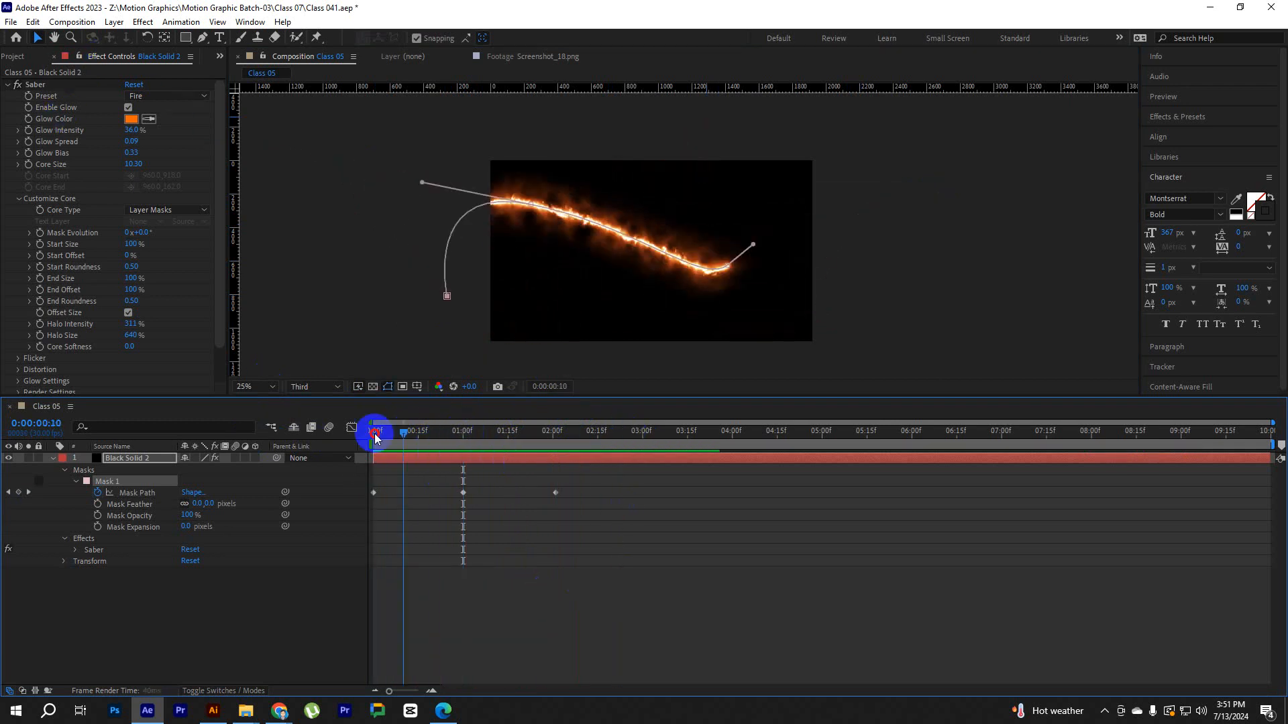
{"action": "left_click", "coordinate": [31, 85]}
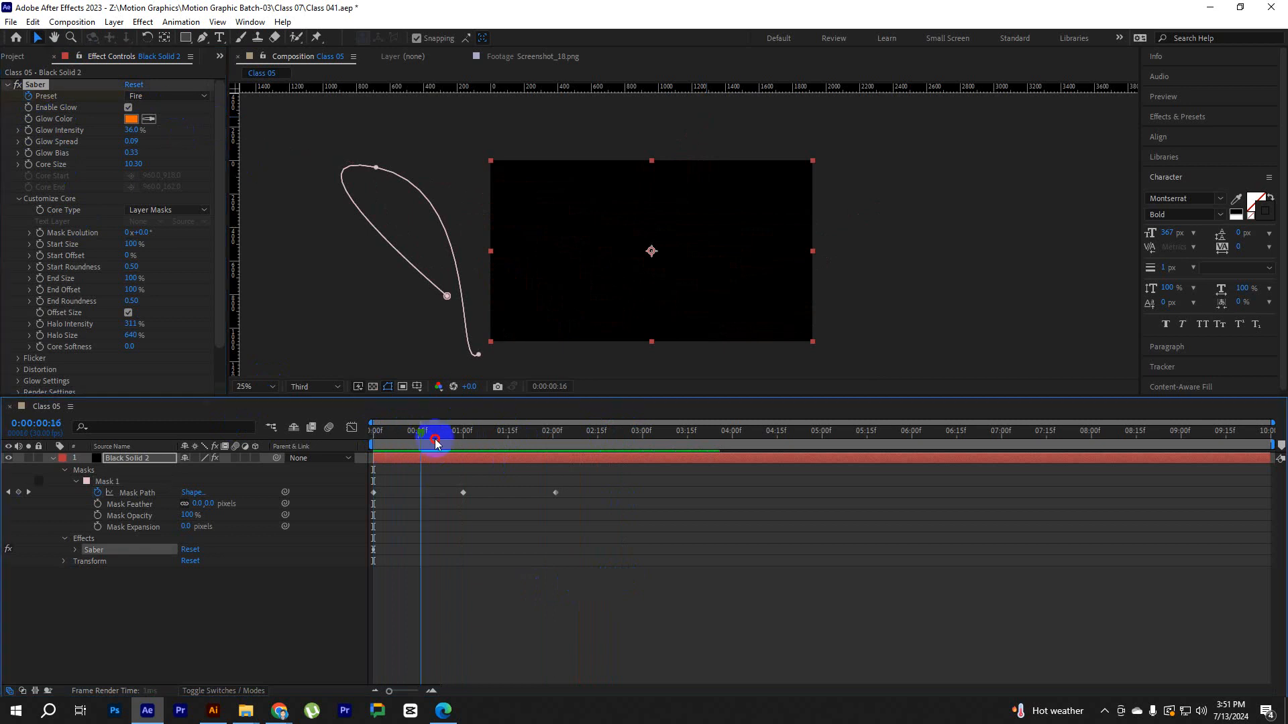
{"action": "left_click_drag", "start_coordinate": [437, 439], "coordinate": [463, 450]}
{"action": "left_click", "coordinate": [179, 95]}
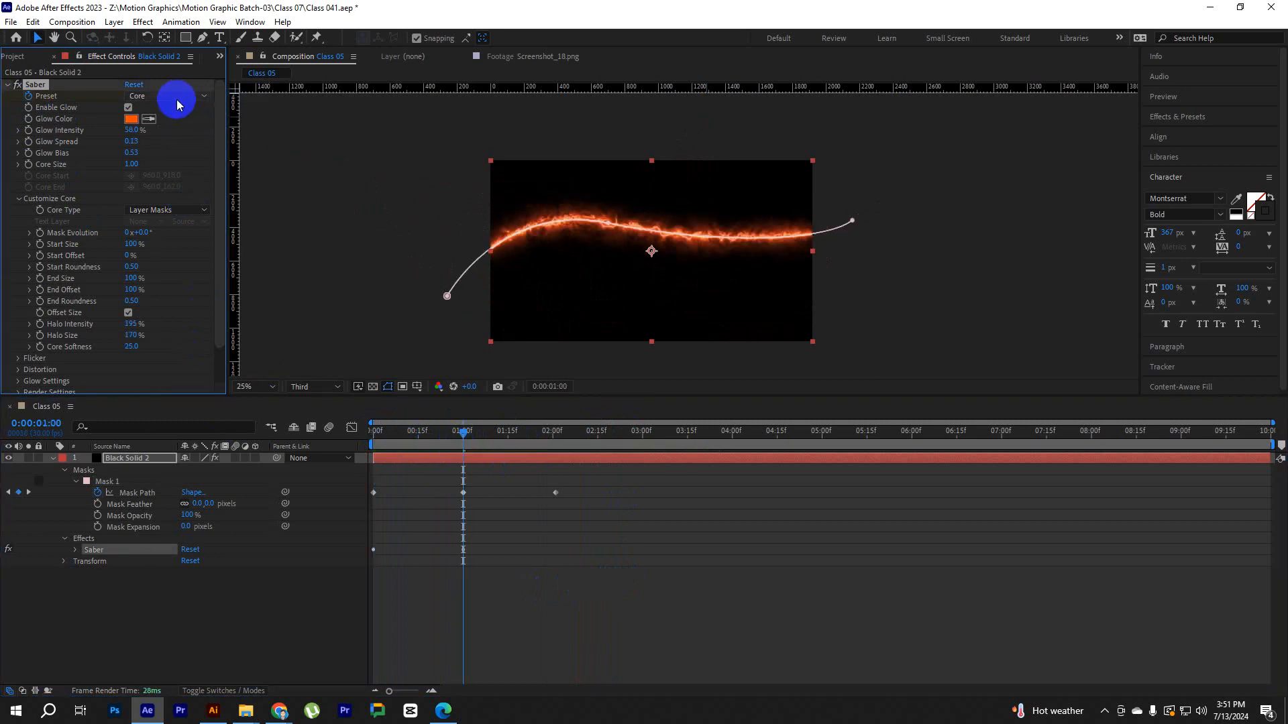
{"action": "left_click", "coordinate": [170, 95]}
{"action": "left_click", "coordinate": [191, 301]}
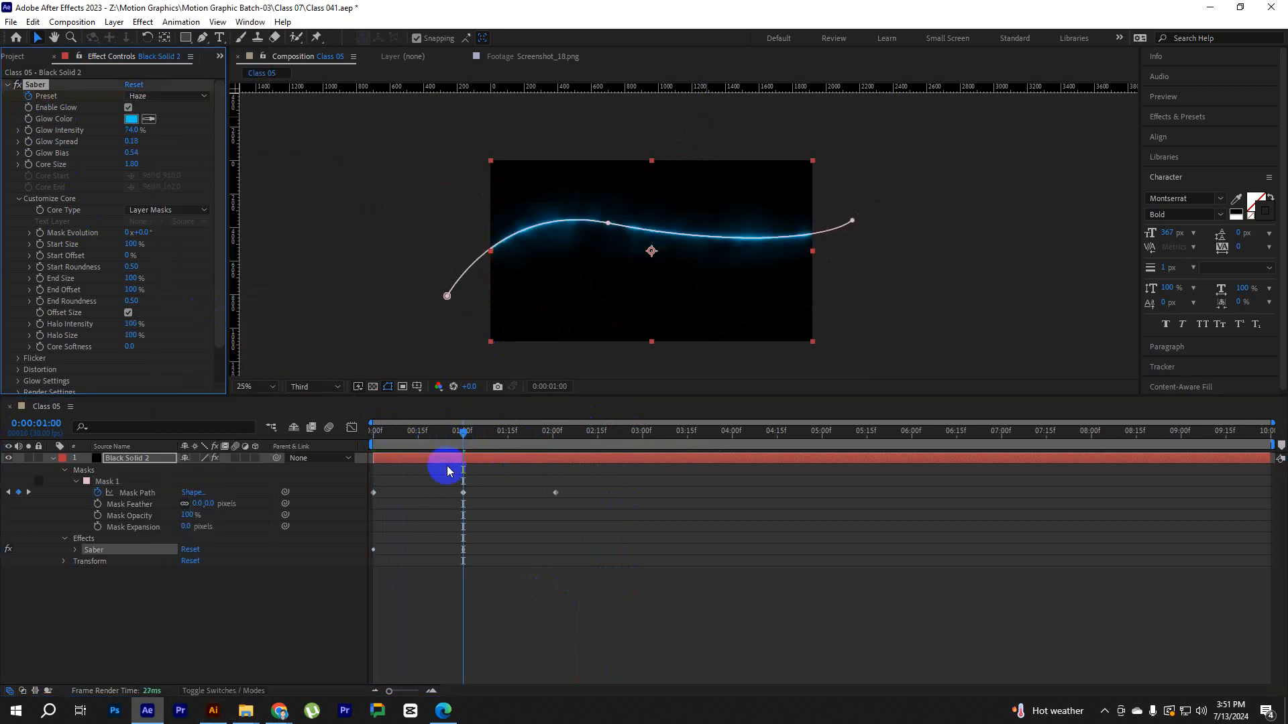
Set the keyframed Saber Preset to Hot at 0:00:02:01.
{"action": "left_click_drag", "start_coordinate": [468, 437], "coordinate": [555, 438]}
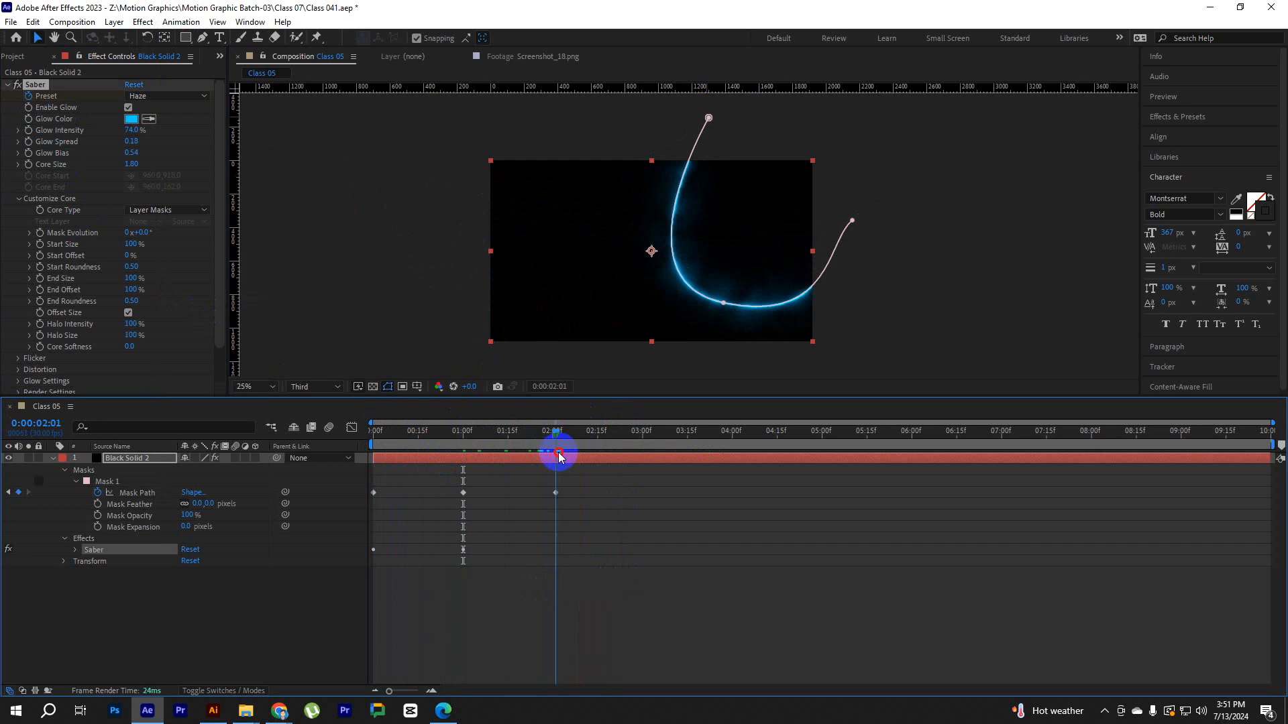
{"action": "left_click", "coordinate": [201, 95]}
{"action": "left_click", "coordinate": [189, 330]}
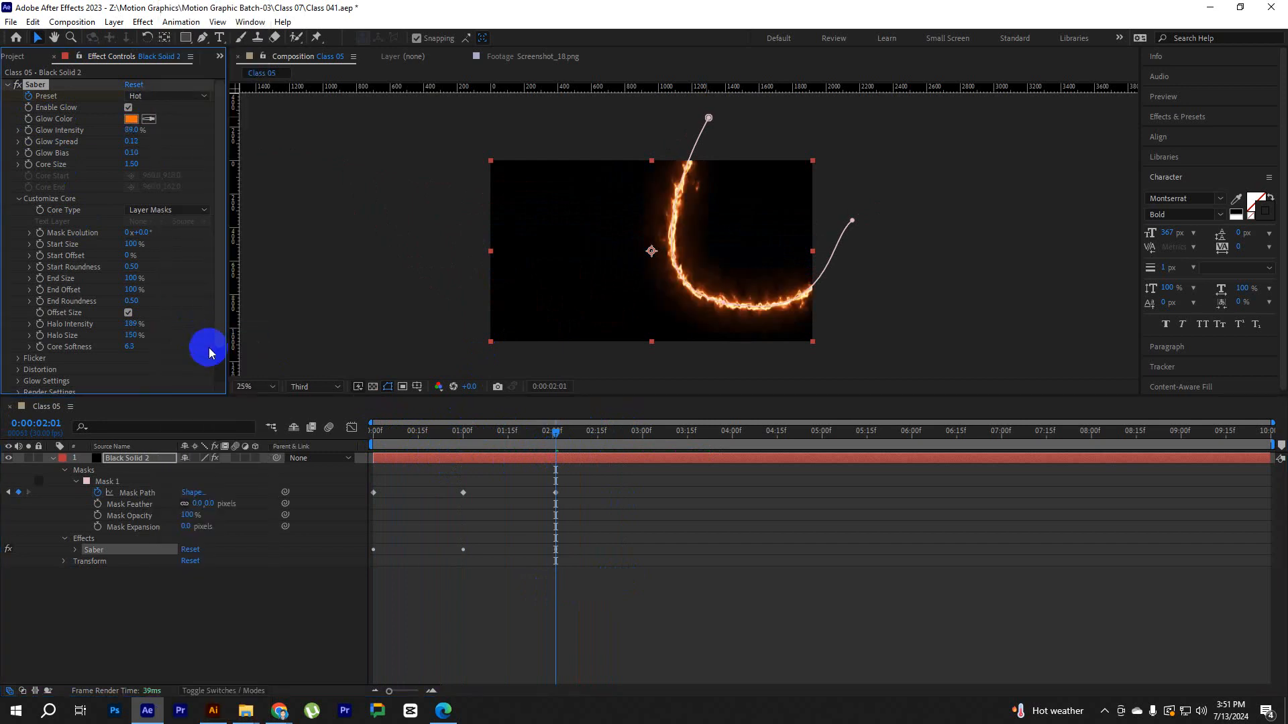
Preview the changing Saber presets twice from the first frame and scrub through the start again.
{"action": "left_click_drag", "start_coordinate": [552, 441], "coordinate": [311, 431]}
{"action": "key", "text": "space"}
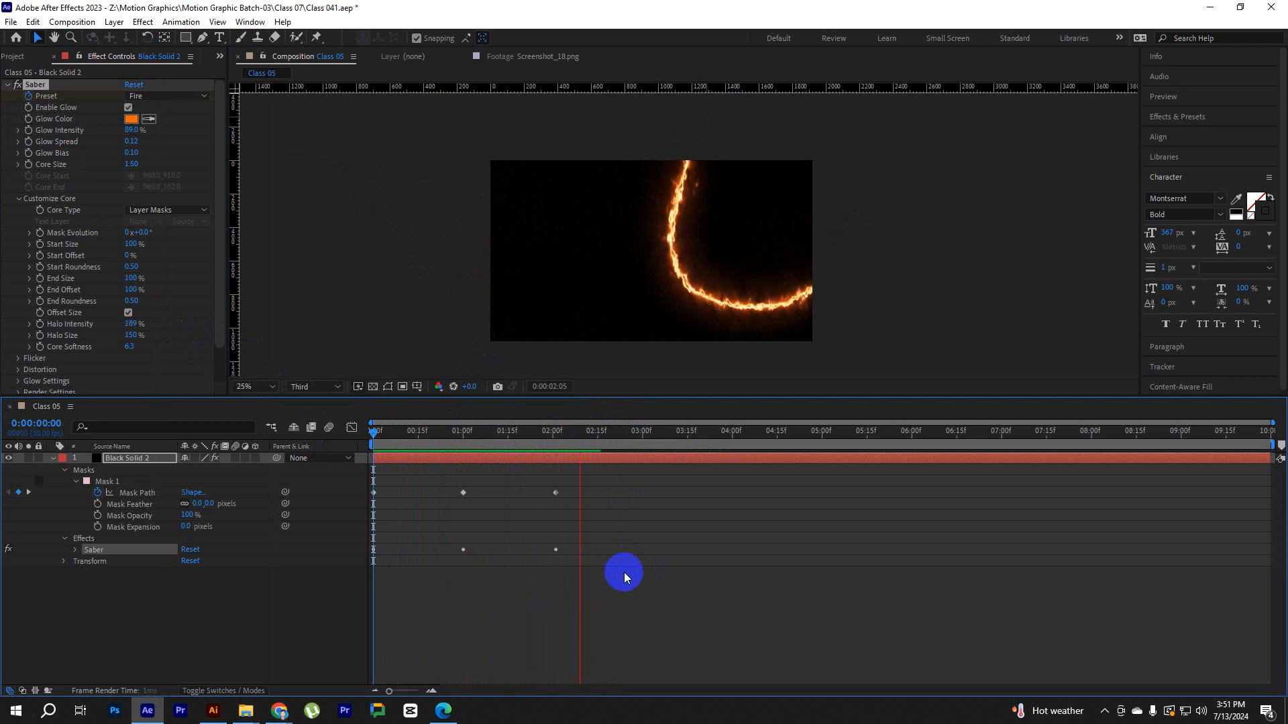
{"action": "left_click_drag", "start_coordinate": [623, 436], "coordinate": [346, 450]}
{"action": "key", "text": "space"}
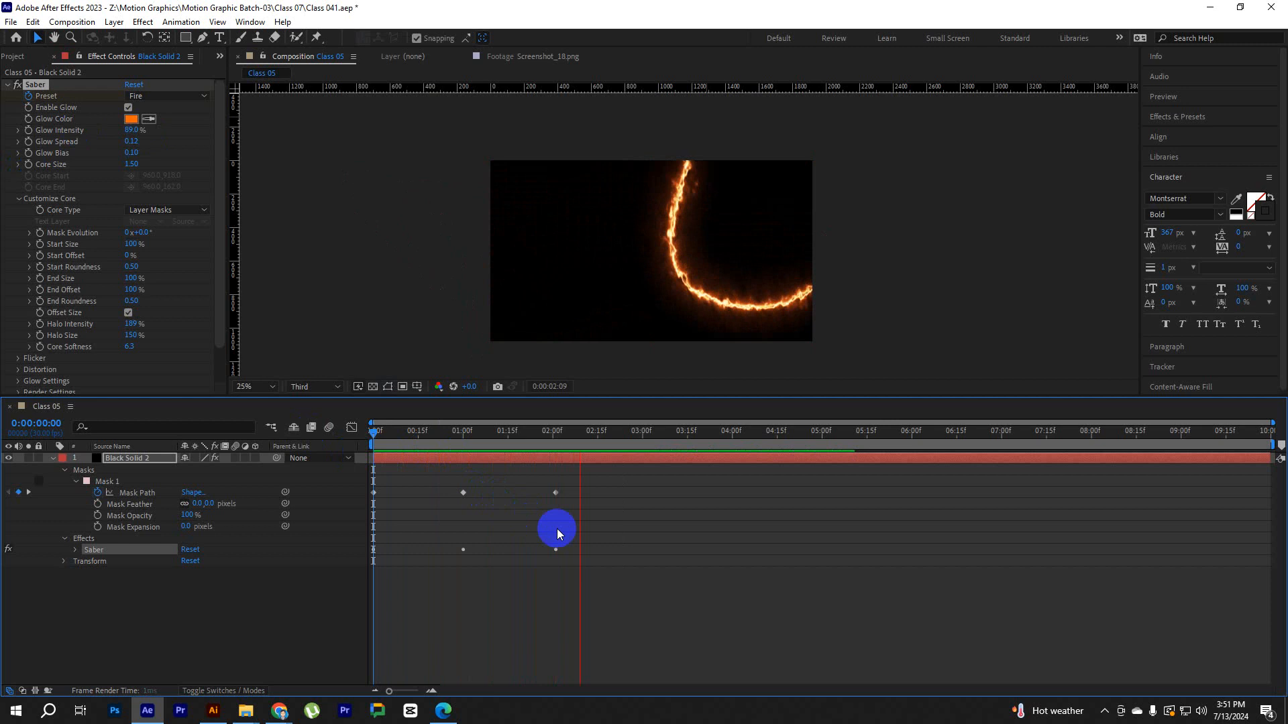
{"action": "mouse_move", "coordinate": [587, 436]}
{"action": "left_mouse_down"}
{"action": "mouse_move", "coordinate": [377, 462]}
{"action": "mouse_move", "coordinate": [611, 465]}
{"action": "mouse_move", "coordinate": [389, 469]}
{"action": "left_mouse_up"}
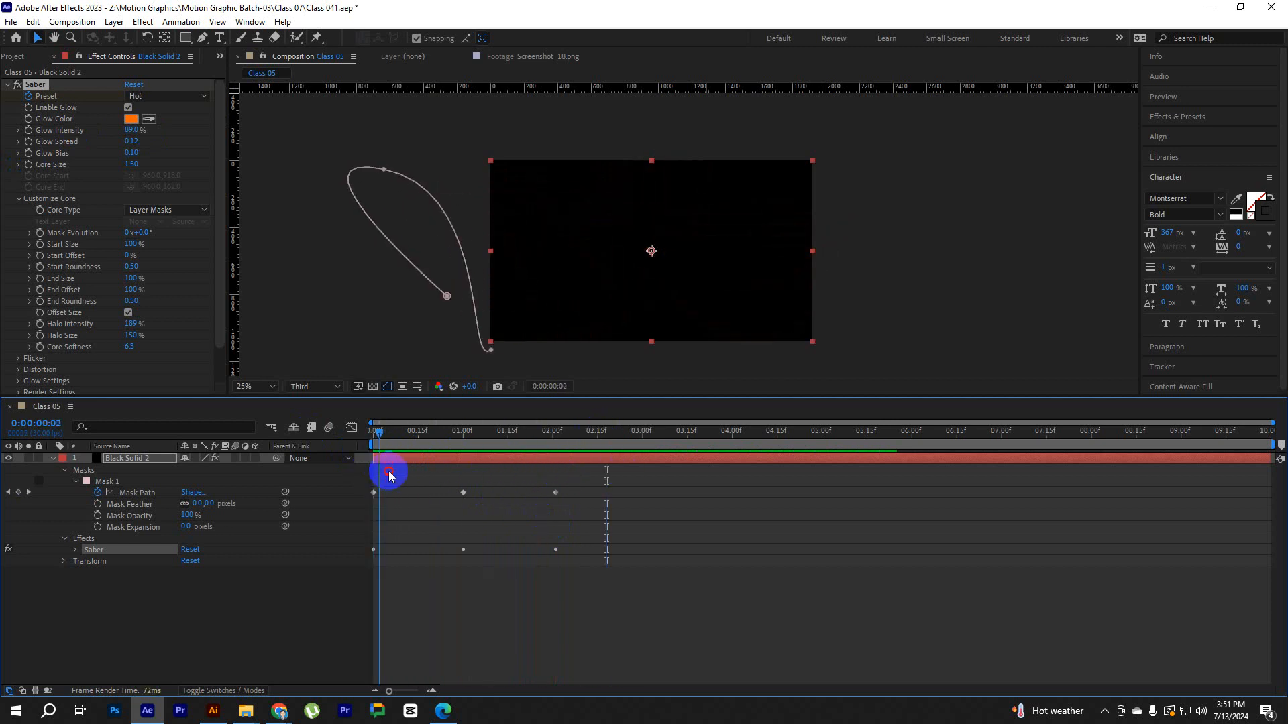
Collapse the properties of Black Solid 2 and deselect the layer.
{"action": "left_click", "coordinate": [85, 538]}
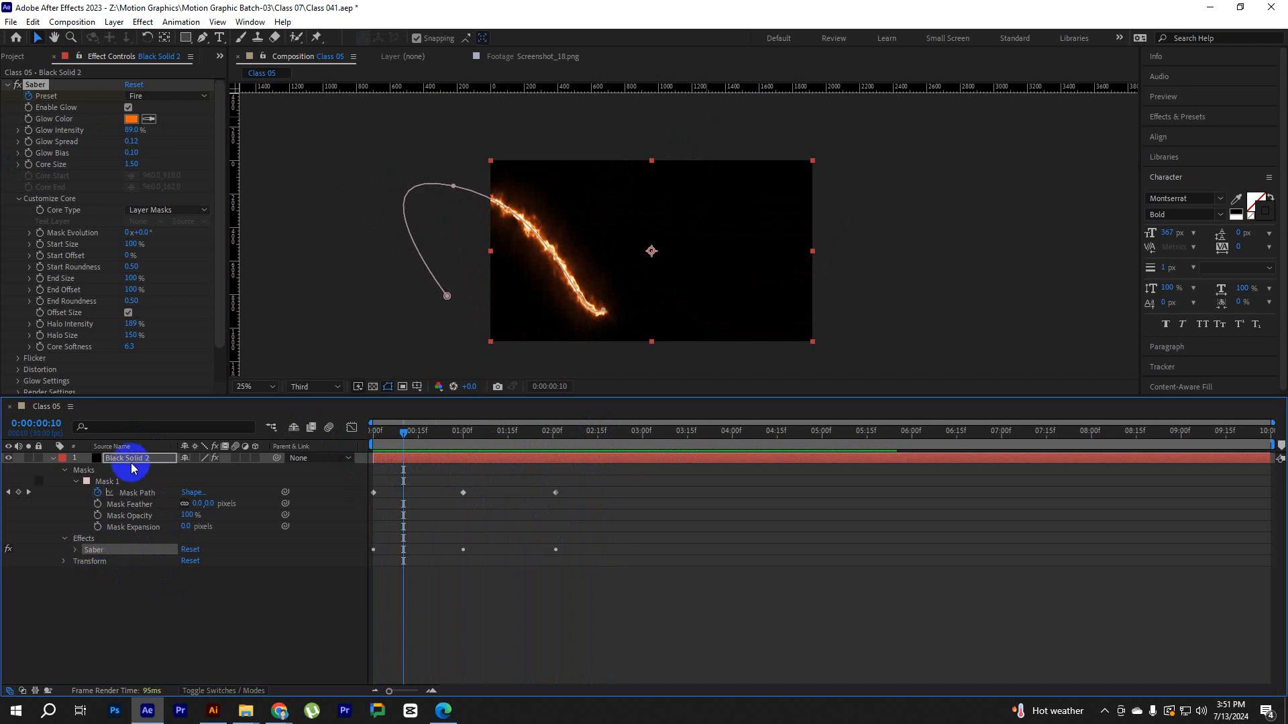
{"action": "left_click", "coordinate": [53, 459]}
{"action": "left_click", "coordinate": [110, 496]}
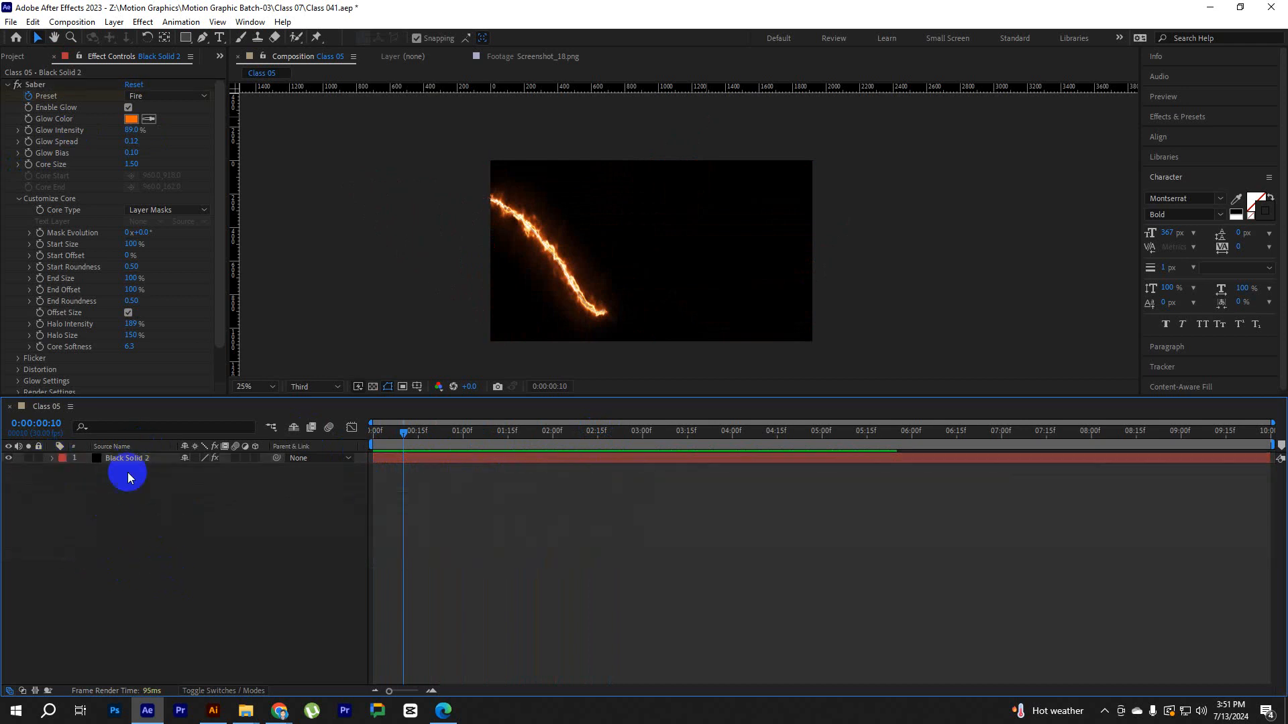
{"action": "left_click", "coordinate": [125, 462]}
{"action": "left_click", "coordinate": [248, 564]}
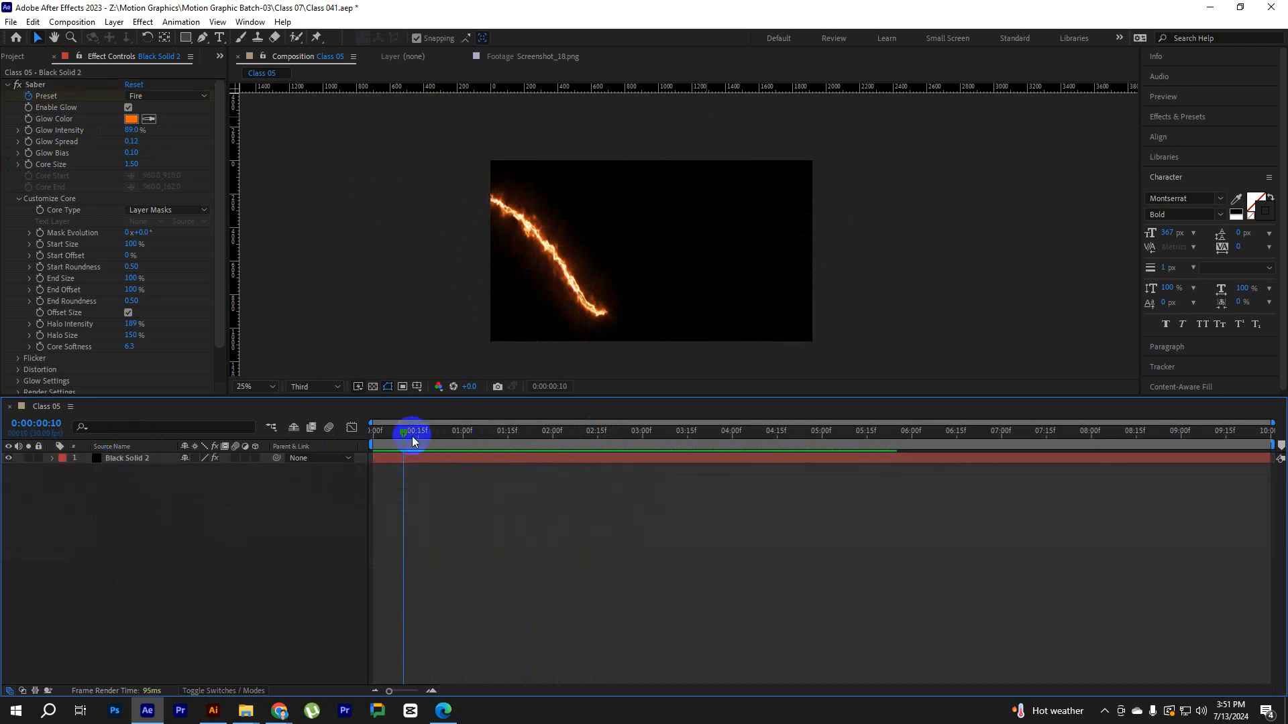
Switch to Illustrator and open the recent file Carew Logo R1 New 3 Send.ai.
{"action": "left_click", "coordinate": [213, 711]}
{"action": "scroll", "coordinate": [905, 483], "scroll_direction": "down", "scroll_amount": 5}
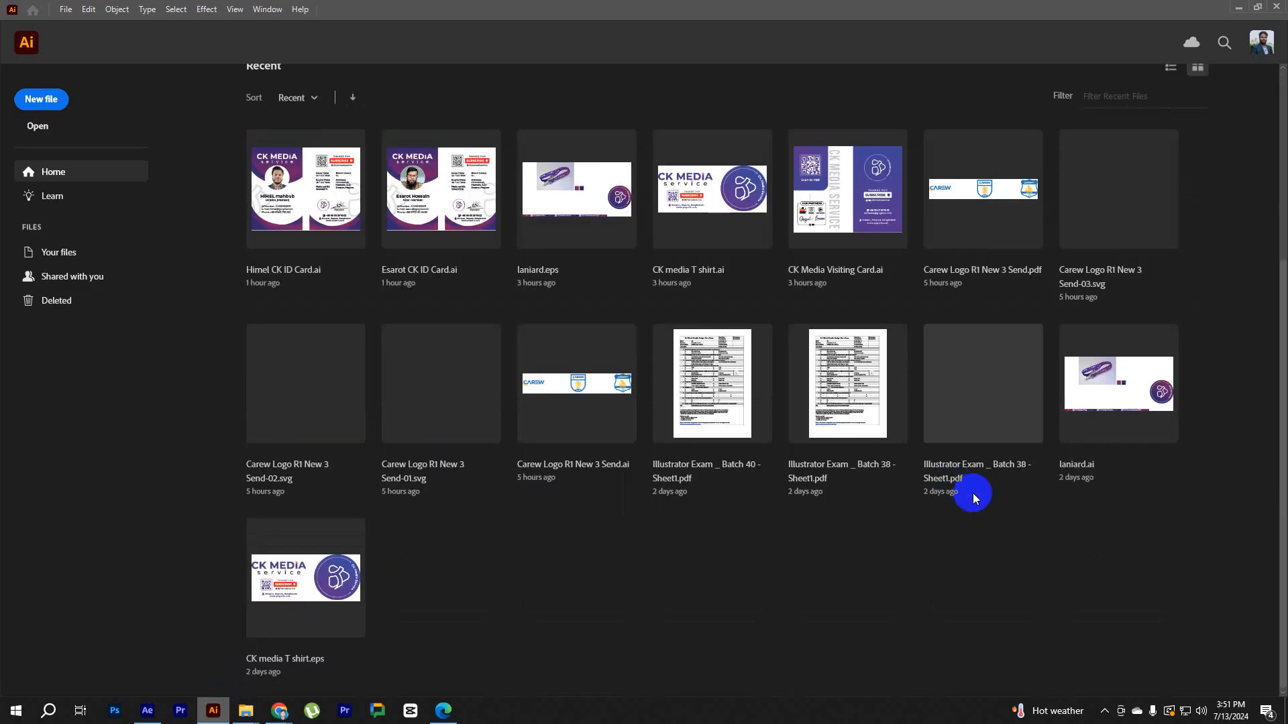
{"action": "left_click", "coordinate": [553, 383]}
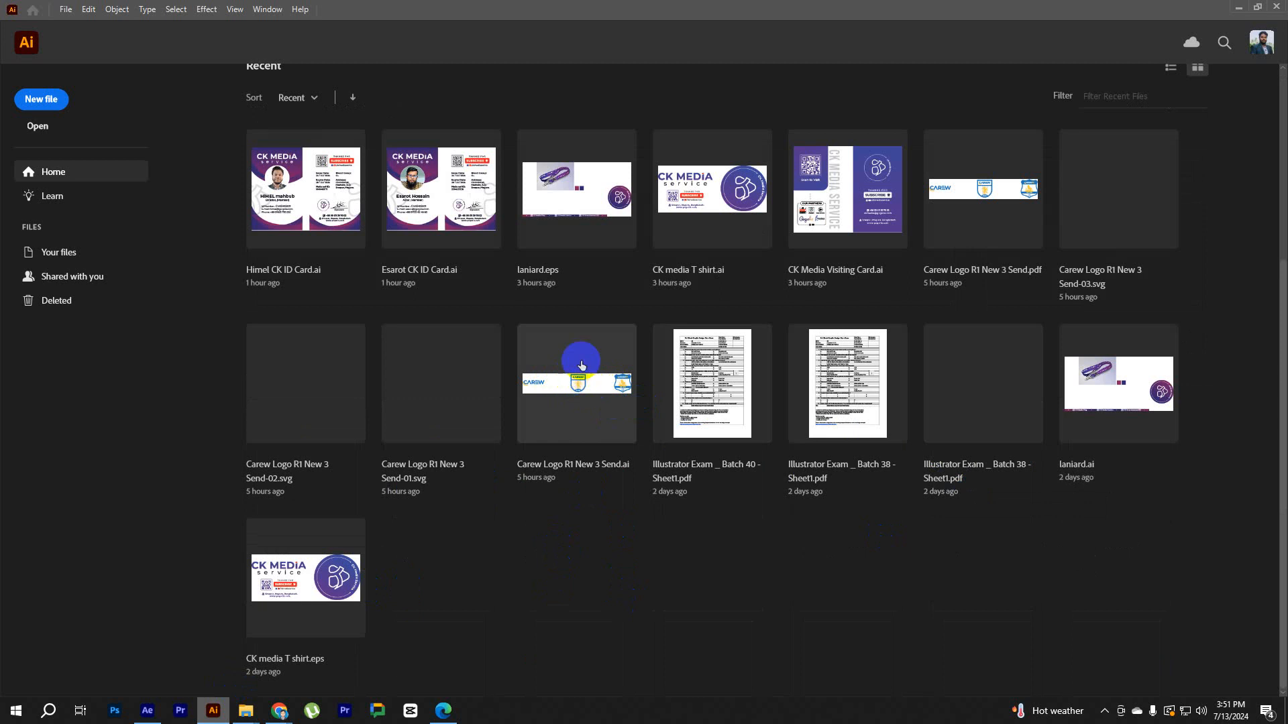
{"action": "left_click", "coordinate": [562, 392]}
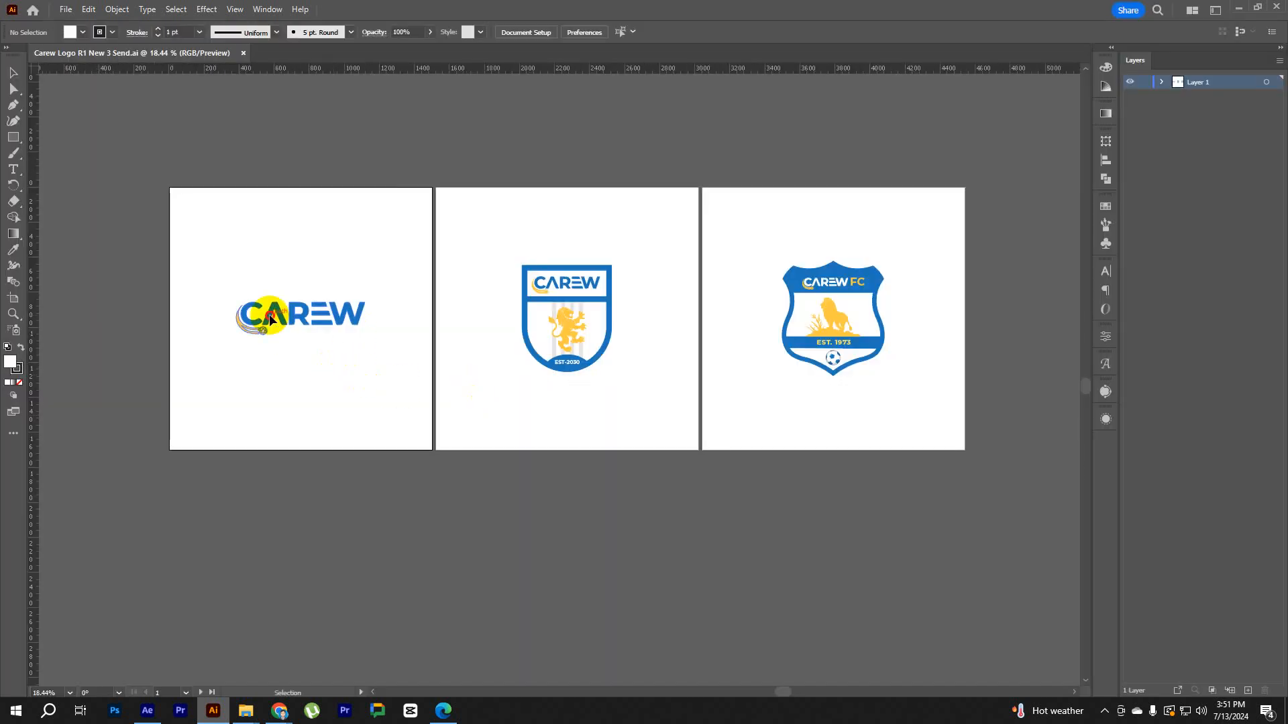
Copy the CAREW logo group from the first artboard and switch back to After Effects.
{"action": "left_click", "coordinate": [270, 315]}
{"action": "left_click_drag", "start_coordinate": [215, 264], "coordinate": [396, 395]}
{"action": "key", "text": "a"}
{"action": "left_click", "coordinate": [147, 711]}
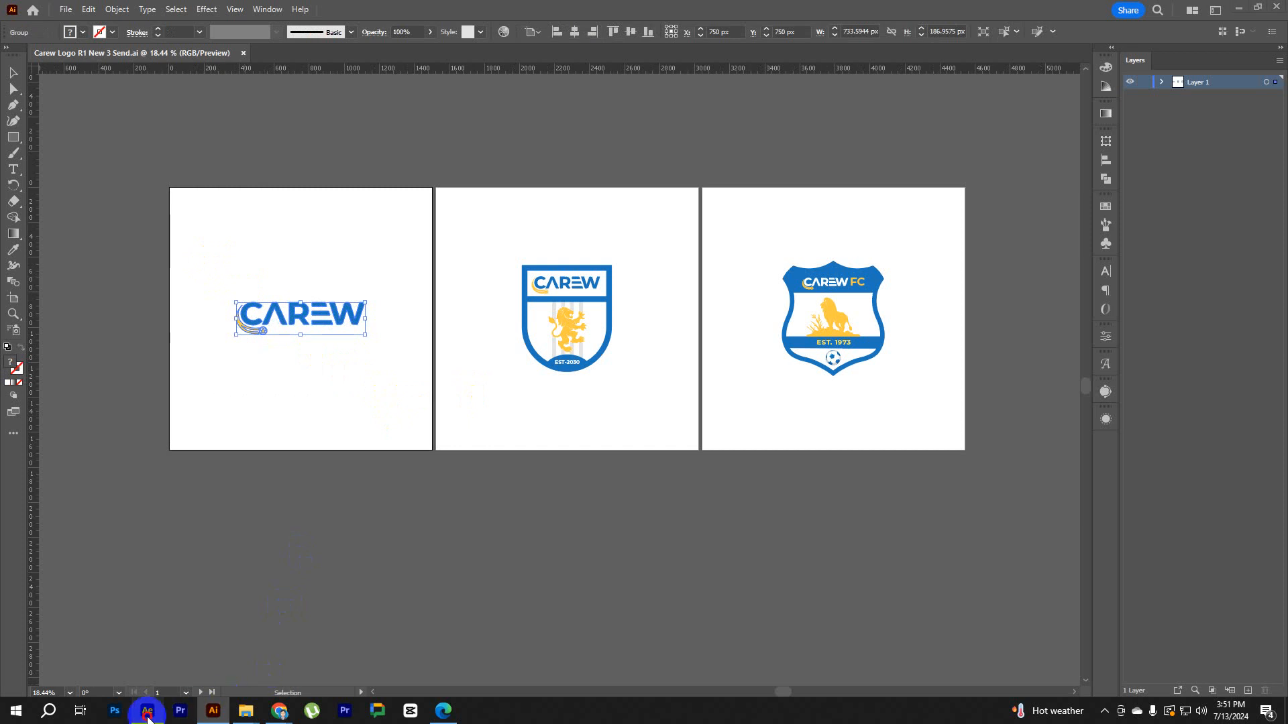
Create a new black solid and paste the copied CAREW logo onto it as masks.
{"action": "right_click", "coordinate": [161, 527]}
{"action": "mouse_move", "coordinate": [289, 530]}
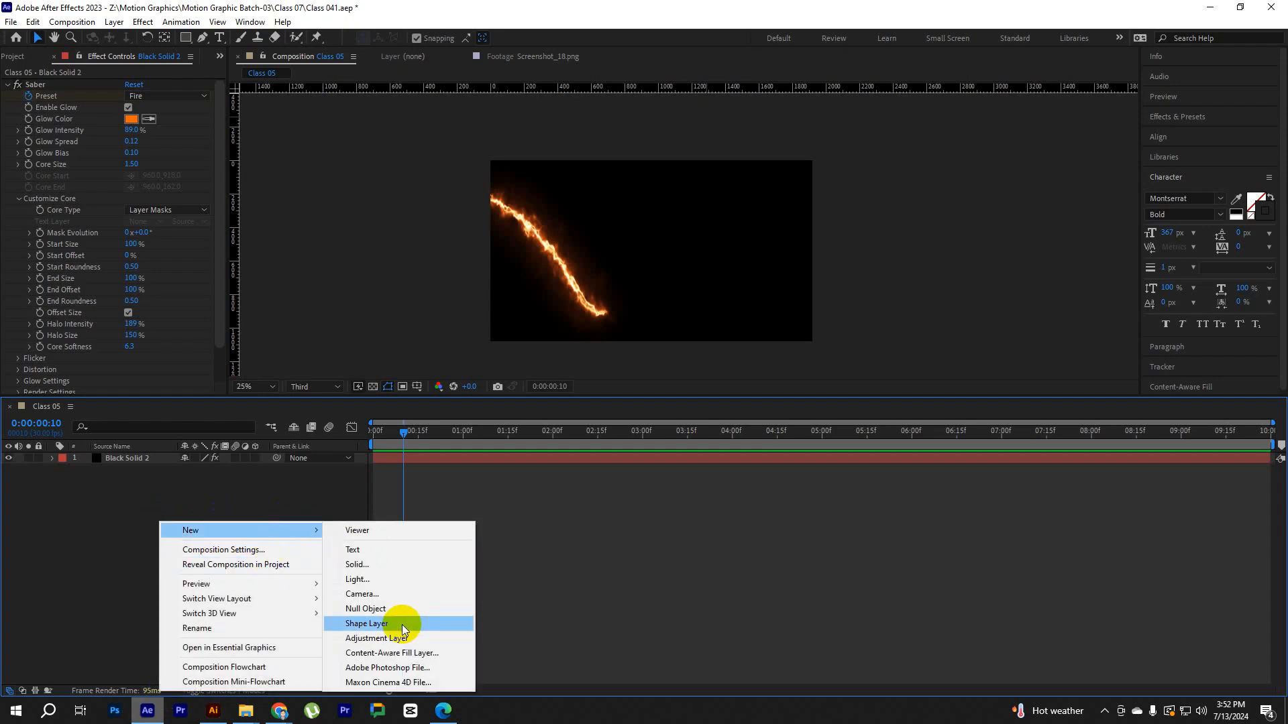
{"action": "left_click", "coordinate": [366, 565]}
{"action": "left_click", "coordinate": [606, 373]}
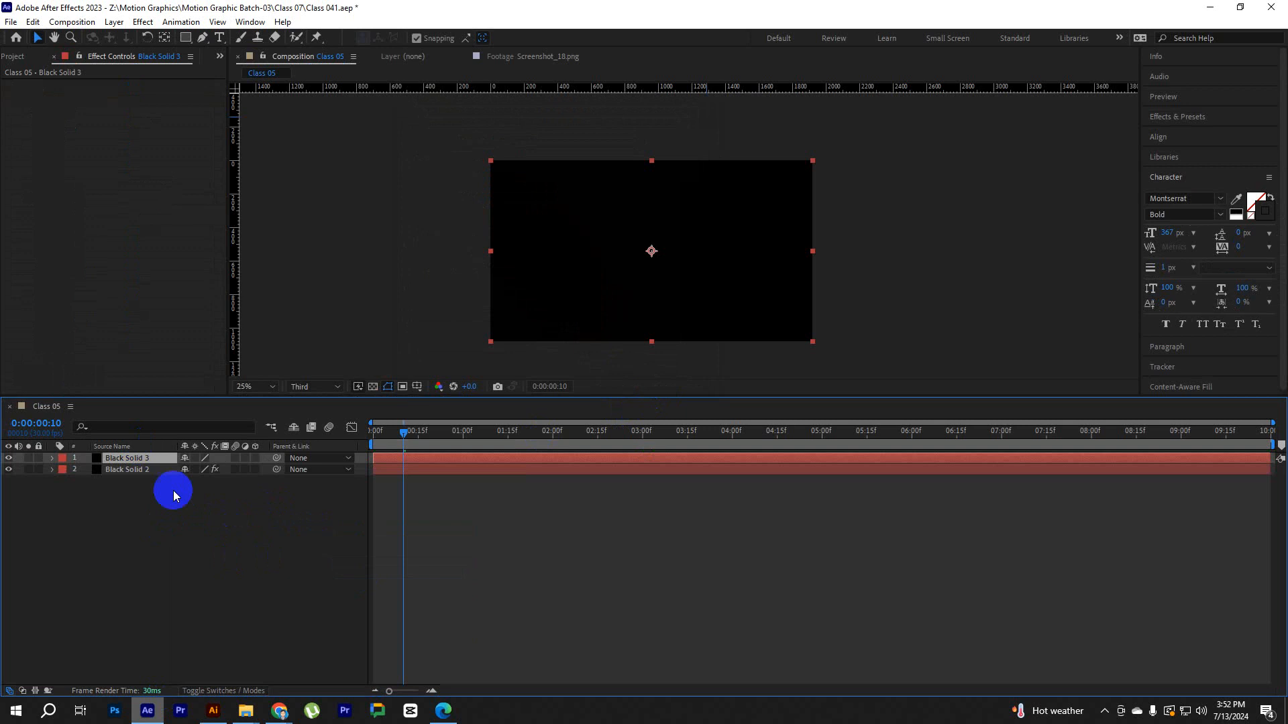
{"action": "left_click", "coordinate": [407, 468]}
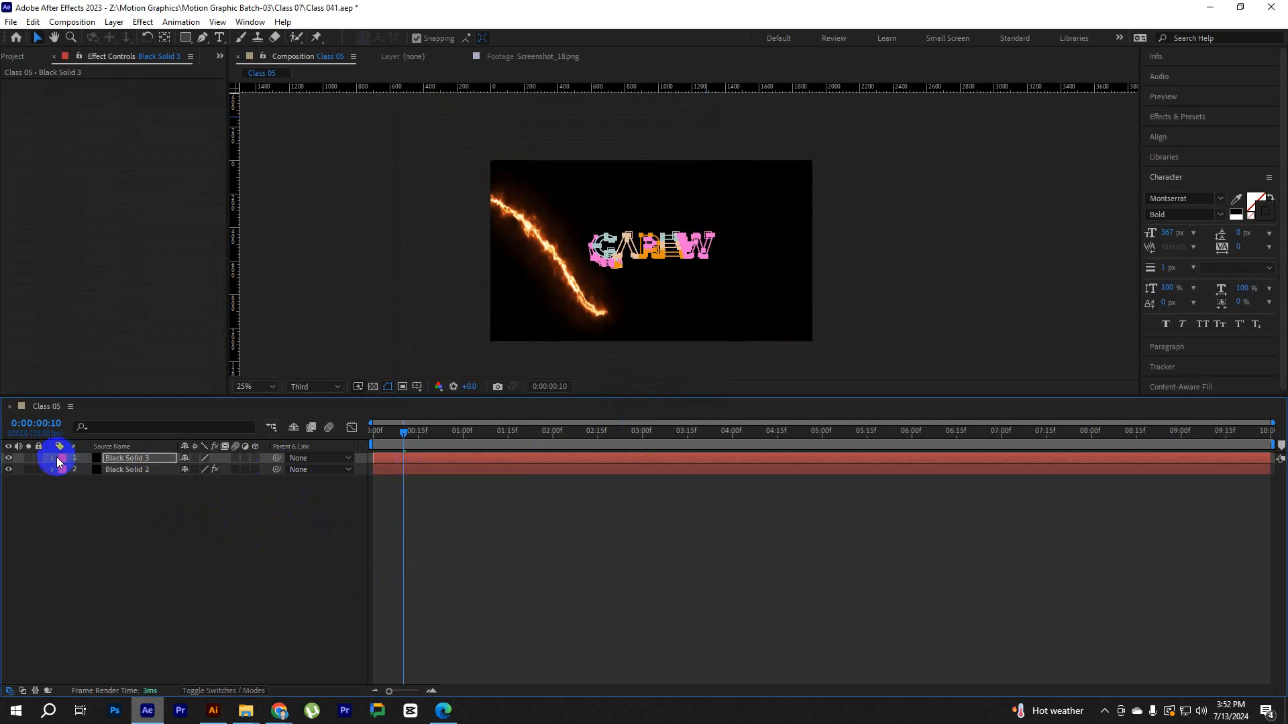
Delete Black Solid 2 and reveal the logo masks of Black Solid 3.
{"action": "left_click", "coordinate": [145, 460]}
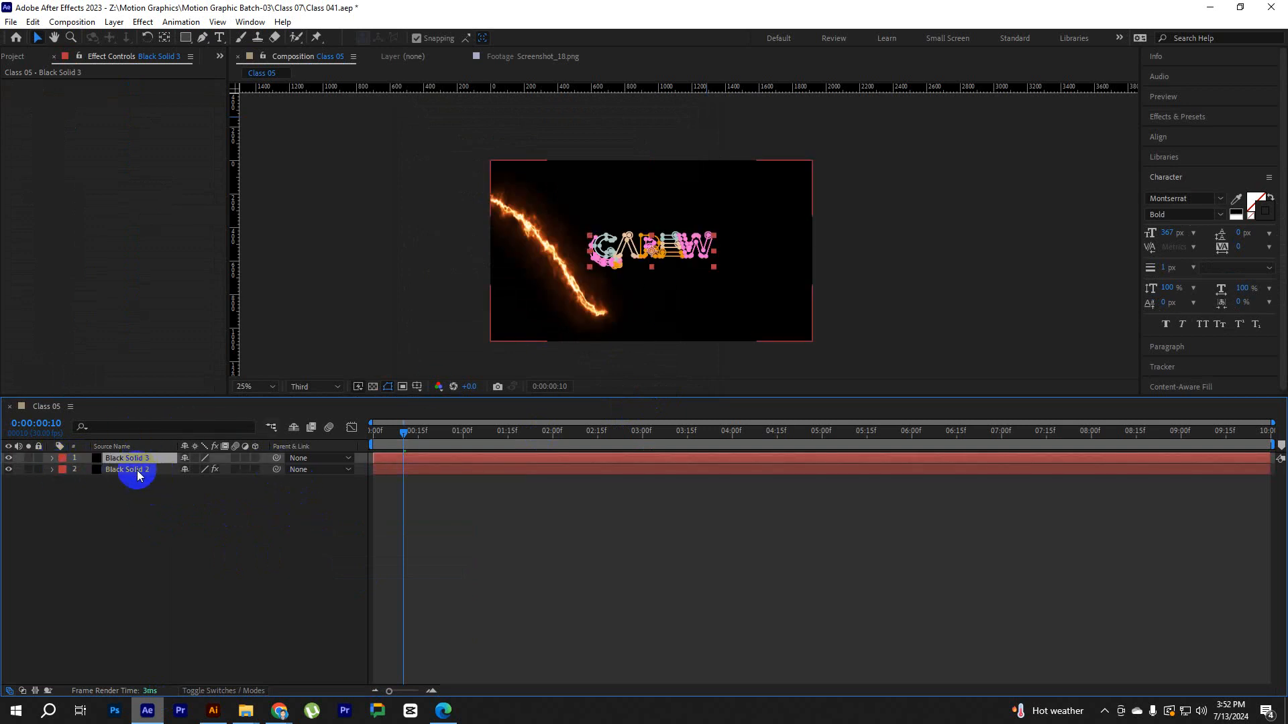
{"action": "left_click", "coordinate": [138, 472]}
{"action": "key", "text": "Delete"}
{"action": "left_click", "coordinate": [146, 458]}
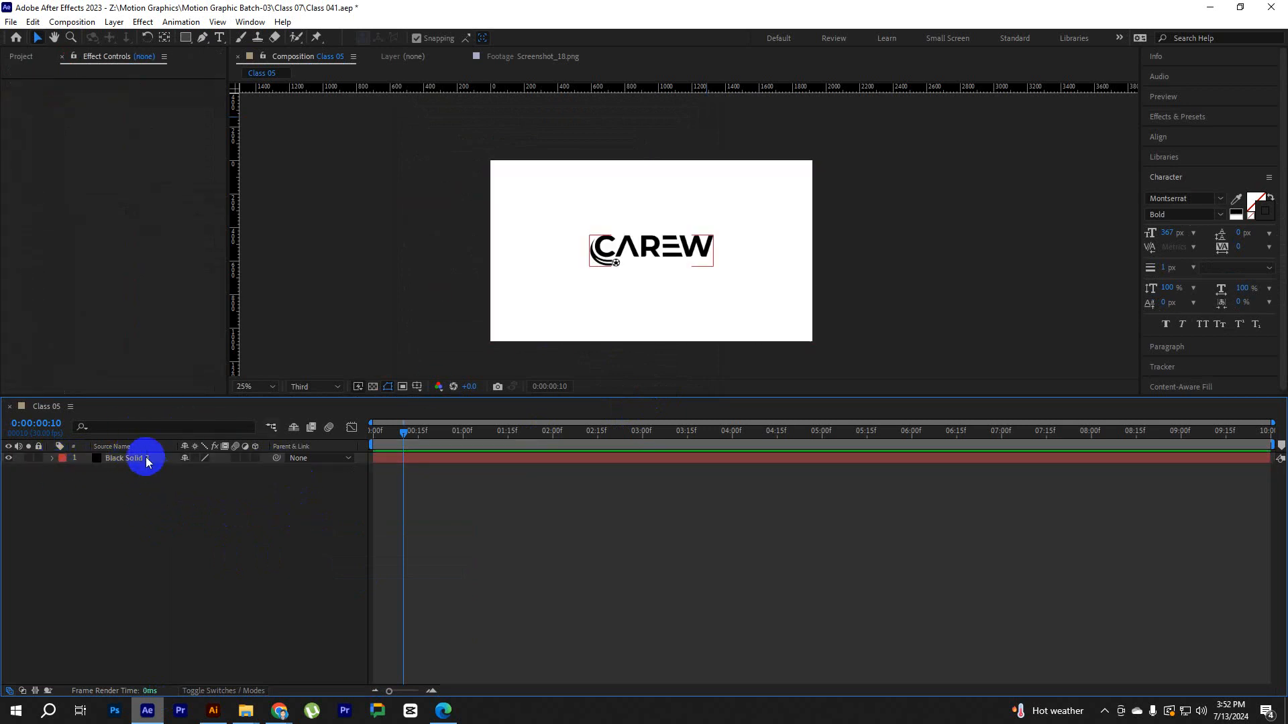
{"action": "left_click", "coordinate": [61, 473]}
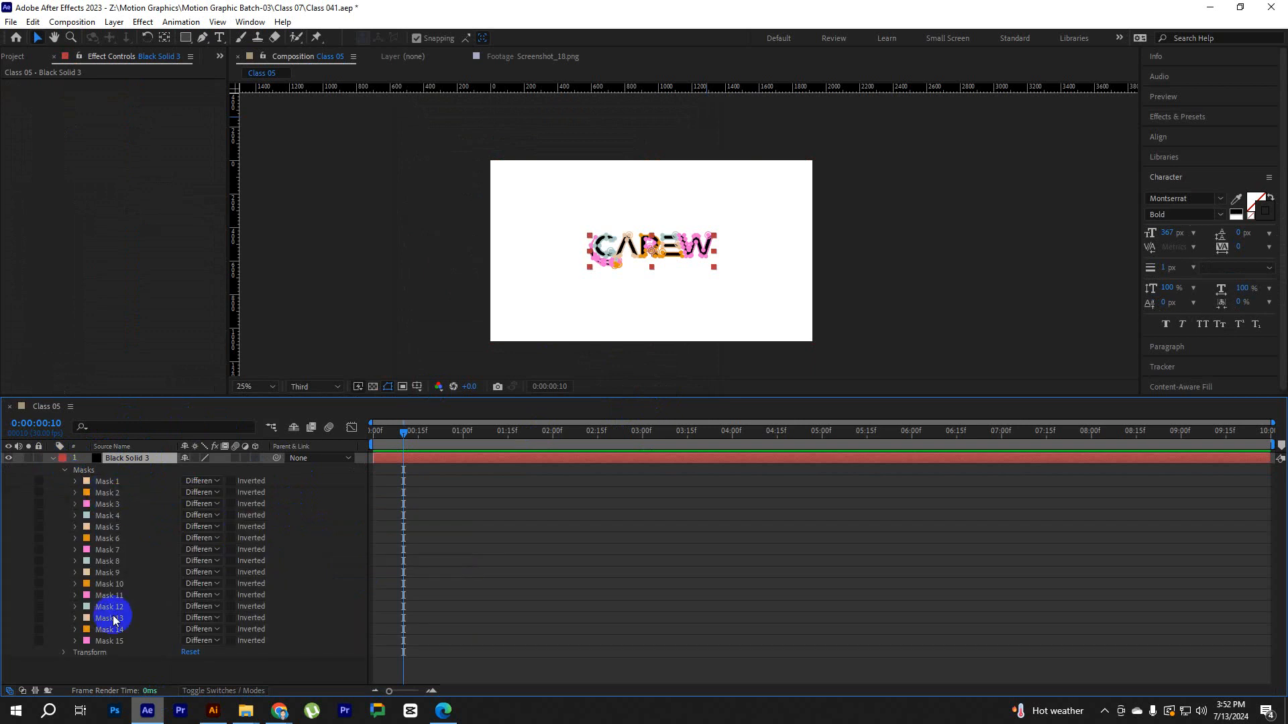
{"action": "left_click", "coordinate": [750, 308]}
{"action": "scroll", "coordinate": [675, 258], "scroll_direction": "up", "scroll_amount": 1}
{"action": "left_click", "coordinate": [698, 268]}
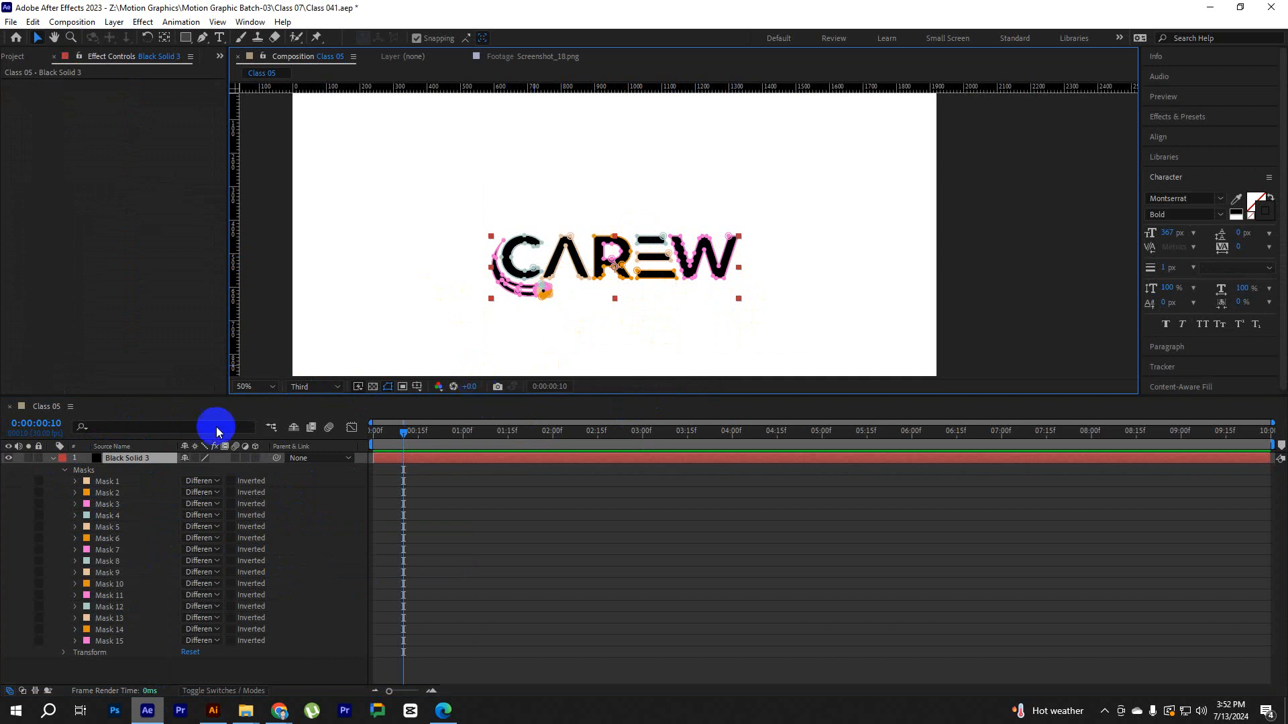
Apply the Video Copilot Saber effect to Black Solid 3.
{"action": "left_click", "coordinate": [96, 234]}
{"action": "left_click", "coordinate": [139, 458]}
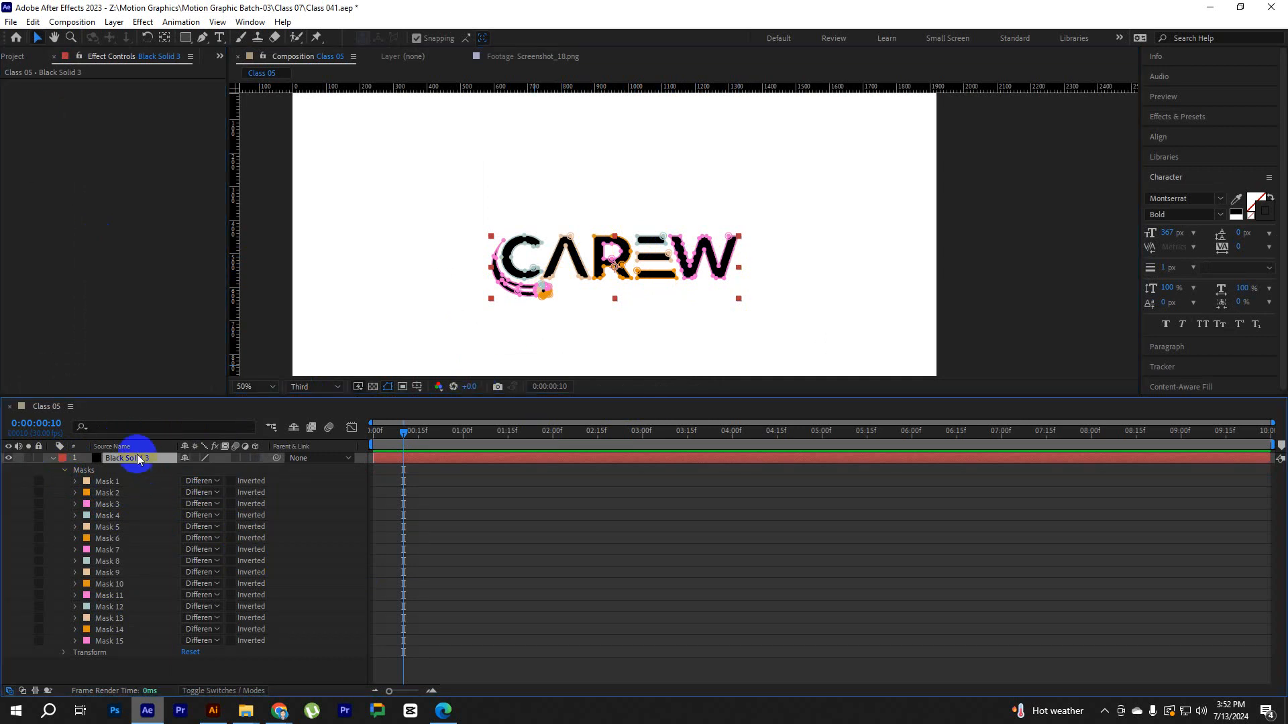
{"action": "left_click", "coordinate": [144, 23]}
{"action": "mouse_move", "coordinate": [287, 440]}
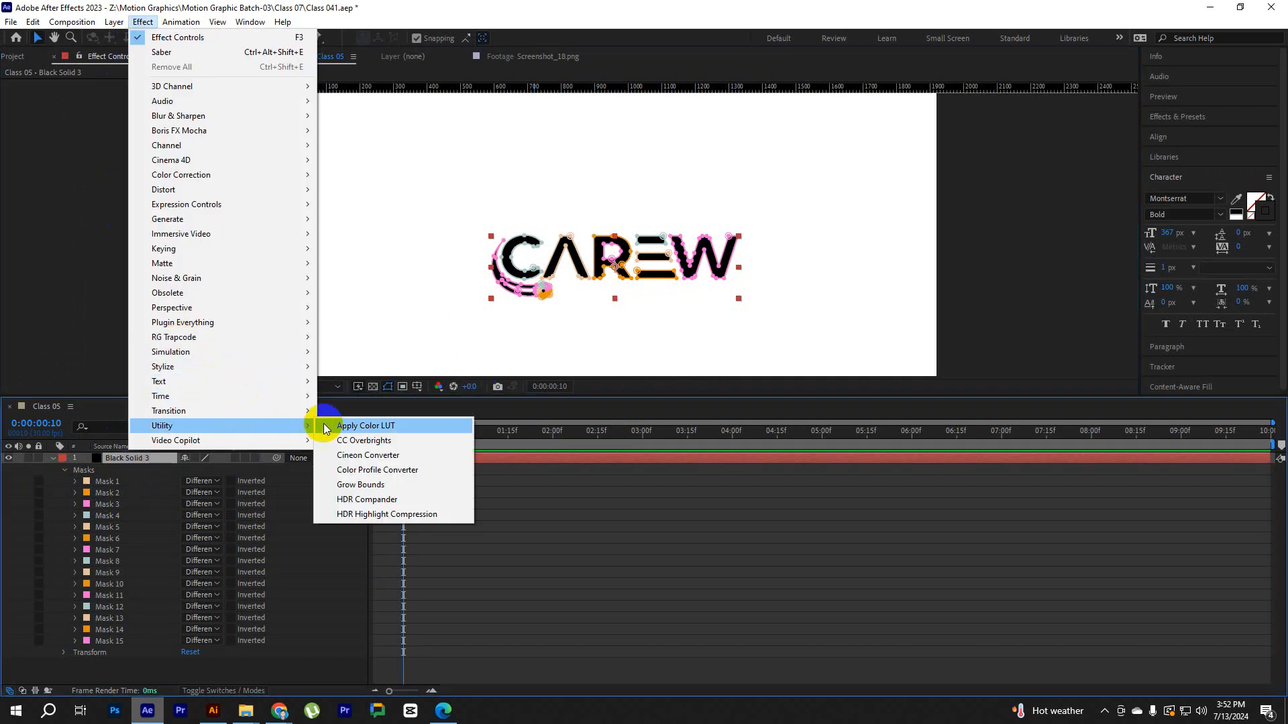
{"action": "left_click", "coordinate": [366, 470]}
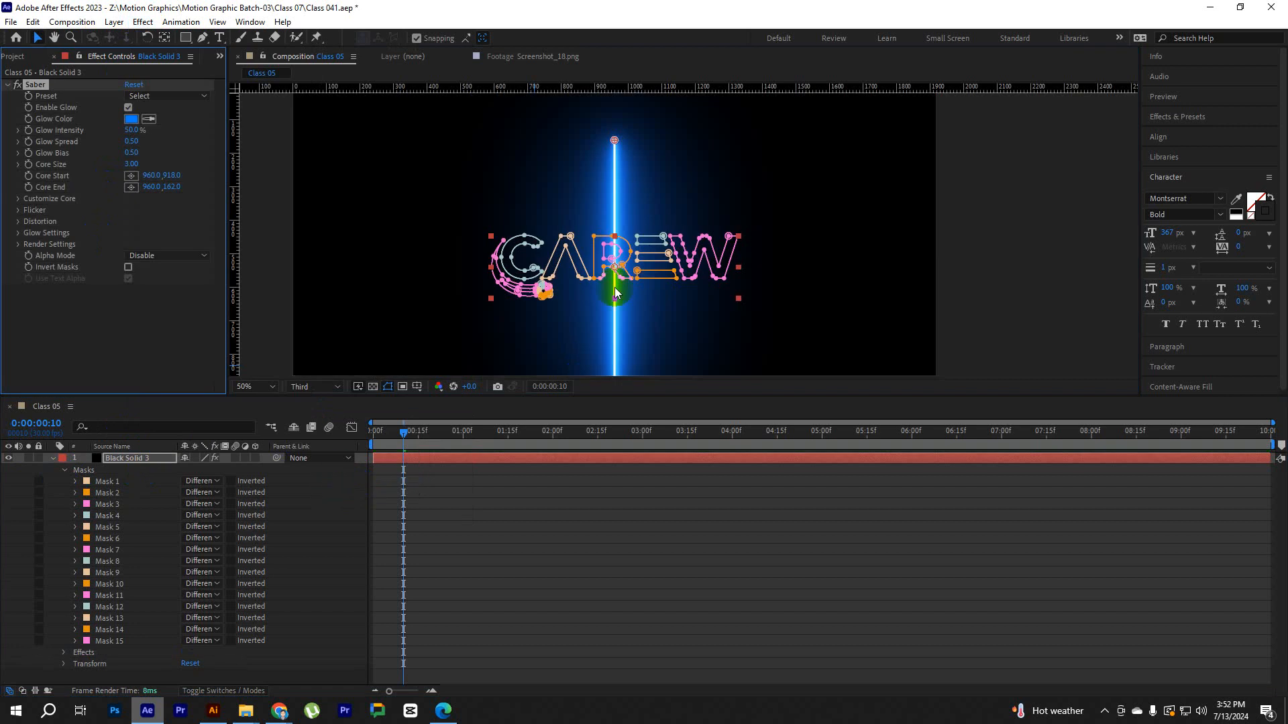
Set Saber's Core Type to Layer Masks in the Customize Core settings.
{"action": "left_click", "coordinate": [34, 199]}
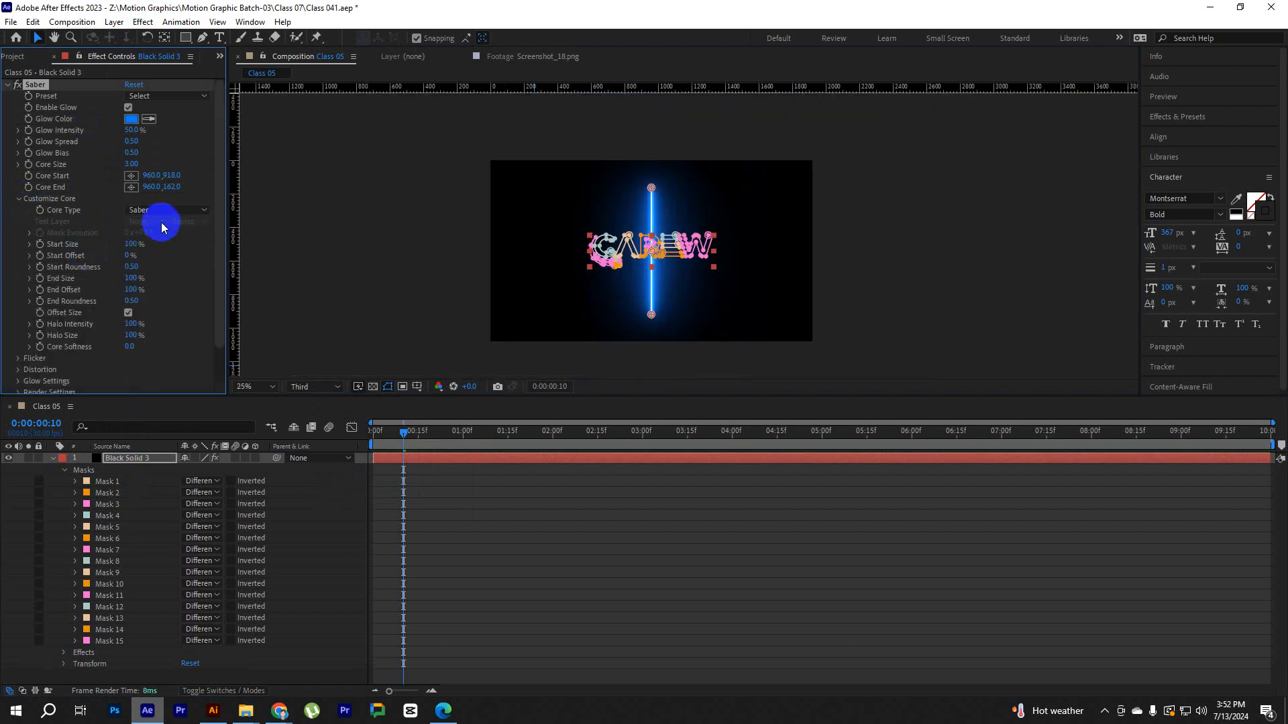
{"action": "left_click", "coordinate": [165, 210]}
{"action": "left_click", "coordinate": [169, 239]}
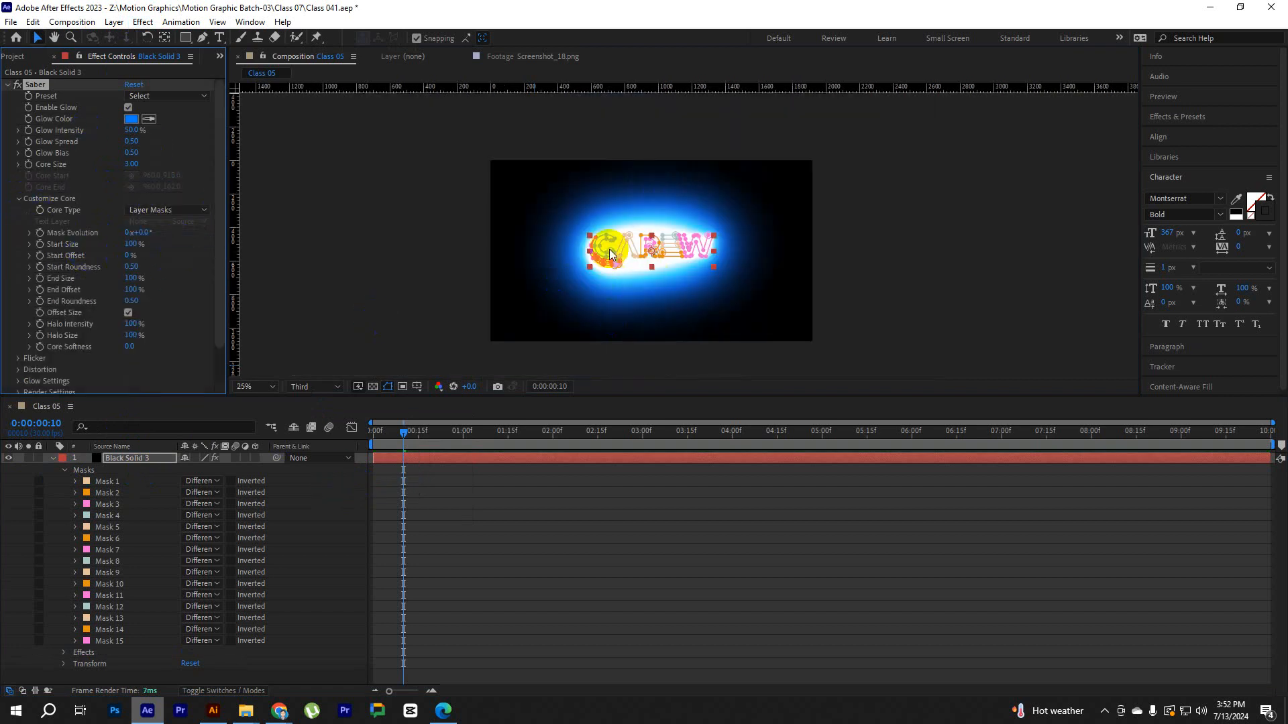
Set Saber's Glow Intensity to 15% and its Core Size to 1.00 for the CAREW logo outlines.
{"action": "left_click", "coordinate": [134, 120]}
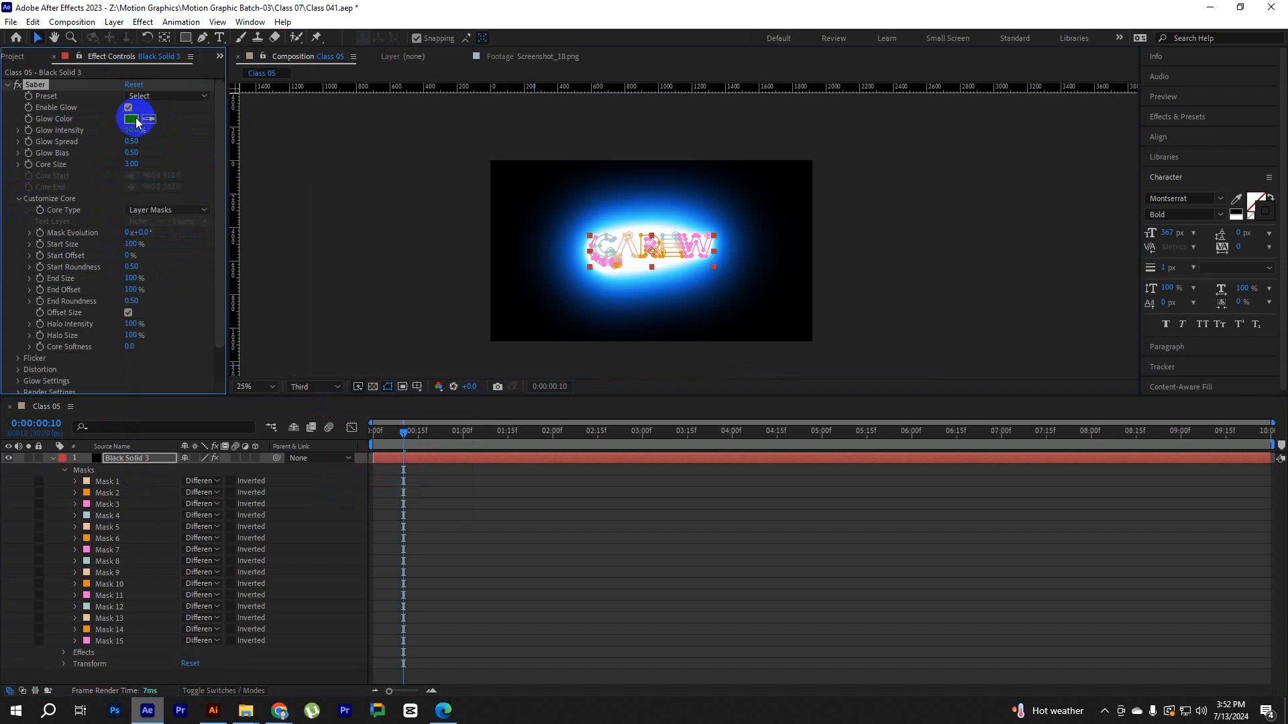
{"action": "left_click_drag", "start_coordinate": [131, 132], "coordinate": [117, 136]}
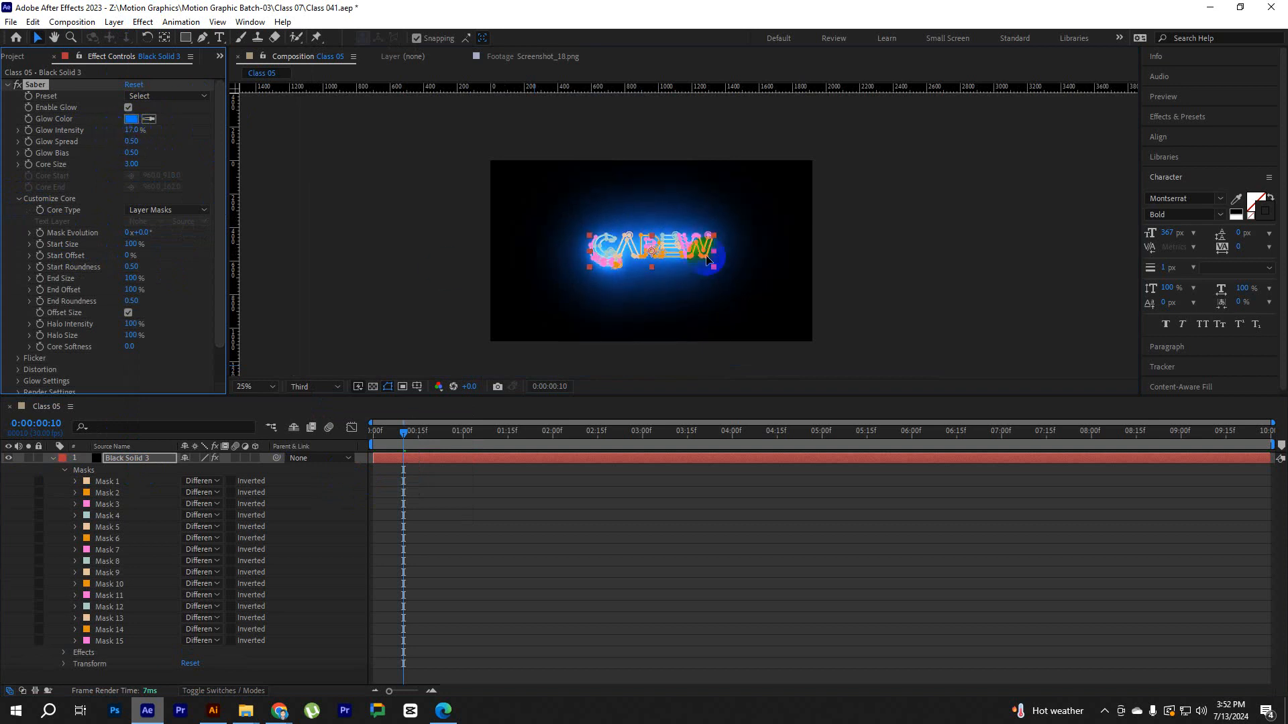
{"action": "scroll", "coordinate": [706, 257], "scroll_direction": "up", "scroll_amount": 2}
{"action": "left_click", "coordinate": [967, 282]}
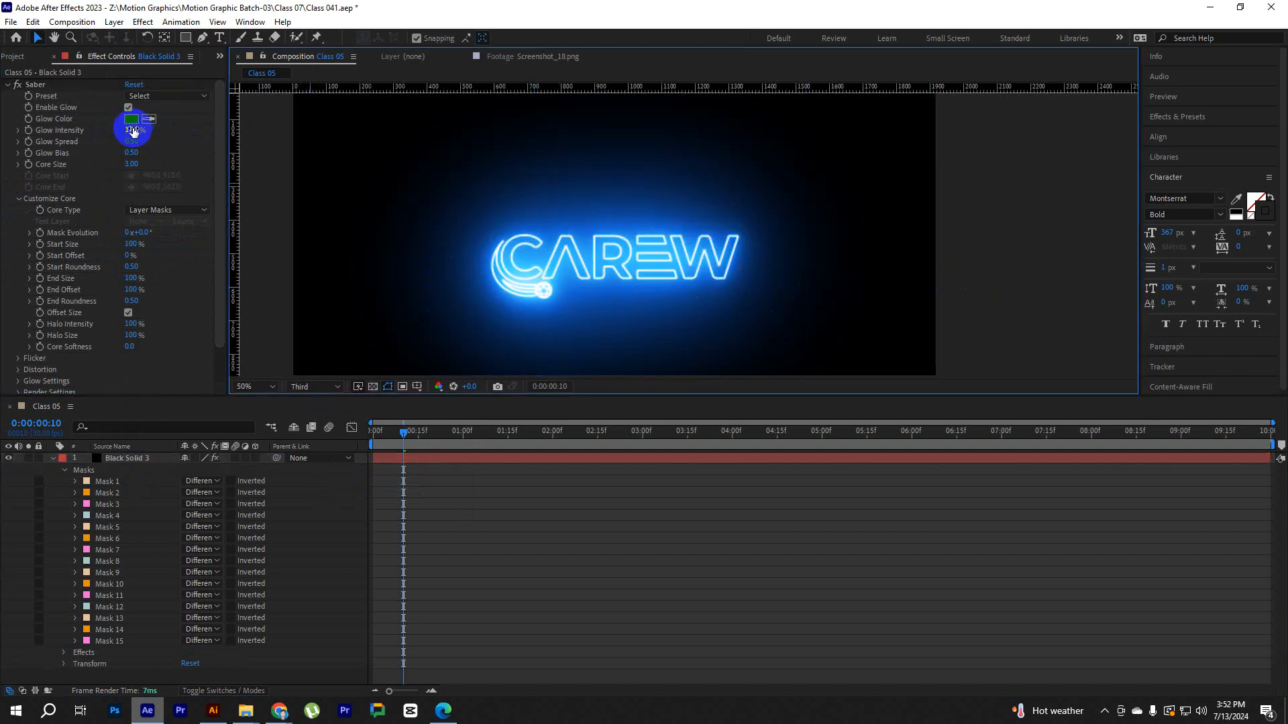
{"action": "left_click", "coordinate": [124, 484]}
{"action": "left_click", "coordinate": [128, 458]}
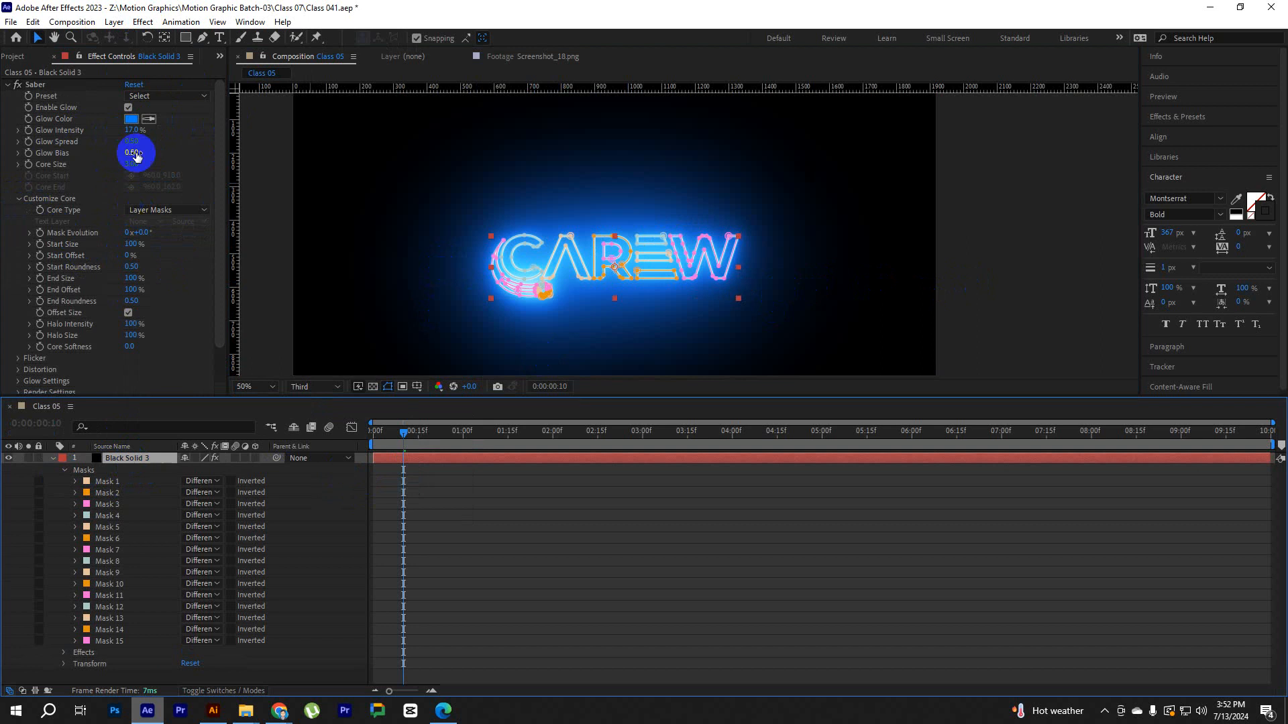
{"action": "left_click", "coordinate": [132, 130]}
{"action": "key", "text": "Return"}
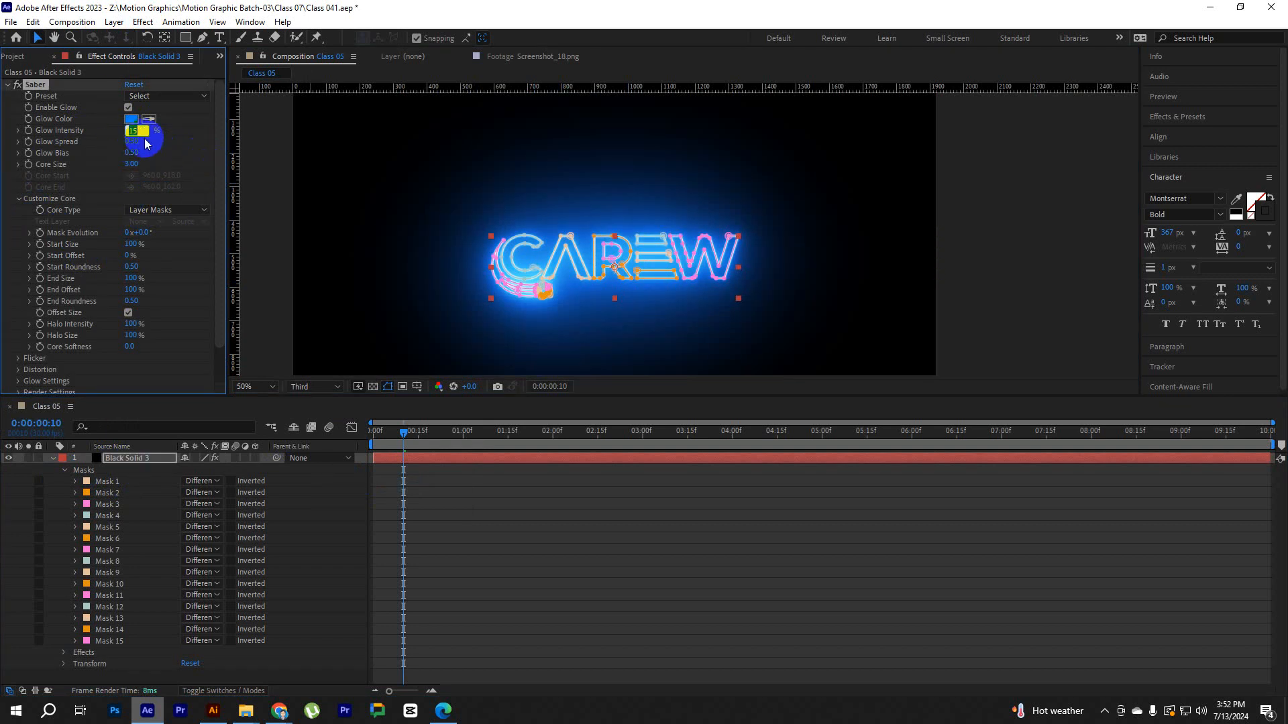
{"action": "key", "text": "Return"}
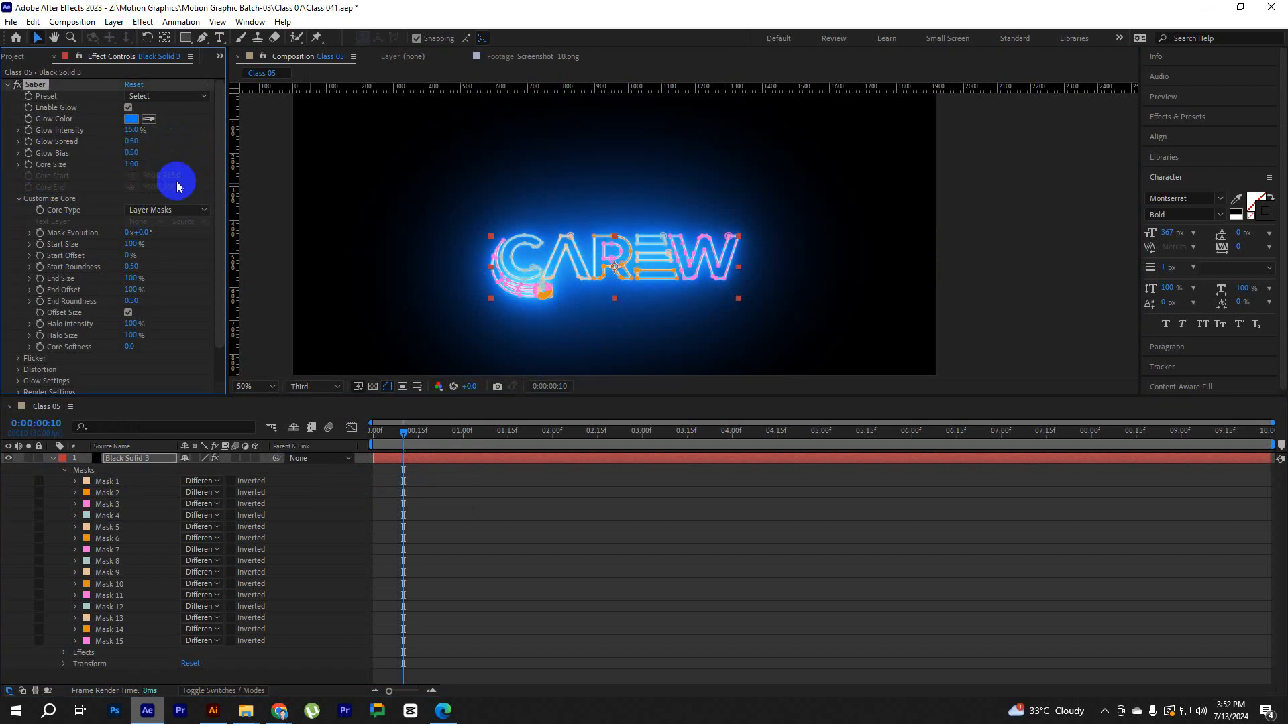
{"action": "left_click", "coordinate": [1003, 241]}
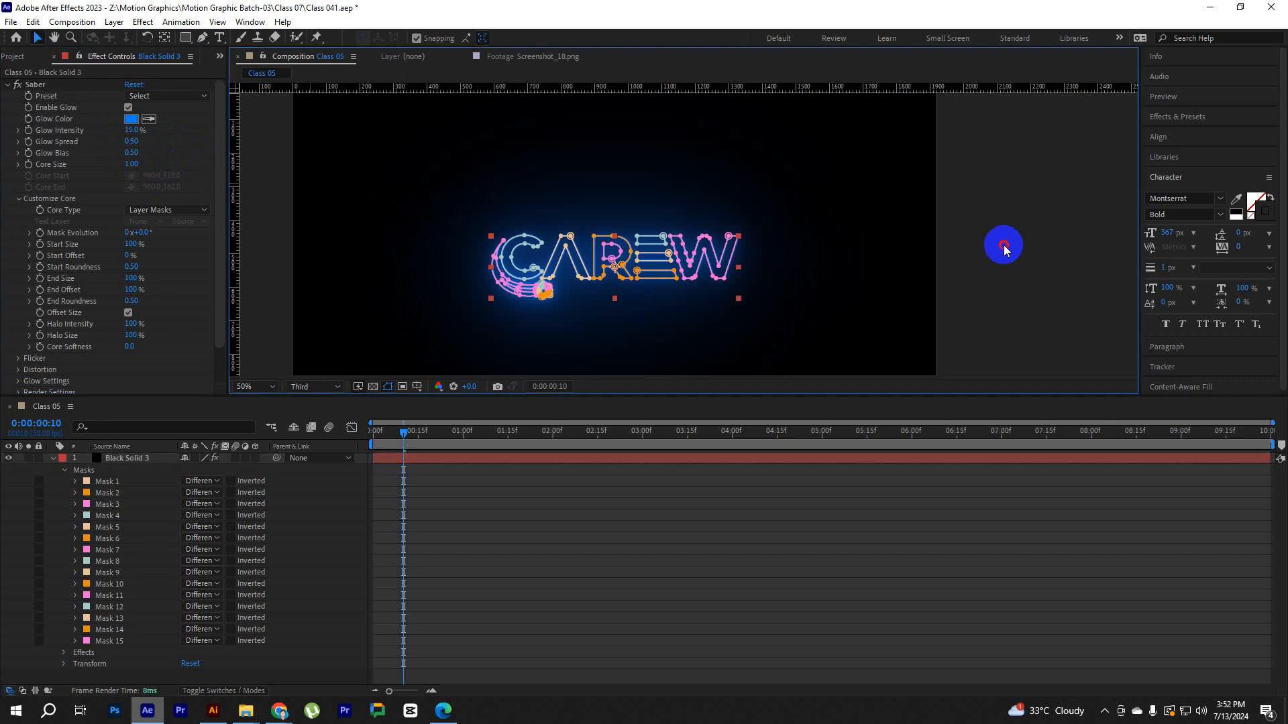
Try Saber Glow Intensity values of 20% and 30% on the CAREW logo outlines.
{"action": "left_click", "coordinate": [135, 130]}
{"action": "type", "text": "2"}
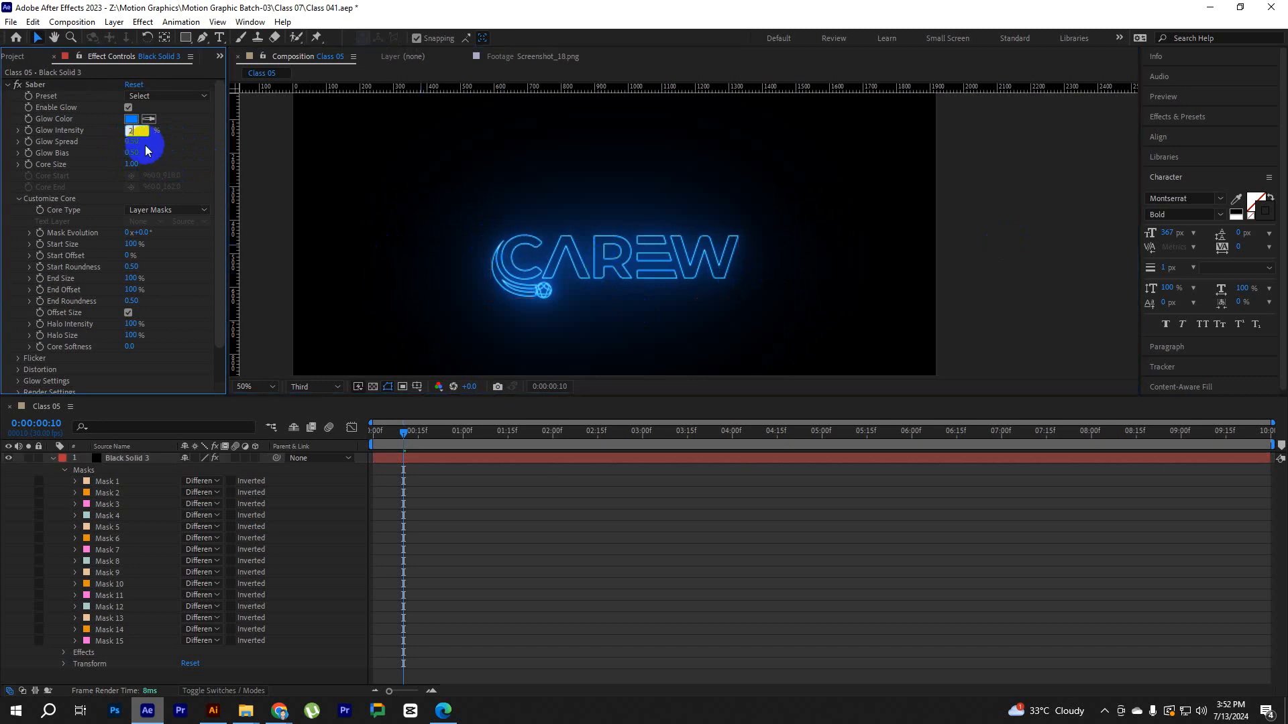
{"action": "type", "text": "0"}
{"action": "key", "text": "Return"}
{"action": "left_click", "coordinate": [114, 459]}
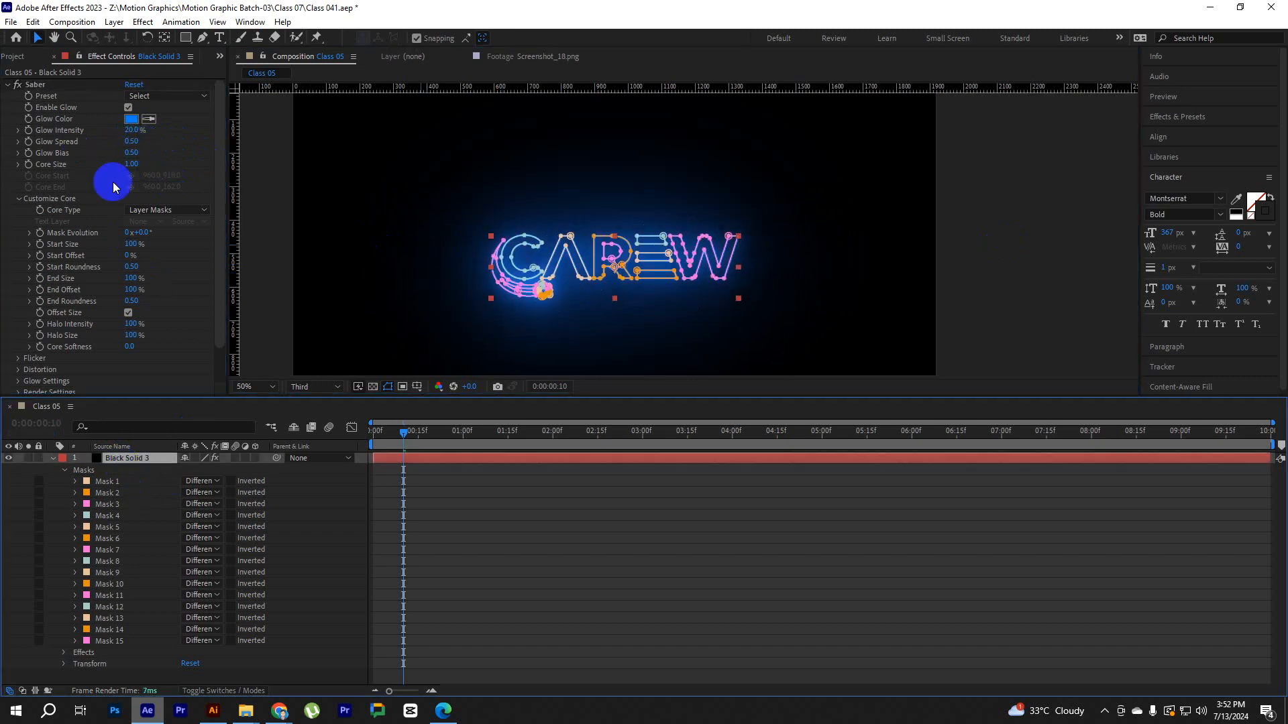
{"action": "left_click", "coordinate": [131, 130]}
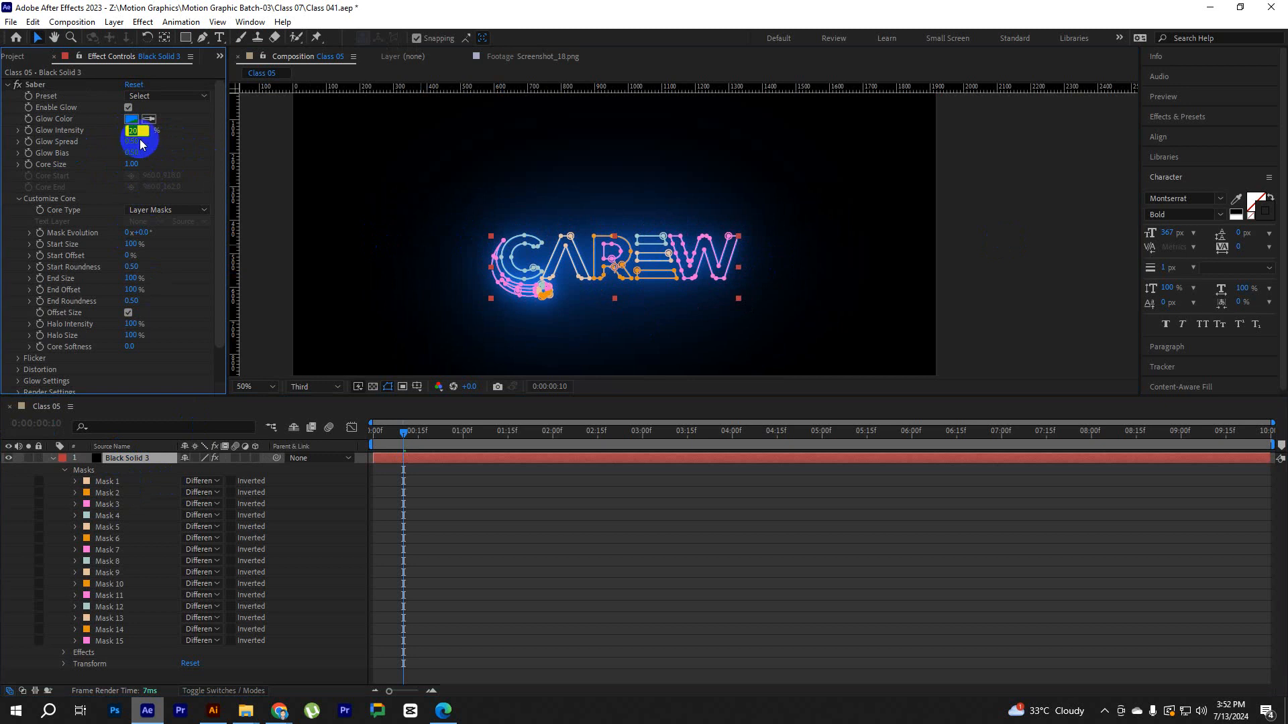
{"action": "key", "text": "Return"}
{"action": "key", "text": "F2"}
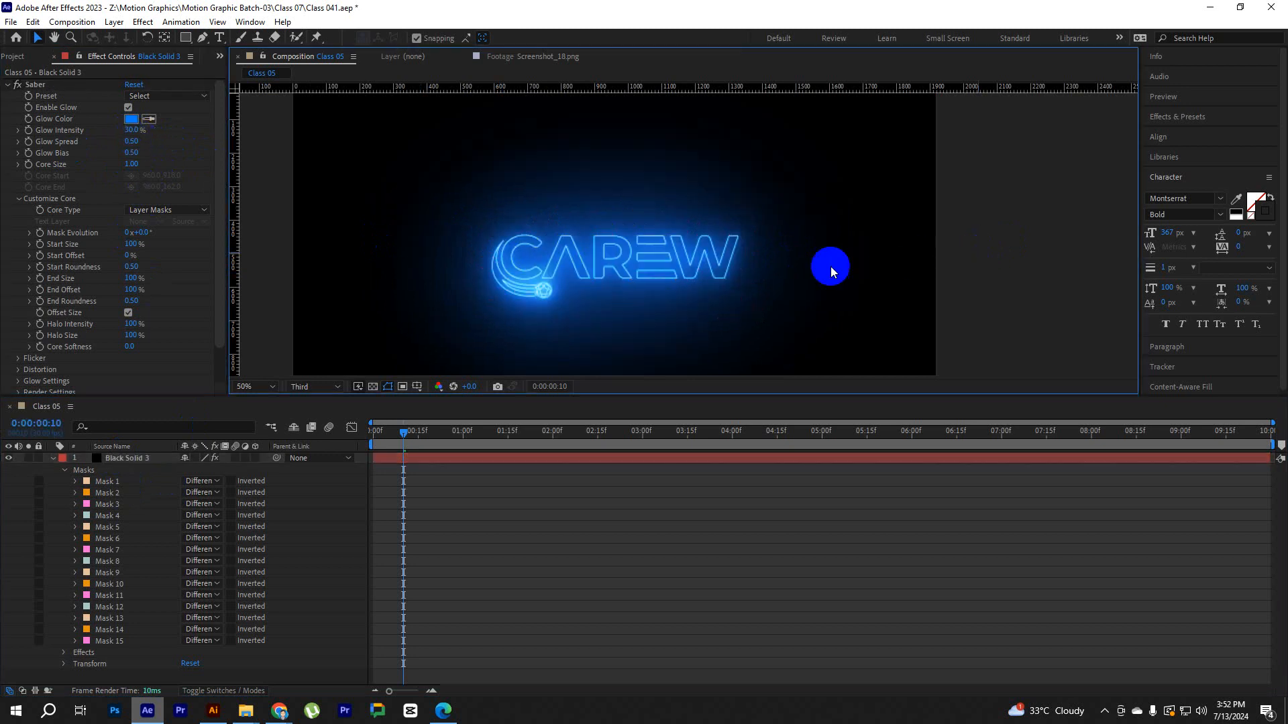
{"action": "scroll", "coordinate": [700, 272], "scroll_direction": "down", "scroll_amount": 1}
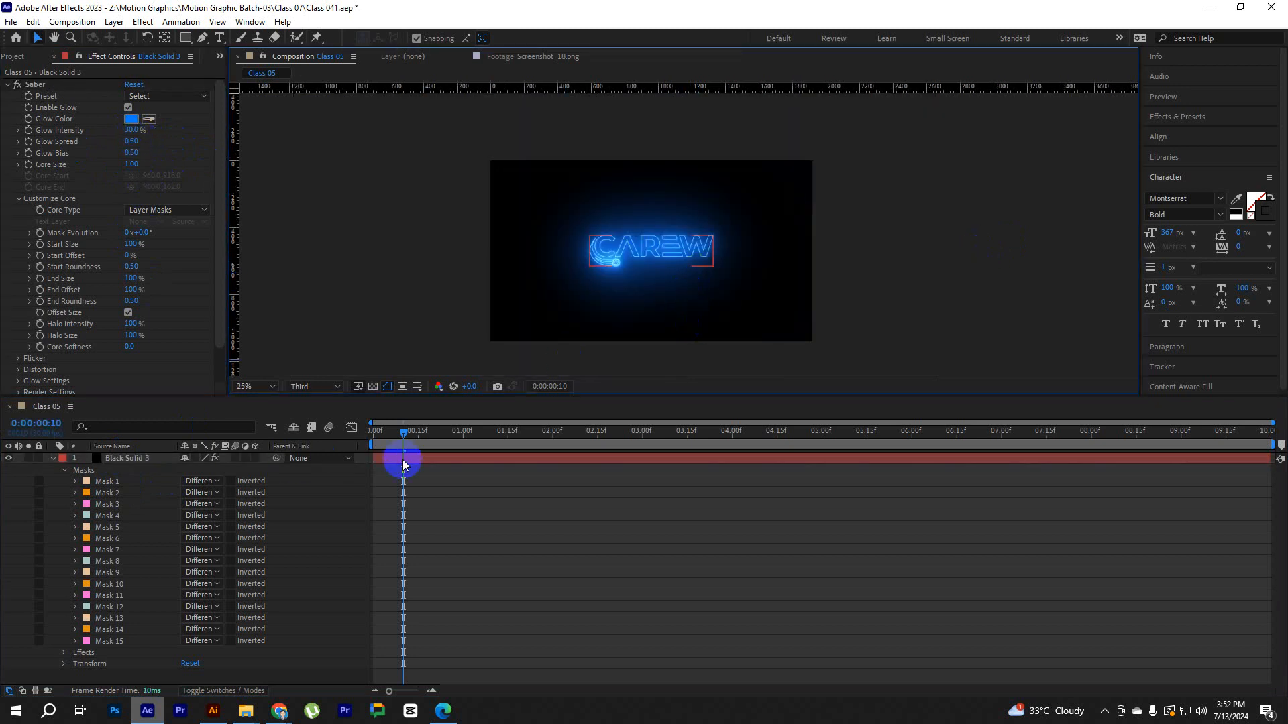
Collapse the properties of Black Solid 3 in the timeline and return the playhead to 0:00:00:00.
{"action": "left_click", "coordinate": [402, 460]}
{"action": "left_click", "coordinate": [682, 297]}
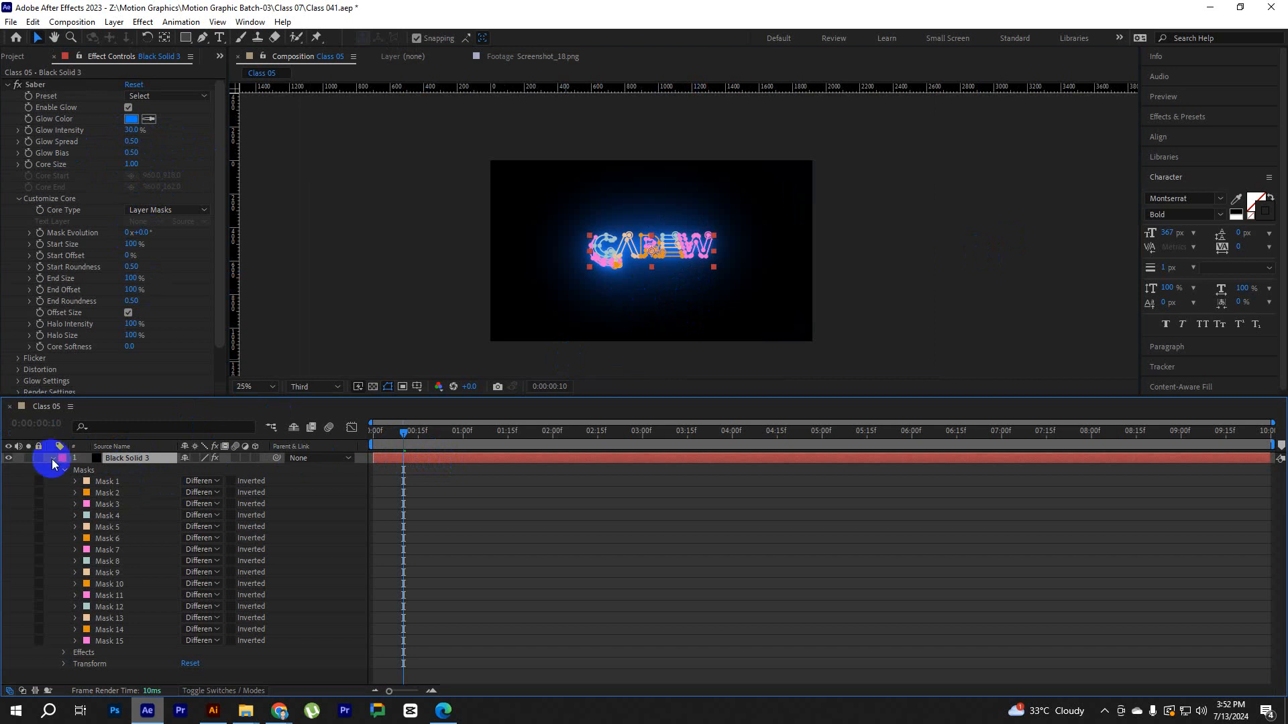
{"action": "left_click", "coordinate": [52, 460]}
{"action": "left_click", "coordinate": [148, 517]}
{"action": "left_click", "coordinate": [137, 458]}
{"action": "left_click", "coordinate": [684, 319]}
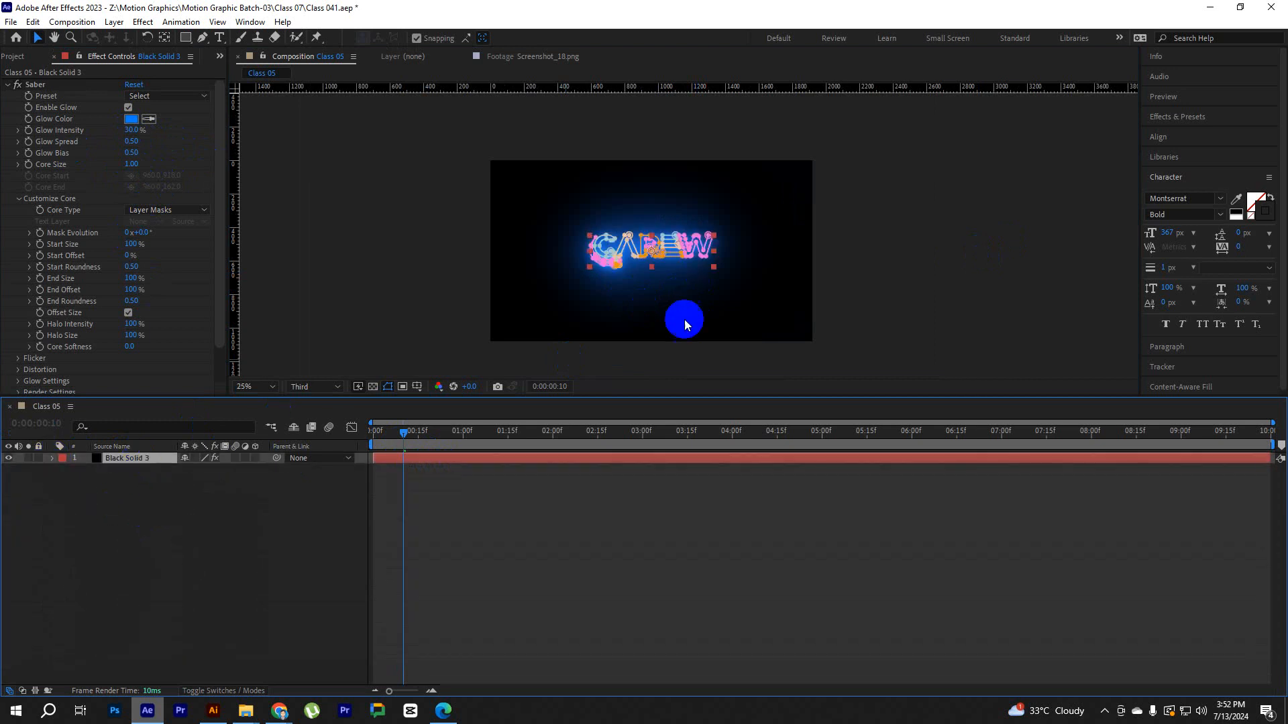
{"action": "scroll", "coordinate": [681, 288], "scroll_direction": "up", "scroll_amount": 2}
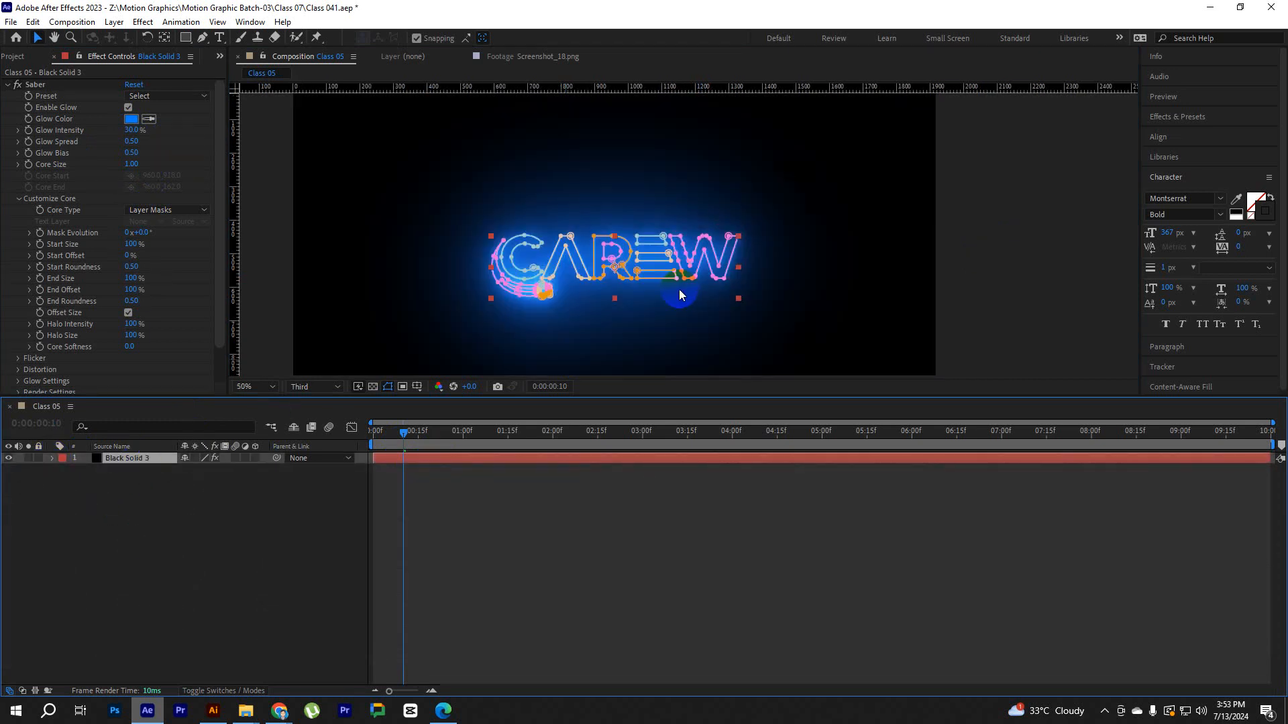
{"action": "left_click_drag", "start_coordinate": [417, 440], "coordinate": [367, 436]}
{"action": "left_click", "coordinate": [221, 502]}
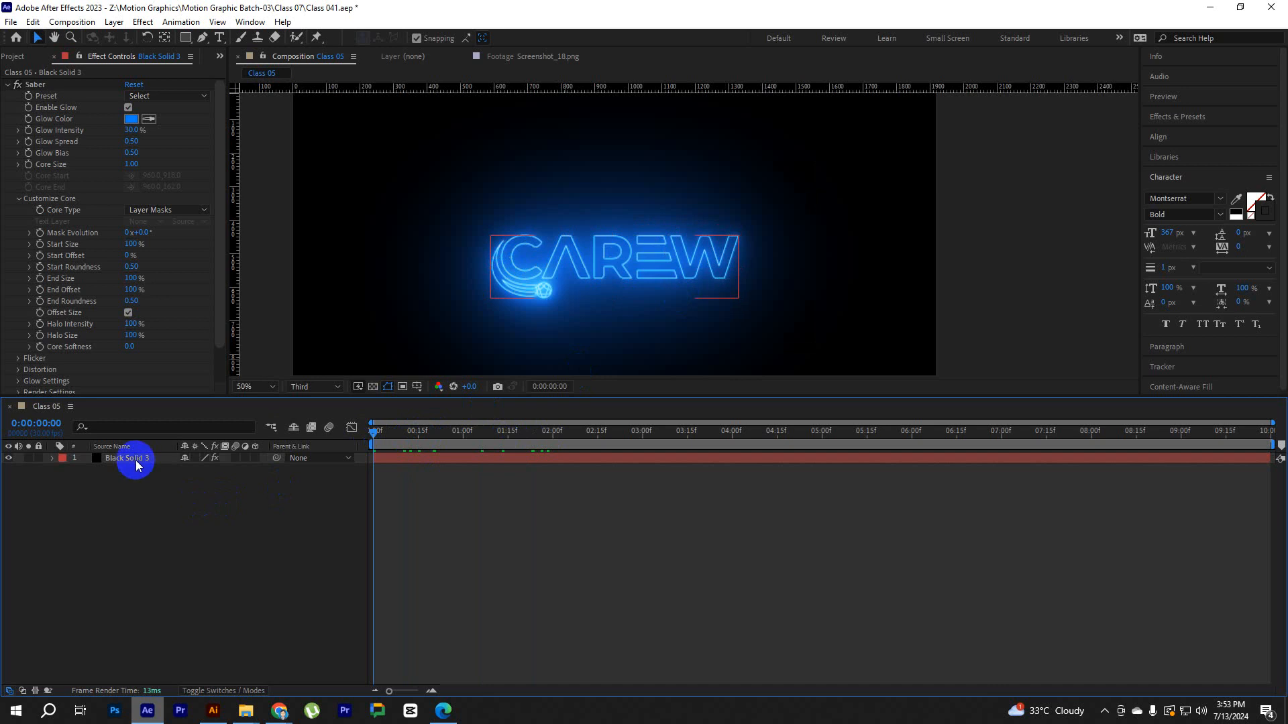
Apply Saber's Fog preset to Black Solid 3 and play a preview of the glowing logo.
{"action": "left_click", "coordinate": [134, 460]}
{"action": "left_click", "coordinate": [168, 96]}
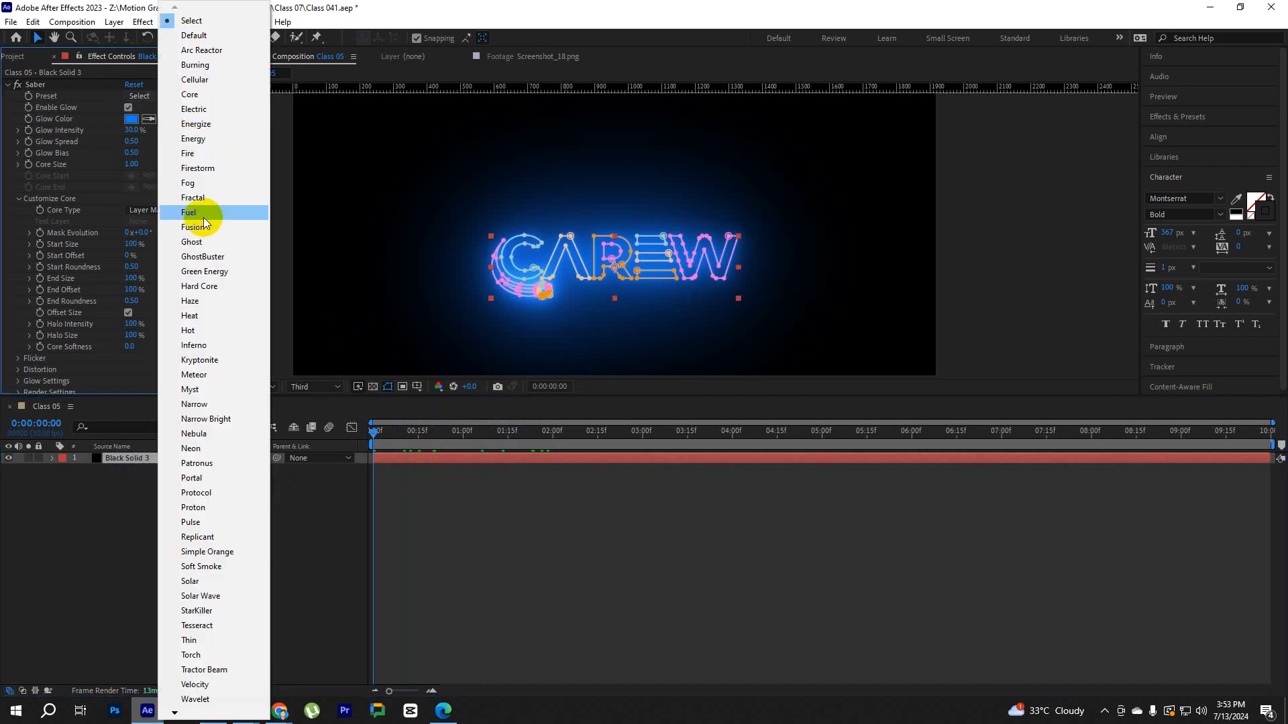
{"action": "left_click", "coordinate": [243, 205]}
{"action": "left_click", "coordinate": [834, 291]}
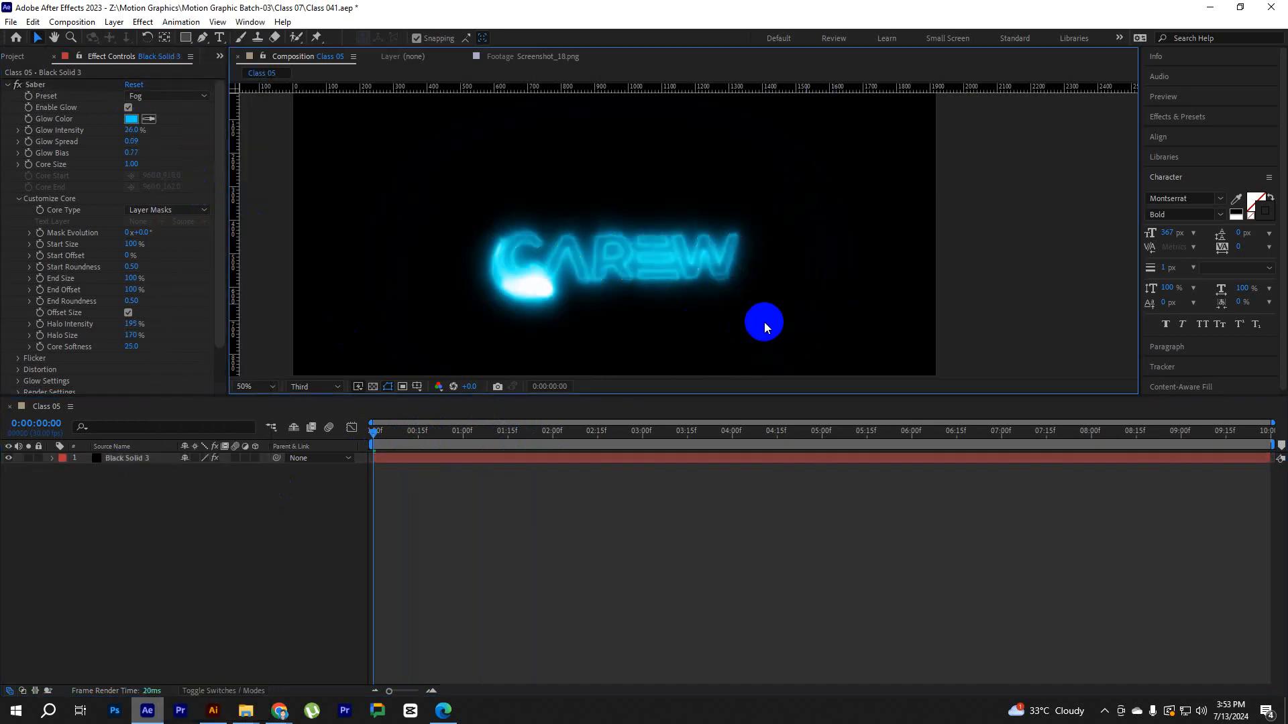
{"action": "left_click", "coordinate": [379, 459]}
{"action": "key", "text": "space"}
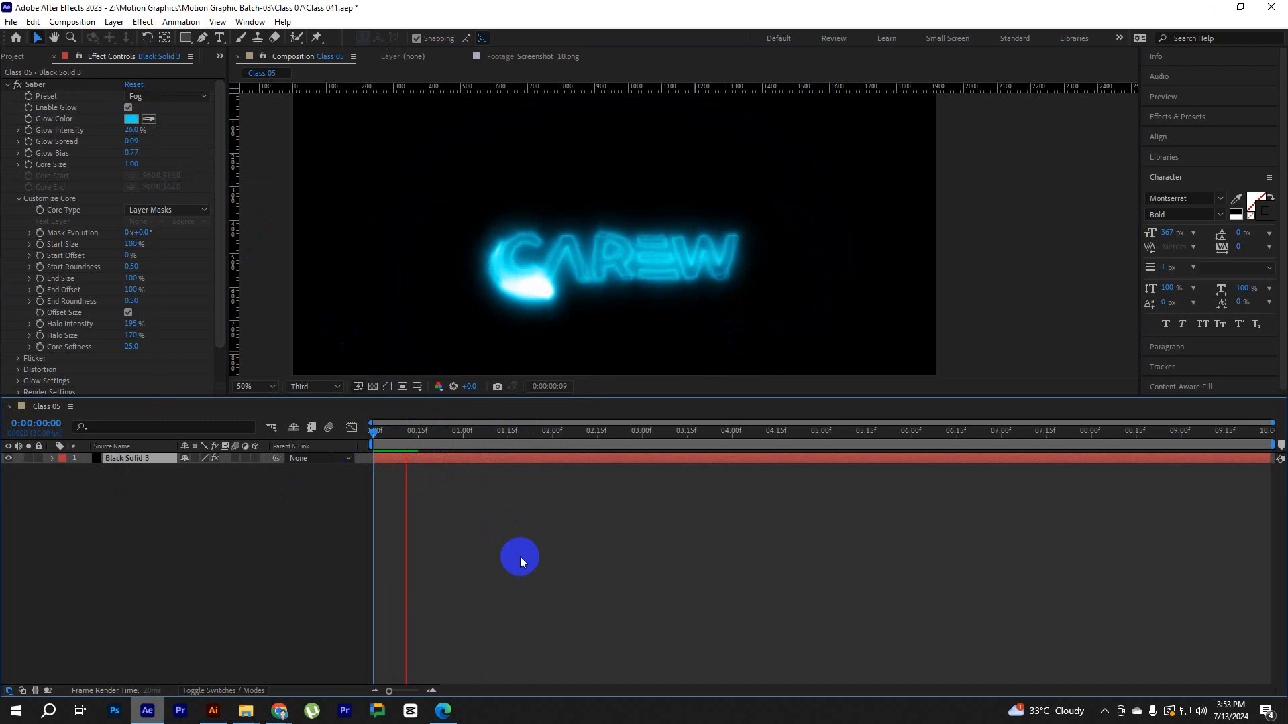
{"action": "key", "text": "space"}
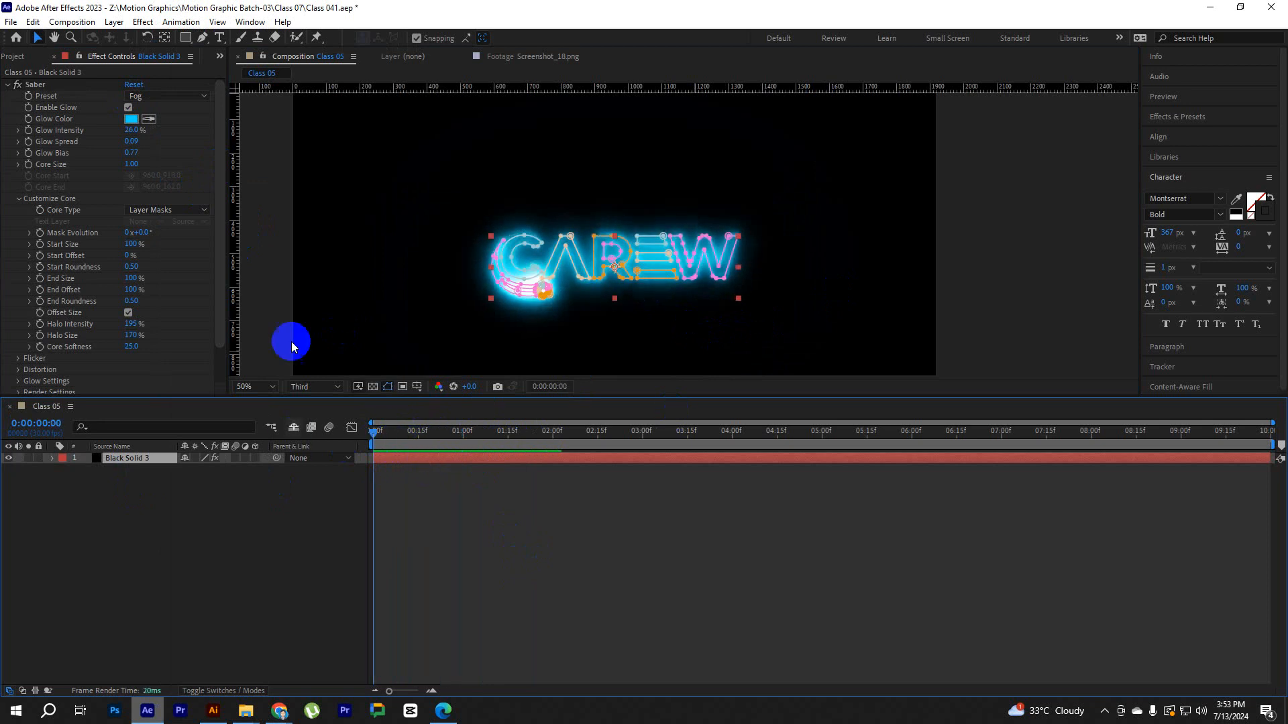
Try Saber's Core preset on the logo, ending with the Default preset.
{"action": "left_click", "coordinate": [161, 95]}
{"action": "left_click", "coordinate": [201, 265]}
{"action": "left_click", "coordinate": [164, 95]}
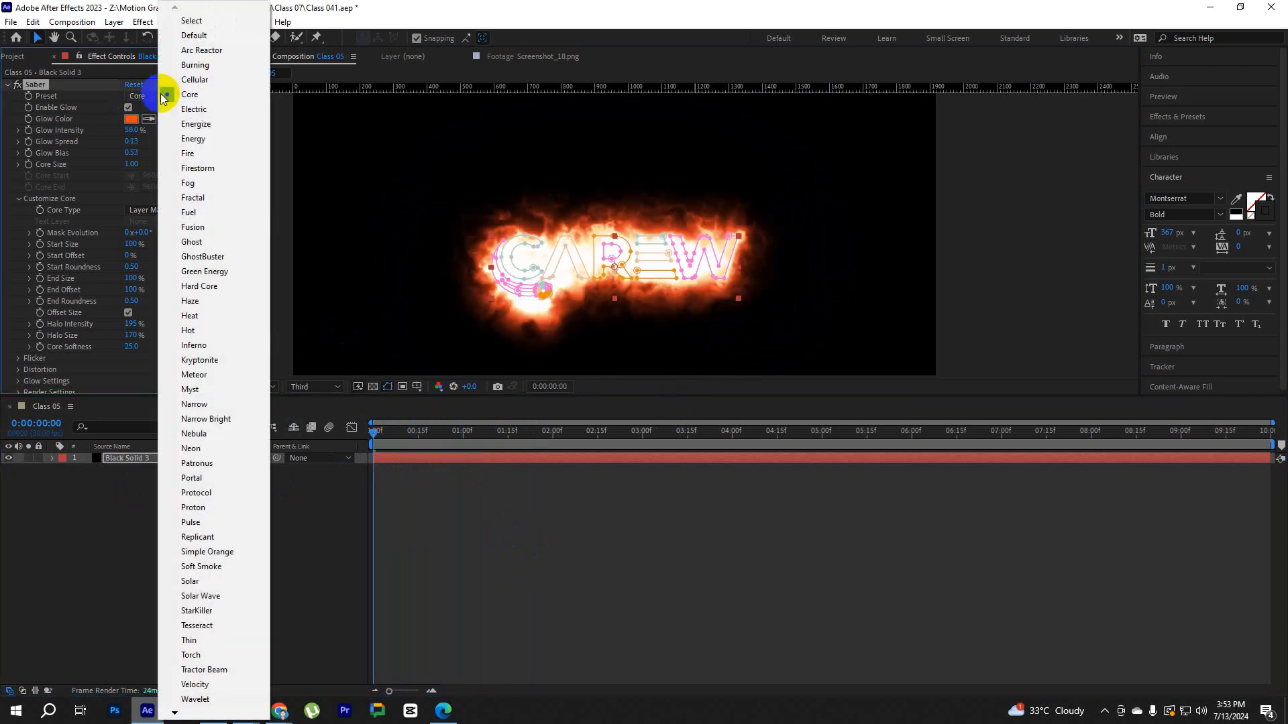
{"action": "left_click", "coordinate": [210, 37]}
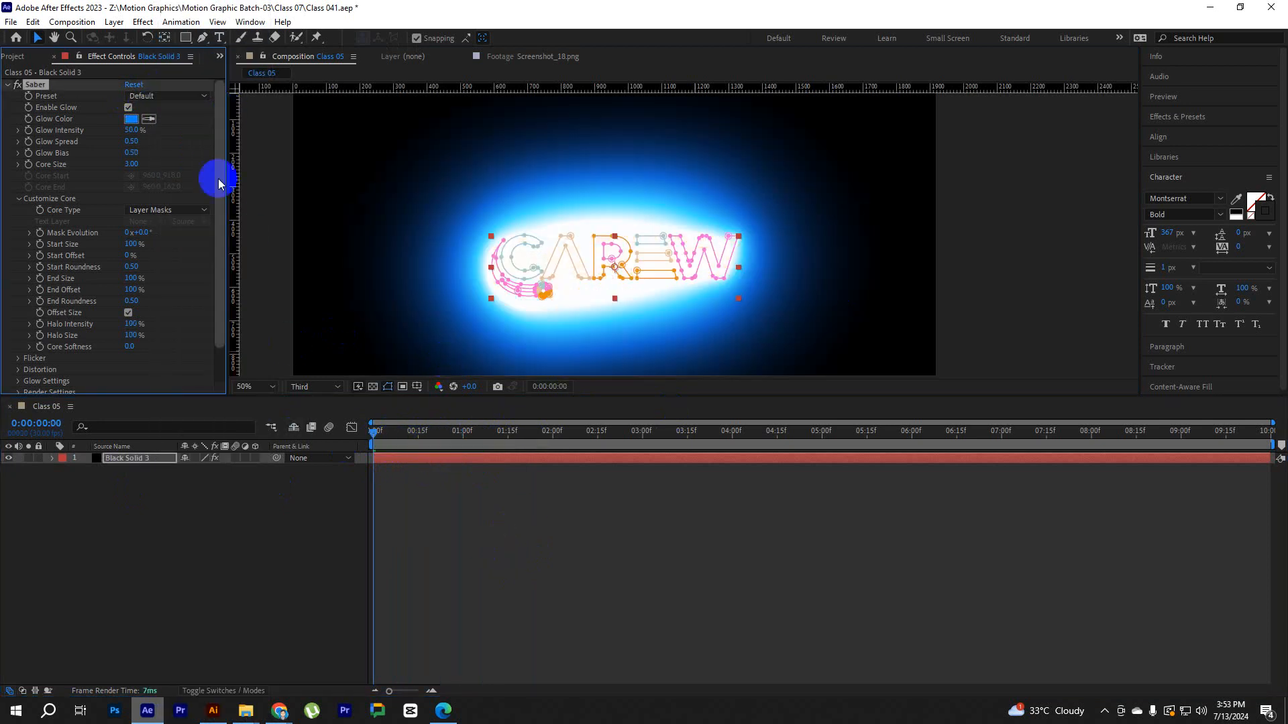
Set Saber's Glow Intensity to 20% and Core Size to 2.00, and return the playhead to the start.
{"action": "left_click", "coordinate": [132, 130]}
{"action": "type", "text": "20"}
{"action": "key", "text": "Return"}
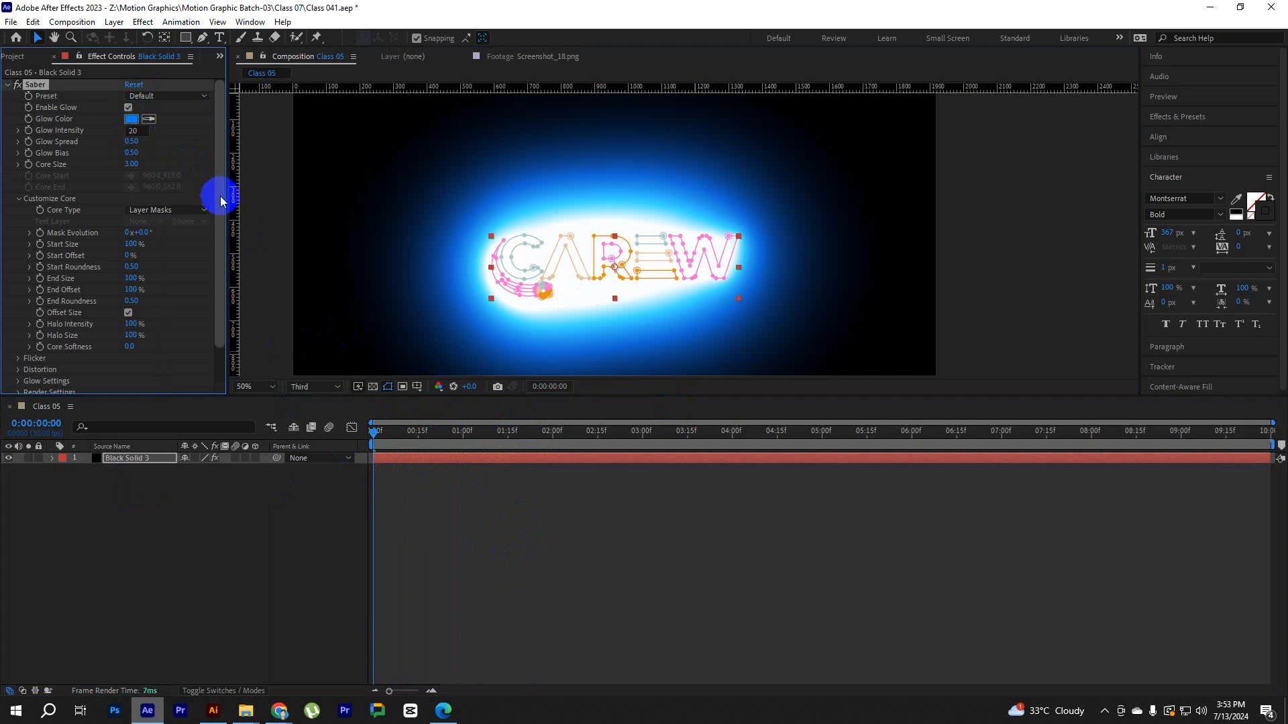
{"action": "type", "text": "2"}
{"action": "key", "text": "Return"}
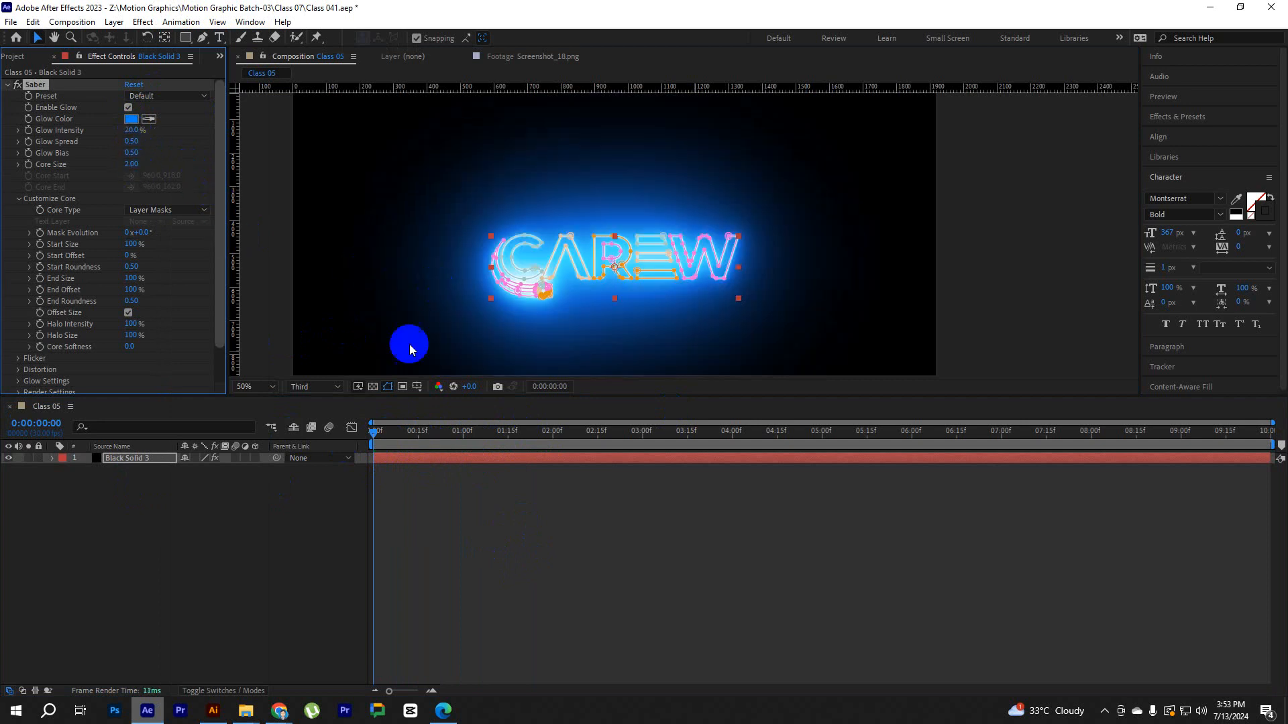
{"action": "left_click", "coordinate": [814, 280]}
{"action": "scroll", "coordinate": [625, 263], "scroll_direction": "down", "scroll_amount": 1}
{"action": "left_click_drag", "start_coordinate": [435, 428], "coordinate": [359, 442]}
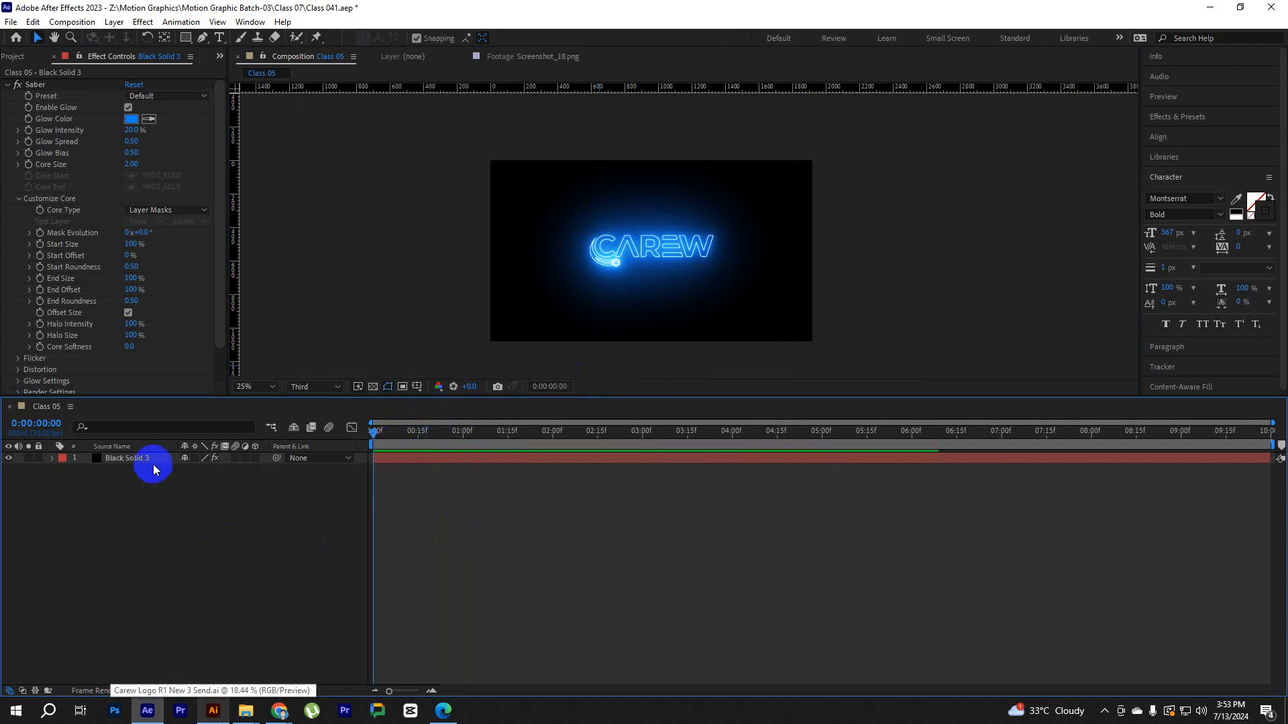
Draw a rectangular mask around the CAREW logo on Black Solid 3 and move it above Mask 1.
{"action": "left_click", "coordinate": [131, 458]}
{"action": "left_click", "coordinate": [186, 37]}
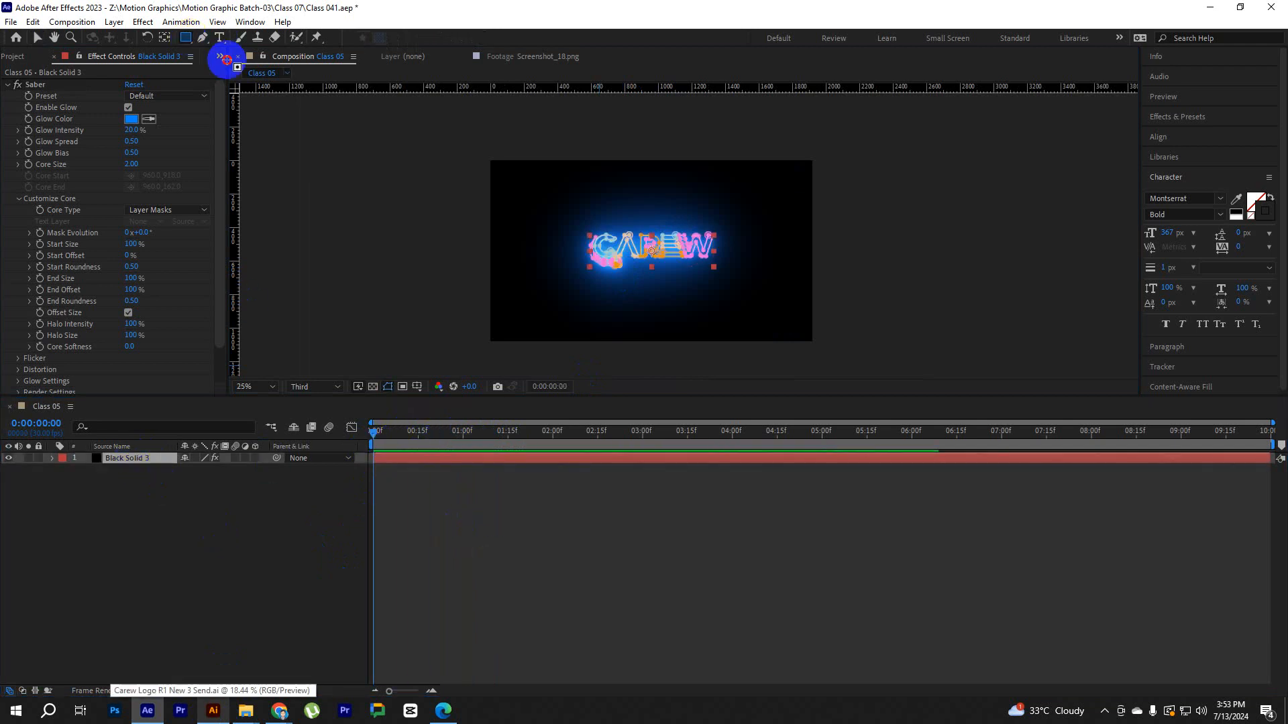
{"action": "left_click_drag", "start_coordinate": [585, 223], "coordinate": [746, 290]}
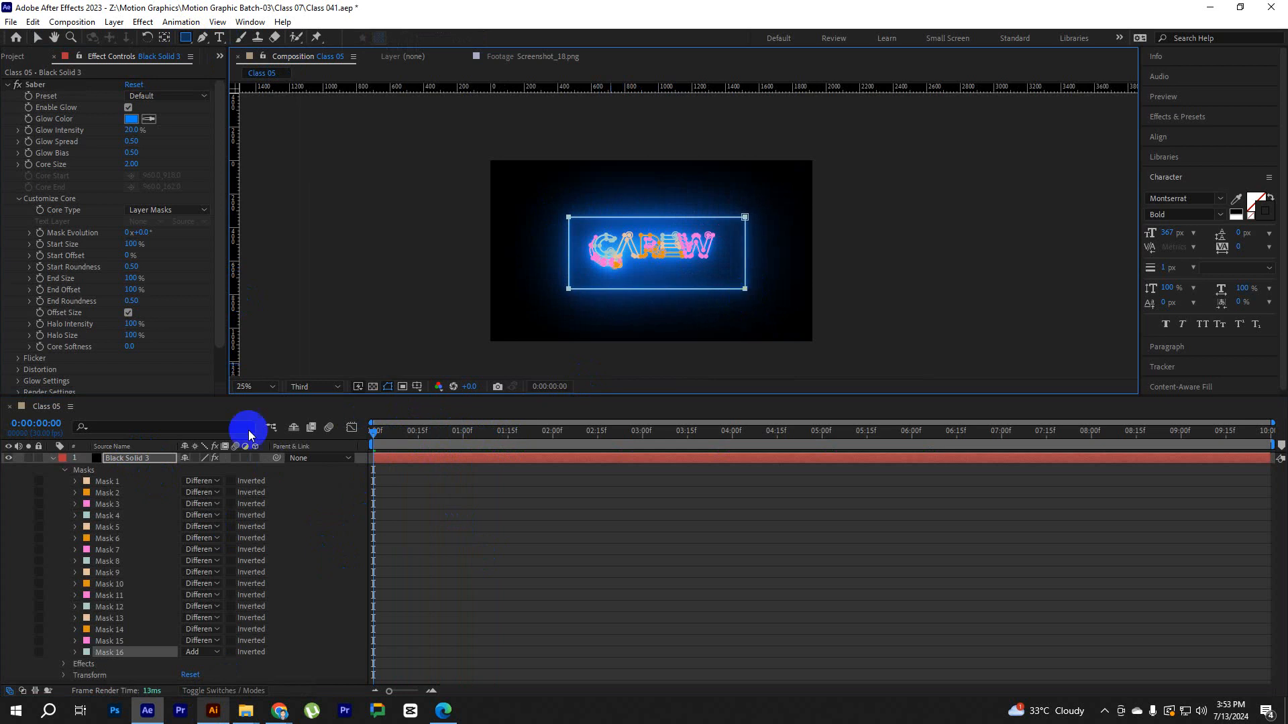
{"action": "left_click_drag", "start_coordinate": [106, 653], "coordinate": [113, 481]}
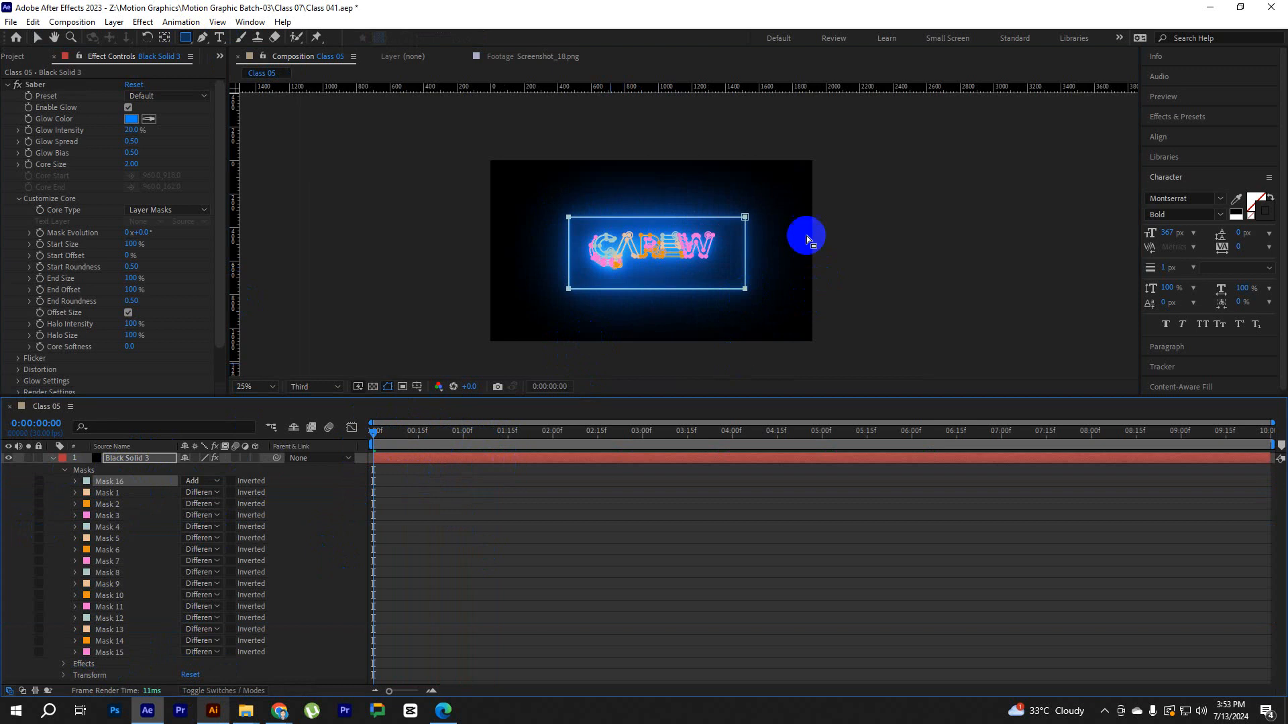
Try narrowing the rectangular mask towards its left edge, then undo the mask changes and collapse the layer.
{"action": "key", "text": "v"}
{"action": "left_click_drag", "start_coordinate": [784, 189], "coordinate": [715, 359]}
{"action": "left_click_drag", "start_coordinate": [744, 289], "coordinate": [589, 290]}
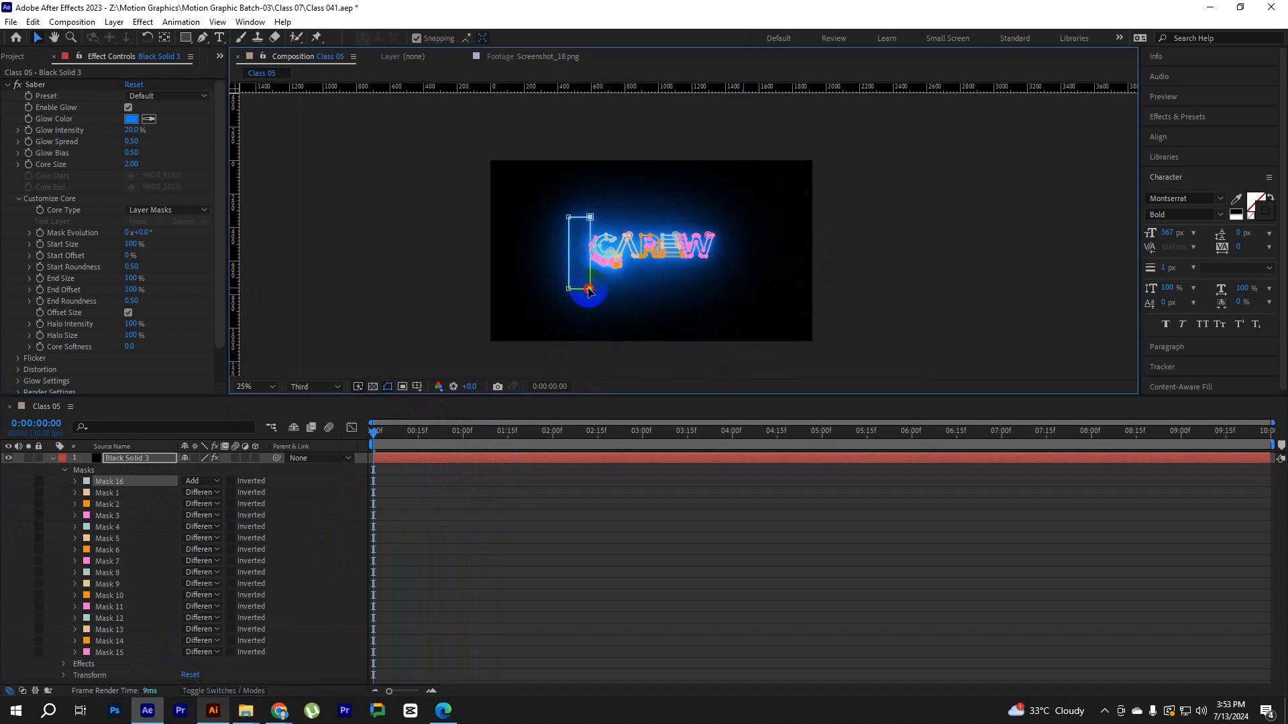
{"action": "key", "text": "ctrl+z"}
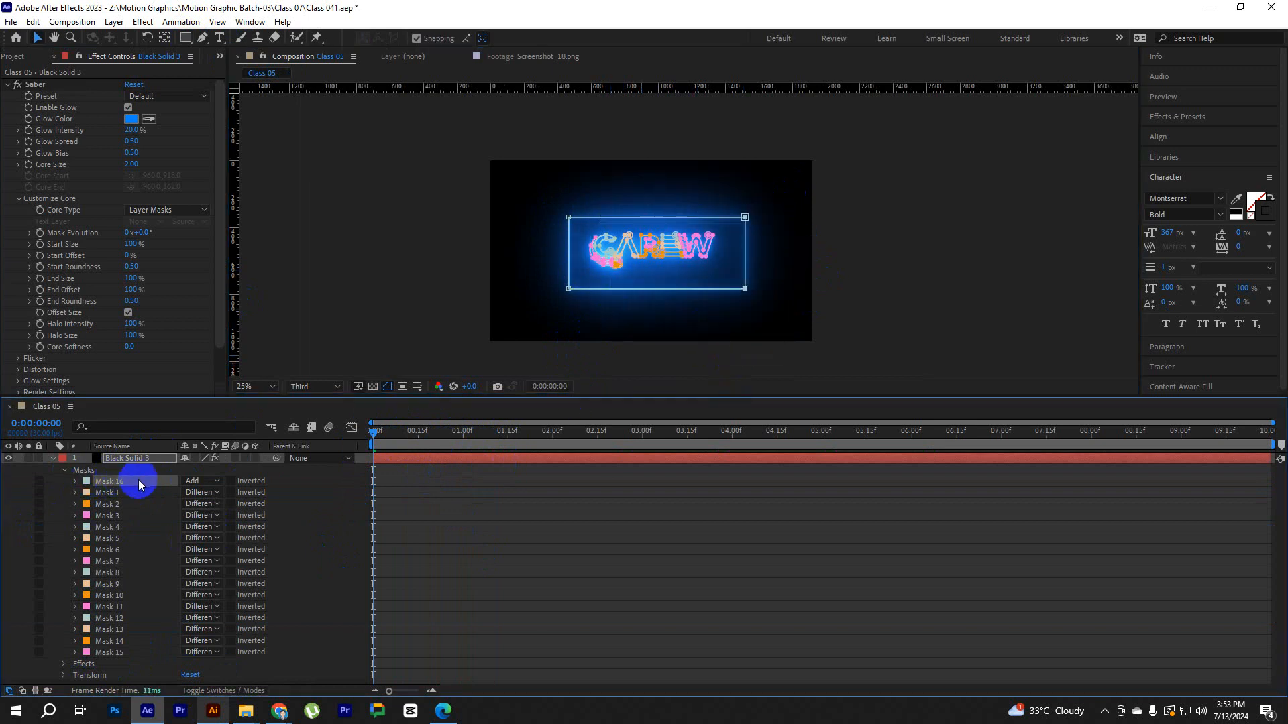
{"action": "left_click", "coordinate": [139, 485]}
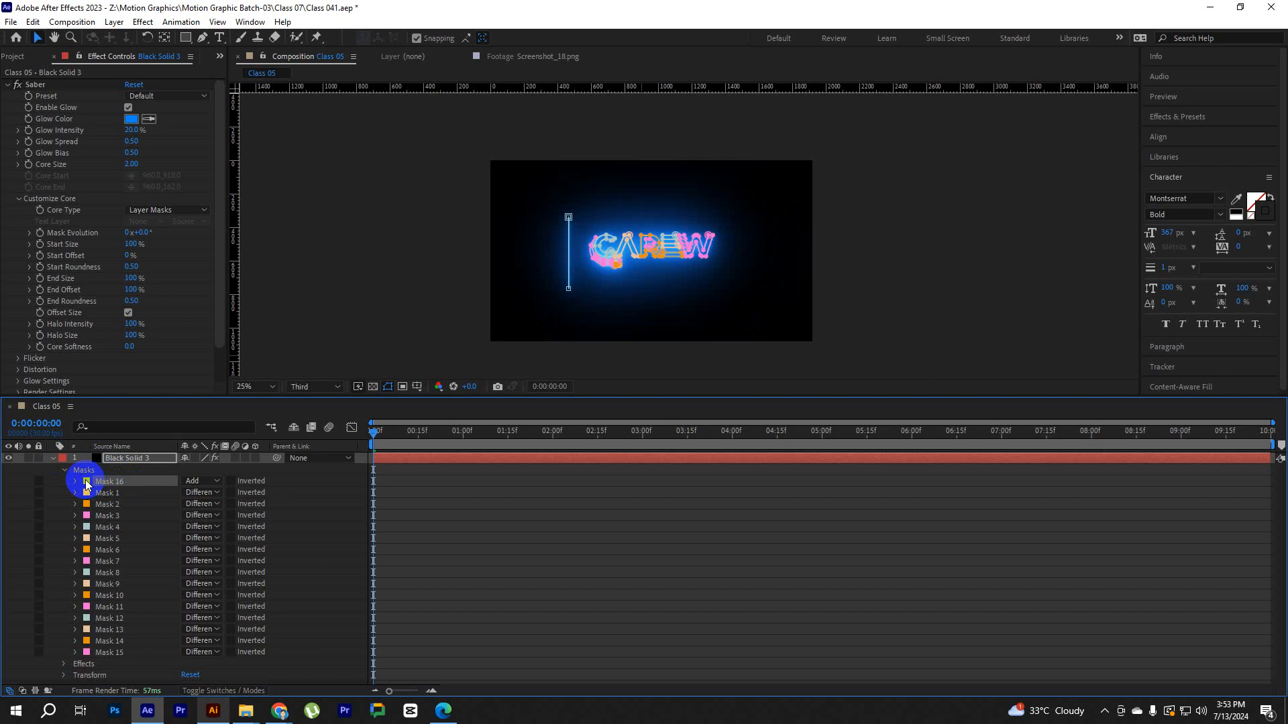
{"action": "left_click", "coordinate": [53, 458]}
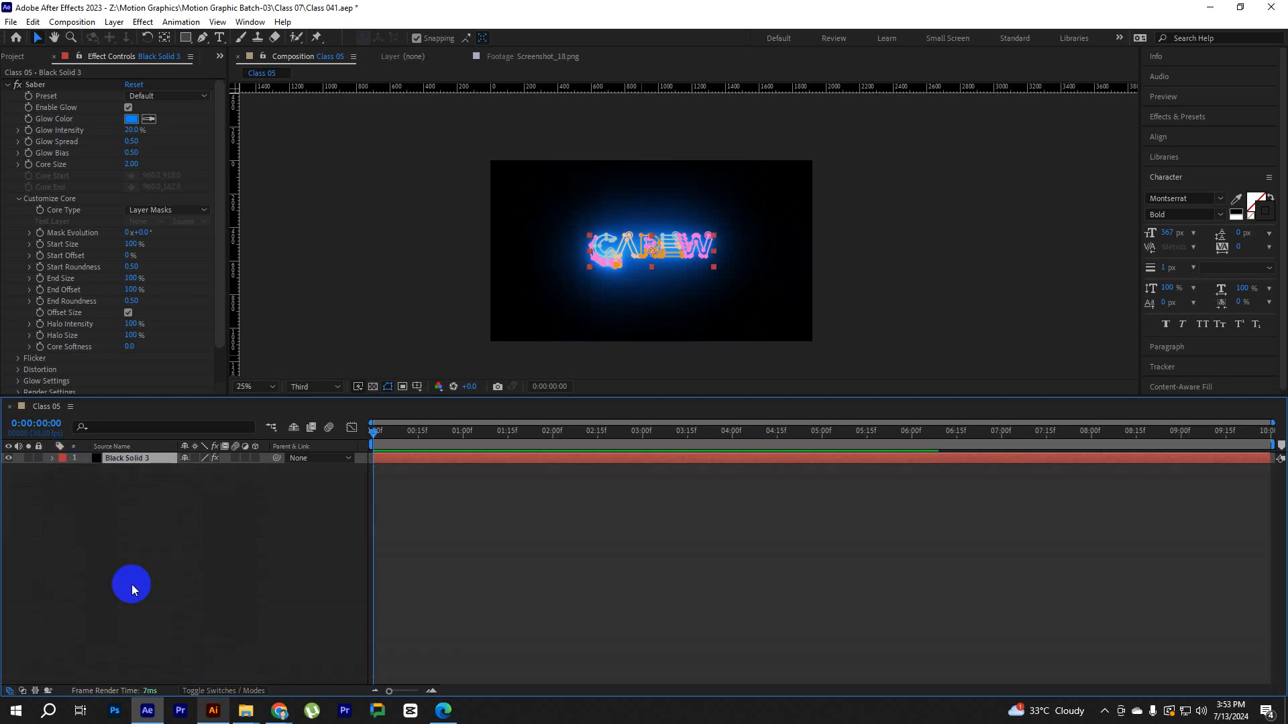
{"action": "left_click", "coordinate": [131, 585]}
{"action": "left_click", "coordinate": [139, 460]}
{"action": "left_click", "coordinate": [692, 357]}
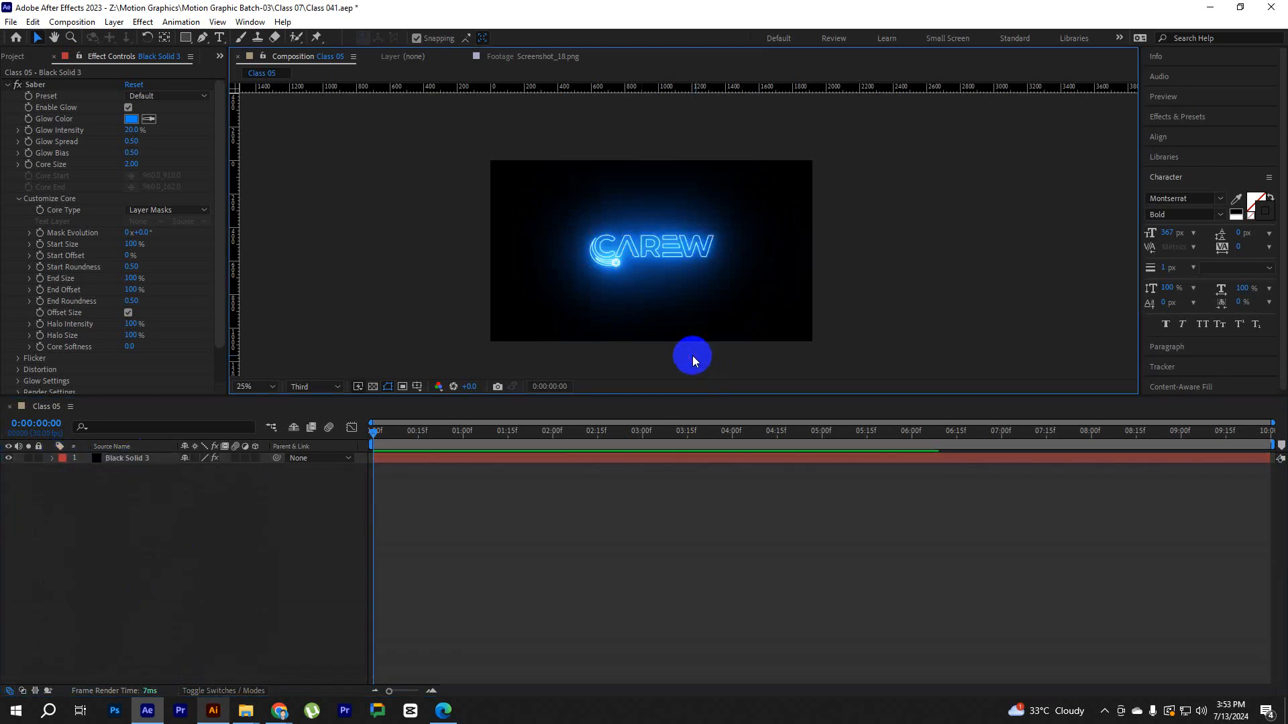
{"action": "left_click", "coordinate": [132, 461]}
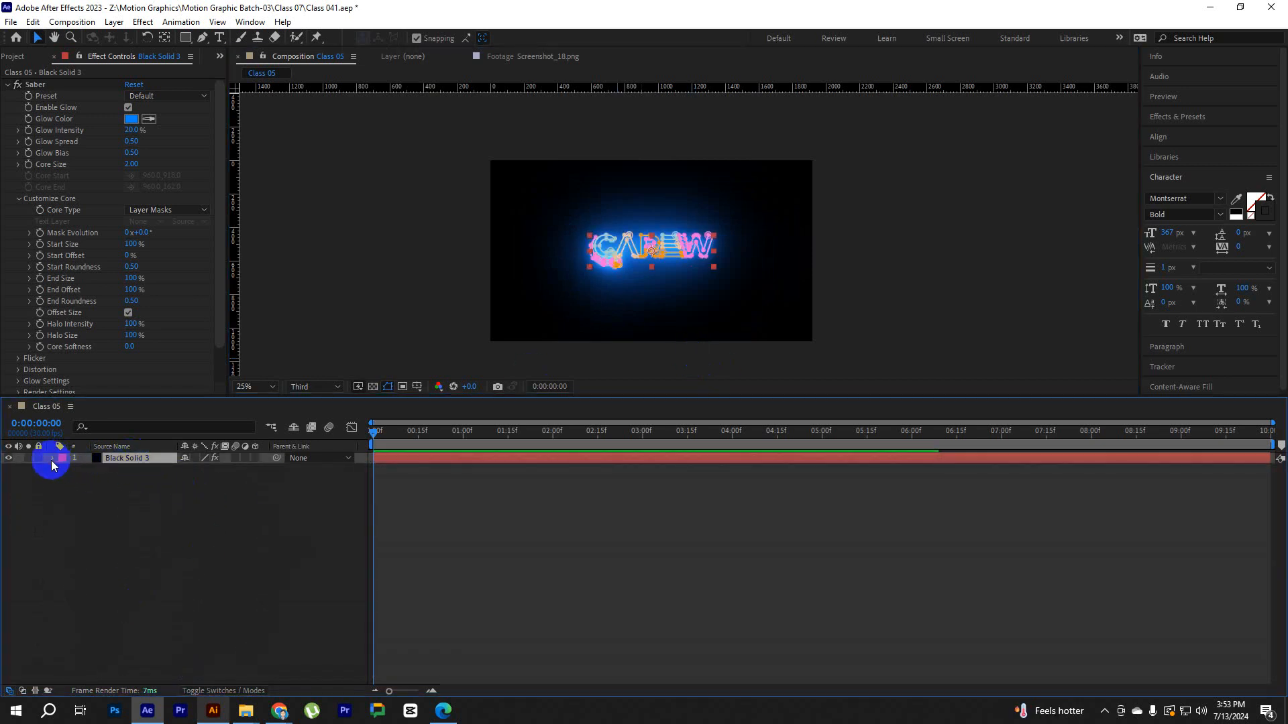
{"action": "left_click", "coordinate": [51, 458]}
{"action": "left_click", "coordinate": [64, 472]}
{"action": "left_click", "coordinate": [130, 562]}
{"action": "left_click", "coordinate": [132, 461]}
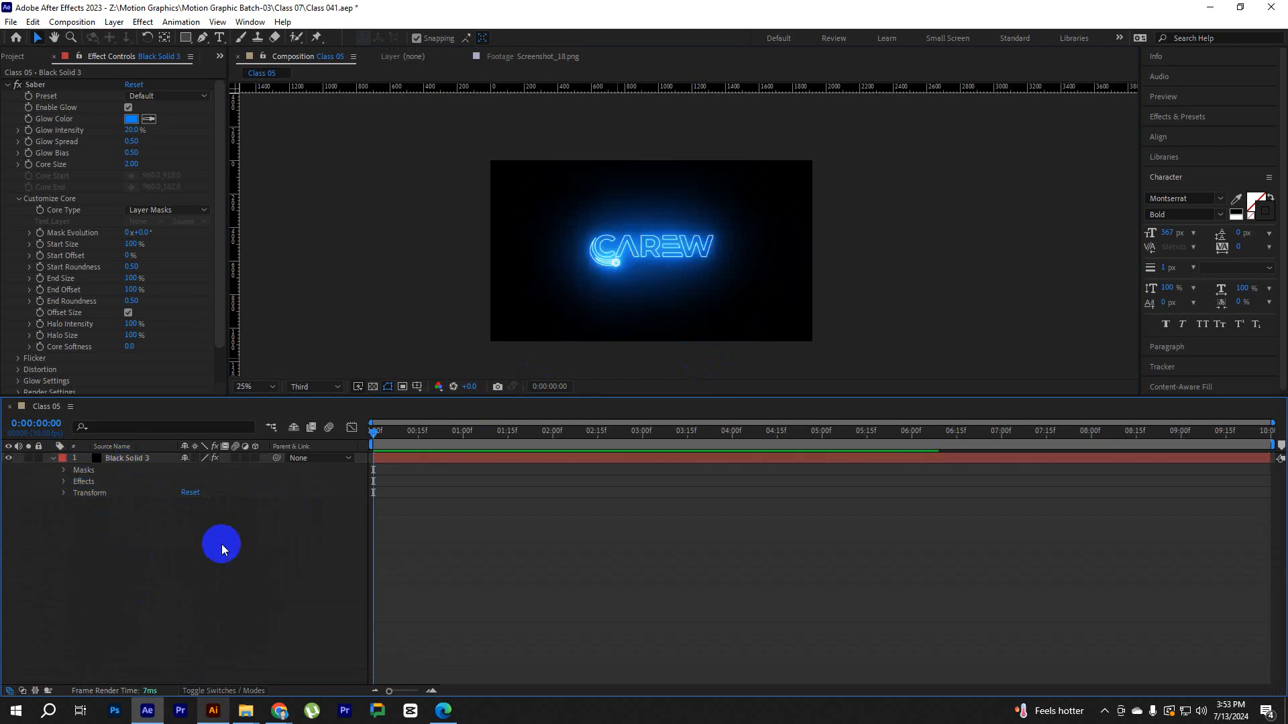
Draw a new rectangular mask enclosing the CAREW logo on Black Solid 3 and place it first in the mask order.
{"action": "left_click", "coordinate": [135, 458]}
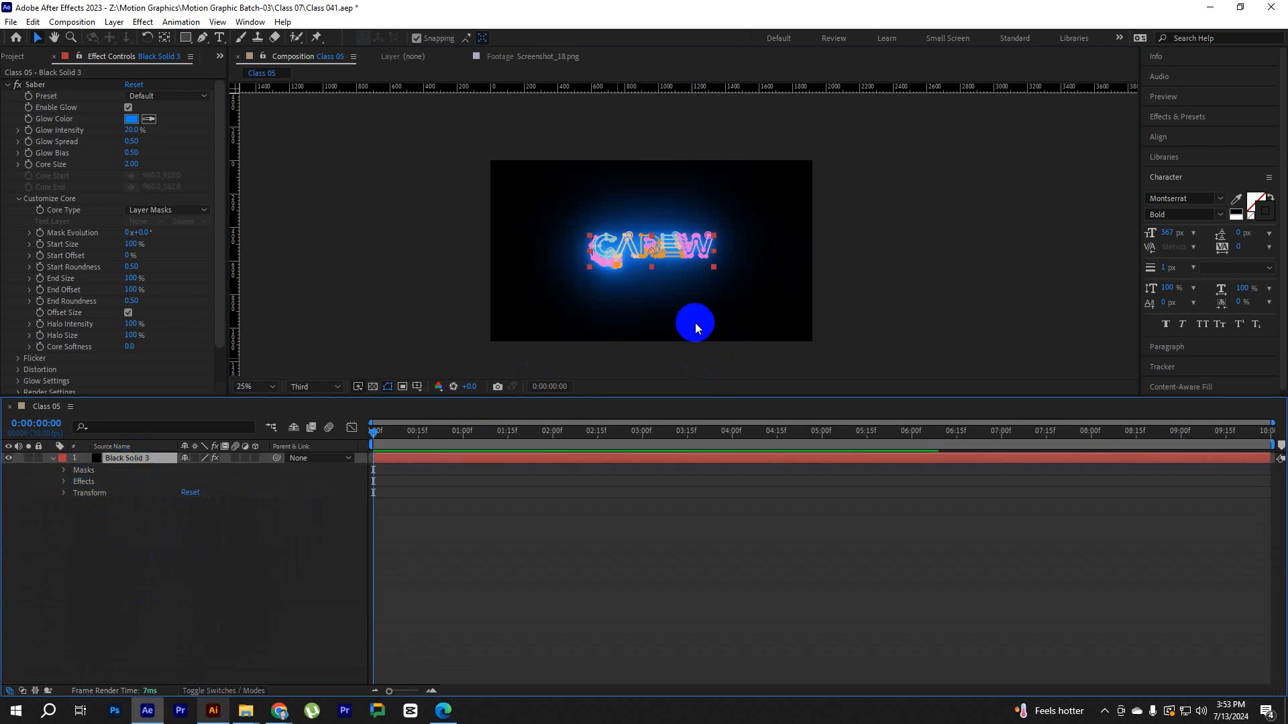
{"action": "left_click", "coordinate": [183, 38]}
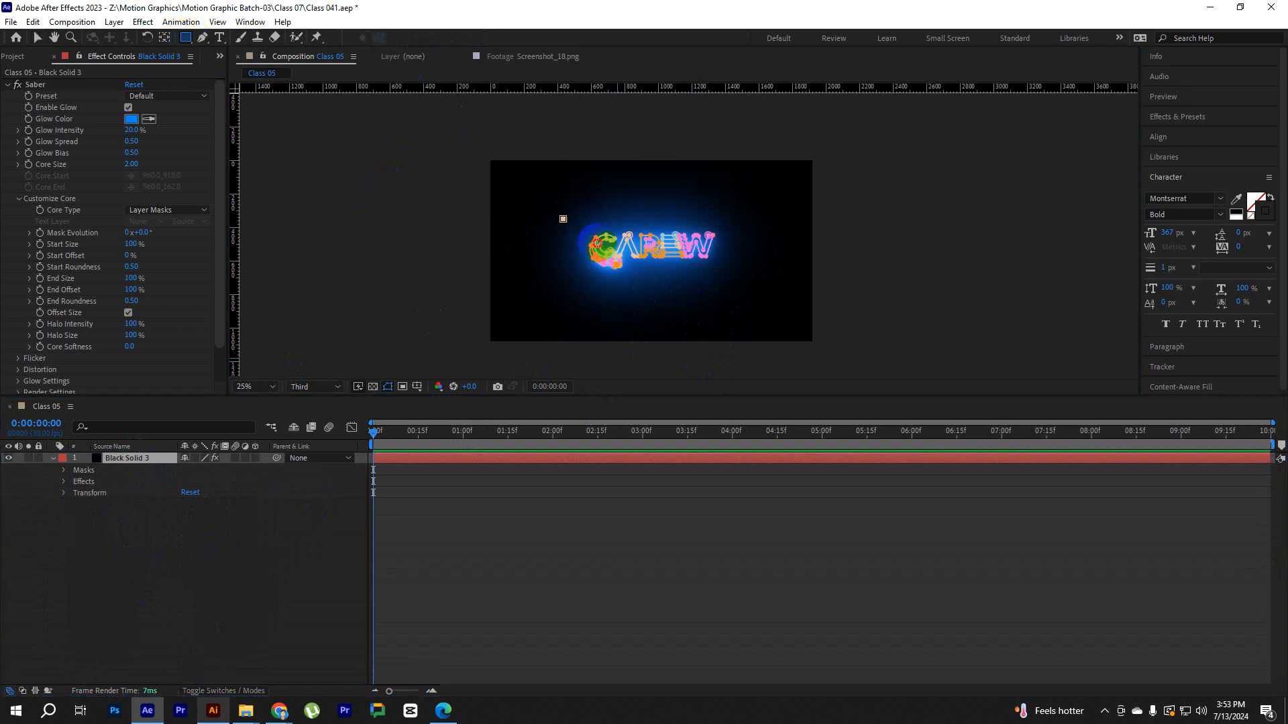
{"action": "left_click_drag", "start_coordinate": [563, 219], "coordinate": [727, 292]}
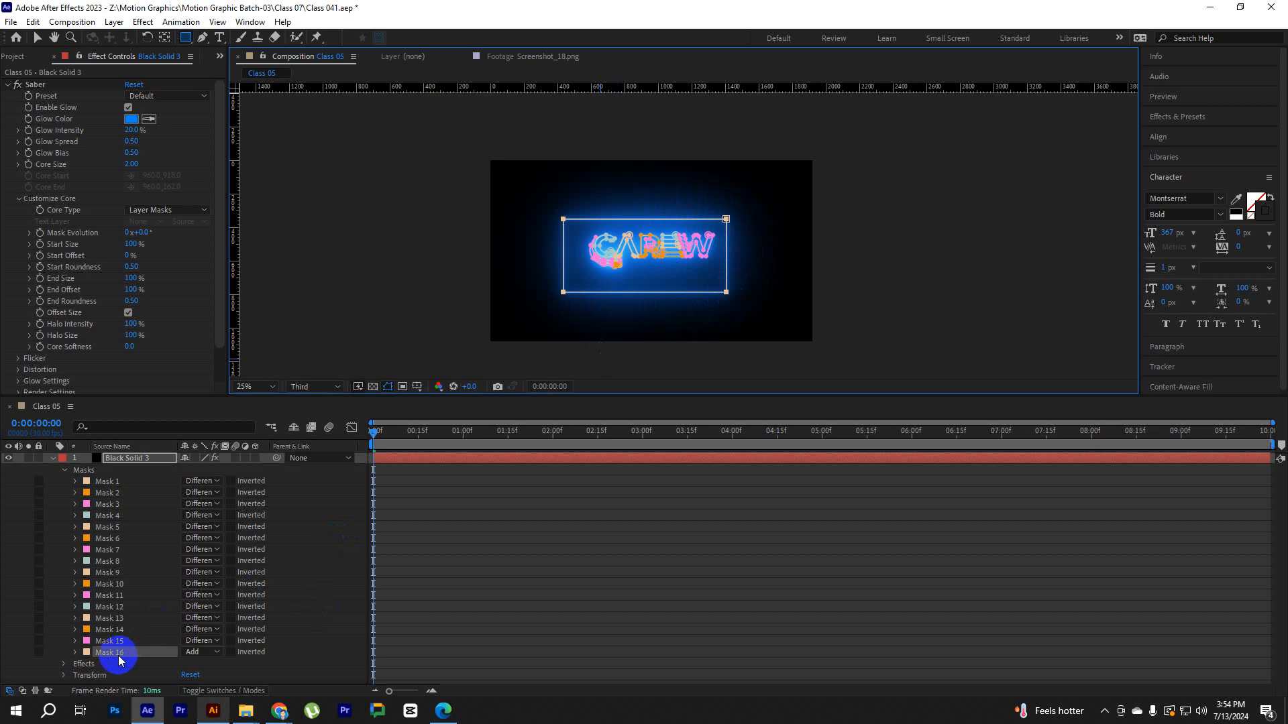
{"action": "left_click_drag", "start_coordinate": [119, 661], "coordinate": [115, 478]}
Try the Subtract, Intersect and Darken modes on Mask 16, returning its mode to Add.
{"action": "left_click", "coordinate": [217, 481]}
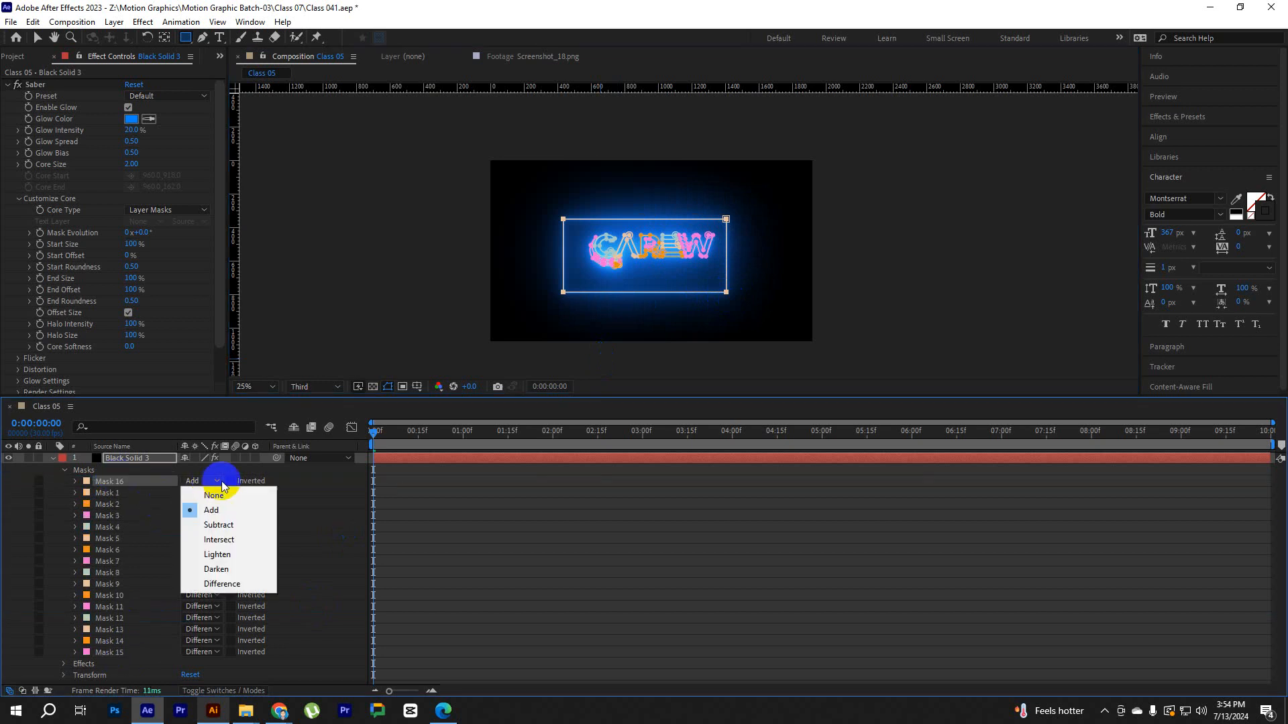
{"action": "left_click", "coordinate": [219, 524]}
{"action": "left_click", "coordinate": [210, 482]}
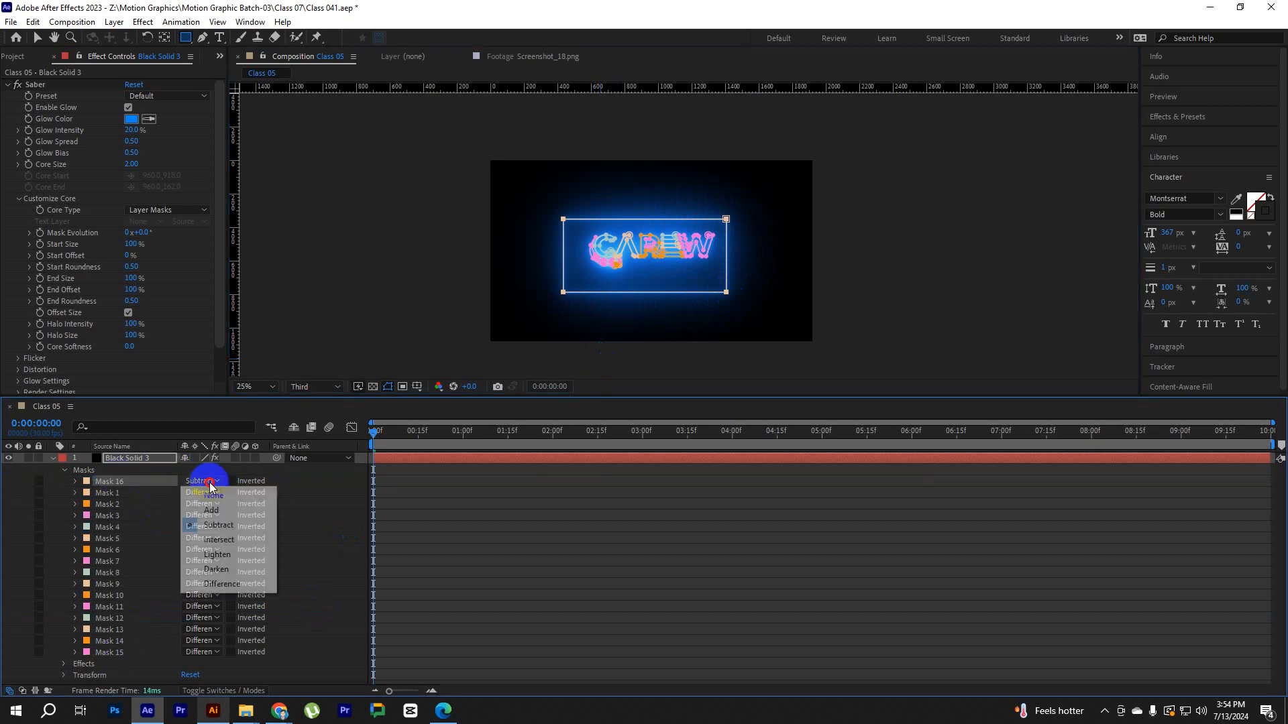
{"action": "left_click", "coordinate": [219, 540]}
{"action": "left_click", "coordinate": [210, 481]}
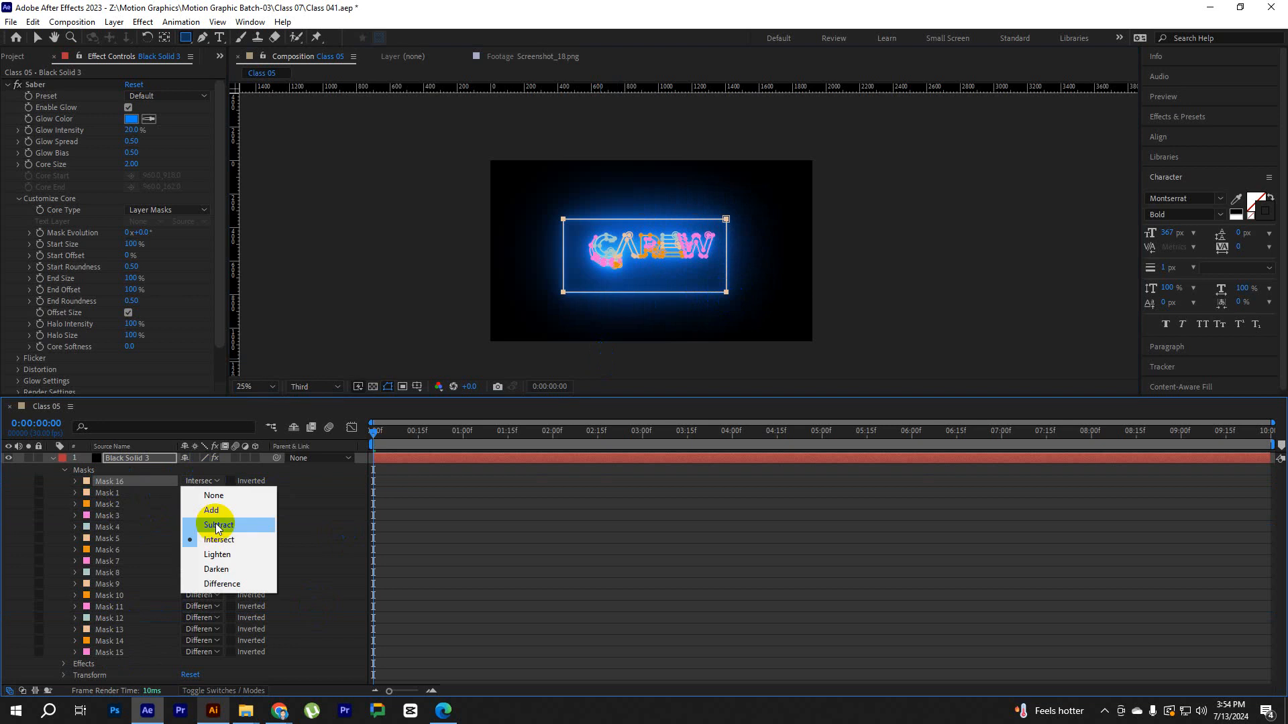
{"action": "left_click", "coordinate": [216, 570]}
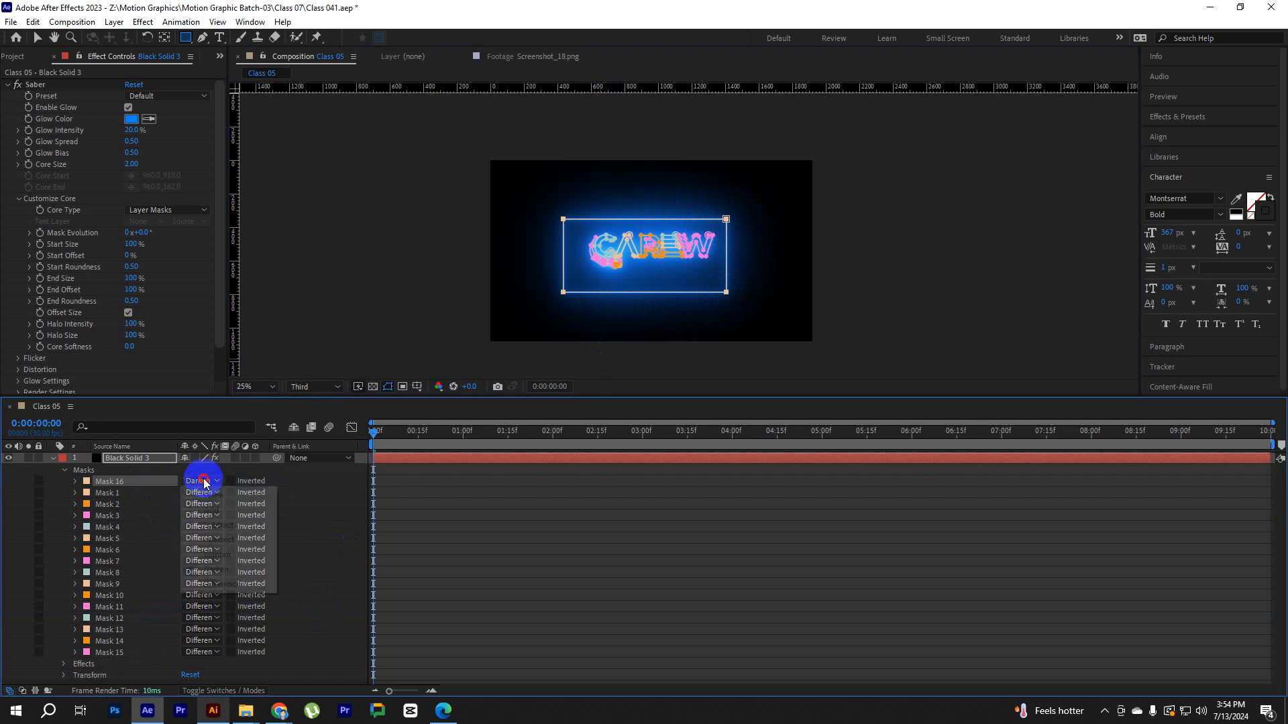
{"action": "left_click", "coordinate": [208, 482]}
{"action": "left_click", "coordinate": [224, 514]}
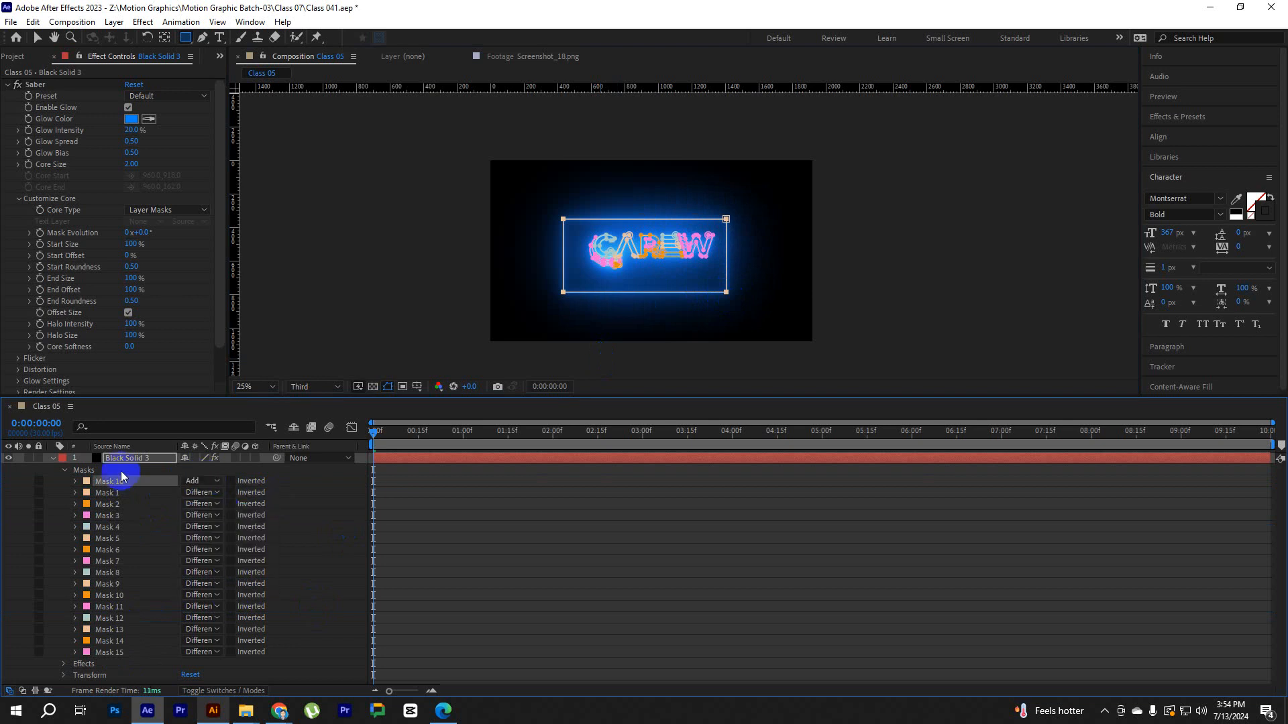
{"action": "left_click", "coordinate": [39, 484]}
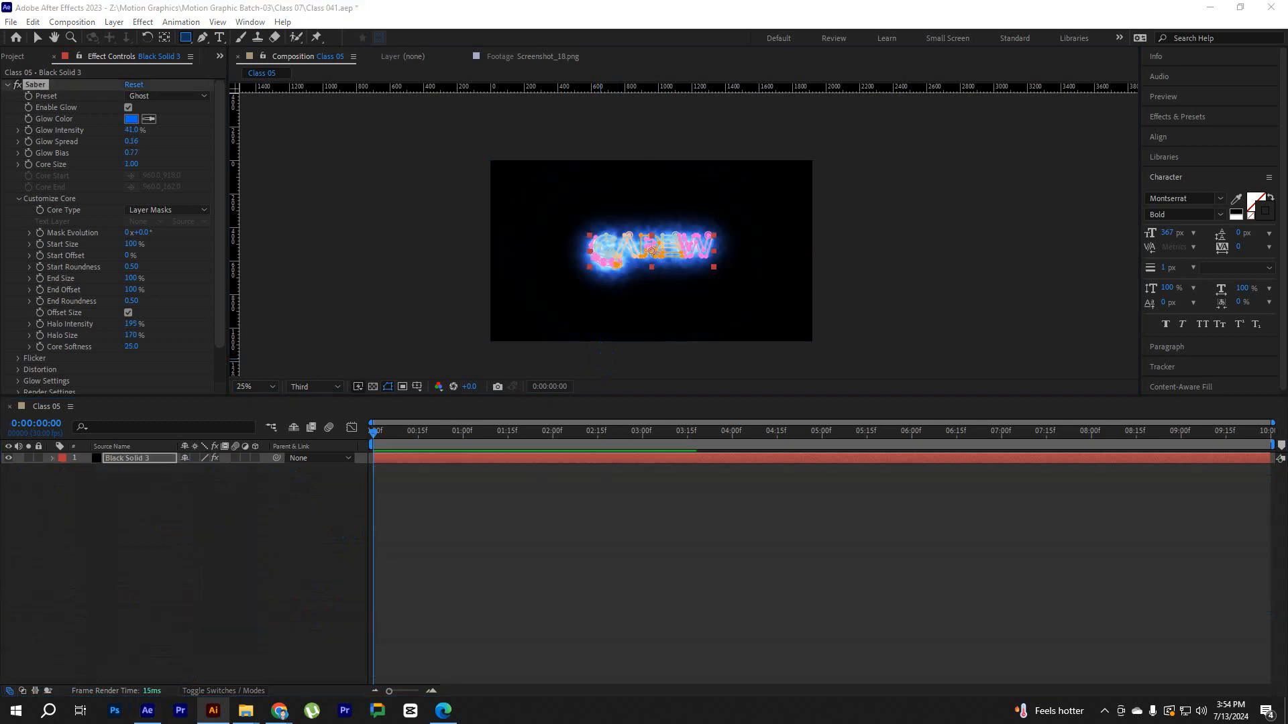
Try scaling Black Solid 3 up to 1135%, and undo the scaling.
{"action": "left_click", "coordinate": [144, 461]}
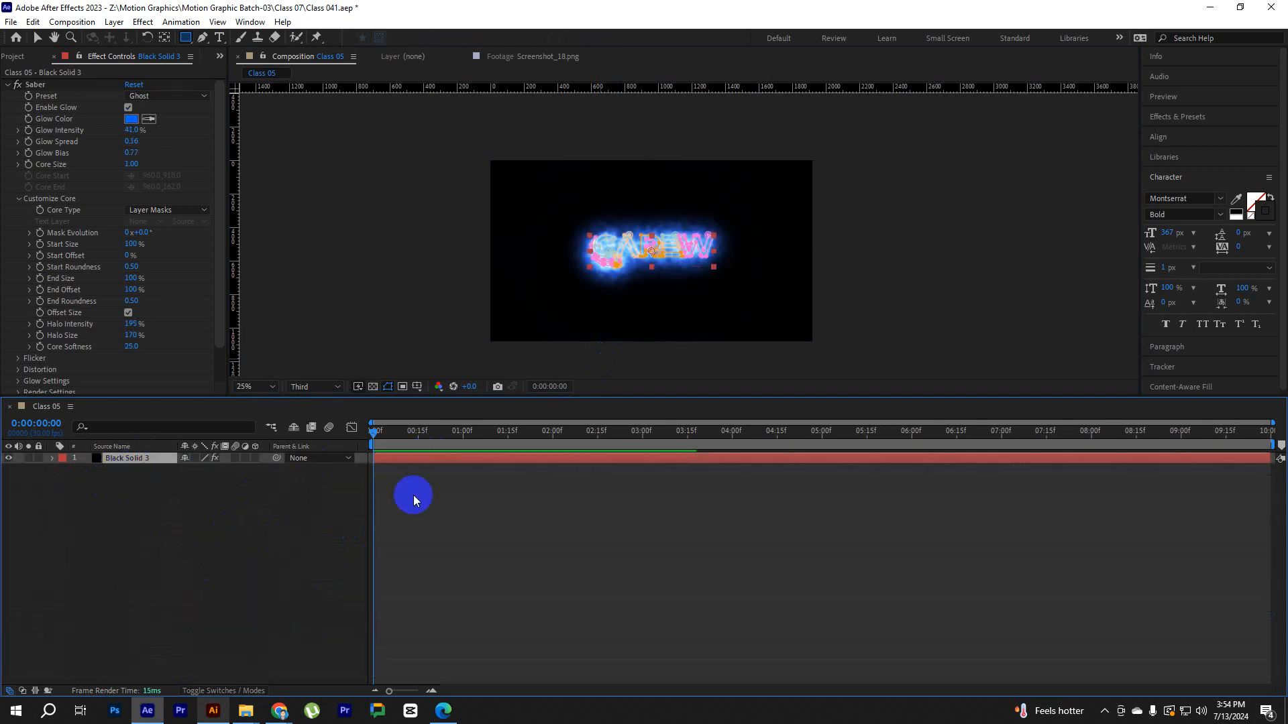
{"action": "left_click_drag", "start_coordinate": [199, 470], "coordinate": [914, 489]}
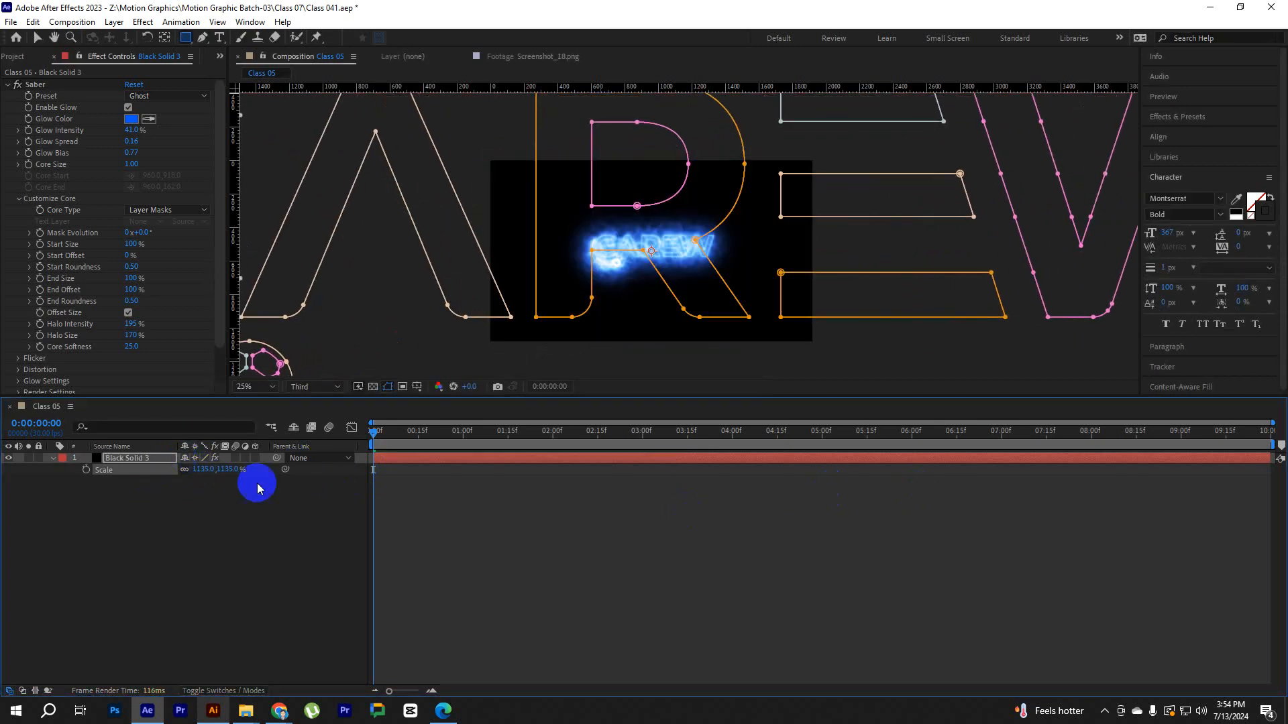
{"action": "left_click", "coordinate": [225, 482]}
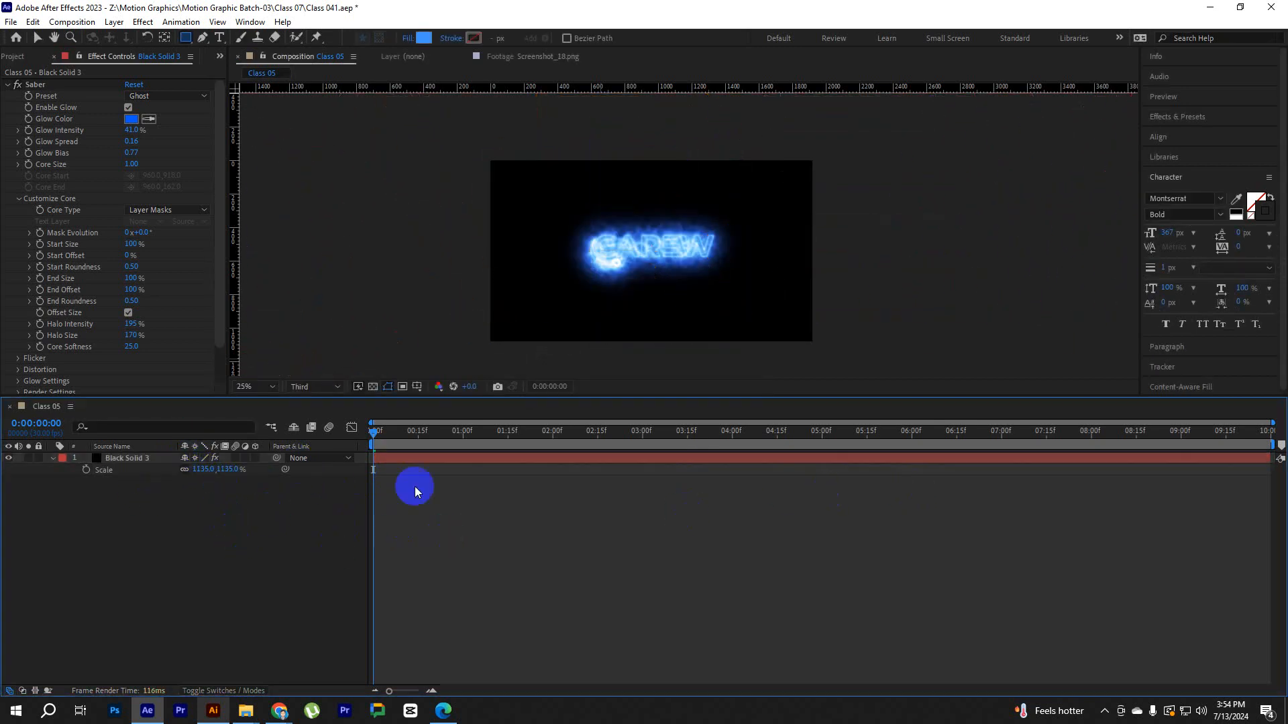
{"action": "left_click", "coordinate": [416, 462]}
{"action": "key", "text": "ctrl+z"}
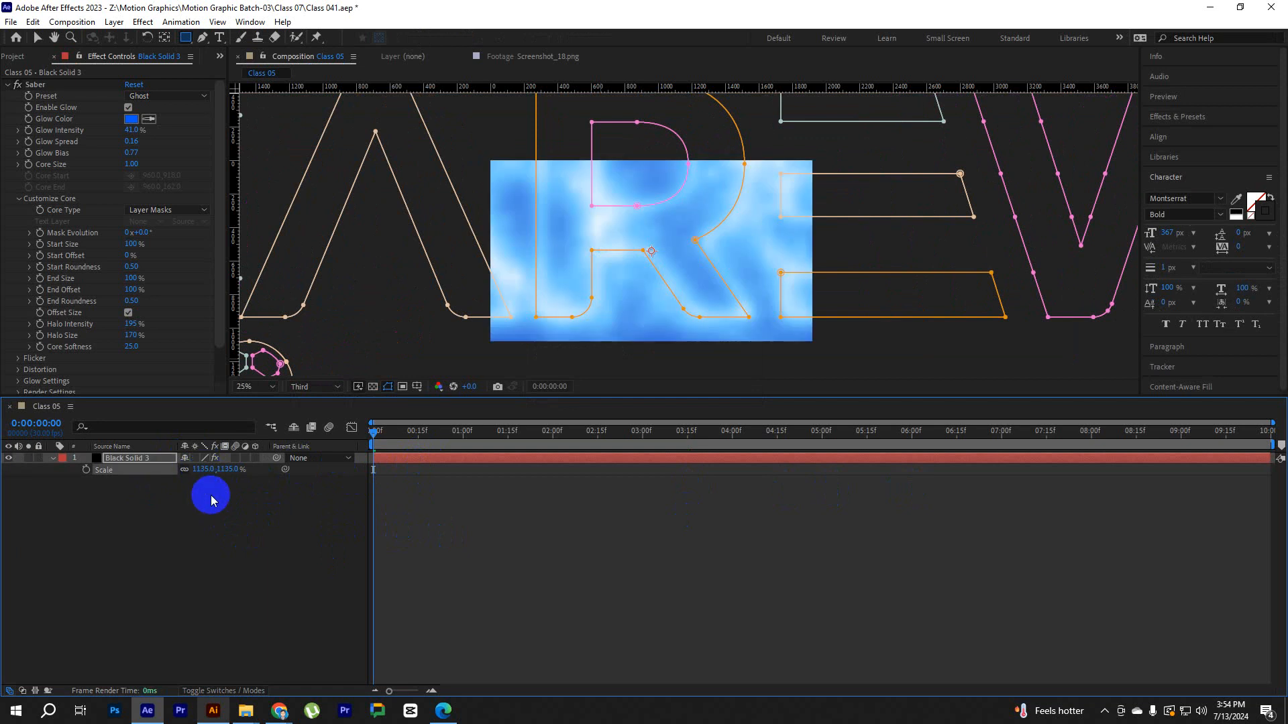
{"action": "key", "text": "ctrl+z"}
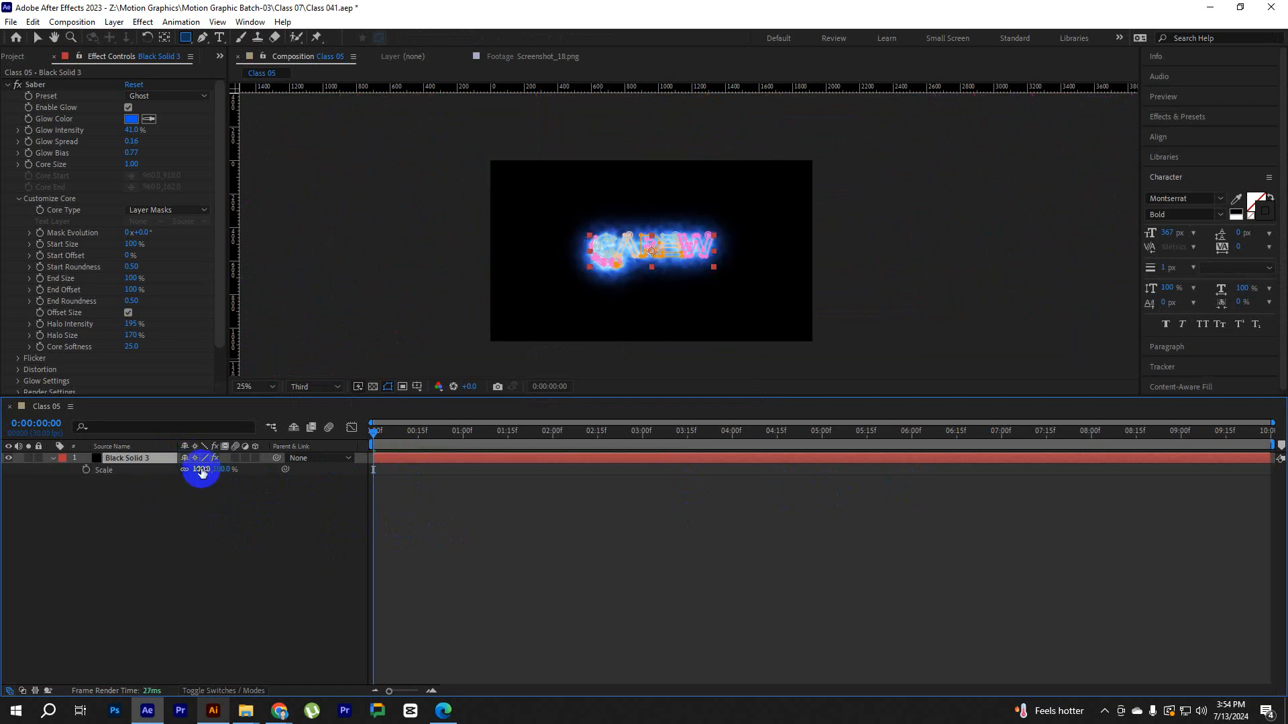
Try scaling Black Solid 3 up to 711%, and undo that scale change.
{"action": "left_click_drag", "start_coordinate": [201, 472], "coordinate": [652, 500]}
{"action": "left_click", "coordinate": [381, 546]}
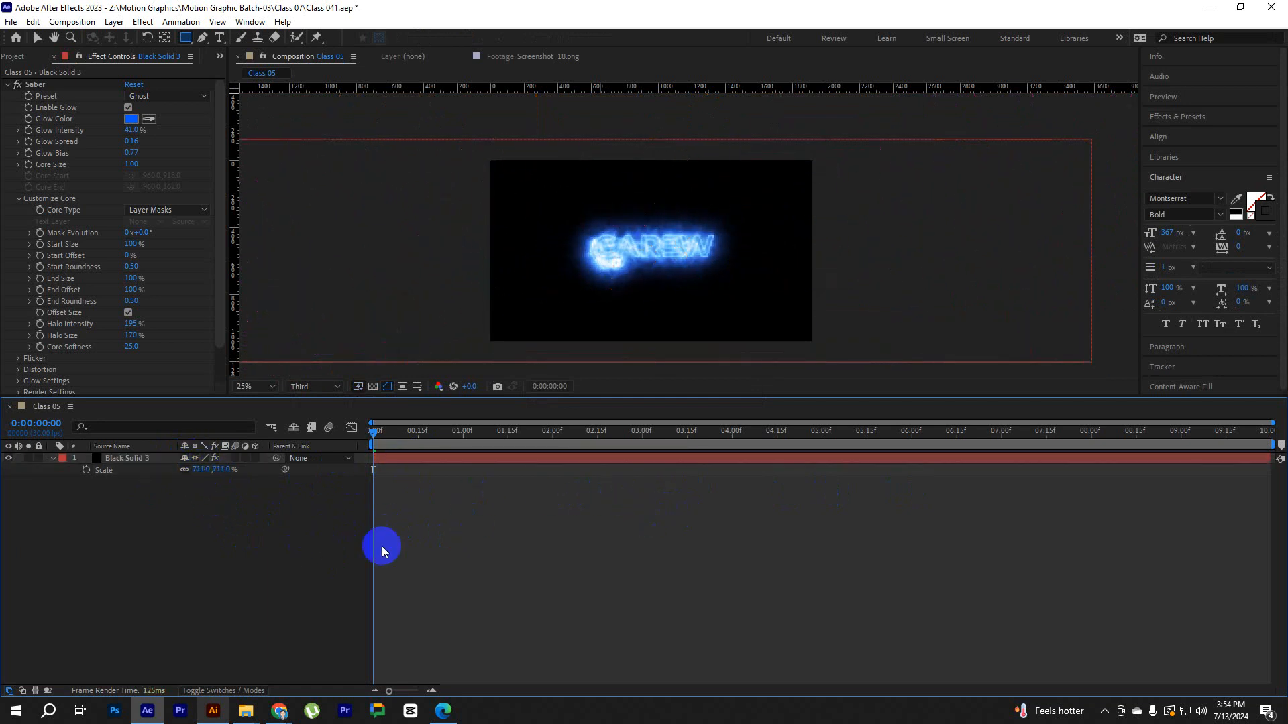
{"action": "left_click", "coordinate": [403, 462]}
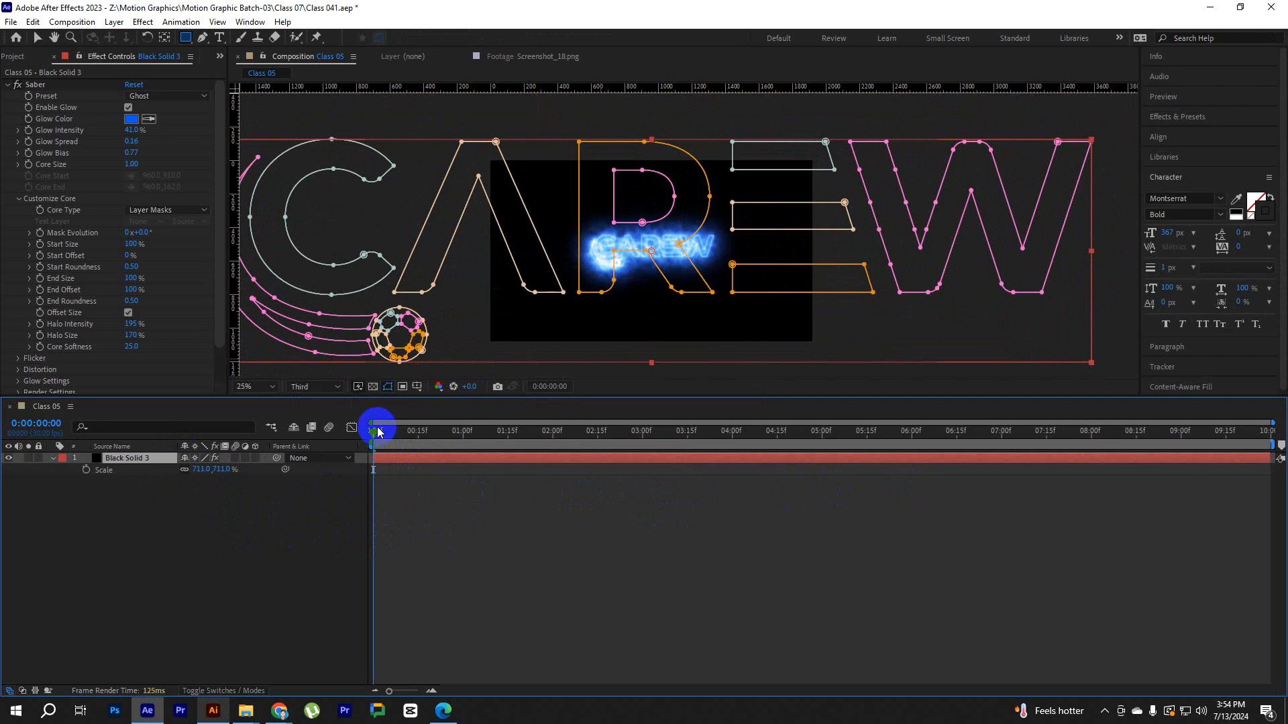
{"action": "key", "text": "ctrl+z"}
{"action": "left_click", "coordinate": [236, 523]}
{"action": "left_click", "coordinate": [393, 463]}
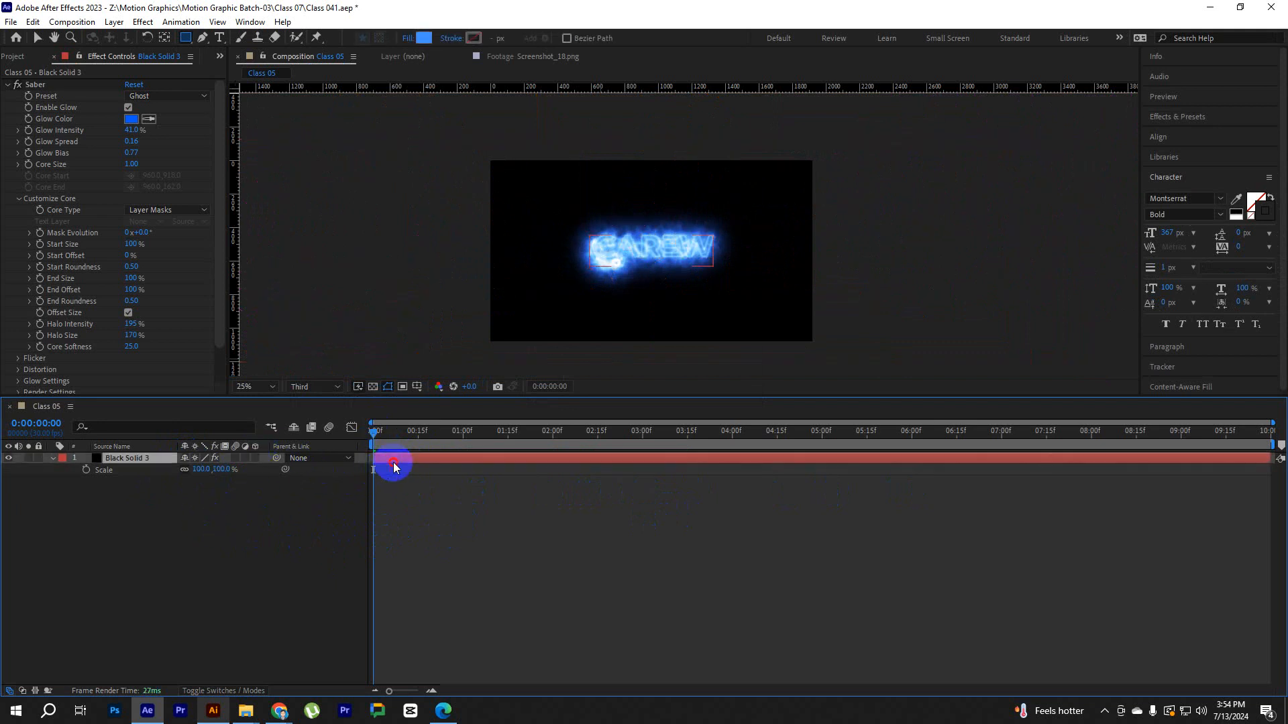
Try scaling Black Solid 3 up to 683%, undo it and reselect the layer.
{"action": "left_click_drag", "start_coordinate": [201, 470], "coordinate": [603, 478]}
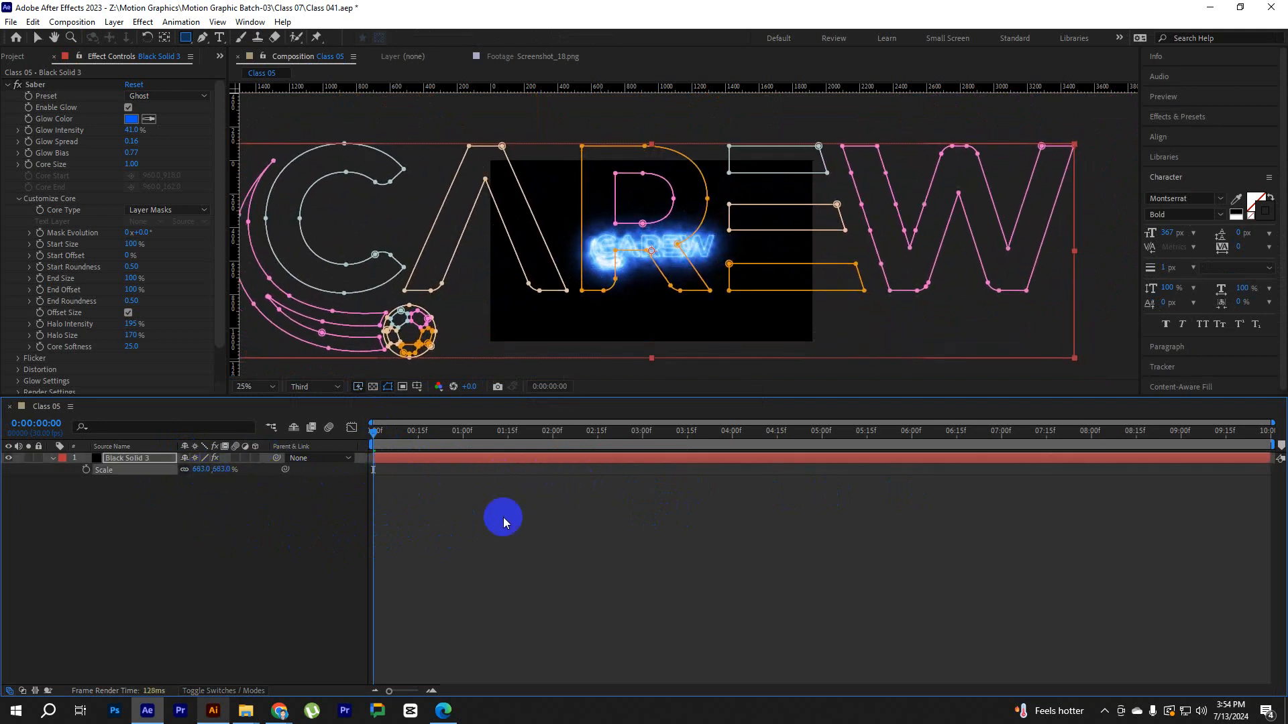
{"action": "left_click", "coordinate": [491, 526]}
{"action": "left_click_drag", "start_coordinate": [374, 434], "coordinate": [296, 436]}
{"action": "key", "text": "ctrl+z"}
{"action": "left_click", "coordinate": [144, 561]}
{"action": "left_click", "coordinate": [127, 459]}
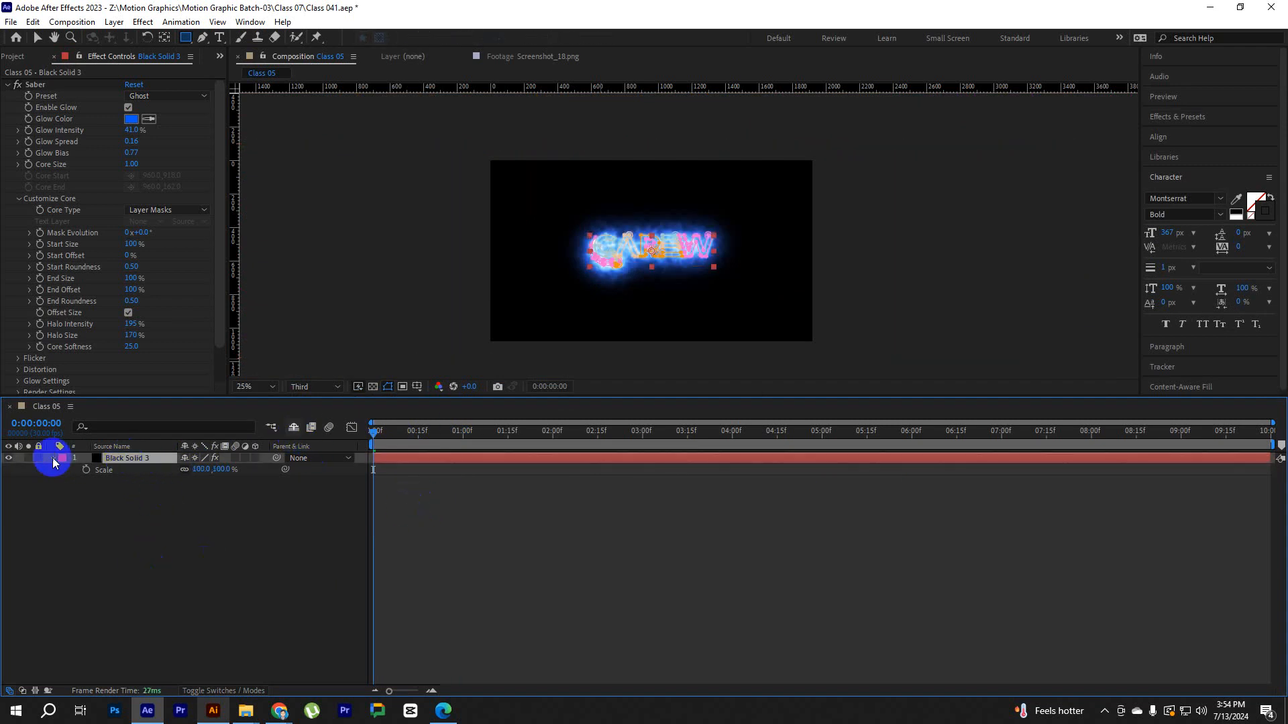
Add a null object to the Class 05 composition and parent Black Solid 3 to it.
{"action": "left_click", "coordinate": [53, 460]}
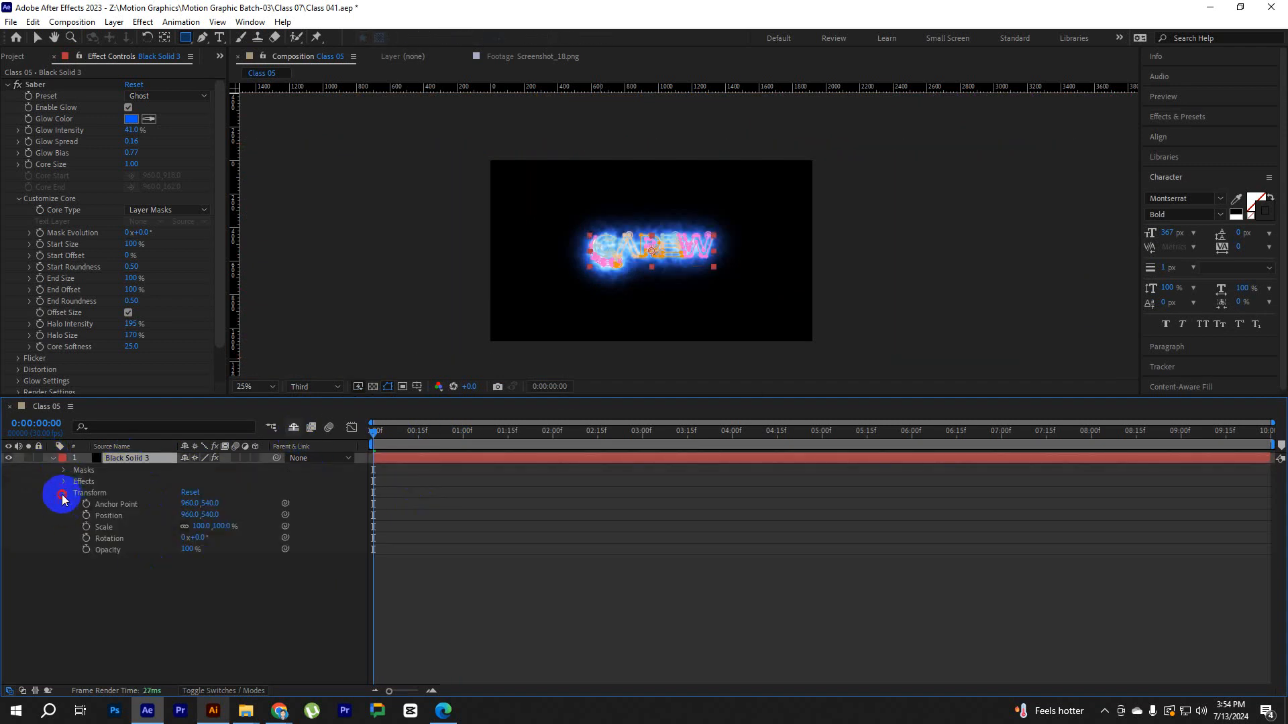
{"action": "left_click", "coordinate": [65, 494]}
{"action": "left_click", "coordinate": [416, 527]}
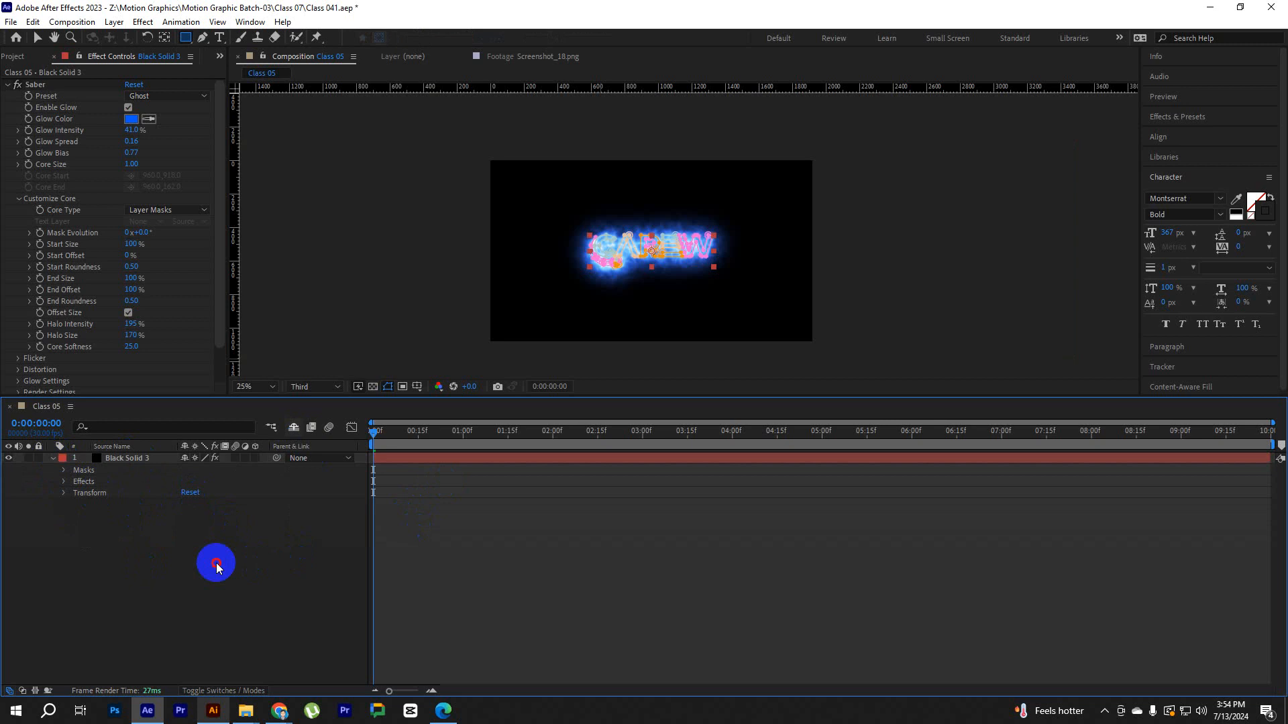
{"action": "right_click", "coordinate": [140, 549]}
{"action": "mouse_move", "coordinate": [290, 394]}
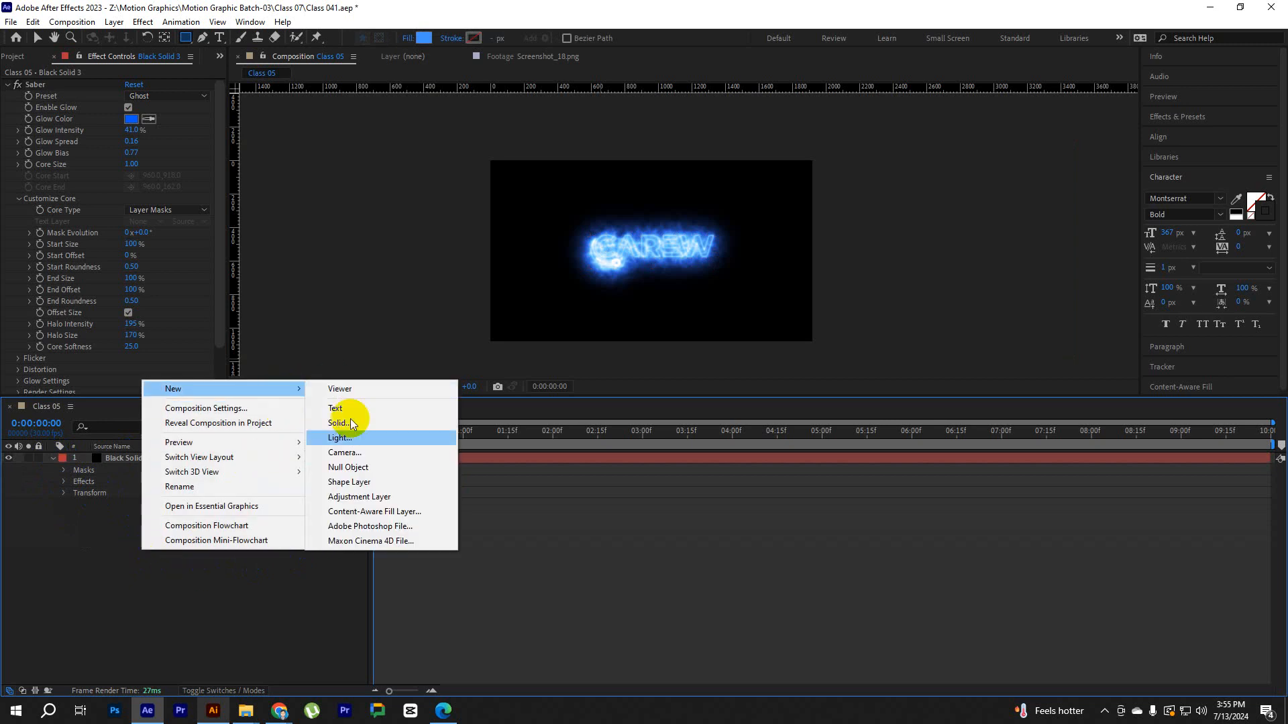
{"action": "left_click", "coordinate": [366, 468]}
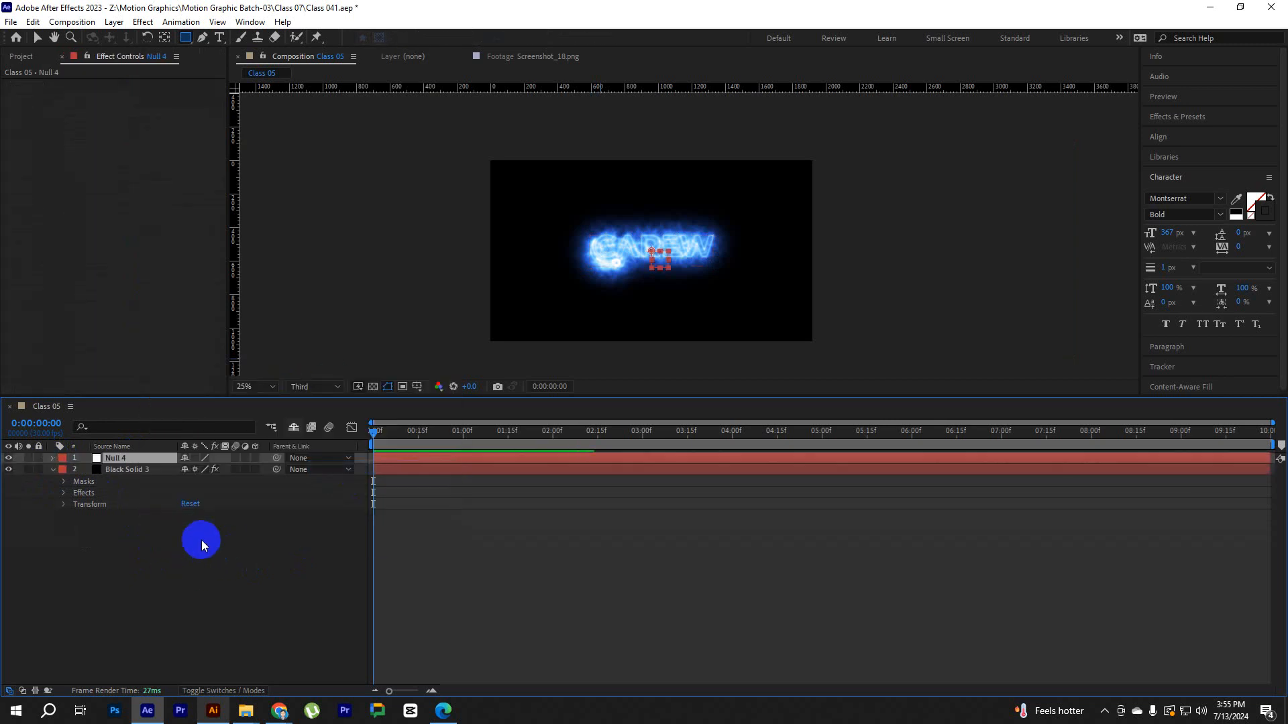
{"action": "left_click_drag", "start_coordinate": [276, 470], "coordinate": [730, 520]}
Try scaling the null object to 781%, undo the scaling and keep Black Solid 3 collapsed.
{"action": "key", "text": "s"}
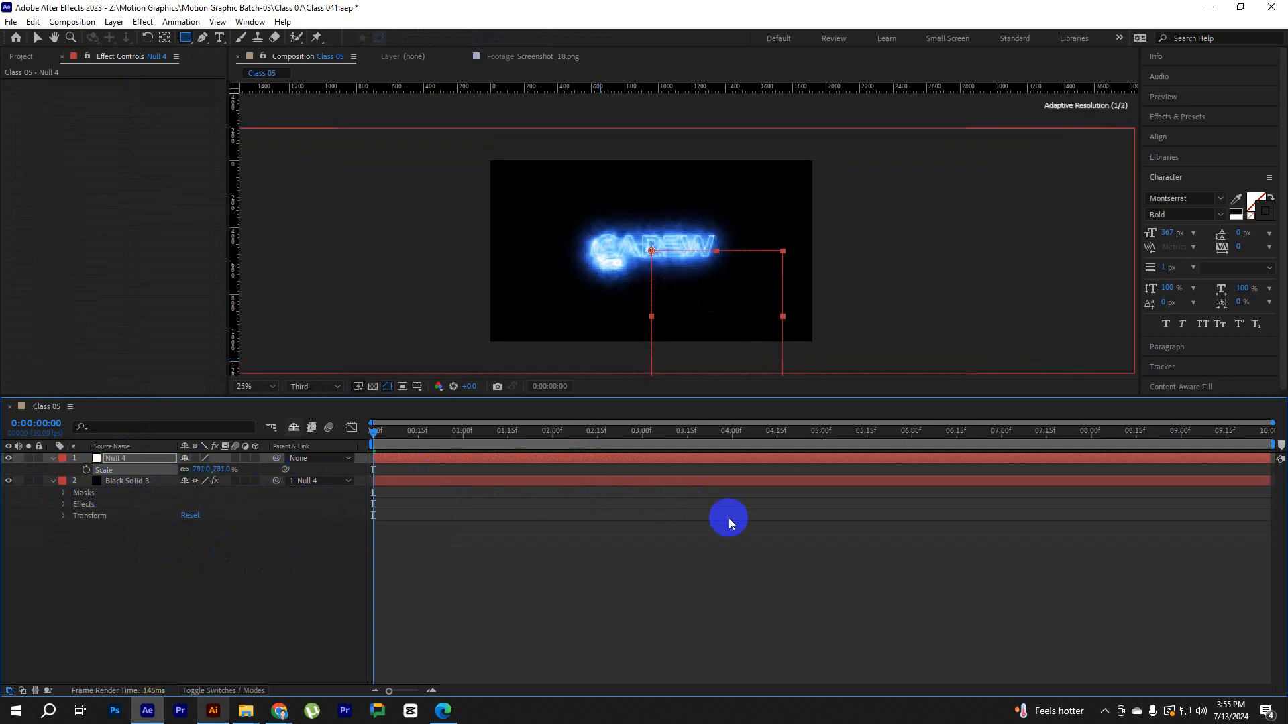
{"action": "left_click", "coordinate": [267, 607]}
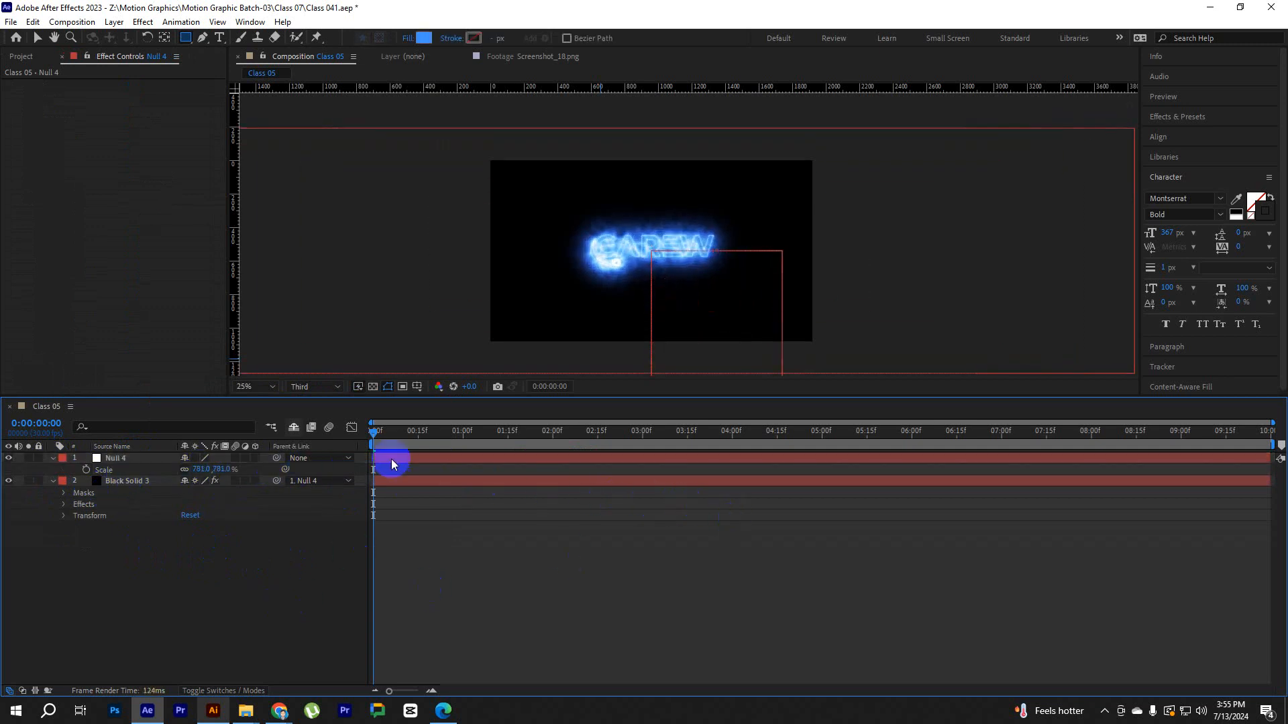
{"action": "left_click", "coordinate": [52, 481]}
{"action": "key", "text": "ctrl+z"}
{"action": "key", "text": "ctrl+z"}
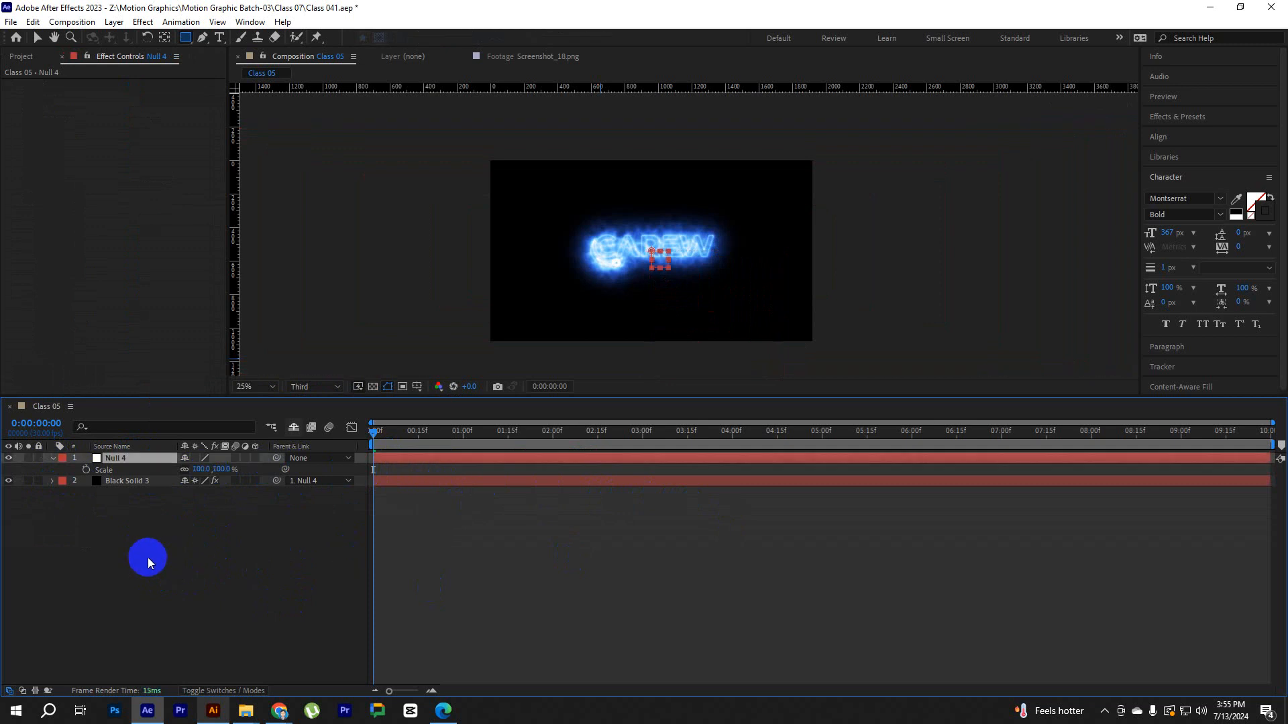
Set the null object's Scale to 1200% and keyframe it at the start of the composition.
{"action": "left_click", "coordinate": [152, 559]}
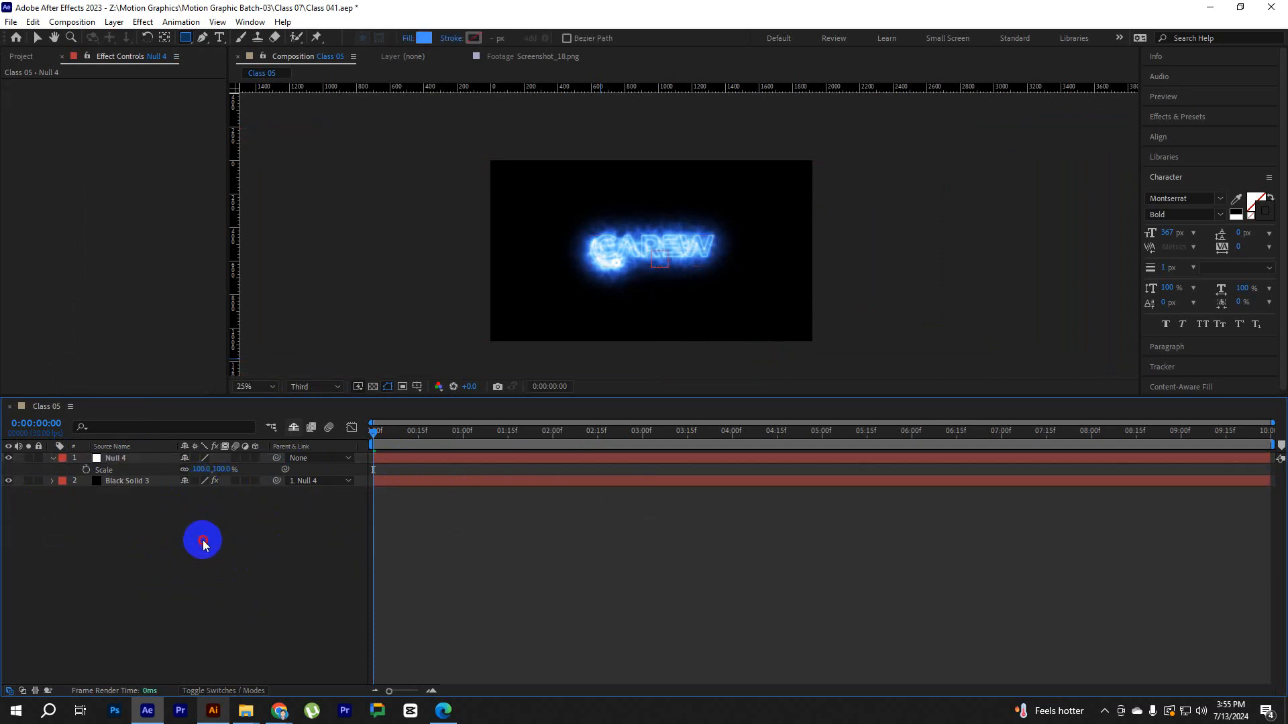
{"action": "left_click", "coordinate": [198, 471]}
{"action": "left_click_drag", "start_coordinate": [199, 475], "coordinate": [896, 494]}
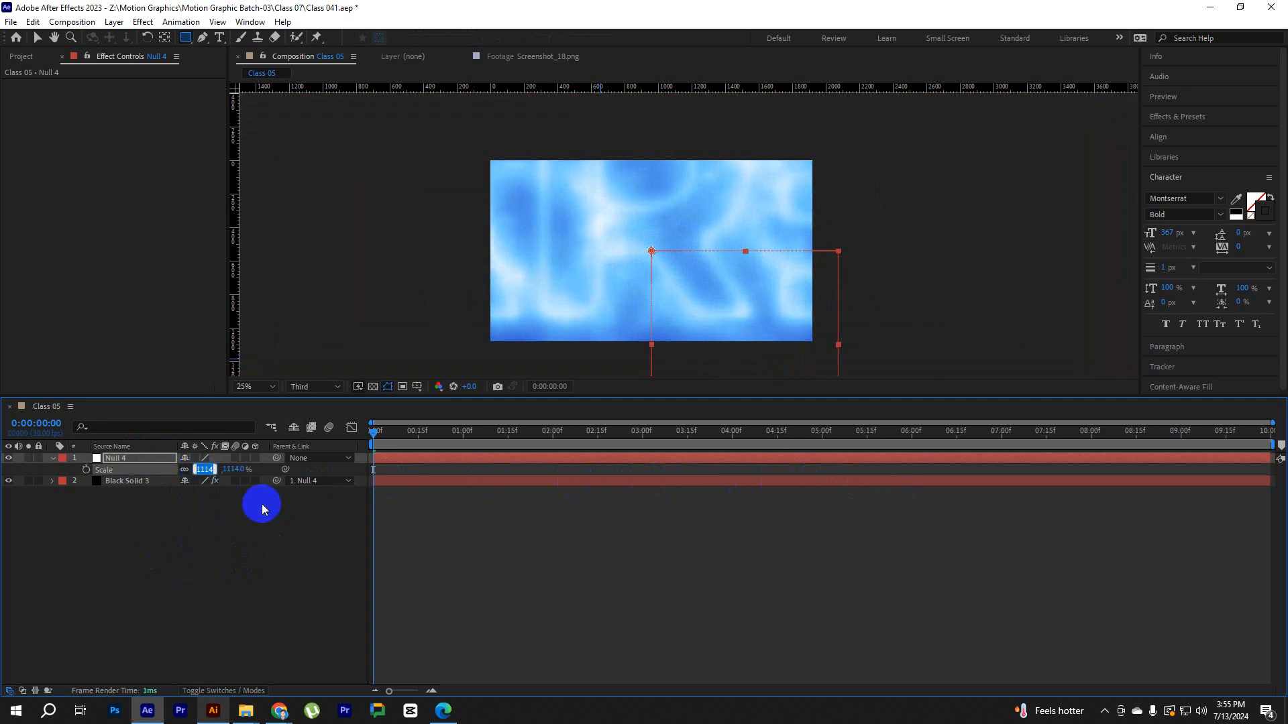
{"action": "type", "text": "1200"}
{"action": "key", "text": "Return"}
{"action": "left_click", "coordinate": [465, 459]}
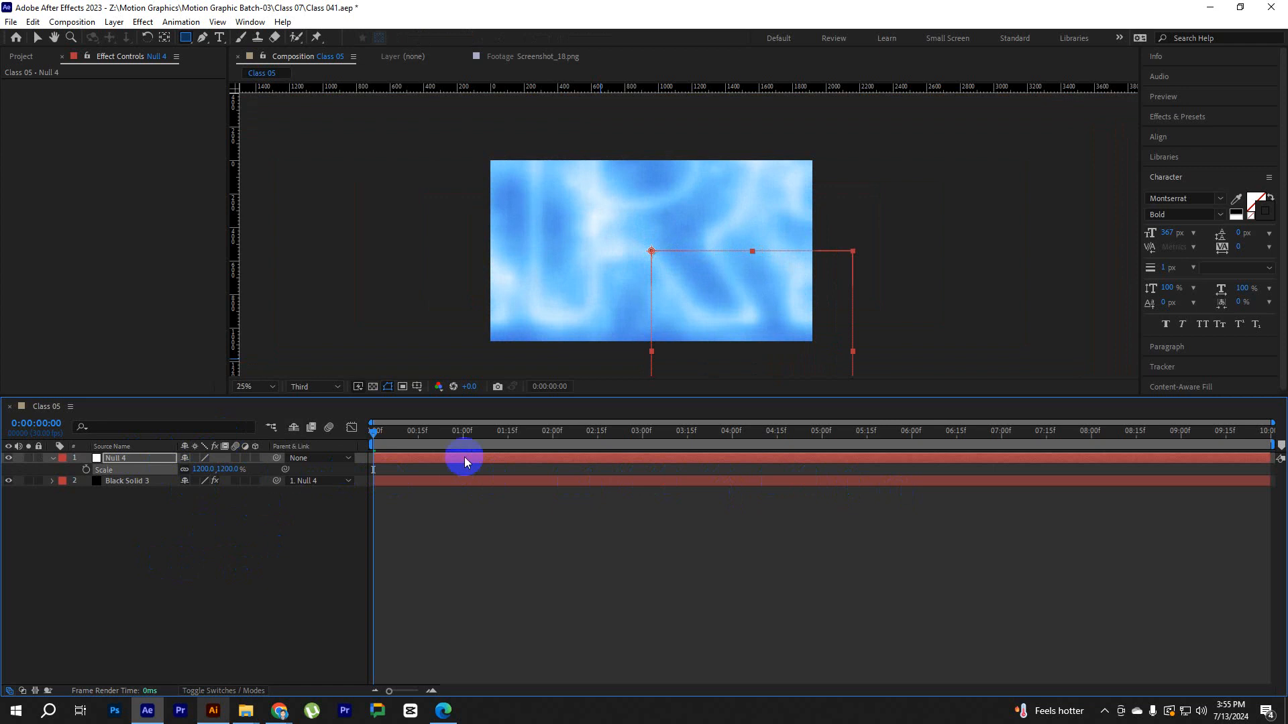
{"action": "left_click", "coordinate": [86, 471]}
Add a Scale keyframe of 100% on the null object at 0:00:01:00.
{"action": "left_click_drag", "start_coordinate": [446, 444], "coordinate": [465, 445]}
{"action": "left_click", "coordinate": [229, 470]}
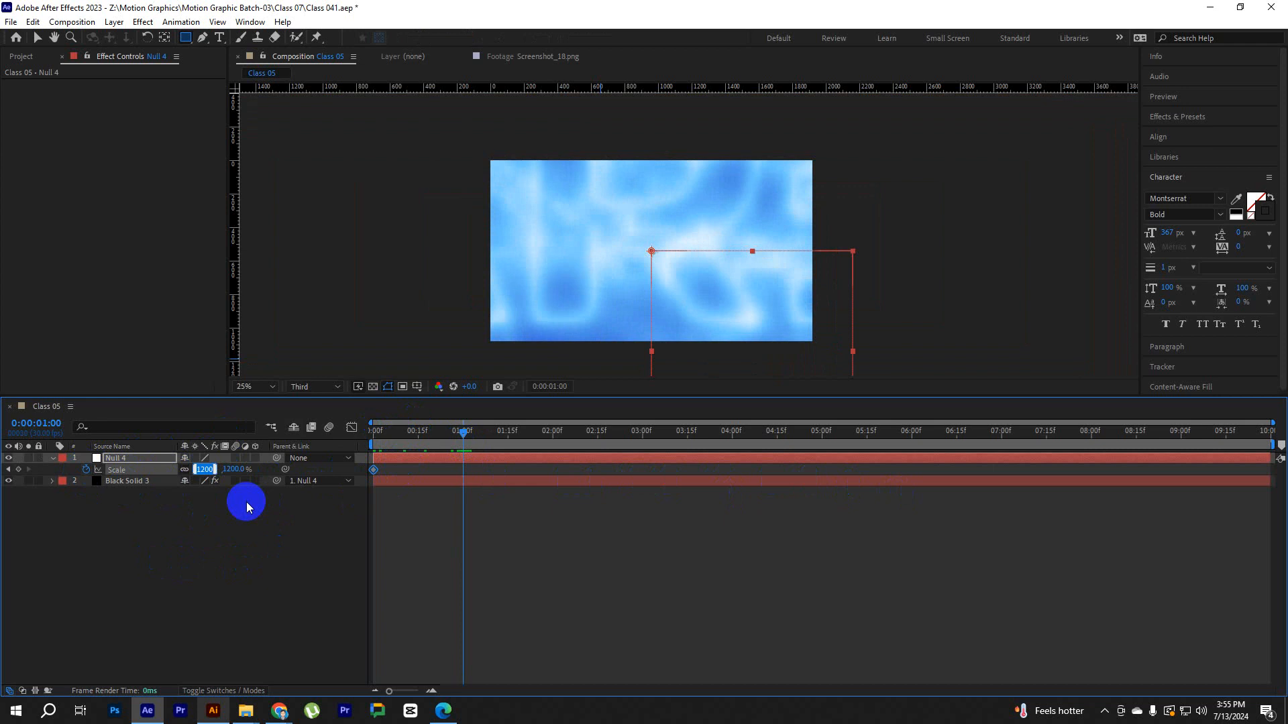
{"action": "type", "text": "100"}
{"action": "key", "text": "Return"}
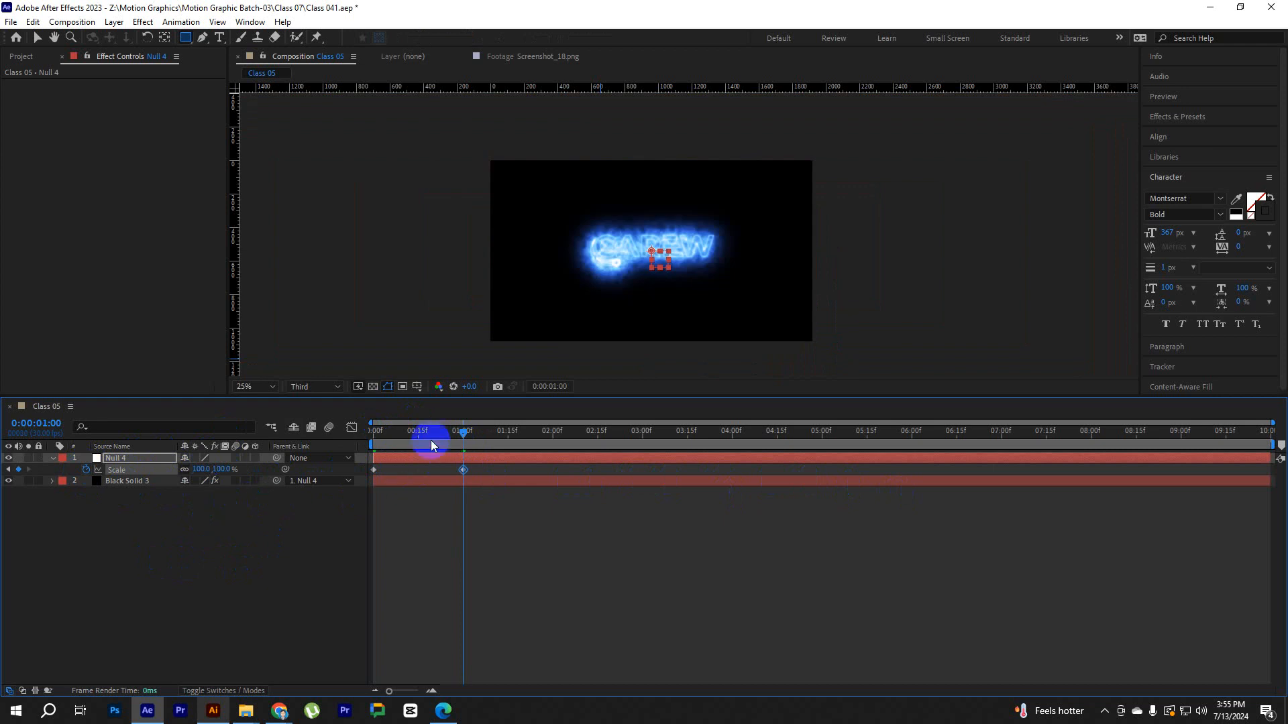
Preview the null's scale animation and return the playhead to the start.
{"action": "key", "text": "space"}
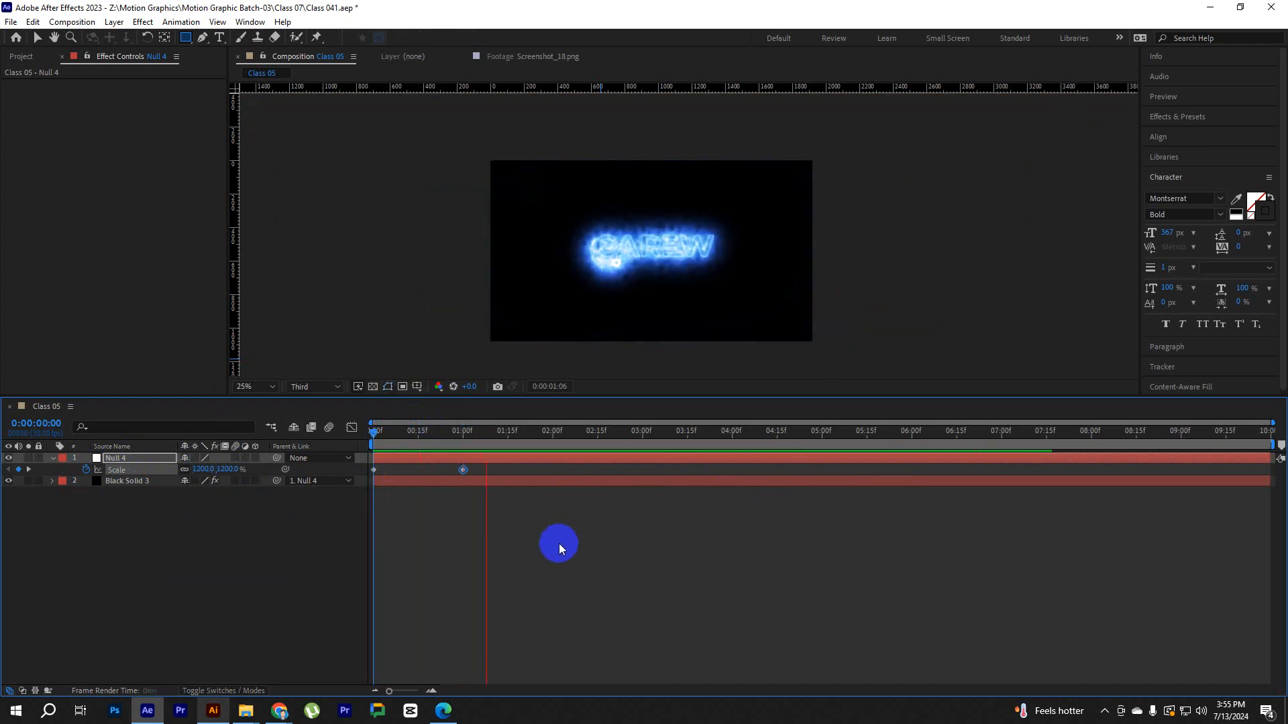
{"action": "left_click_drag", "start_coordinate": [506, 437], "coordinate": [374, 438]}
{"action": "left_click", "coordinate": [141, 607]}
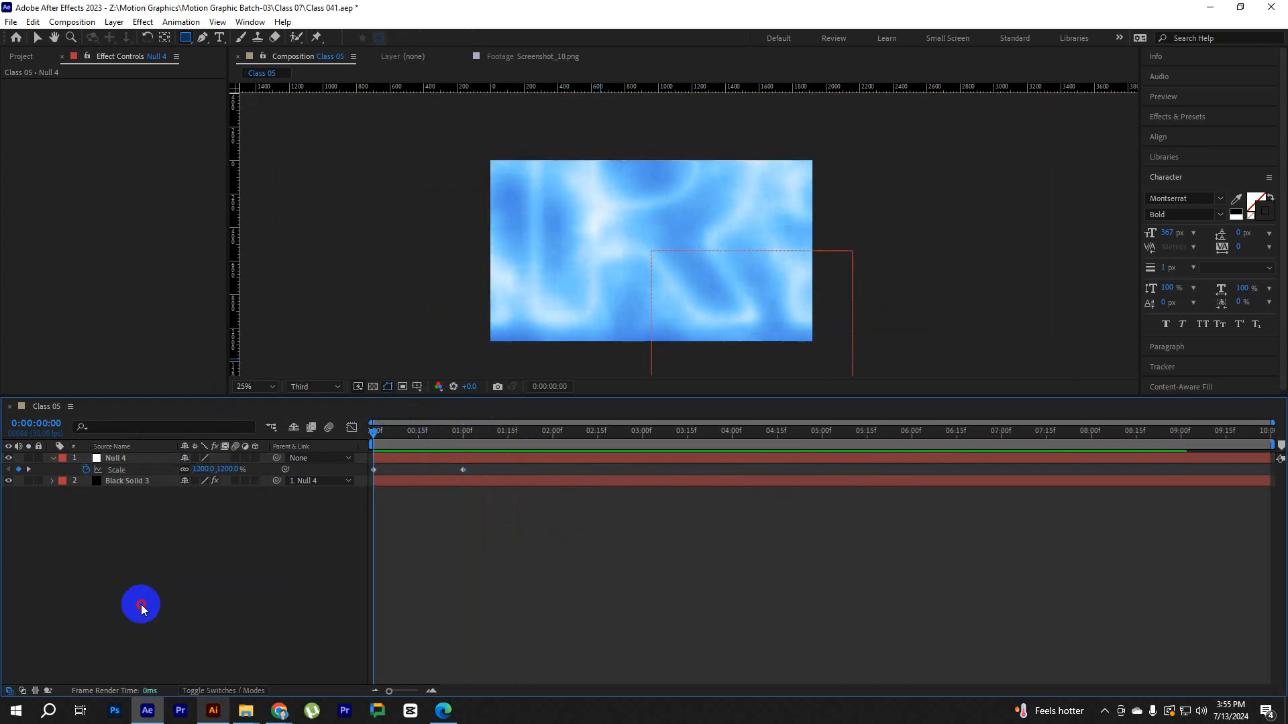
Browse the Stylize effects for the null object without applying one, and replay the logo's scale animation.
{"action": "left_click", "coordinate": [405, 458]}
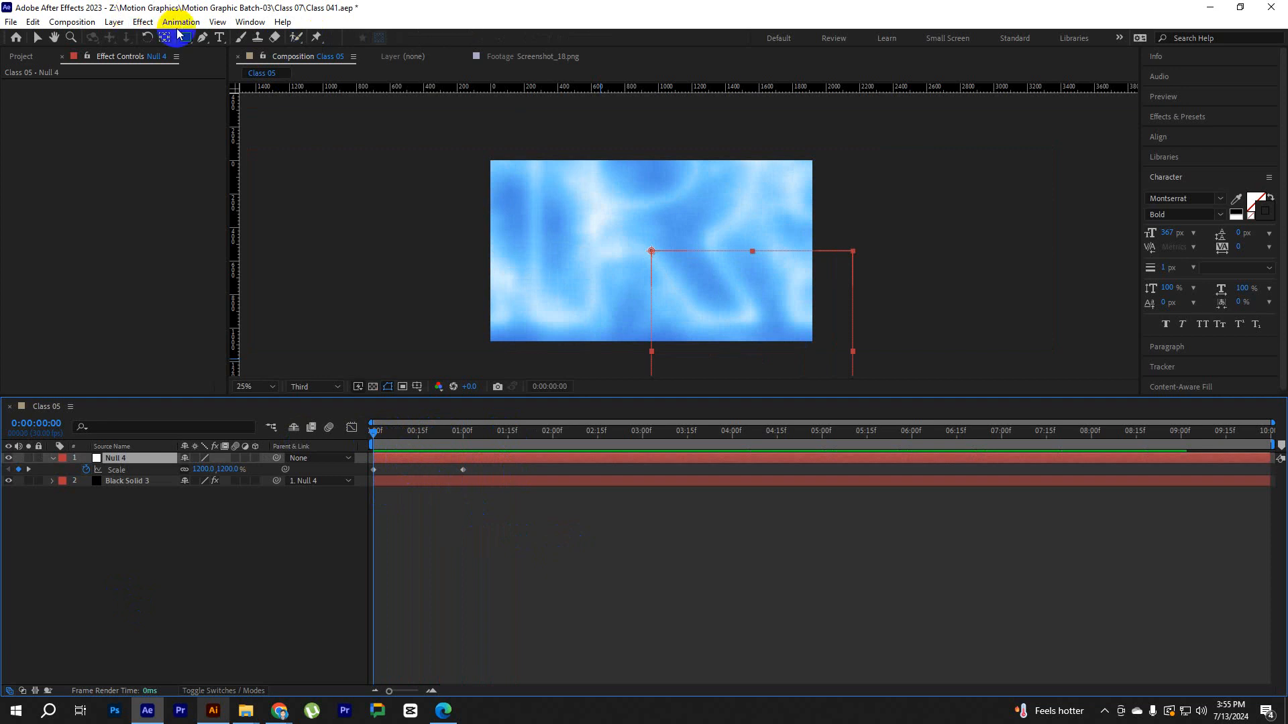
{"action": "left_click", "coordinate": [143, 22]}
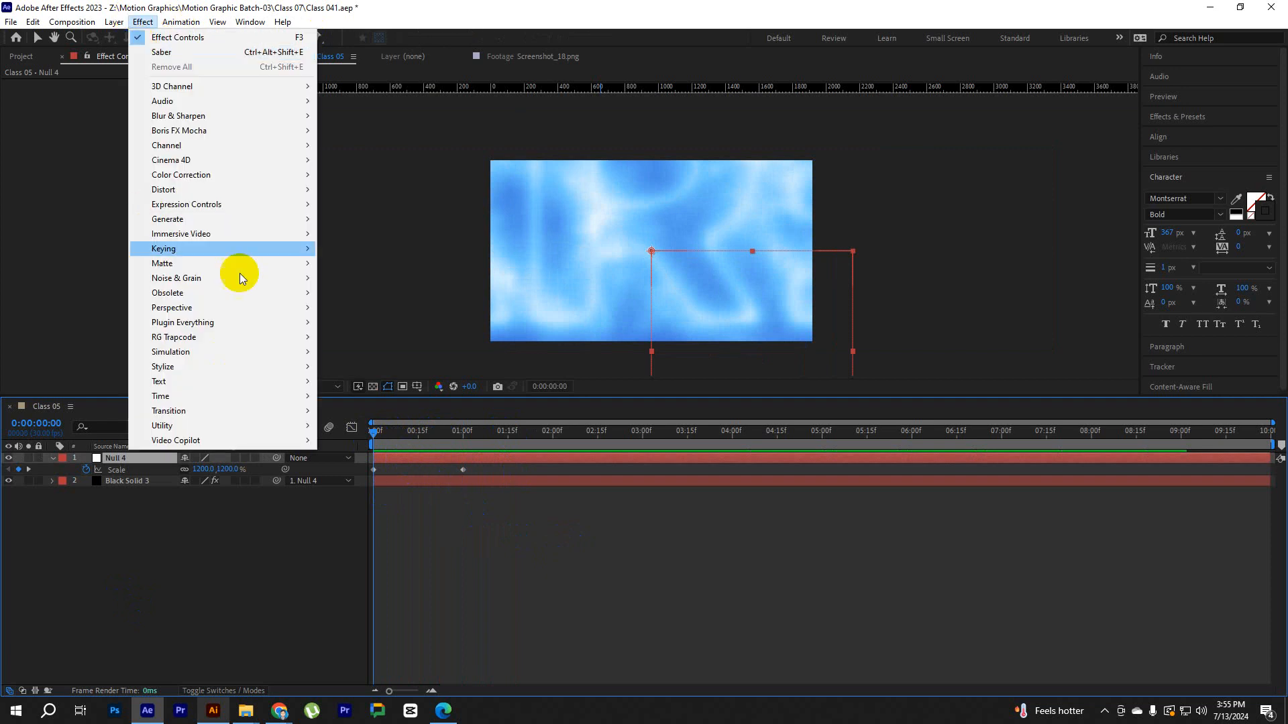
{"action": "mouse_move", "coordinate": [283, 370]}
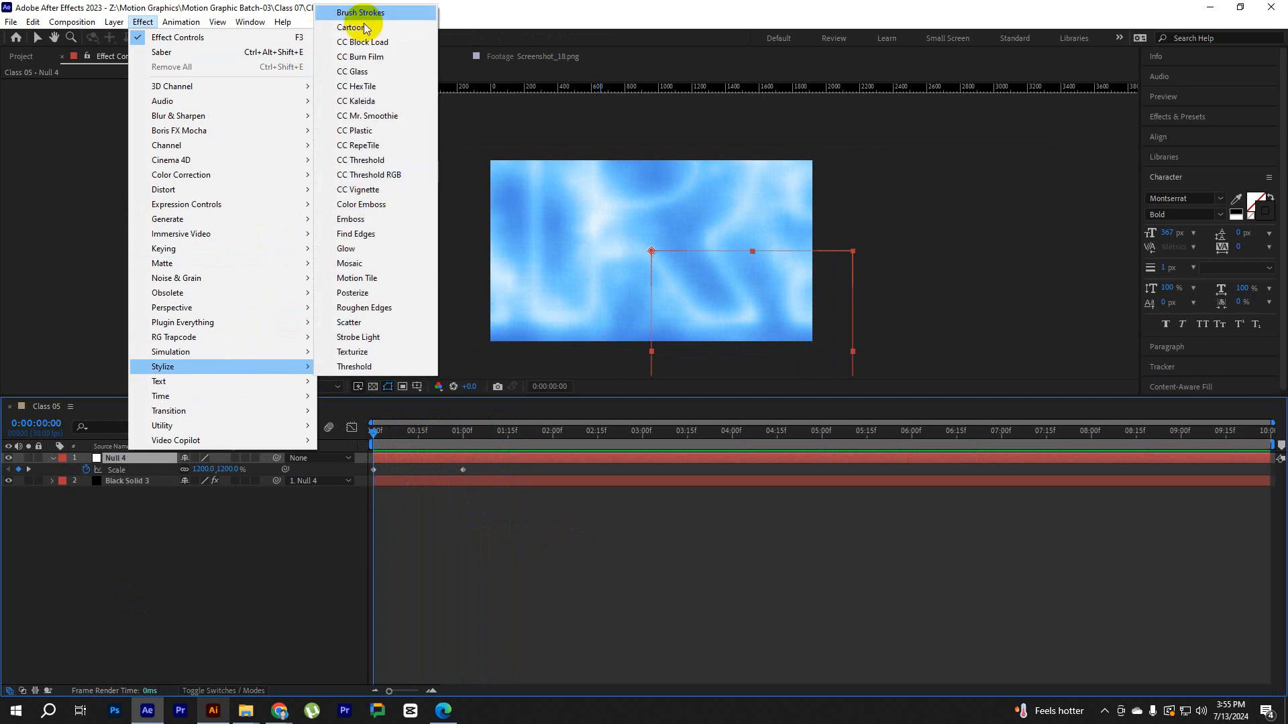
{"action": "left_click", "coordinate": [319, 536]}
{"action": "key", "text": "space"}
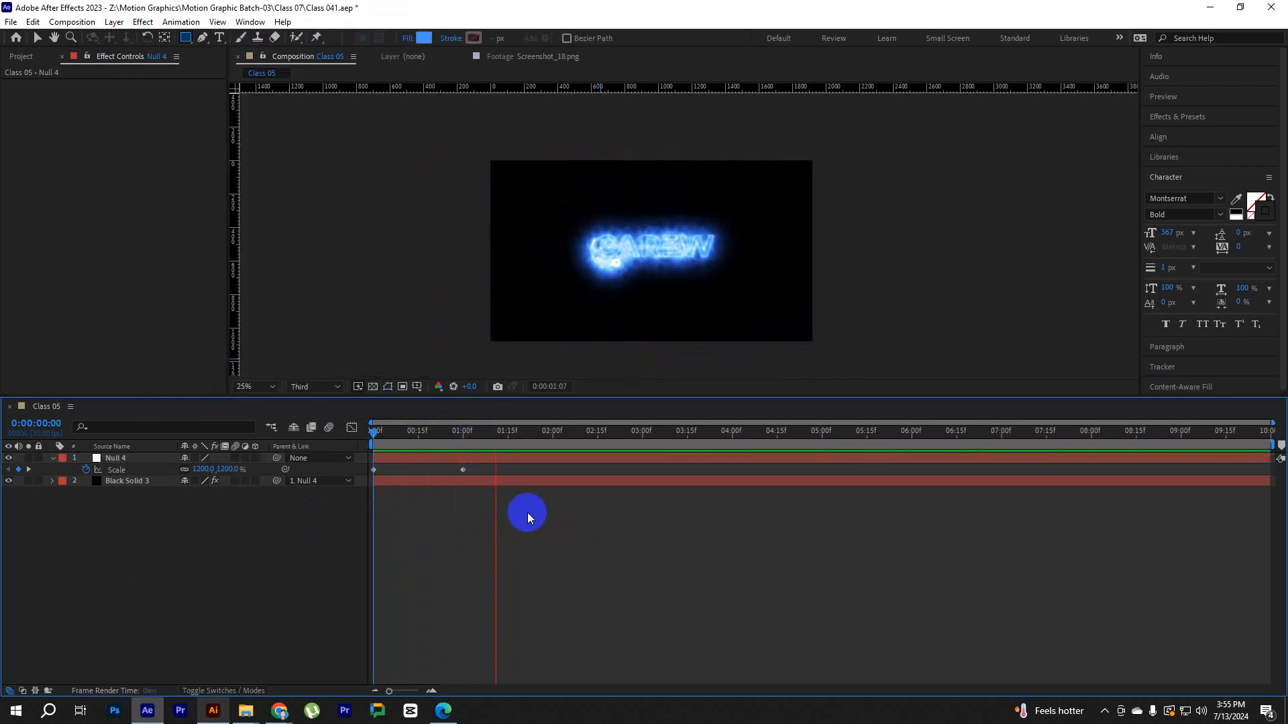
{"action": "key", "text": "space"}
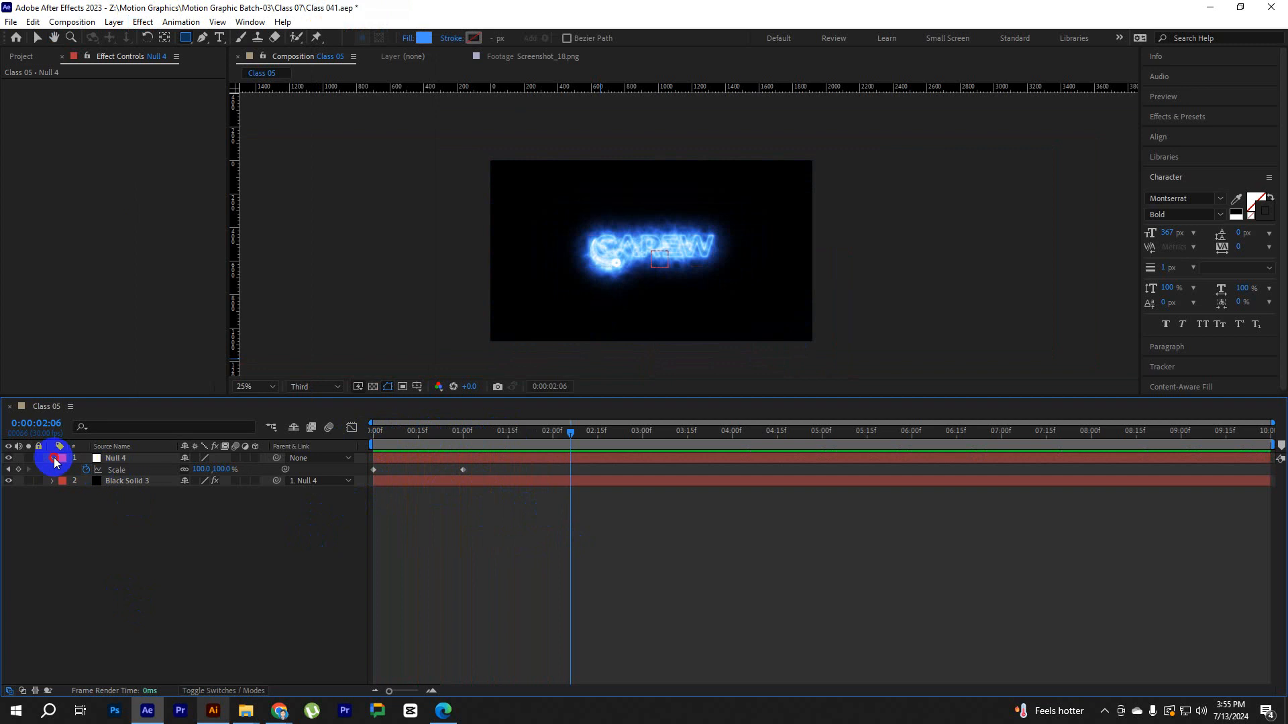
Collapse the null object's properties and delete both the null and the logo's black solid layer from the Class 05 composition.
{"action": "left_click", "coordinate": [53, 459]}
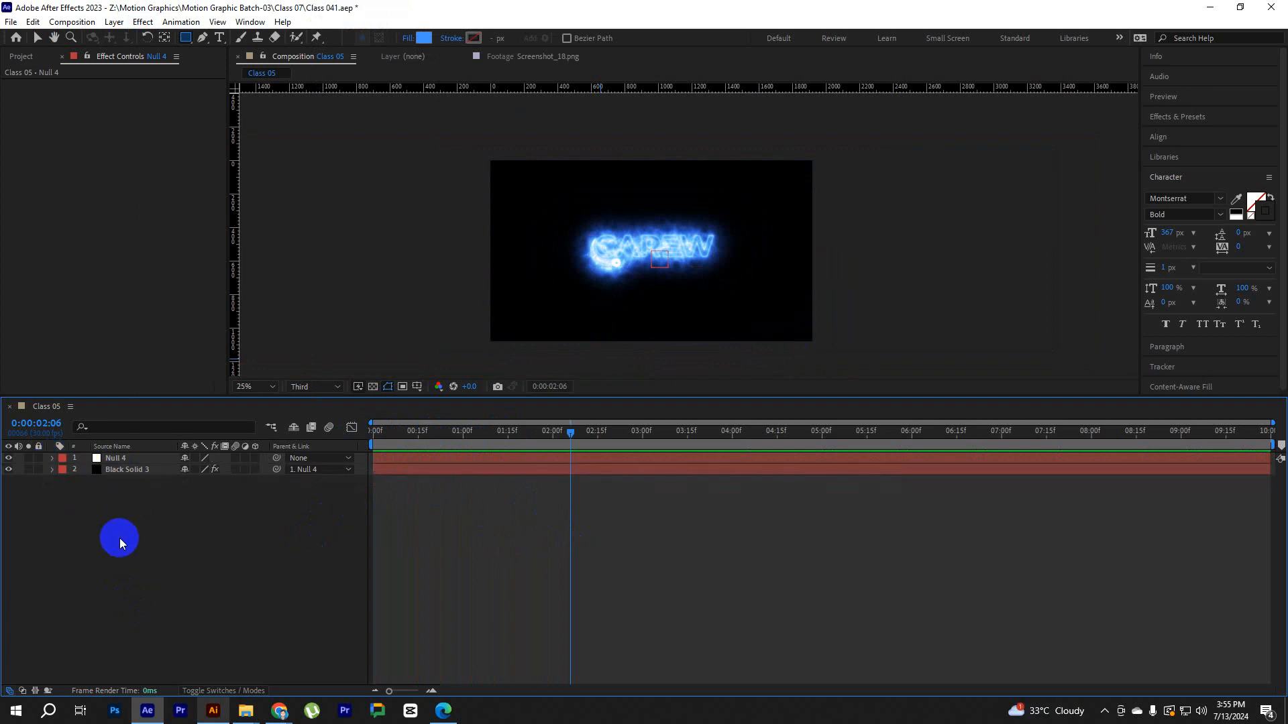
{"action": "left_click", "coordinate": [130, 460]}
{"action": "left_click", "coordinate": [136, 470]}
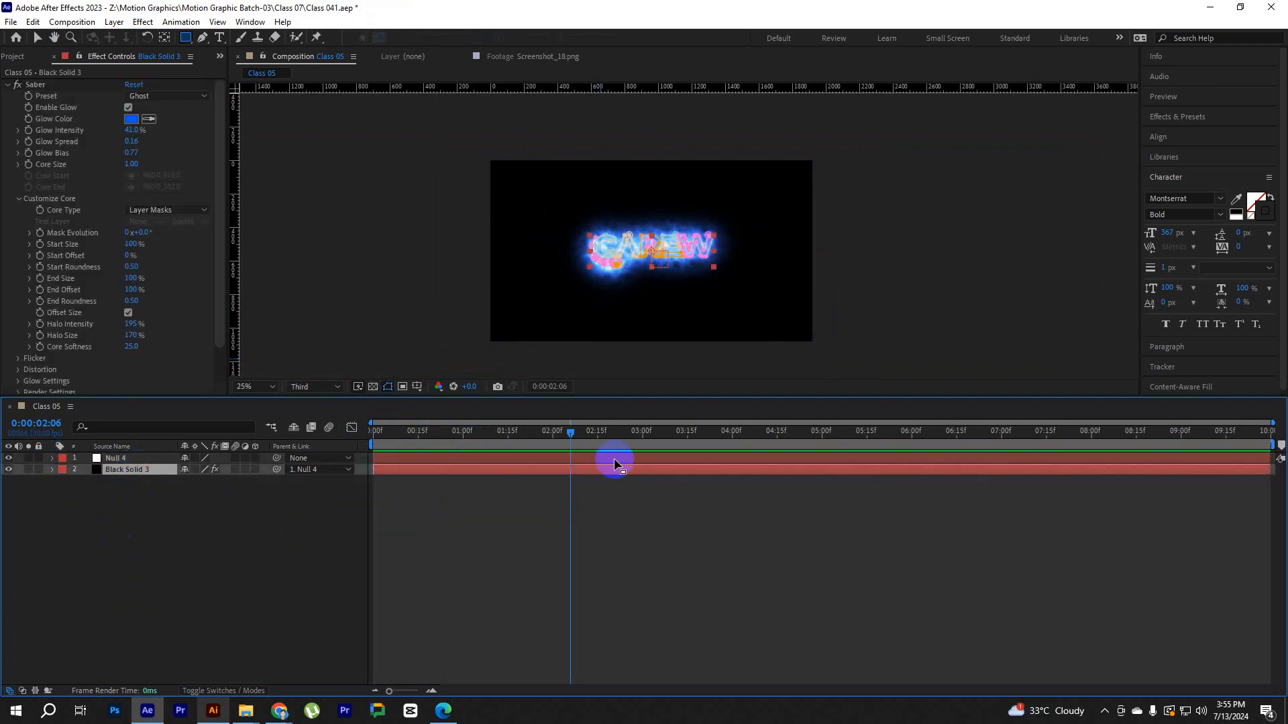
{"action": "left_click_drag", "start_coordinate": [172, 508], "coordinate": [112, 455]}
{"action": "key", "text": "Delete"}
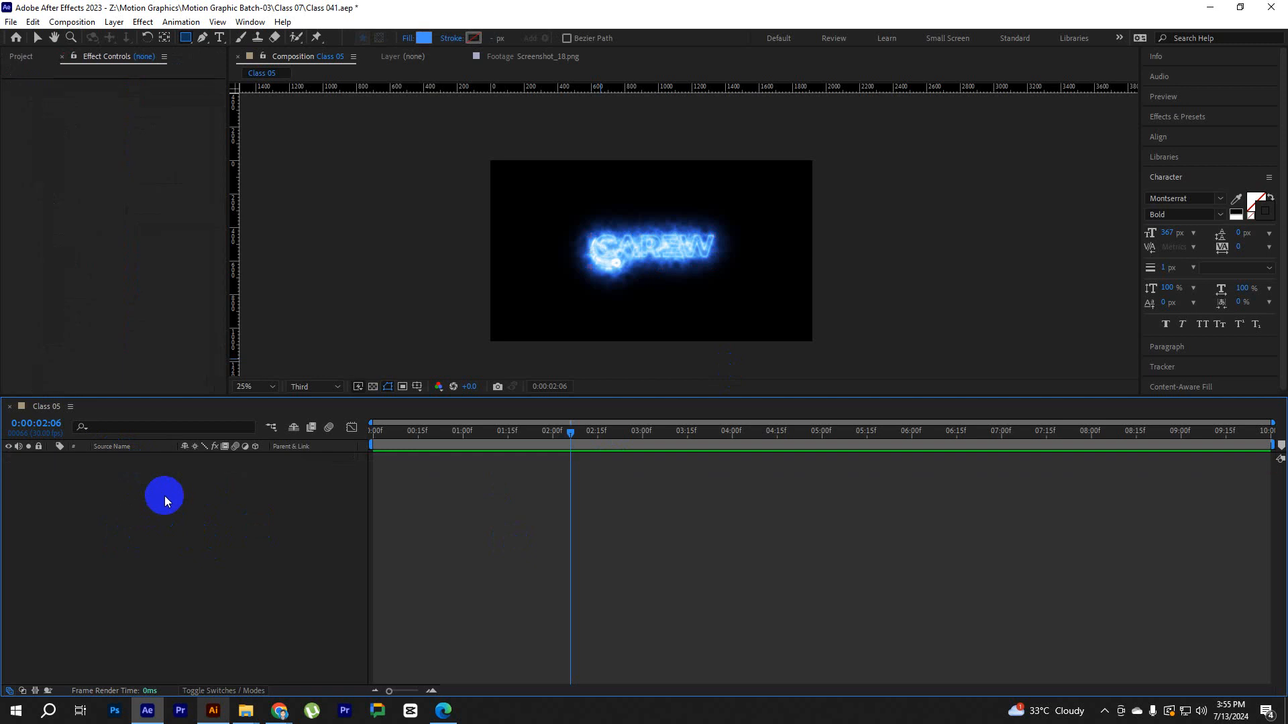
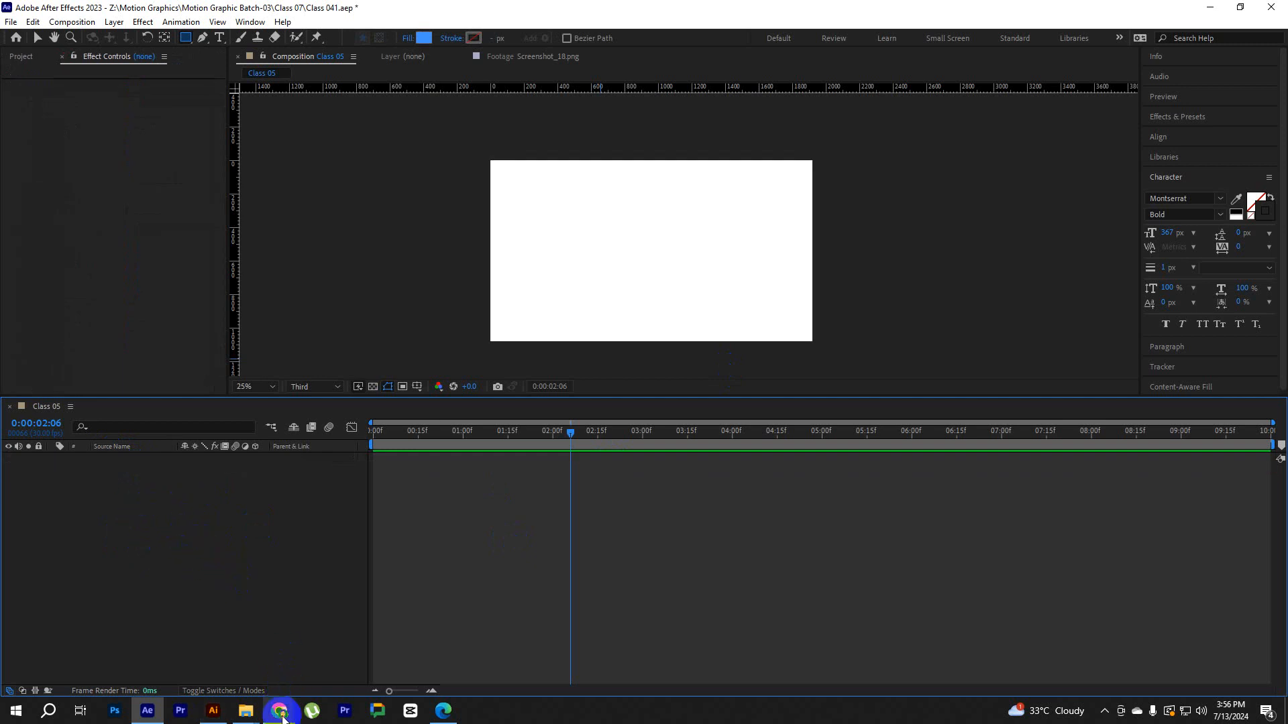
Switch to Chrome, search Google for "animation composer" in a new tab and open Mister Horse's Animation Composer page.
{"action": "mouse_move", "coordinate": [282, 718]}
{"action": "left_click", "coordinate": [362, 644]}
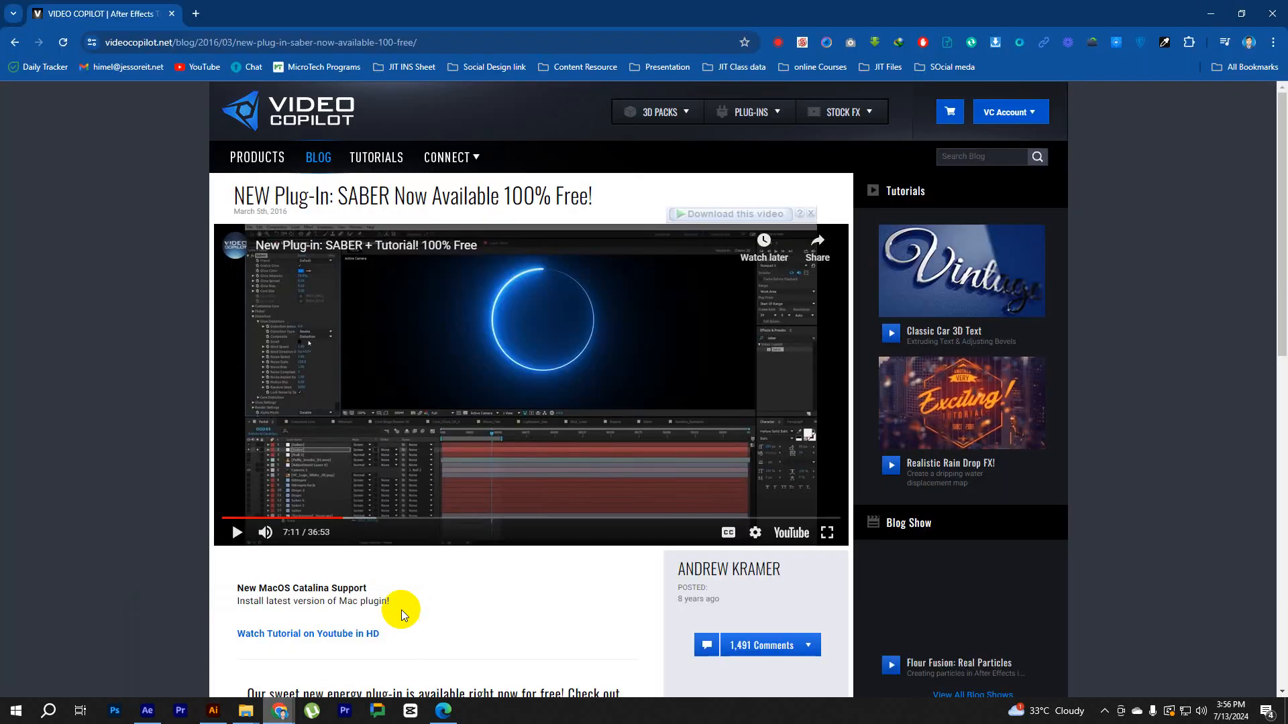
{"action": "left_click", "coordinate": [199, 13]}
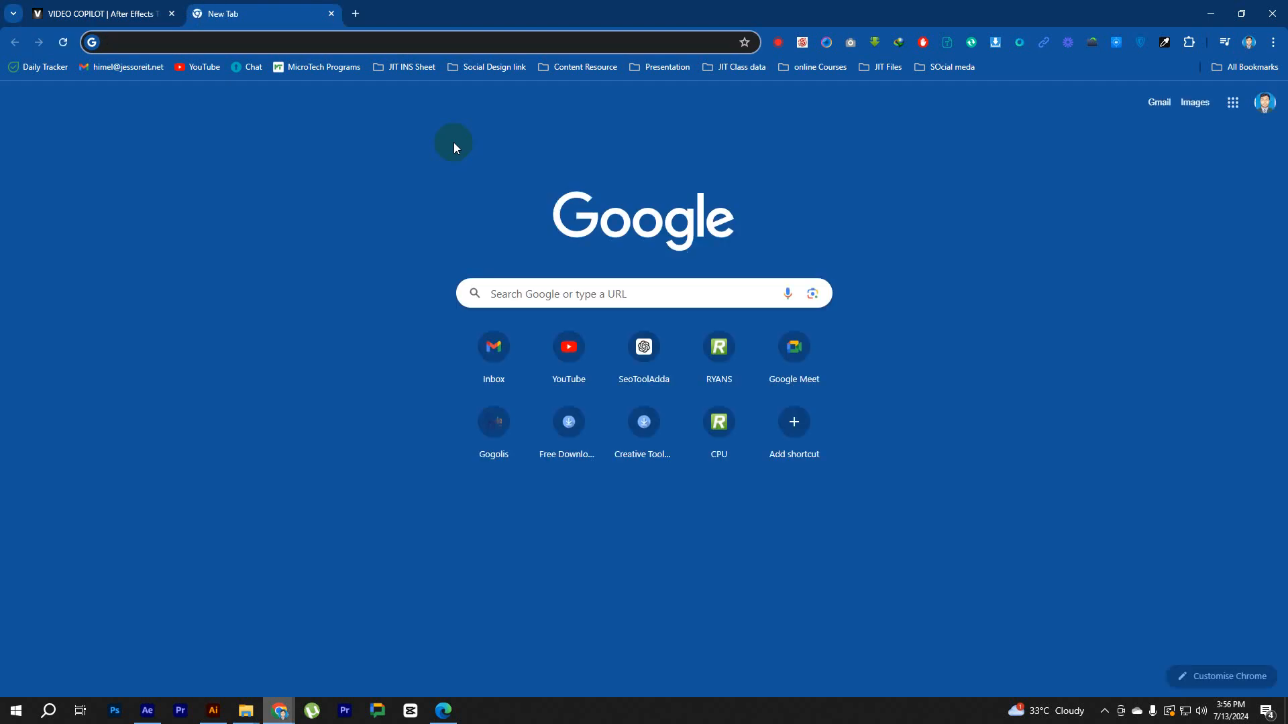
{"action": "type", "text": "animati"}
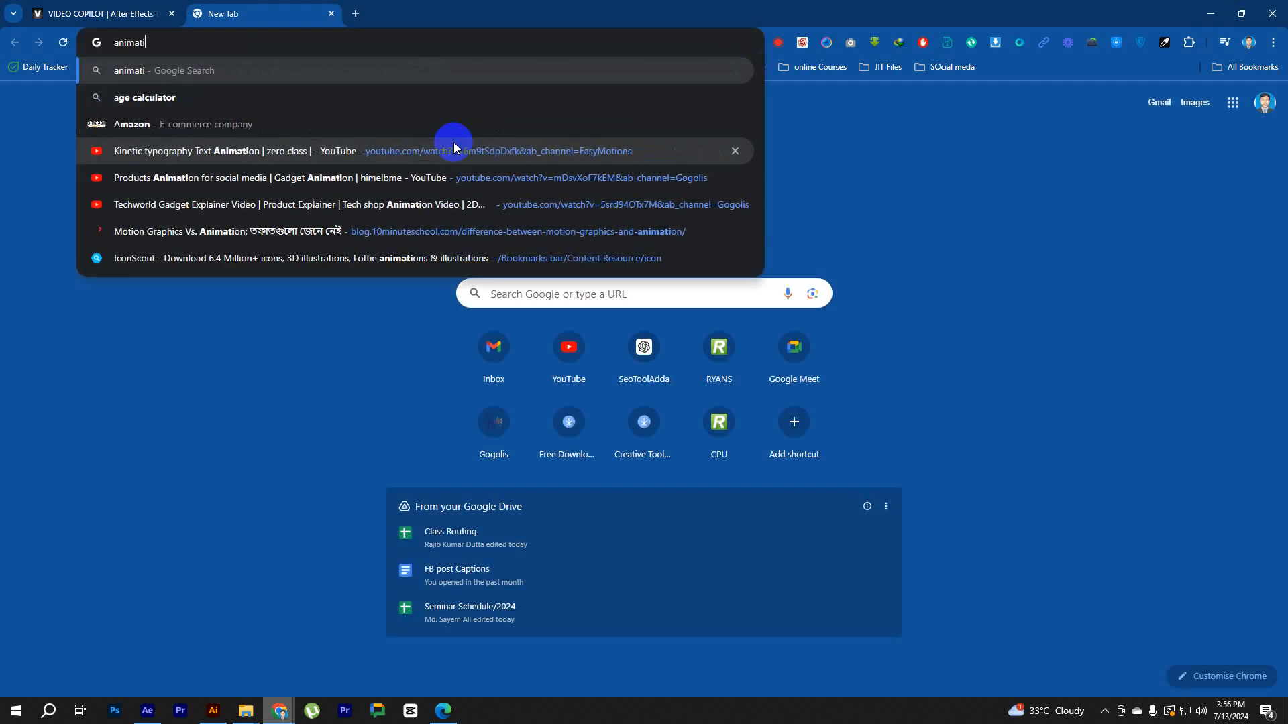
{"action": "type", "text": "on composer"}
{"action": "key", "text": "Return"}
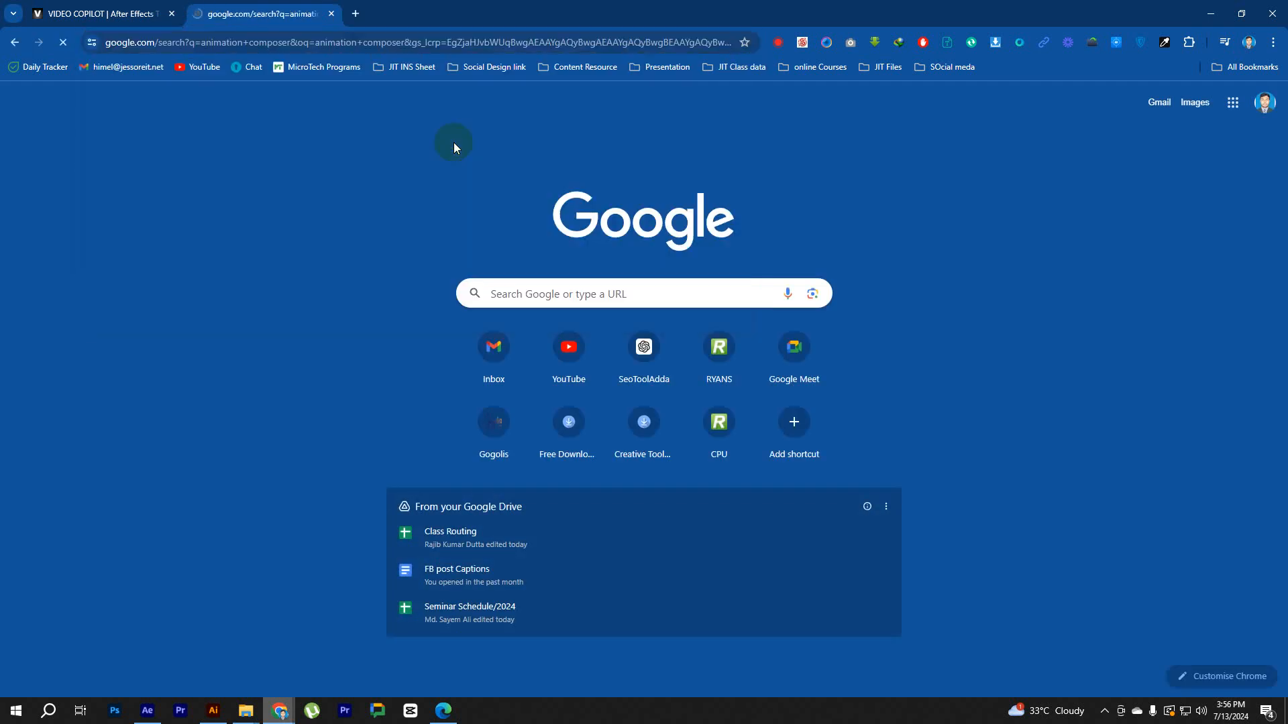
{"action": "left_click", "coordinate": [299, 231]}
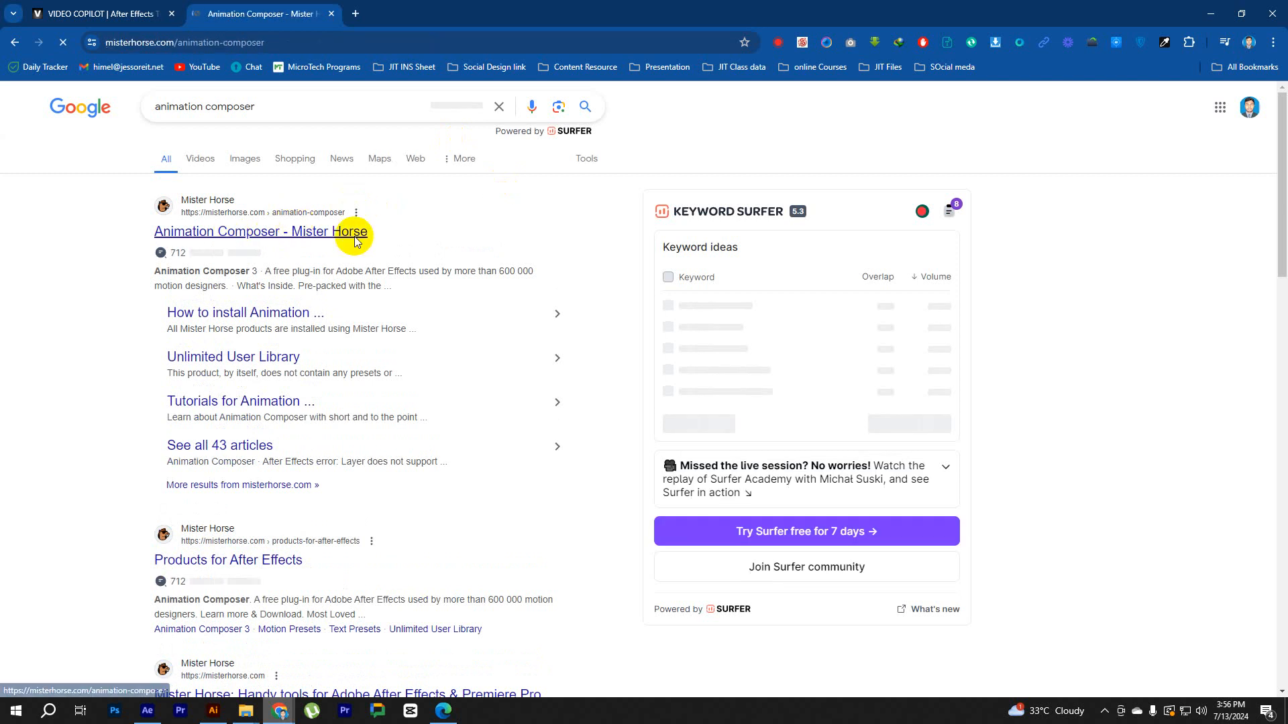
Look through the Animation Composer product page, including its What's new, Transitions and Text boxes sections.
{"action": "scroll", "coordinate": [461, 377], "scroll_direction": "down", "scroll_amount": 4}
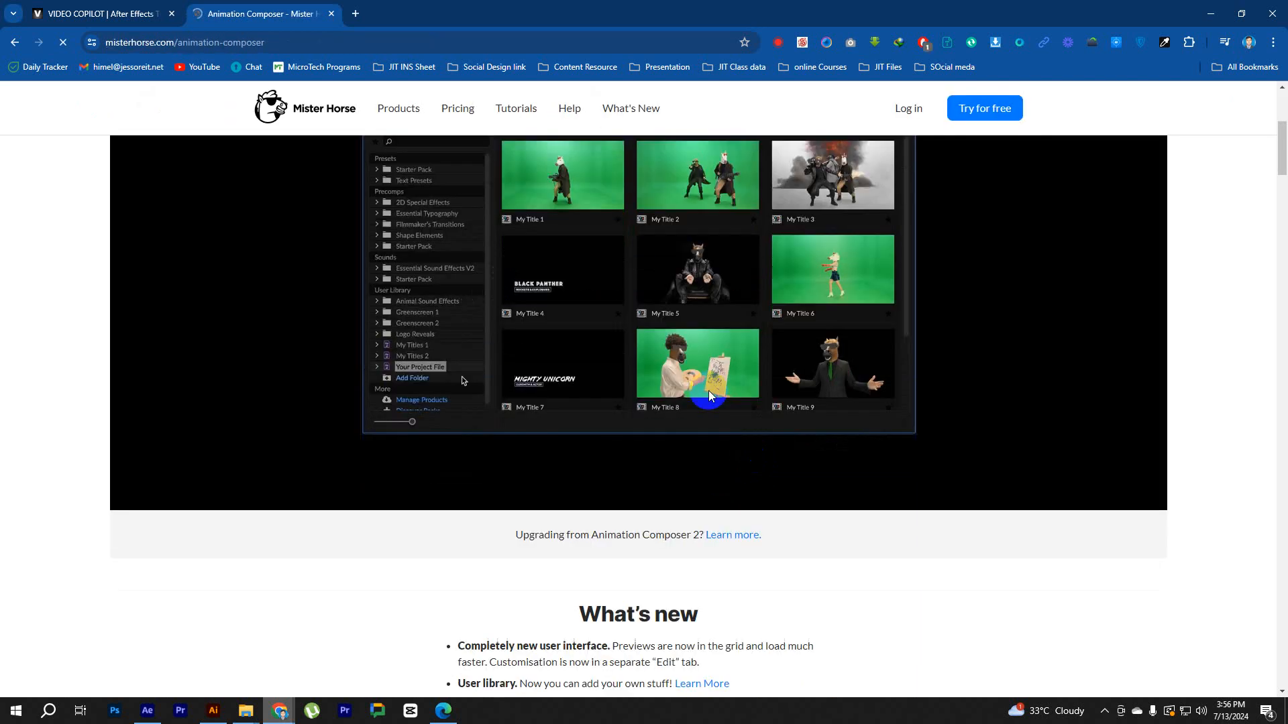
{"action": "scroll", "coordinate": [382, 192], "scroll_direction": "up", "scroll_amount": 3}
{"action": "scroll", "coordinate": [420, 279], "scroll_direction": "down", "scroll_amount": 14}
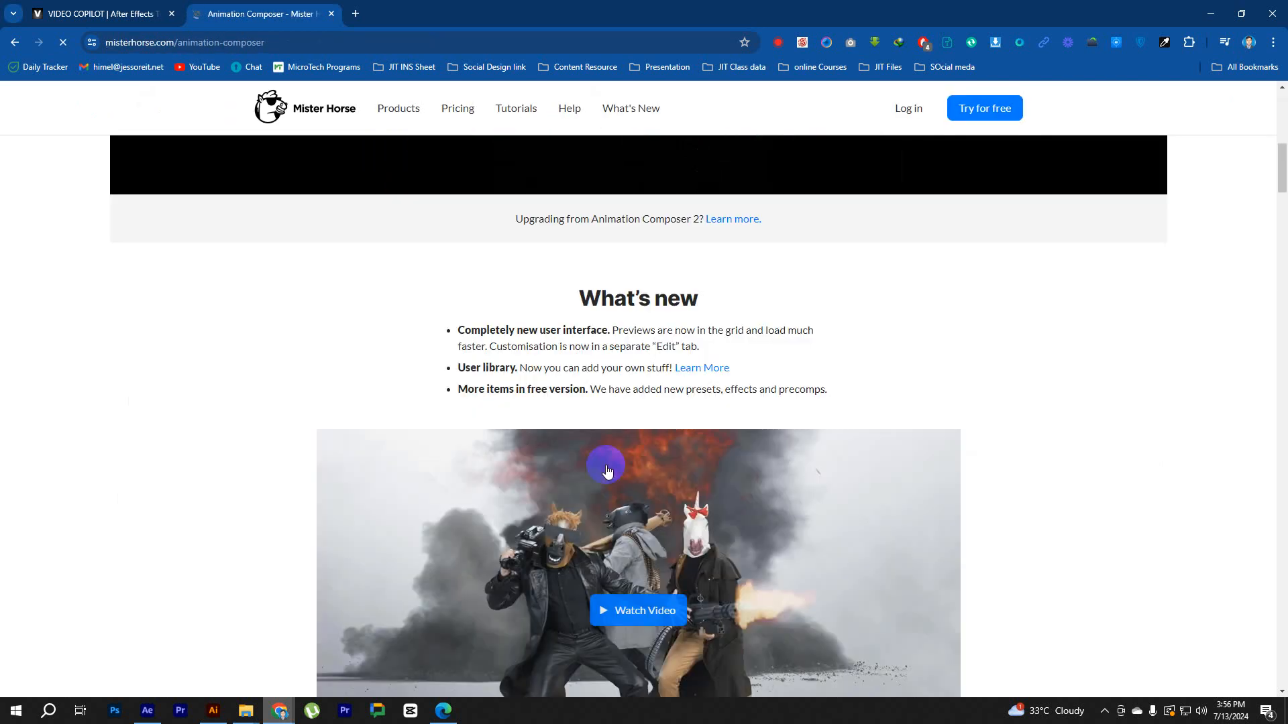
{"action": "scroll", "coordinate": [674, 448], "scroll_direction": "down", "scroll_amount": 20}
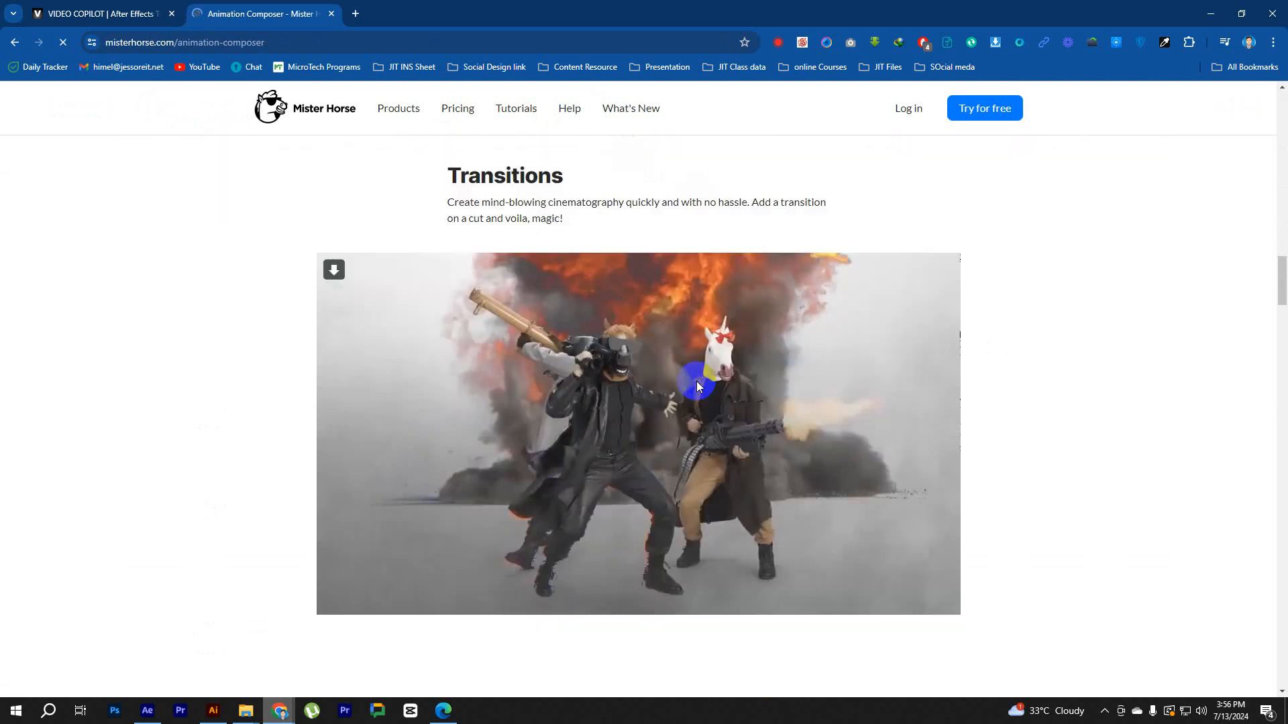
{"action": "scroll", "coordinate": [687, 382], "scroll_direction": "down", "scroll_amount": 8}
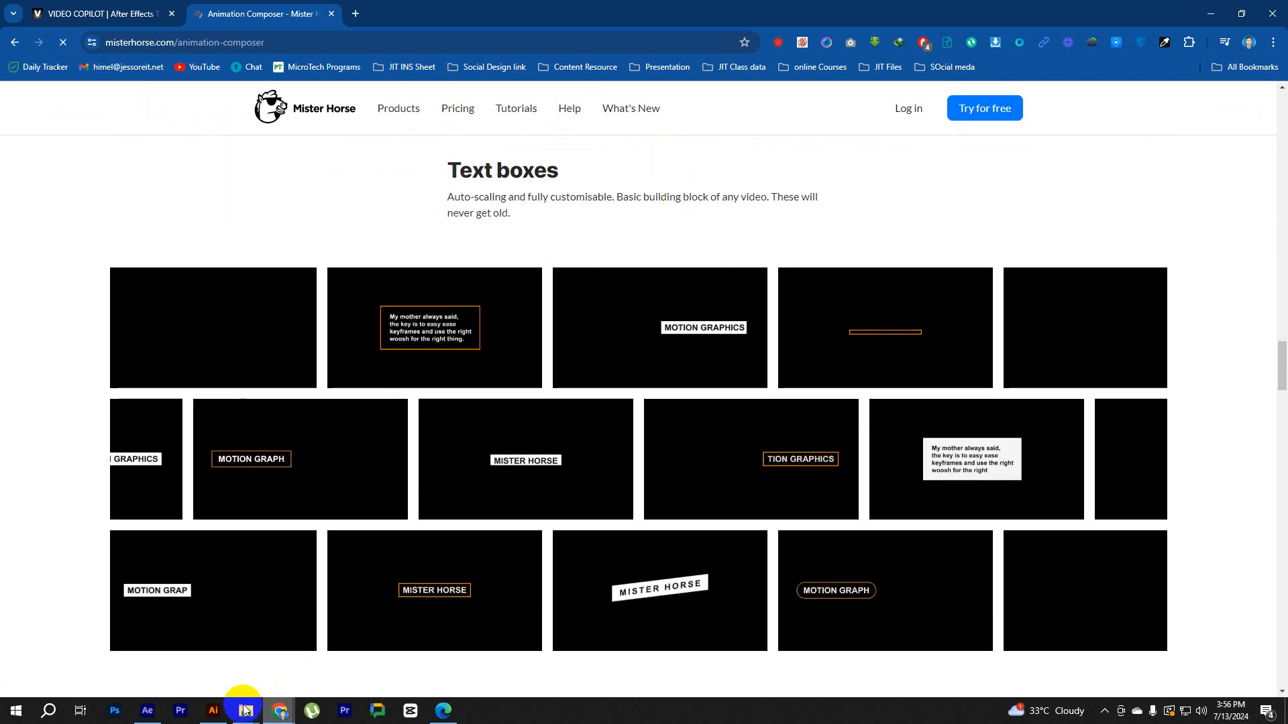
Switch back to After Effects and add a text layer reading "Somposer" to the empty Class 05 composition.
{"action": "left_click", "coordinate": [148, 713]}
{"action": "left_click", "coordinate": [200, 541]}
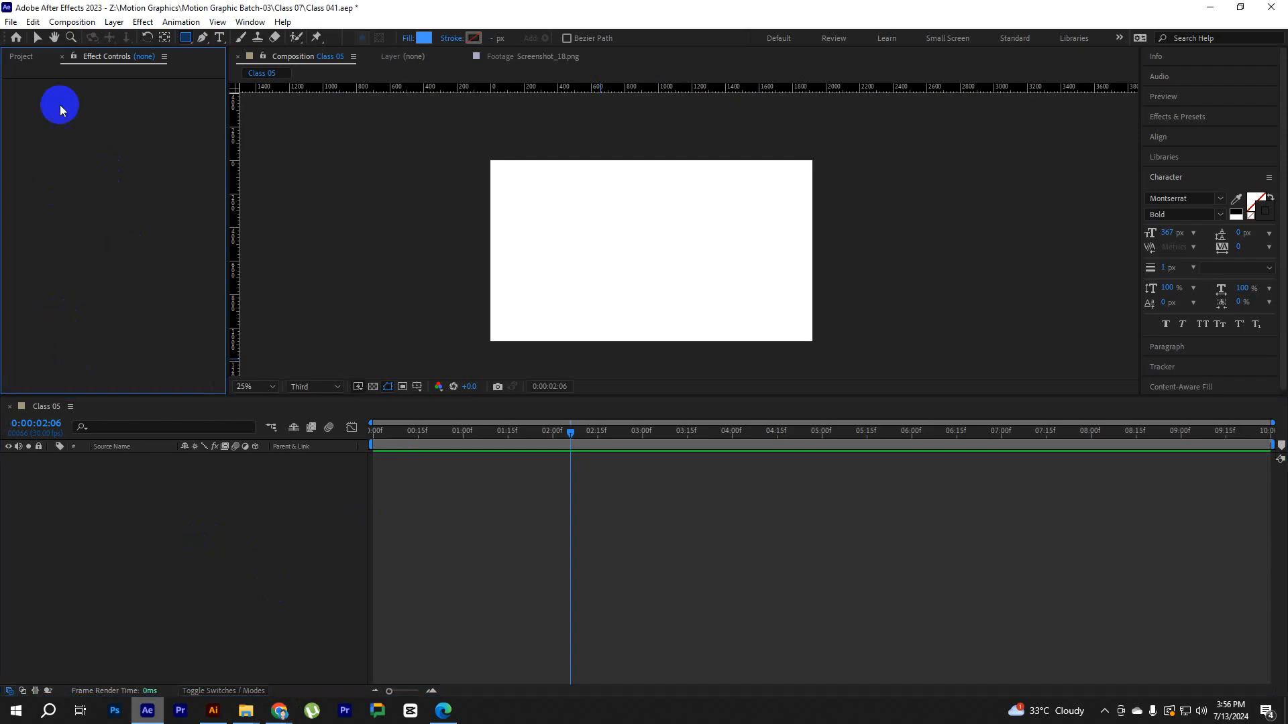
{"action": "left_click", "coordinate": [21, 57]}
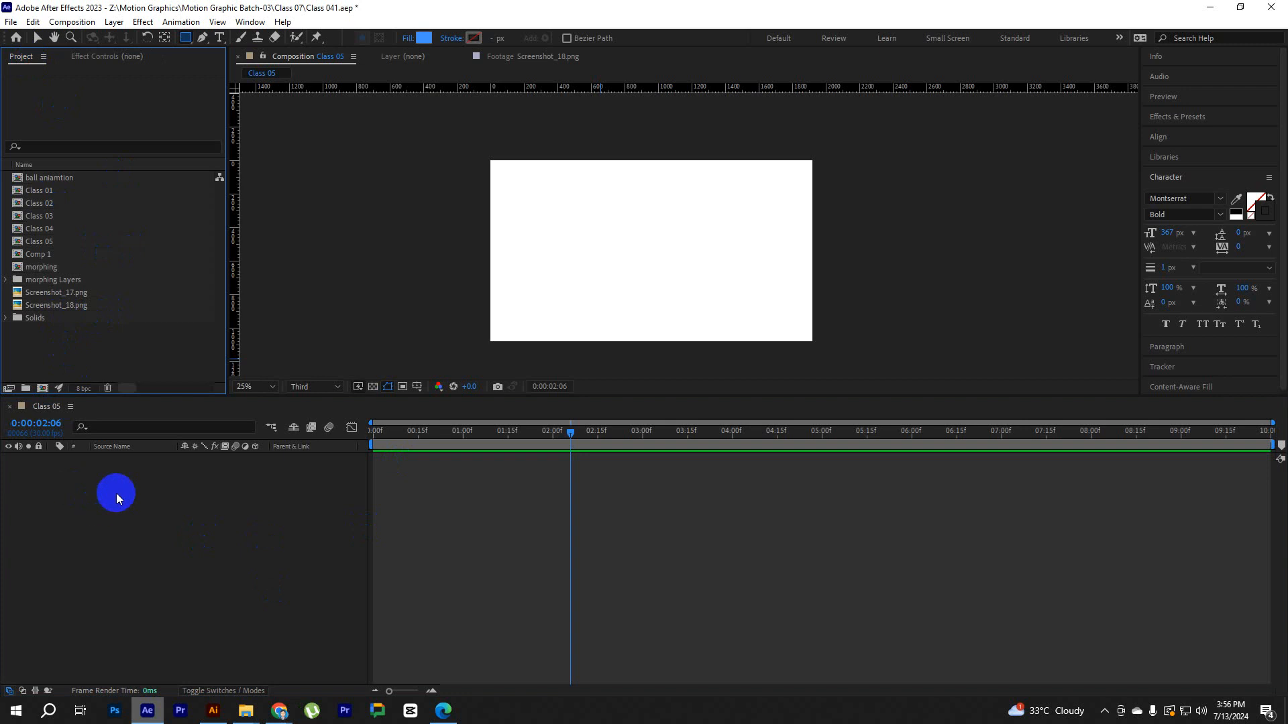
{"action": "left_click", "coordinate": [216, 41]}
{"action": "left_click", "coordinate": [591, 254]}
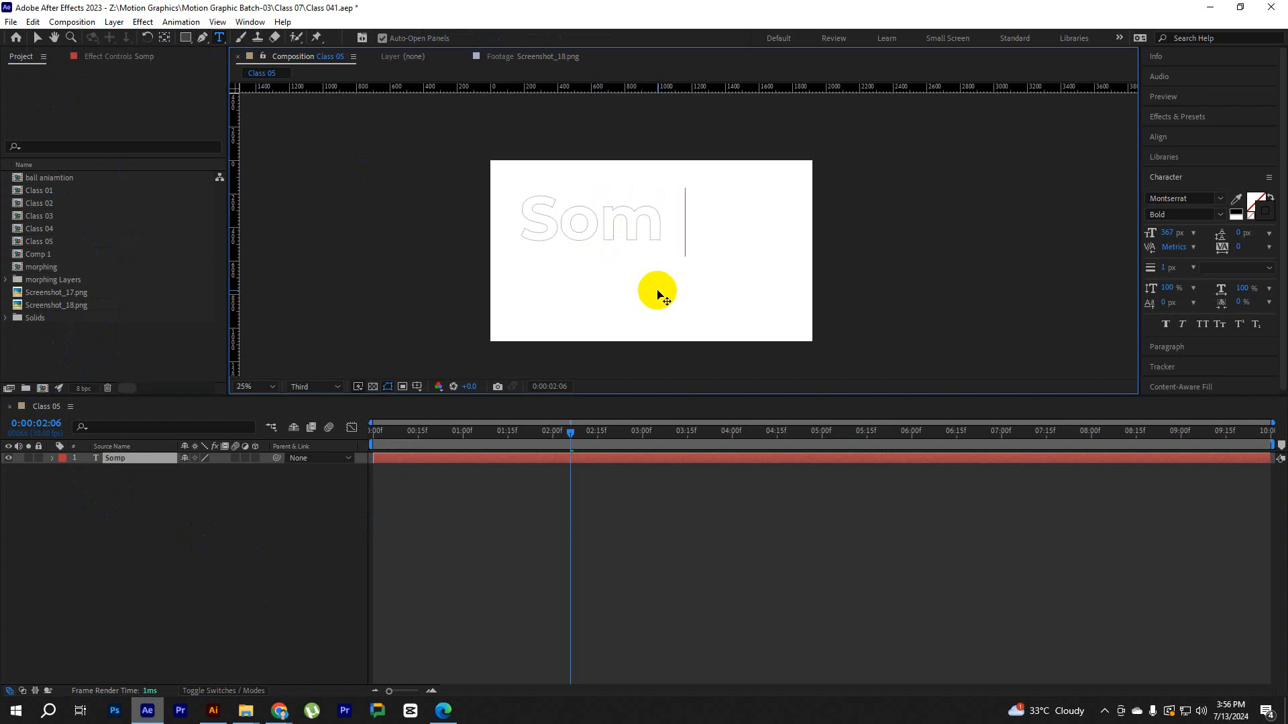
{"action": "type", "text": "oser"}
{"action": "left_click", "coordinate": [71, 75]}
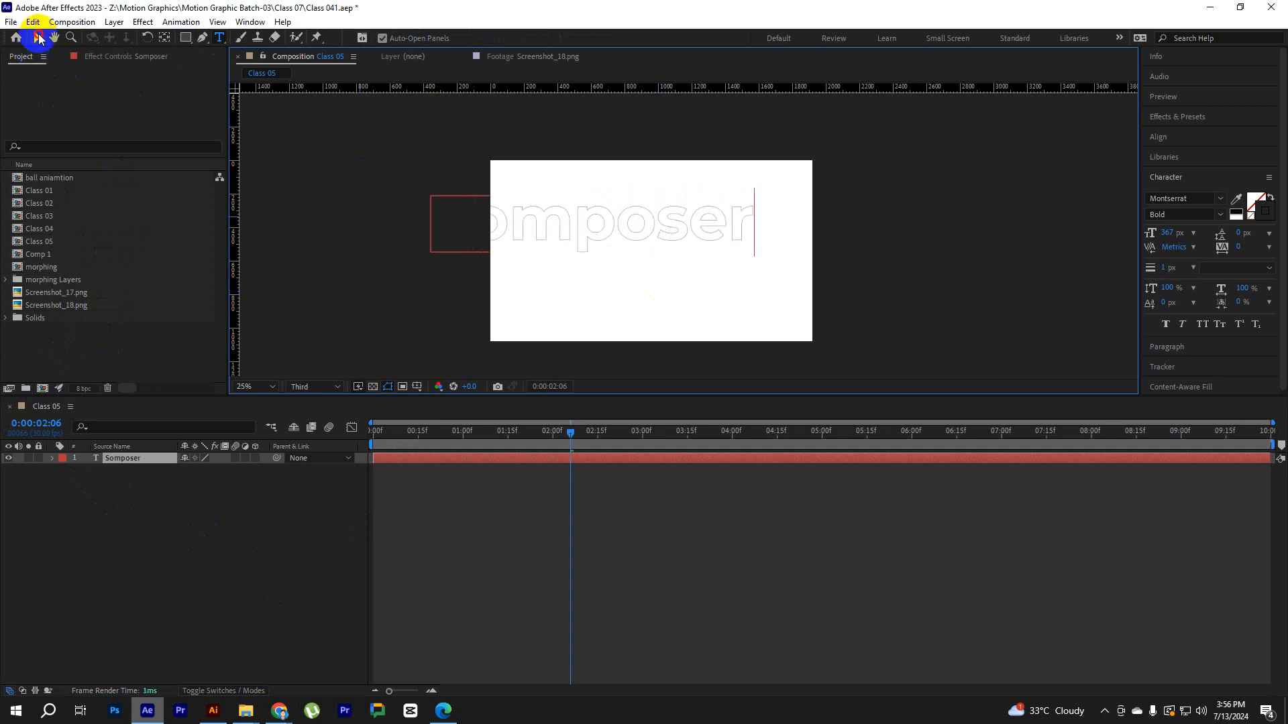
{"action": "left_click", "coordinate": [38, 38]}
Swap the text's fill and stroke to give it a solid dark fill, and move it further into the frame.
{"action": "left_click", "coordinate": [1270, 197]}
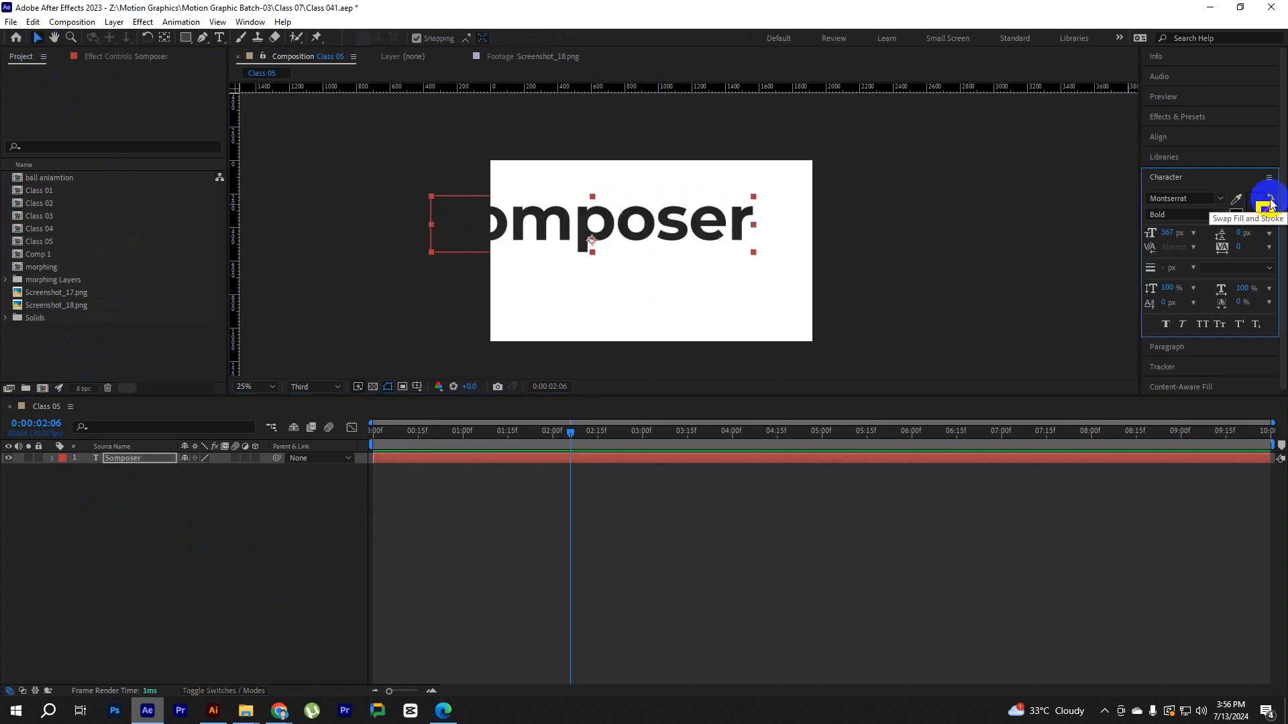
{"action": "left_click", "coordinate": [1263, 206]}
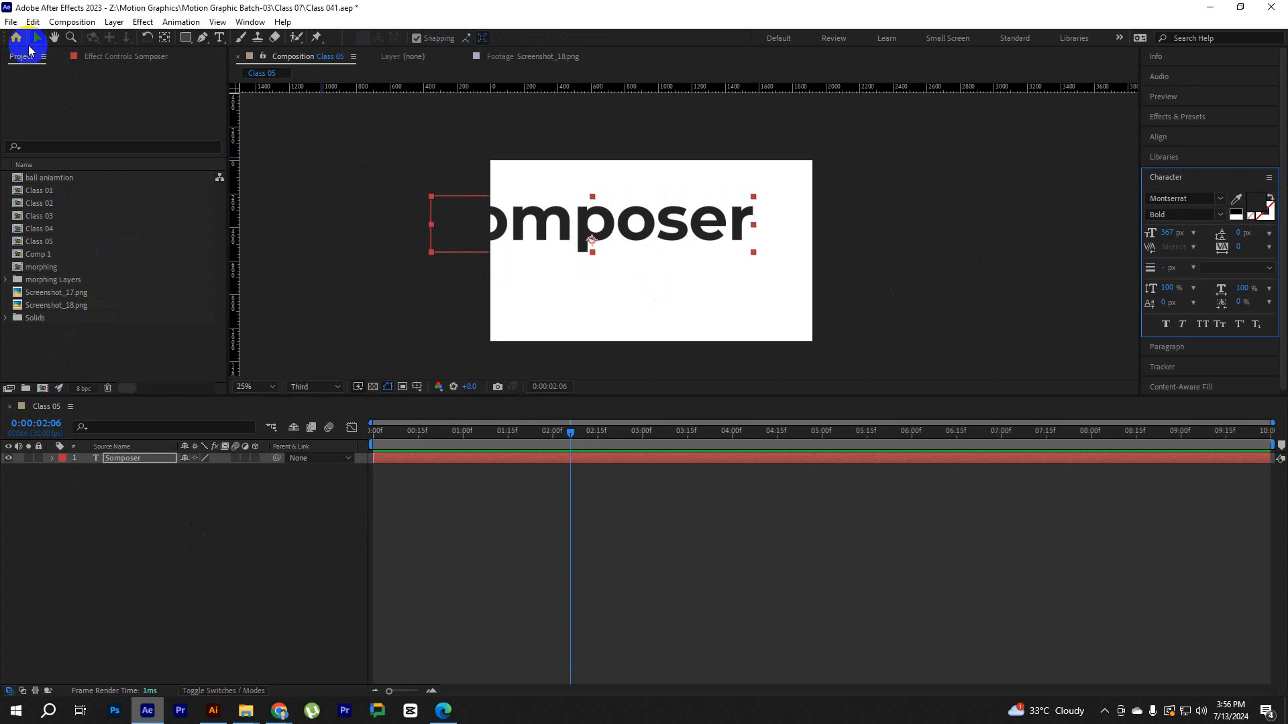
{"action": "left_click", "coordinate": [38, 37]}
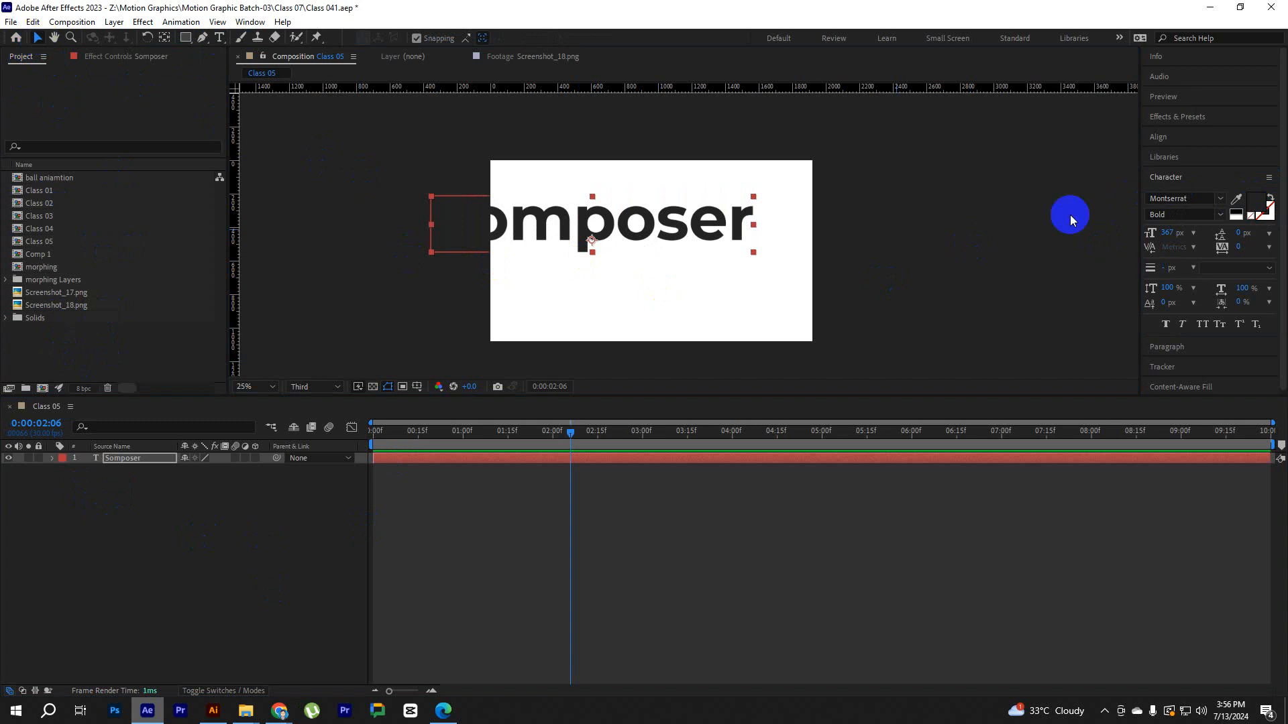
{"action": "left_click", "coordinate": [1205, 119]}
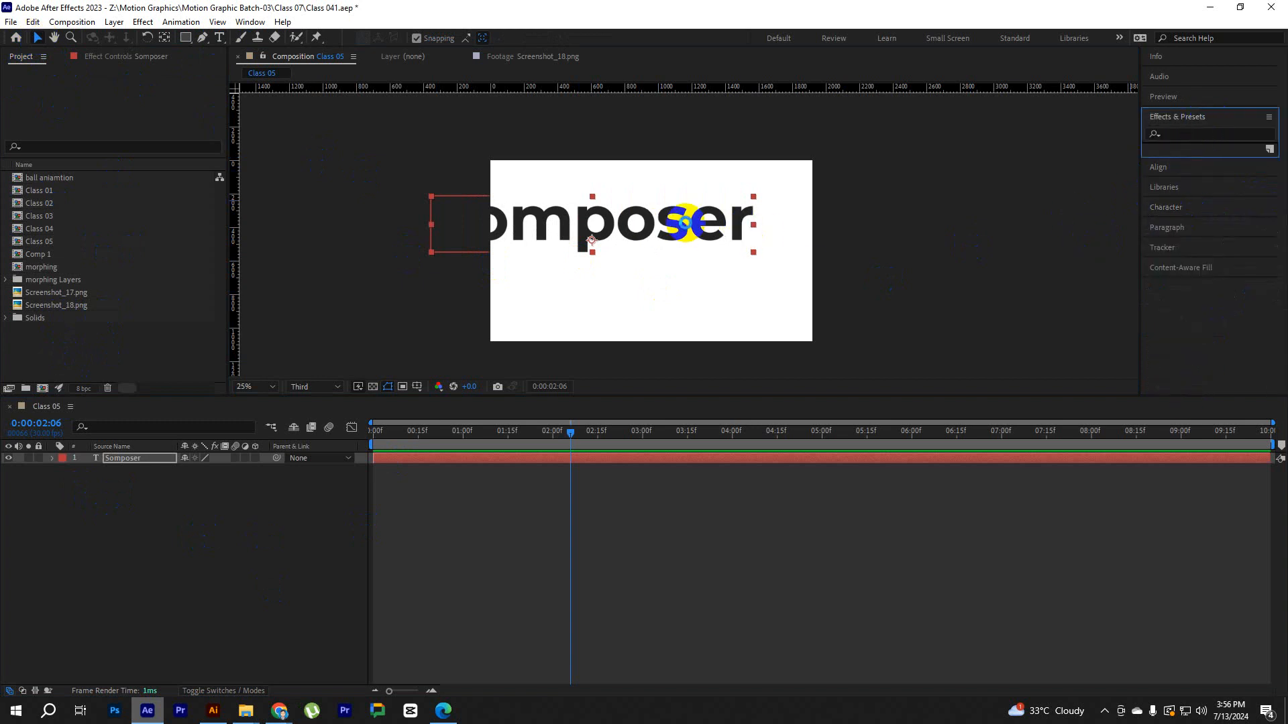
{"action": "left_click_drag", "start_coordinate": [658, 223], "coordinate": [703, 239]}
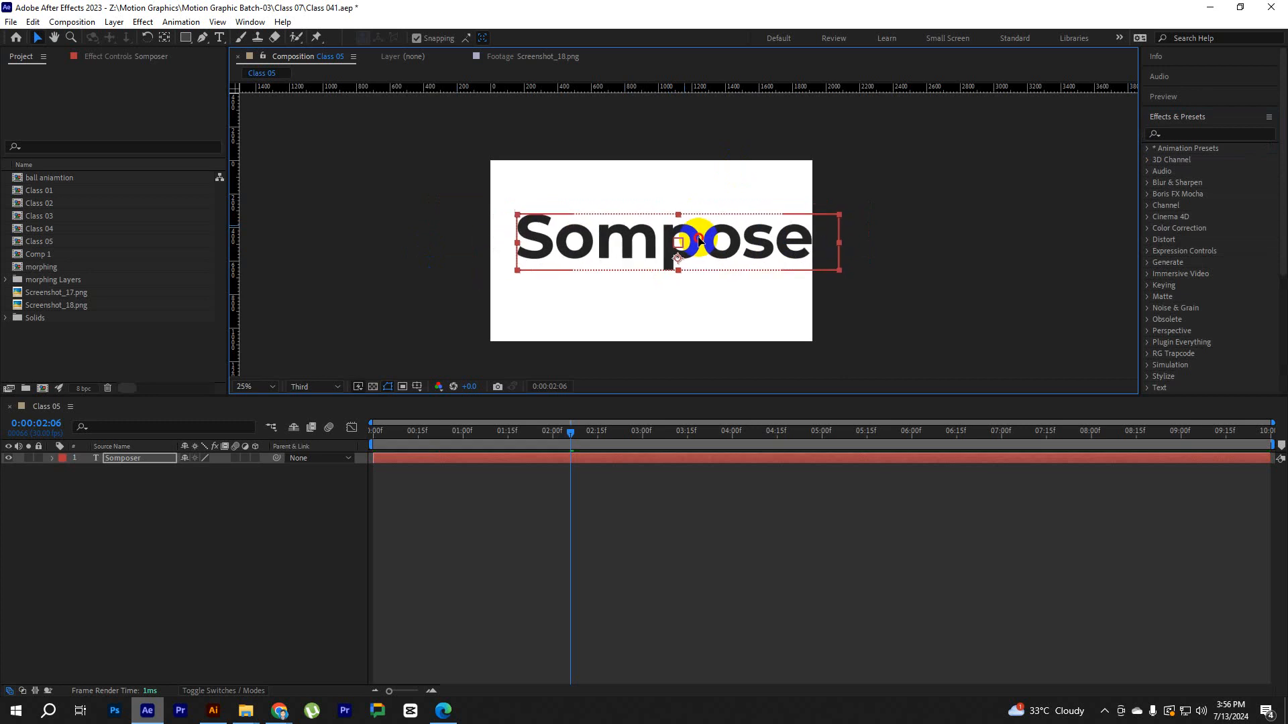
Replace the first letter of the text with C so that it reads "Composer".
{"action": "double_click", "coordinate": [533, 235]}
{"action": "left_click_drag", "start_coordinate": [547, 230], "coordinate": [501, 237]}
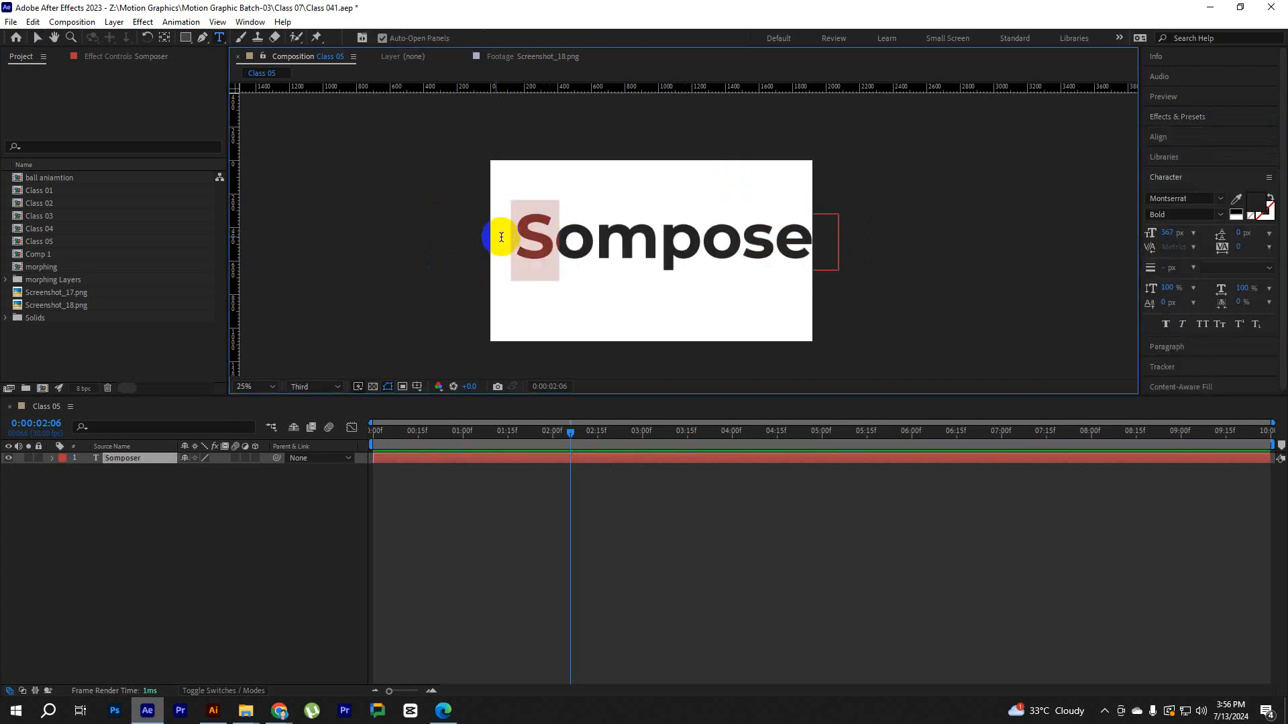
{"action": "type", "text": "C"}
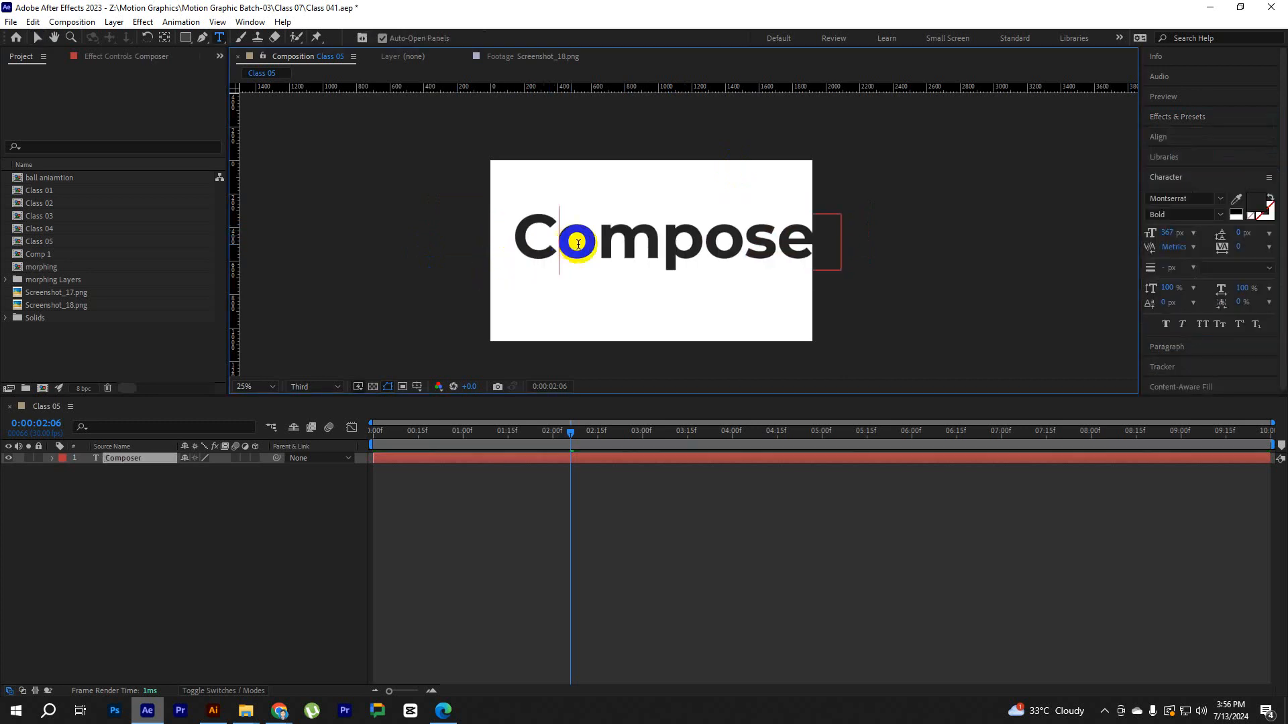
{"action": "left_click", "coordinate": [33, 41]}
Move the Composer text layer's anchor point to the centre of the word.
{"action": "left_click", "coordinate": [165, 38]}
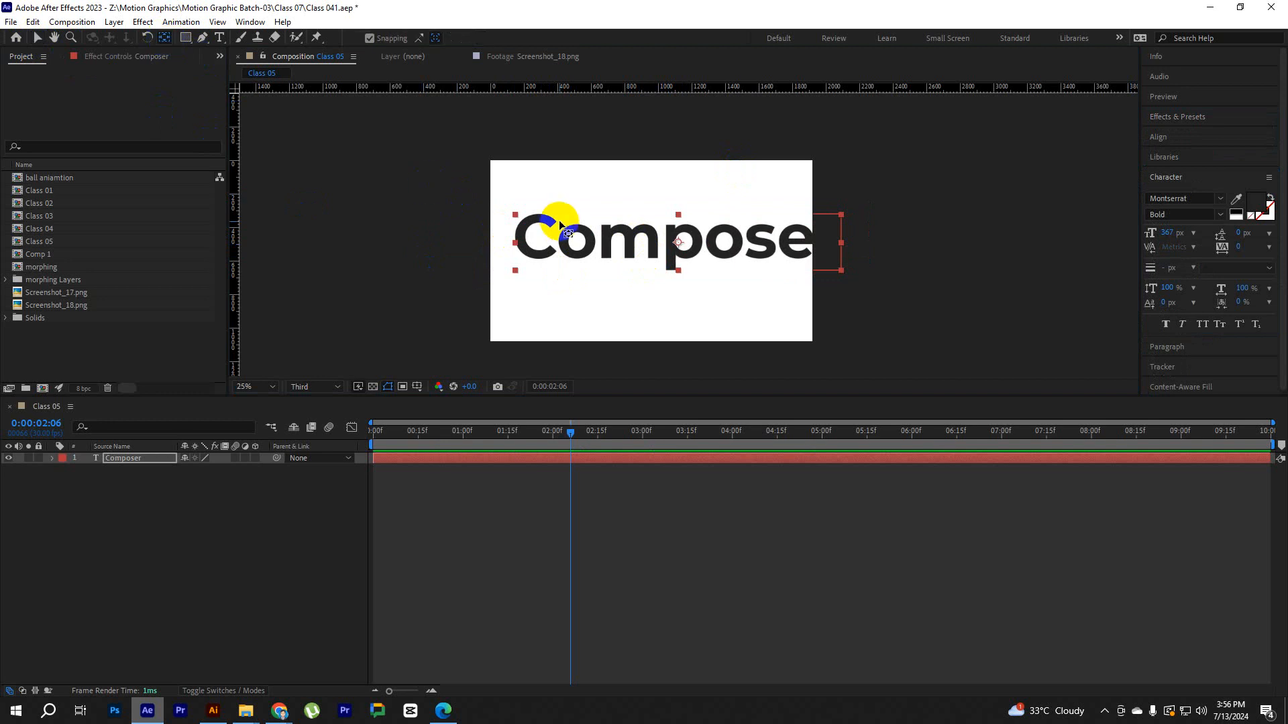
{"action": "left_click", "coordinate": [582, 201]}
{"action": "key", "text": "v"}
Set the Composer text's font size to 279 px and place it at the centre of the frame.
{"action": "left_click_drag", "start_coordinate": [648, 245], "coordinate": [638, 256]}
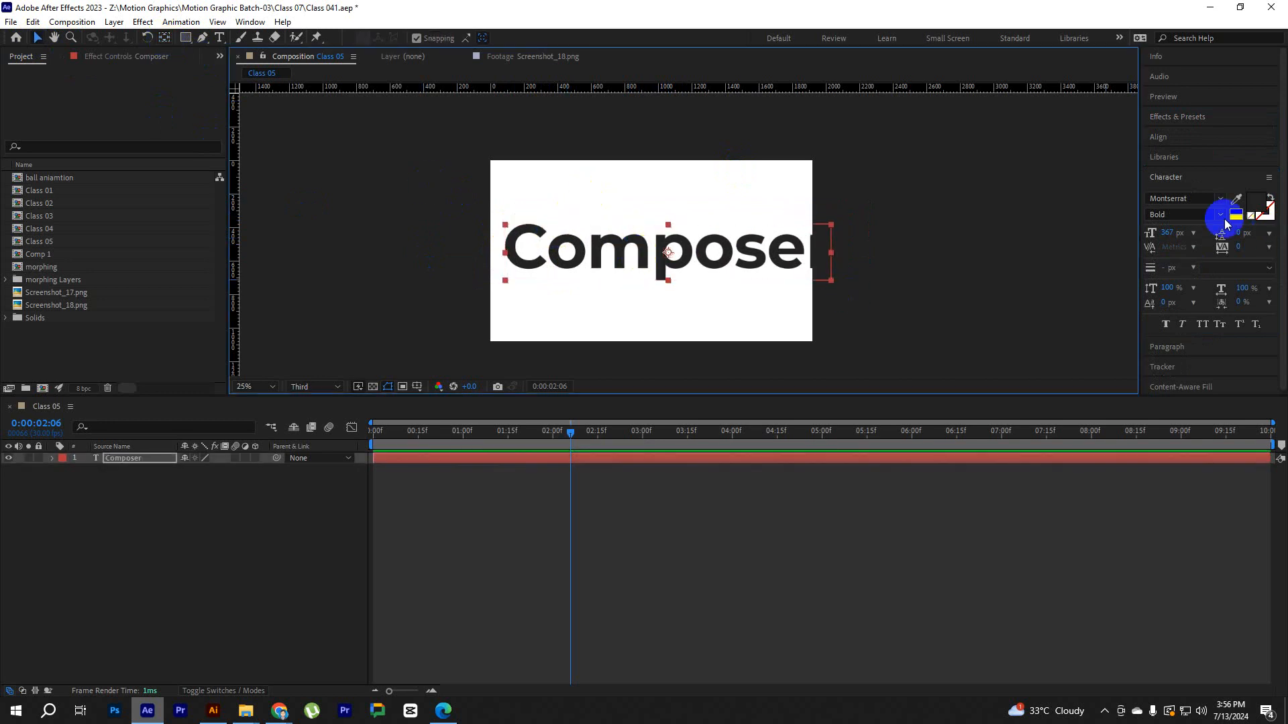
{"action": "left_click_drag", "start_coordinate": [1166, 234], "coordinate": [1095, 250]}
{"action": "left_click_drag", "start_coordinate": [625, 263], "coordinate": [609, 262]}
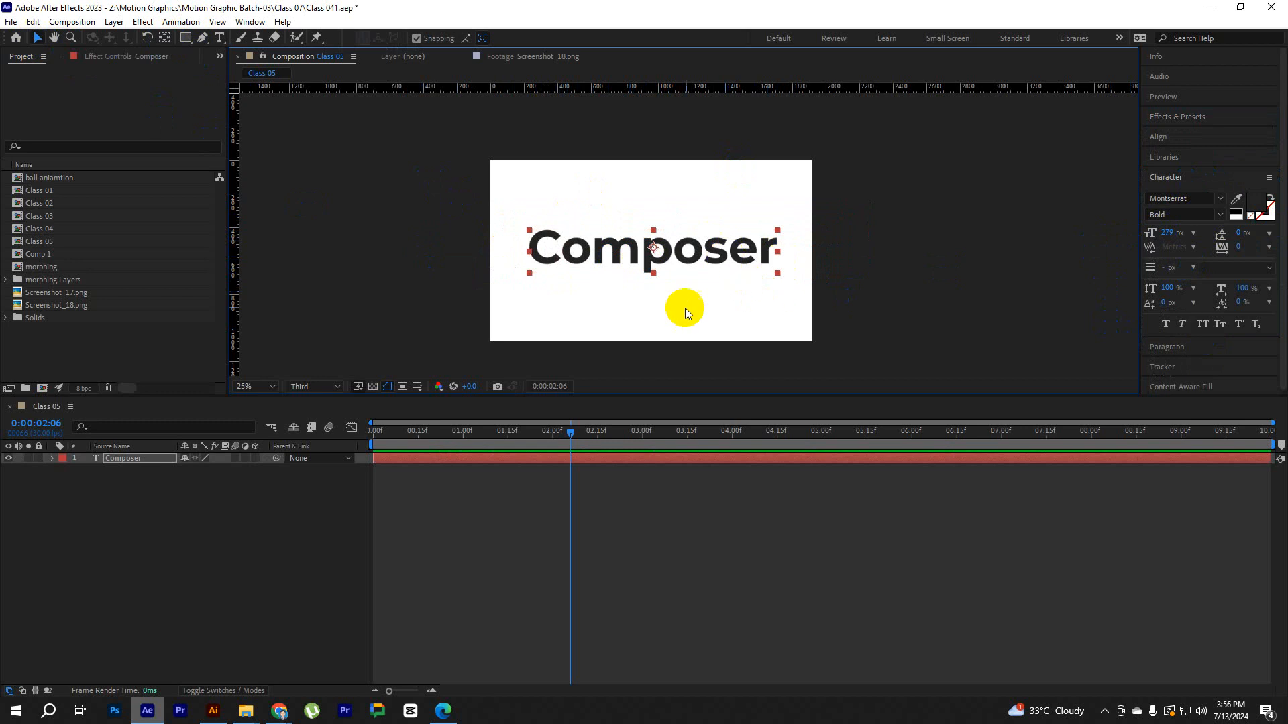
Open the main Animation Composer 3 window, reposition it over the project area and enlarge it to show its whole list.
{"action": "left_click", "coordinate": [267, 22]}
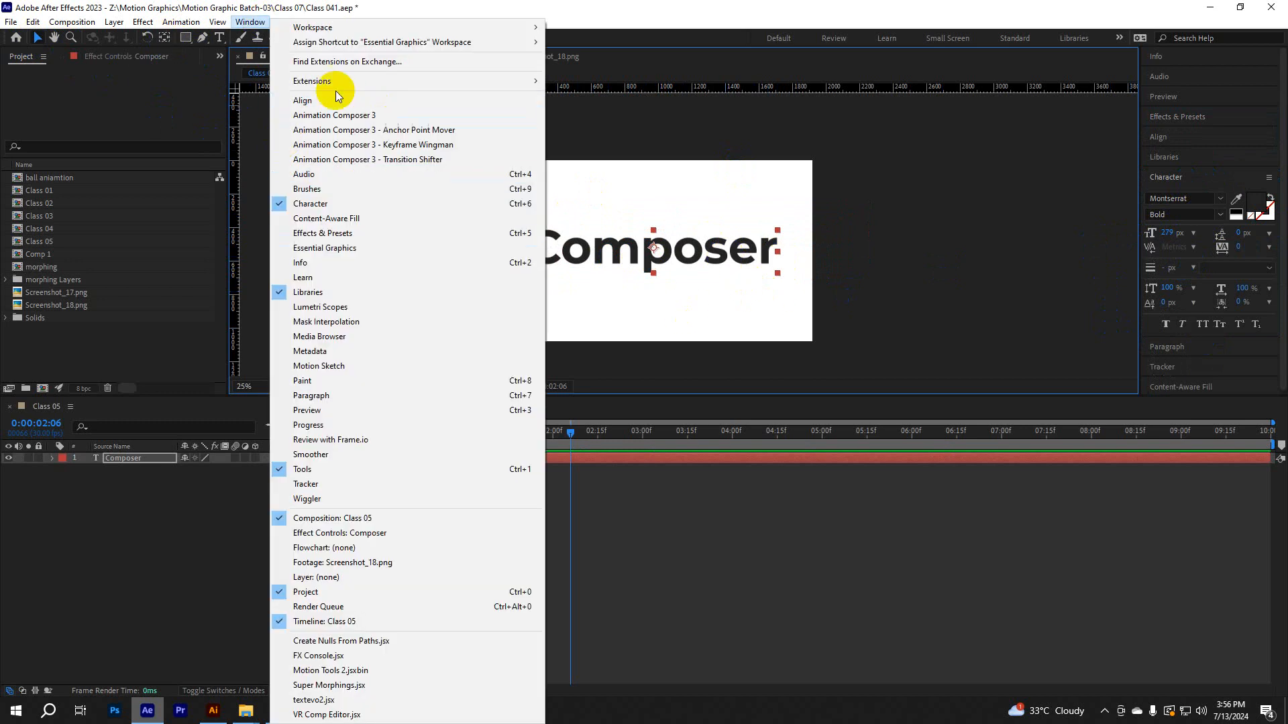
{"action": "left_click", "coordinate": [392, 170]}
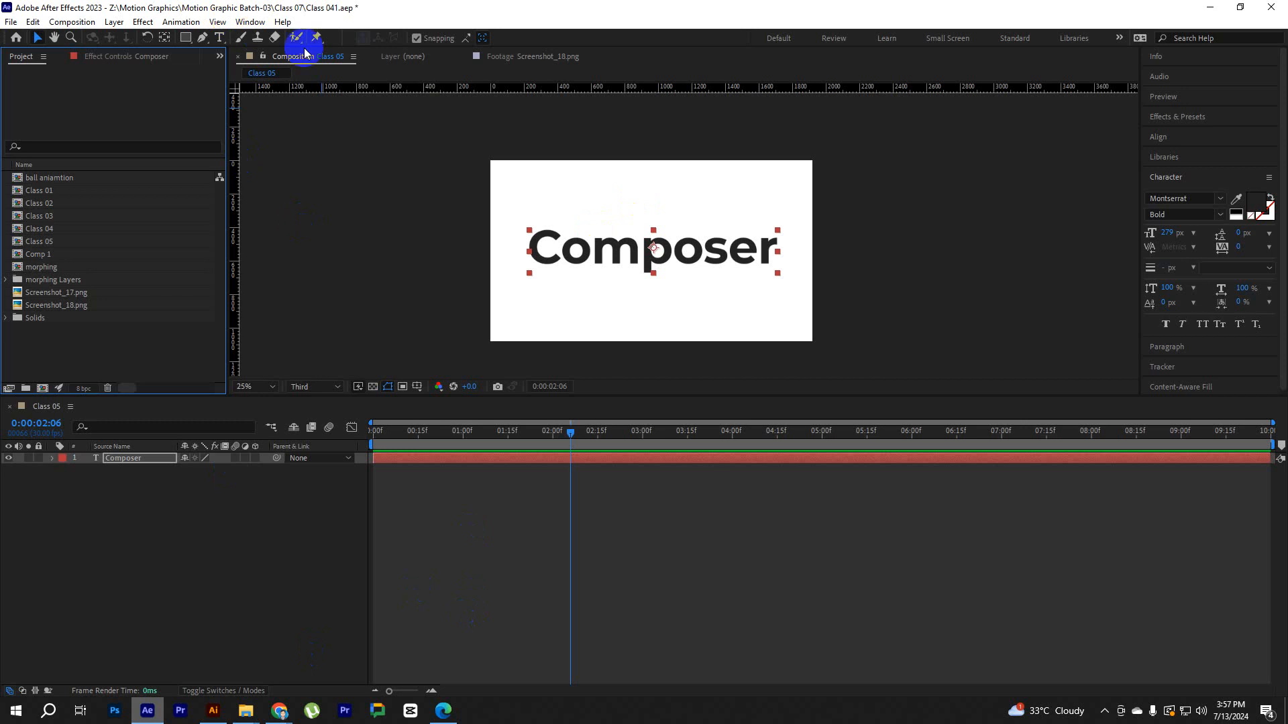
{"action": "left_click", "coordinate": [262, 32]}
{"action": "left_click", "coordinate": [303, 115]}
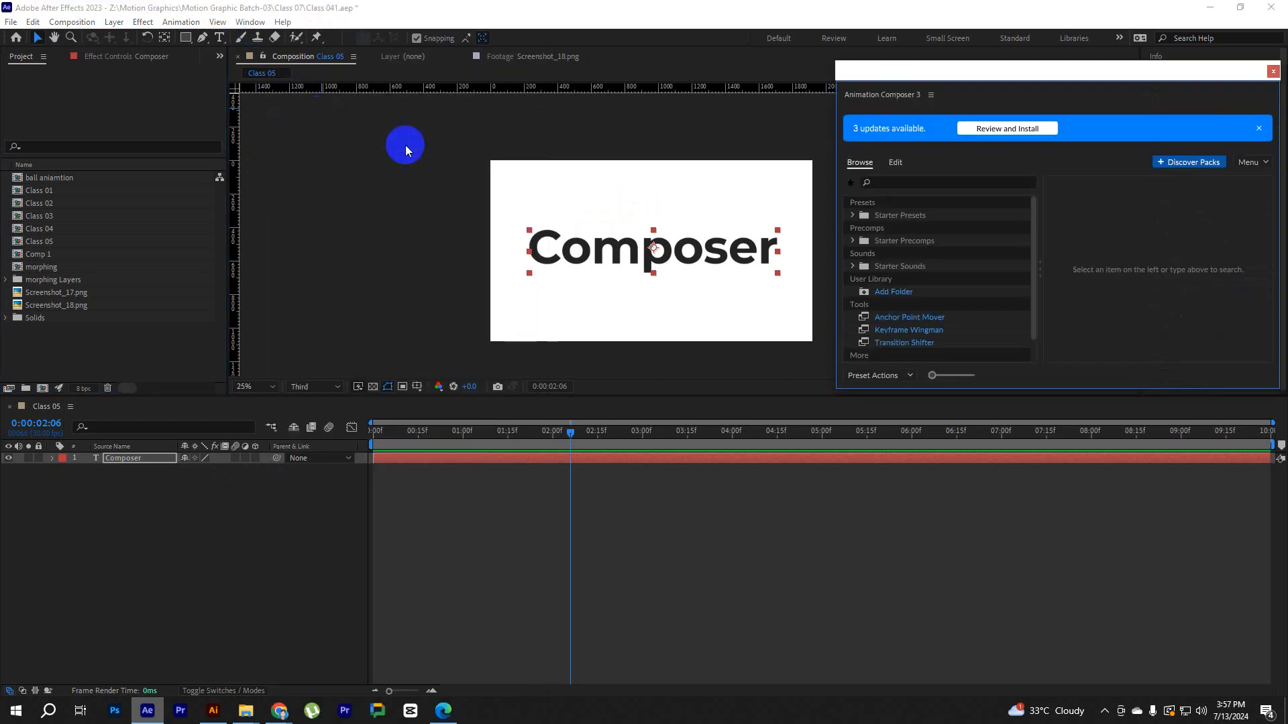
{"action": "left_click_drag", "start_coordinate": [1016, 79], "coordinate": [240, 59]}
{"action": "left_click", "coordinate": [92, 204]}
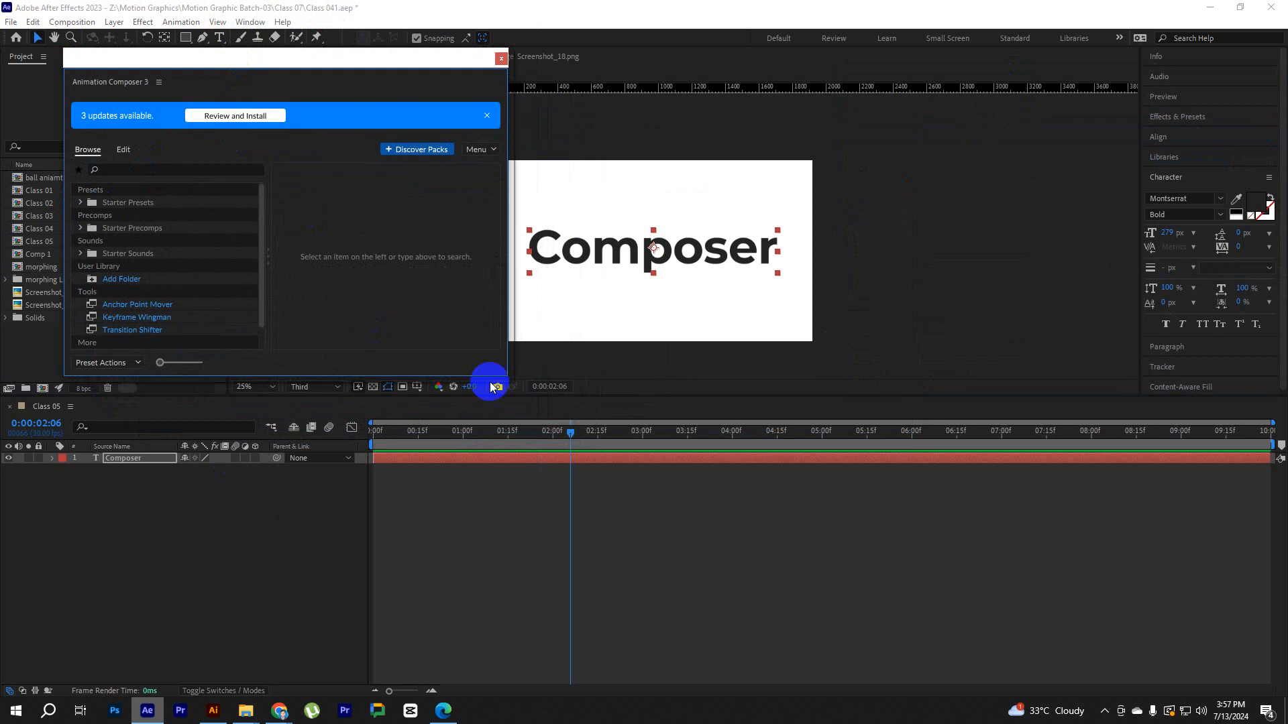
{"action": "left_click_drag", "start_coordinate": [505, 377], "coordinate": [532, 489]}
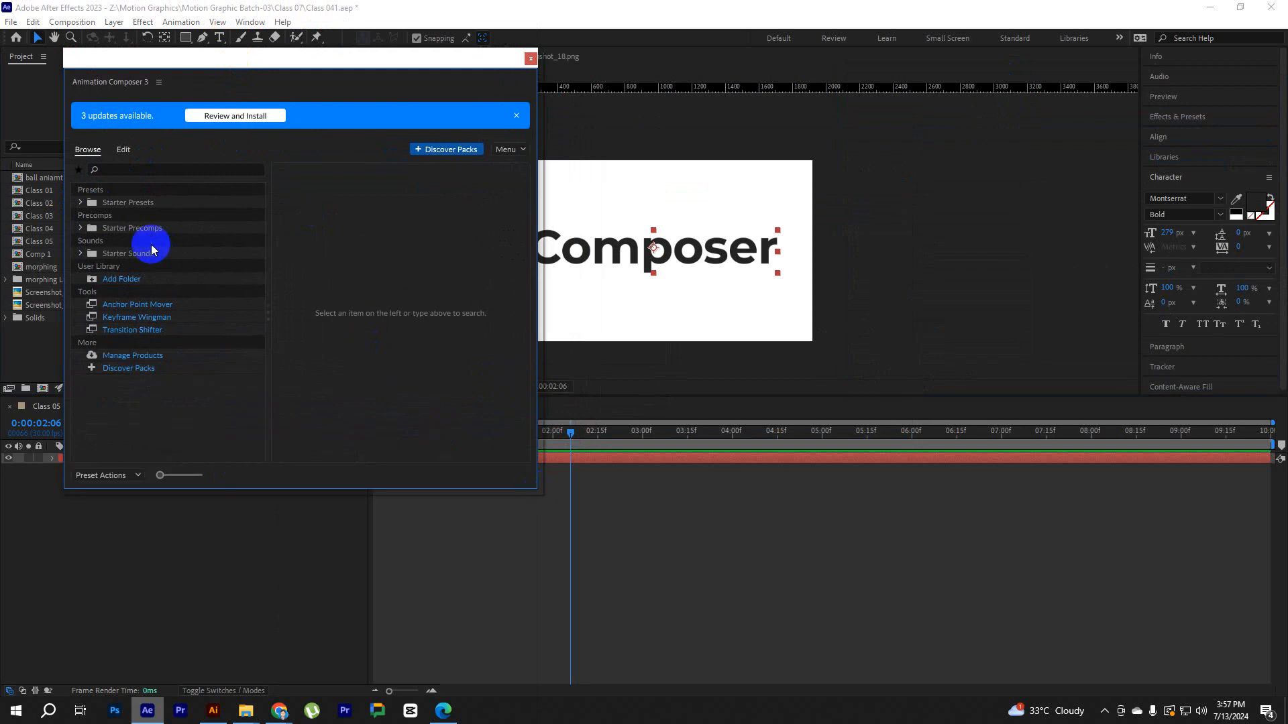
Show the Starter Presets for text layer transitions and move the Animation Composer window away from the project area.
{"action": "left_click", "coordinate": [81, 202]}
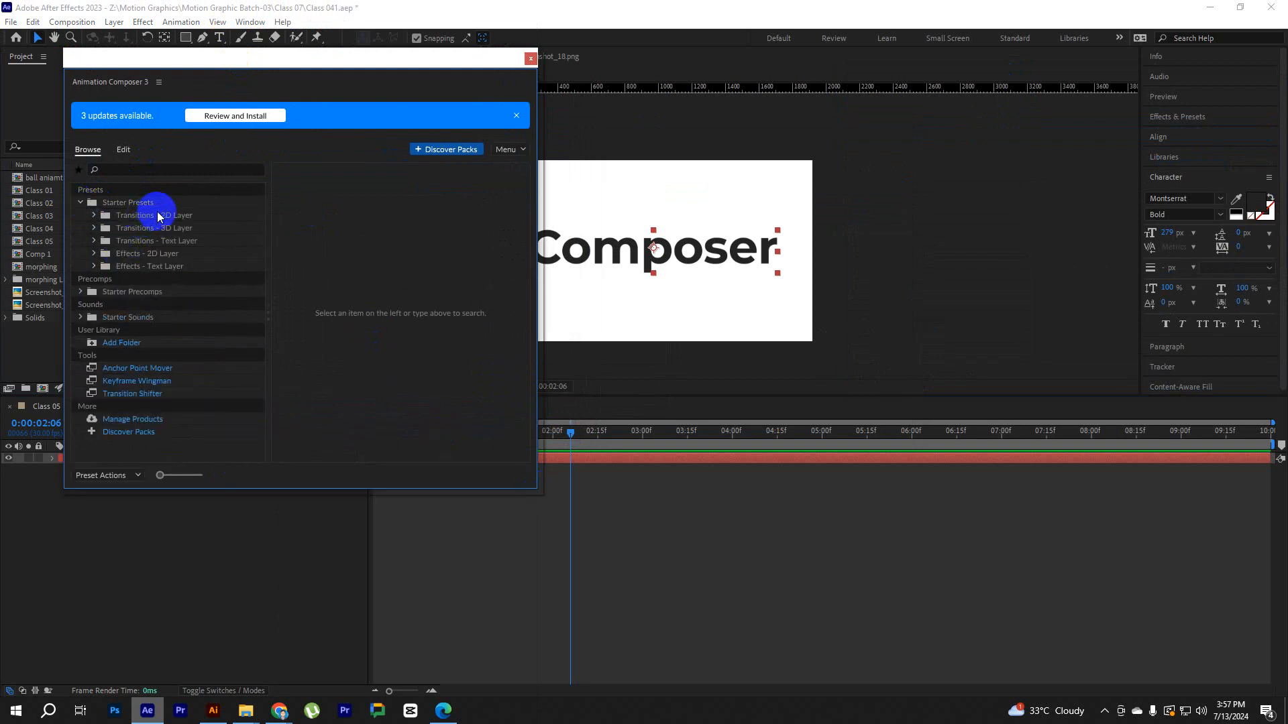
{"action": "left_click", "coordinate": [100, 243]}
{"action": "left_click_drag", "start_coordinate": [345, 63], "coordinate": [1016, 52]}
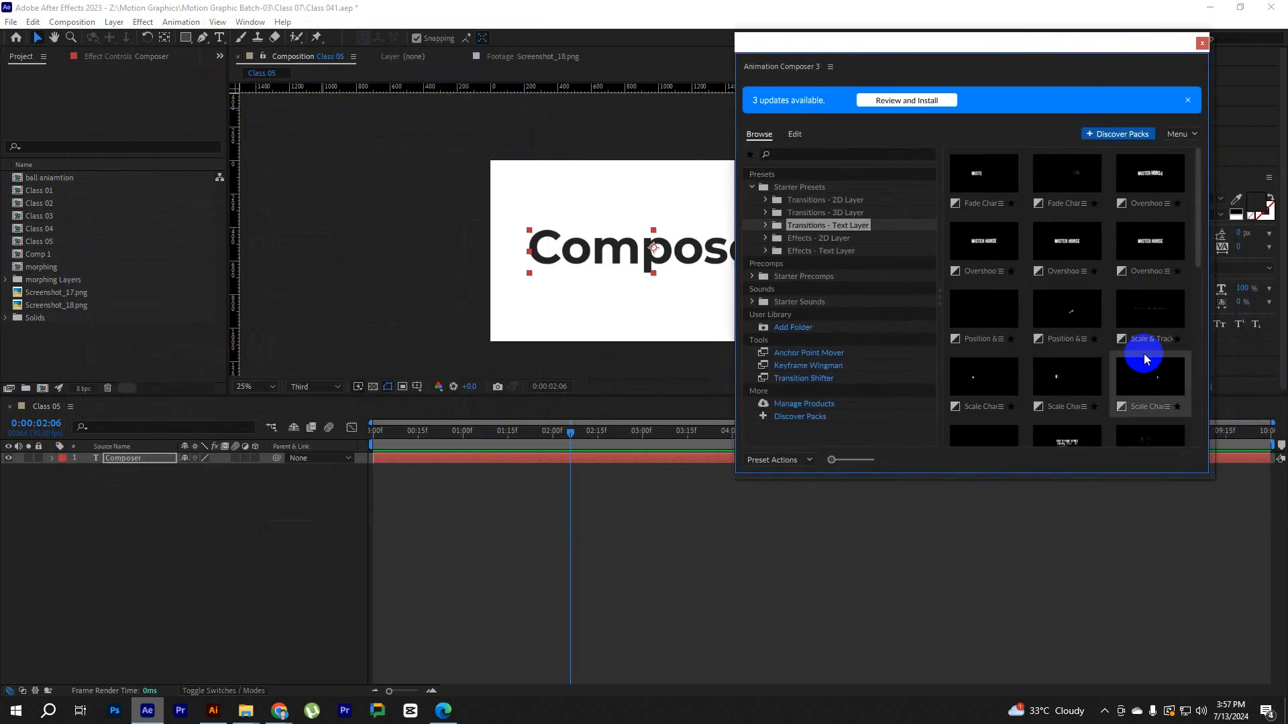
Apply the Position & Rotate & Scale Characters Randomly preset, Bottom variant, to the Composer layer as an In transition from 0:00:00:00.
{"action": "left_click", "coordinate": [1075, 330]}
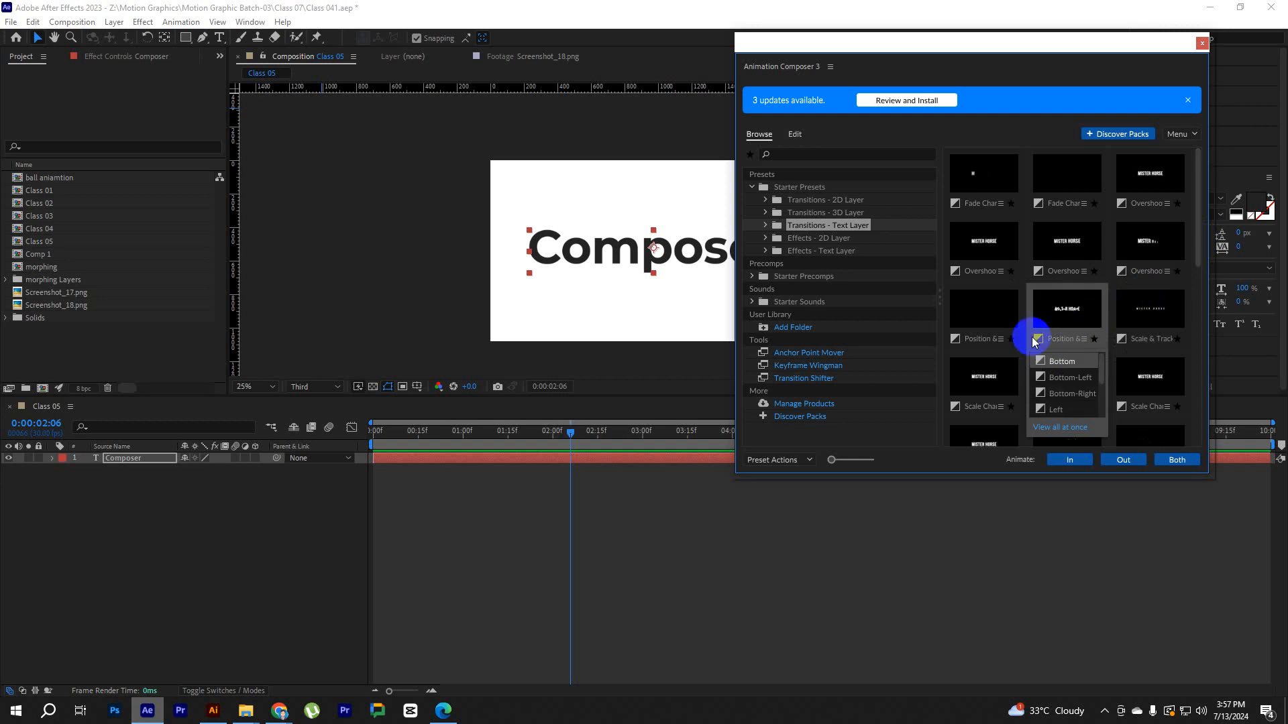
{"action": "left_click", "coordinate": [1069, 460]}
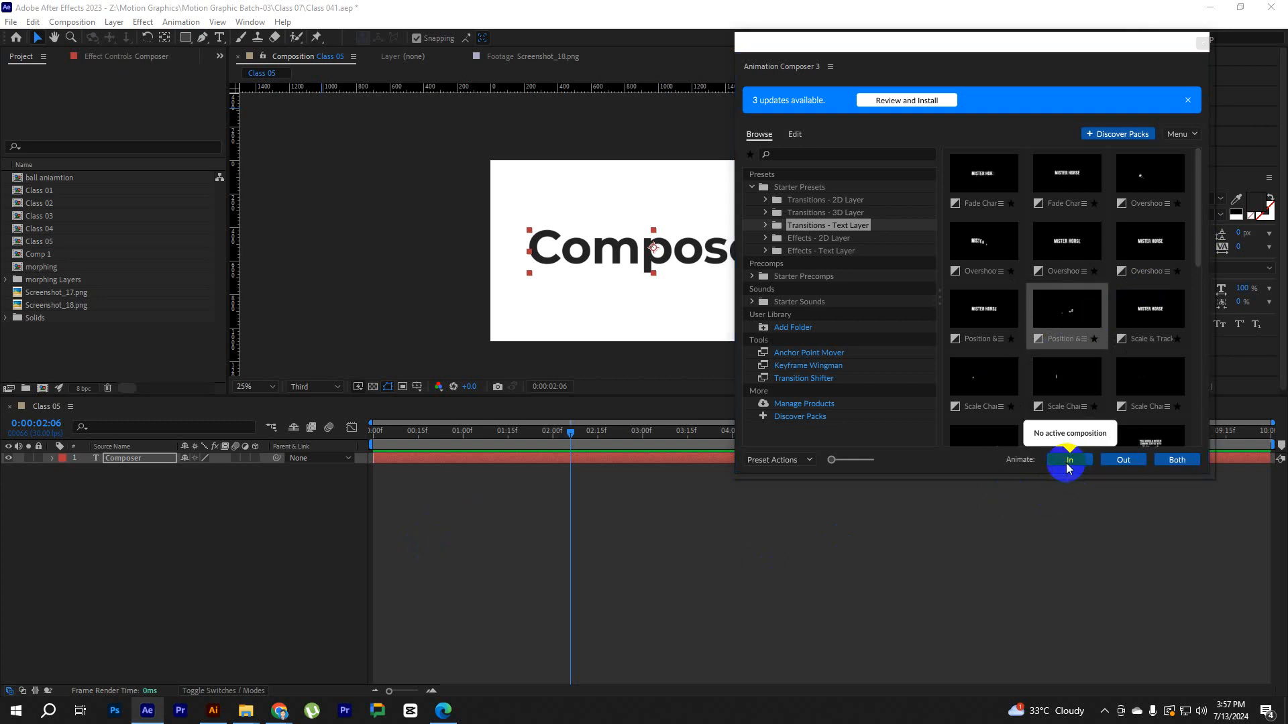
{"action": "left_click", "coordinate": [258, 549]}
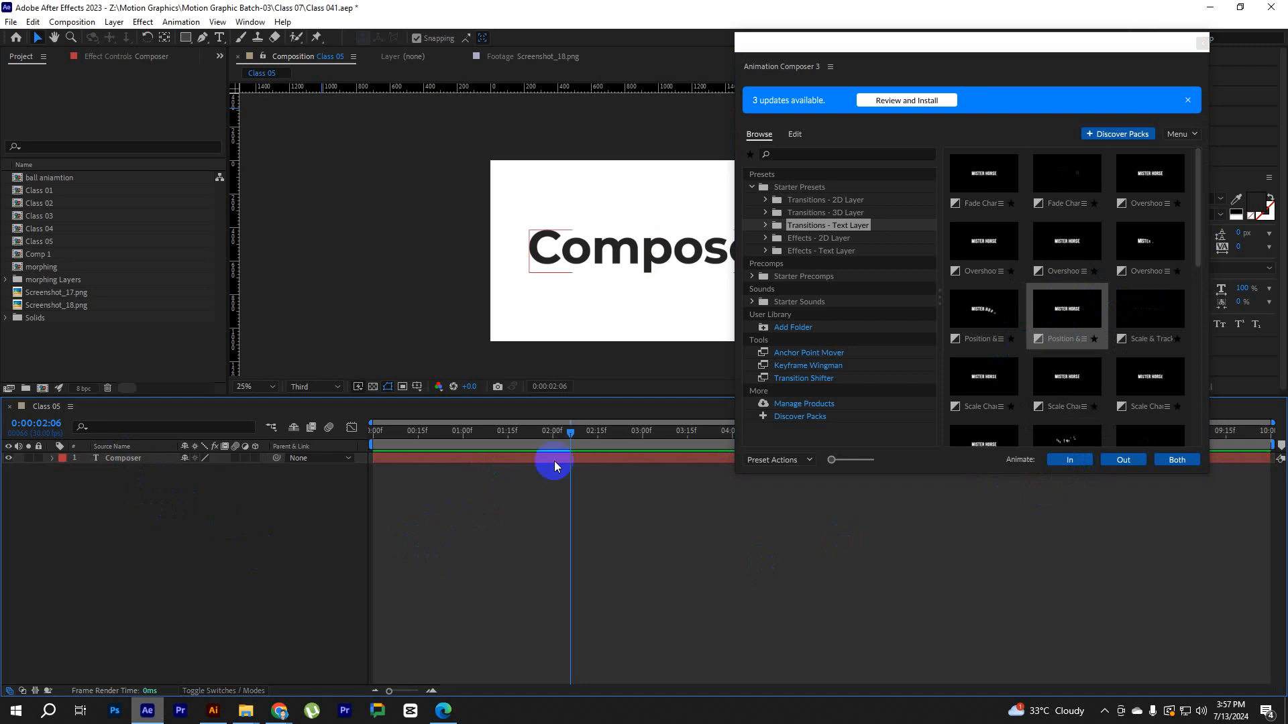
{"action": "left_click", "coordinate": [554, 461]}
{"action": "left_click_drag", "start_coordinate": [420, 439], "coordinate": [327, 434]}
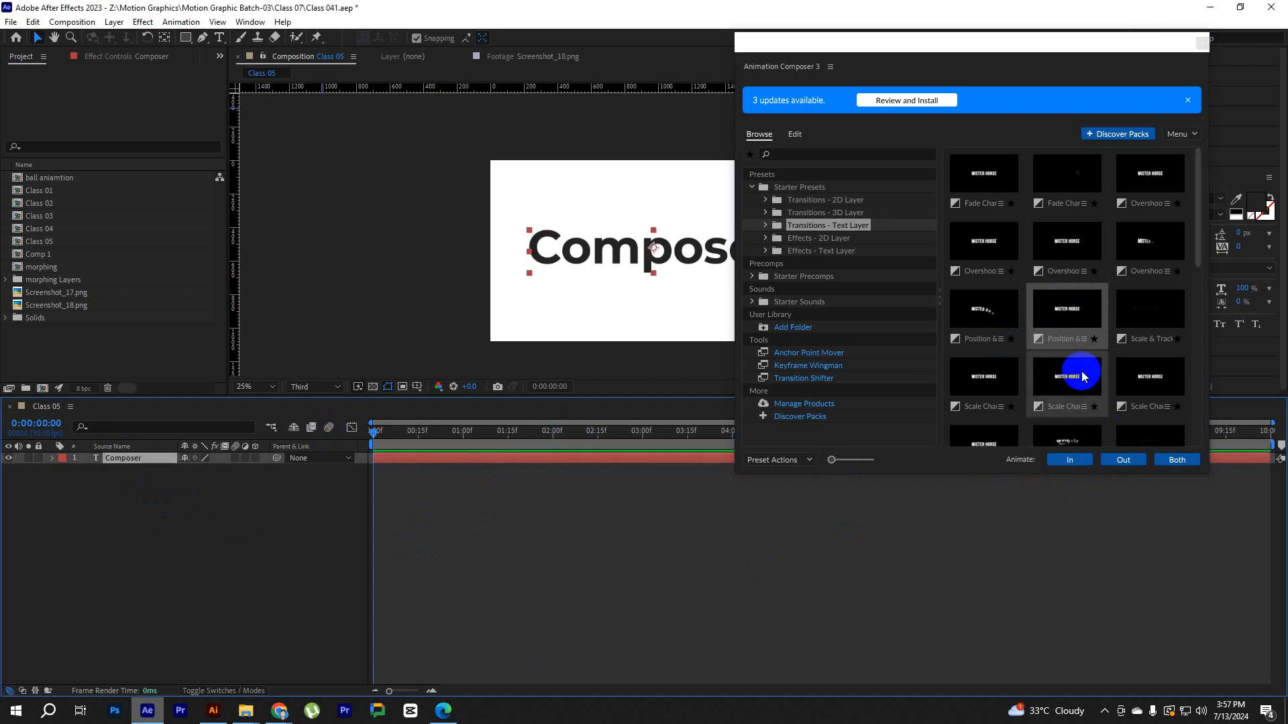
{"action": "left_click", "coordinate": [1080, 322]}
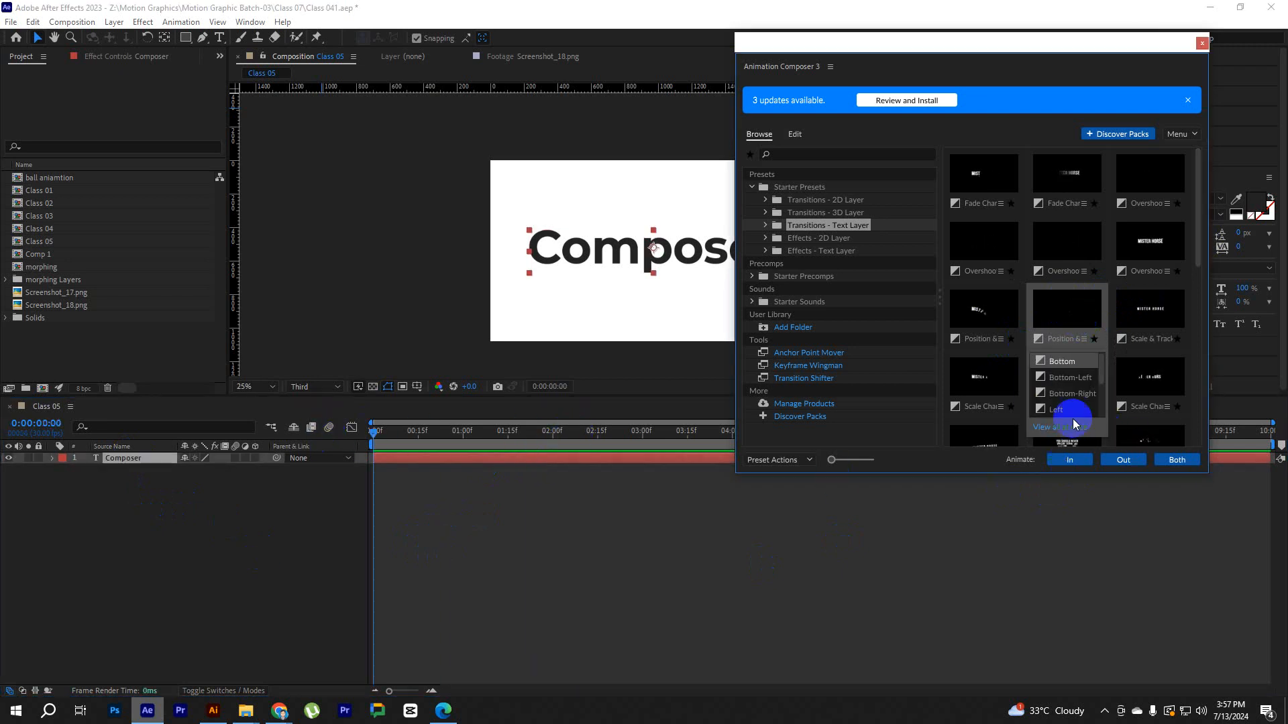
{"action": "left_click", "coordinate": [1070, 459]}
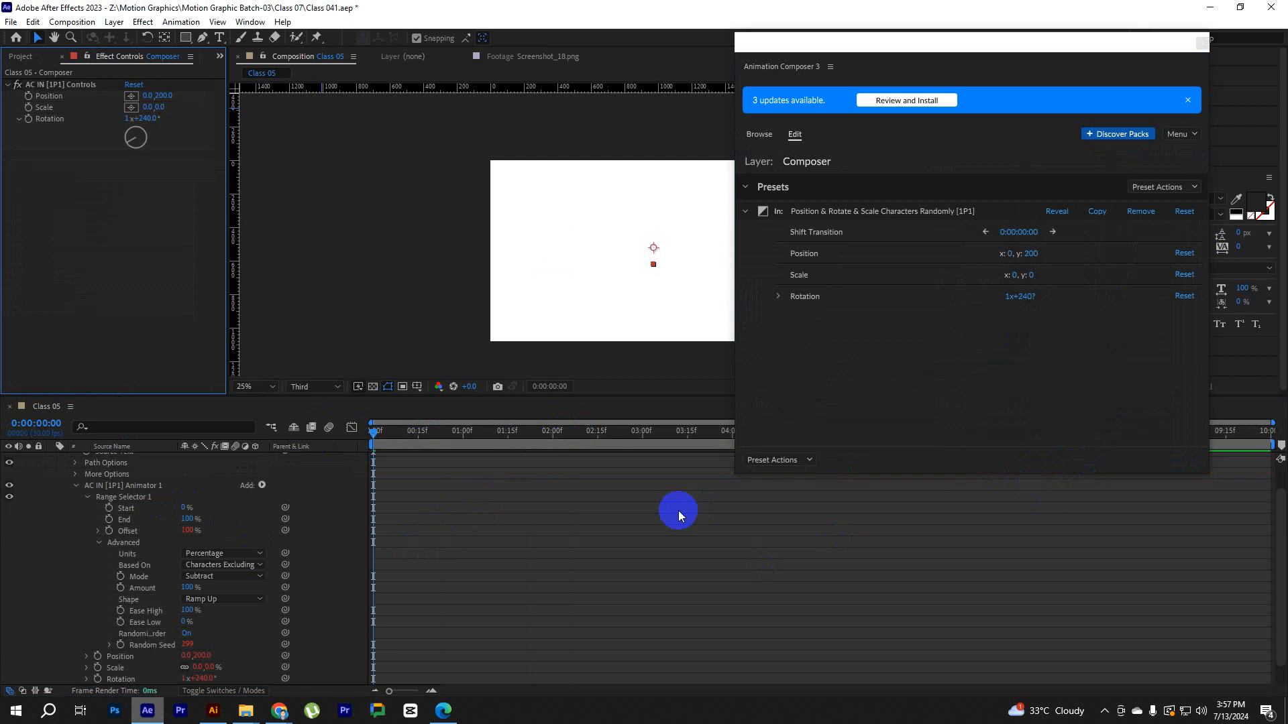
Move the Animation Composer window clear of the composition and preview the Composer text's In transition.
{"action": "left_click_drag", "start_coordinate": [1108, 38], "coordinate": [1126, 603]}
{"action": "key", "text": "space"}
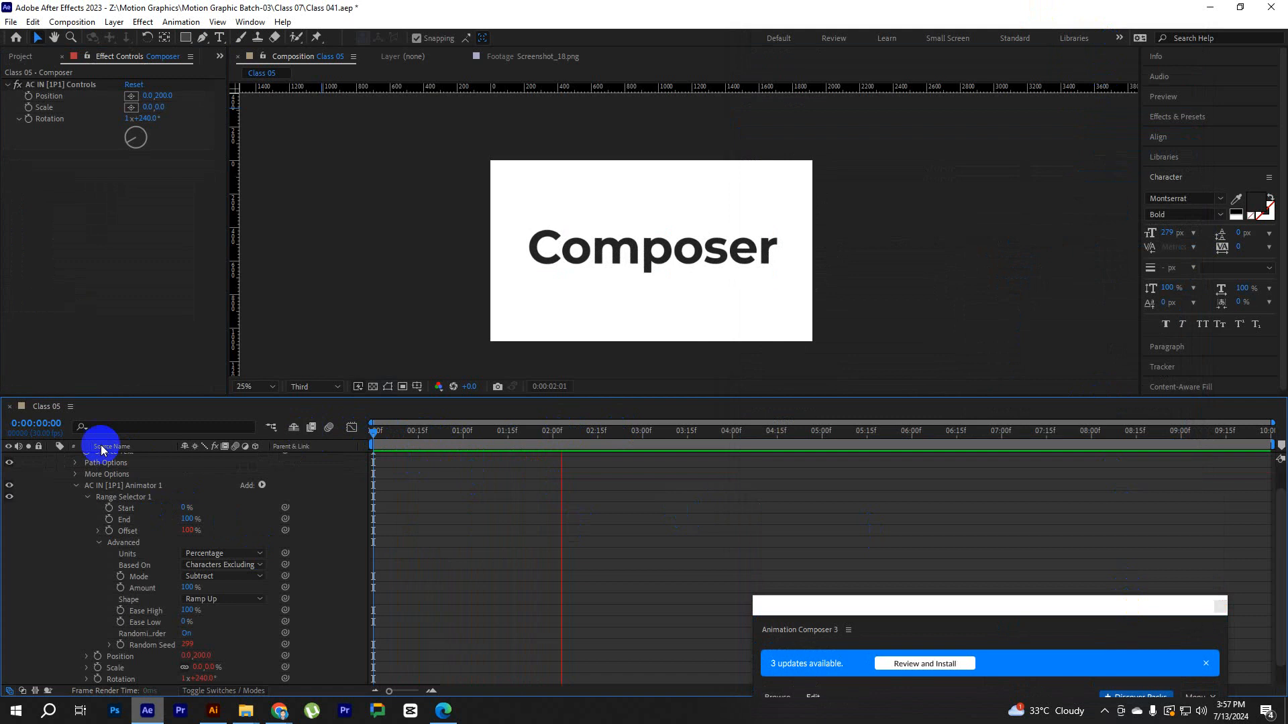
{"action": "key", "text": "space"}
Collapse the Composer layer's properties and shorten its In transition by moving the TR In marker to about 0:00:01:00.
{"action": "scroll", "coordinate": [74, 510], "scroll_direction": "up", "scroll_amount": 1}
{"action": "left_click", "coordinate": [53, 460]}
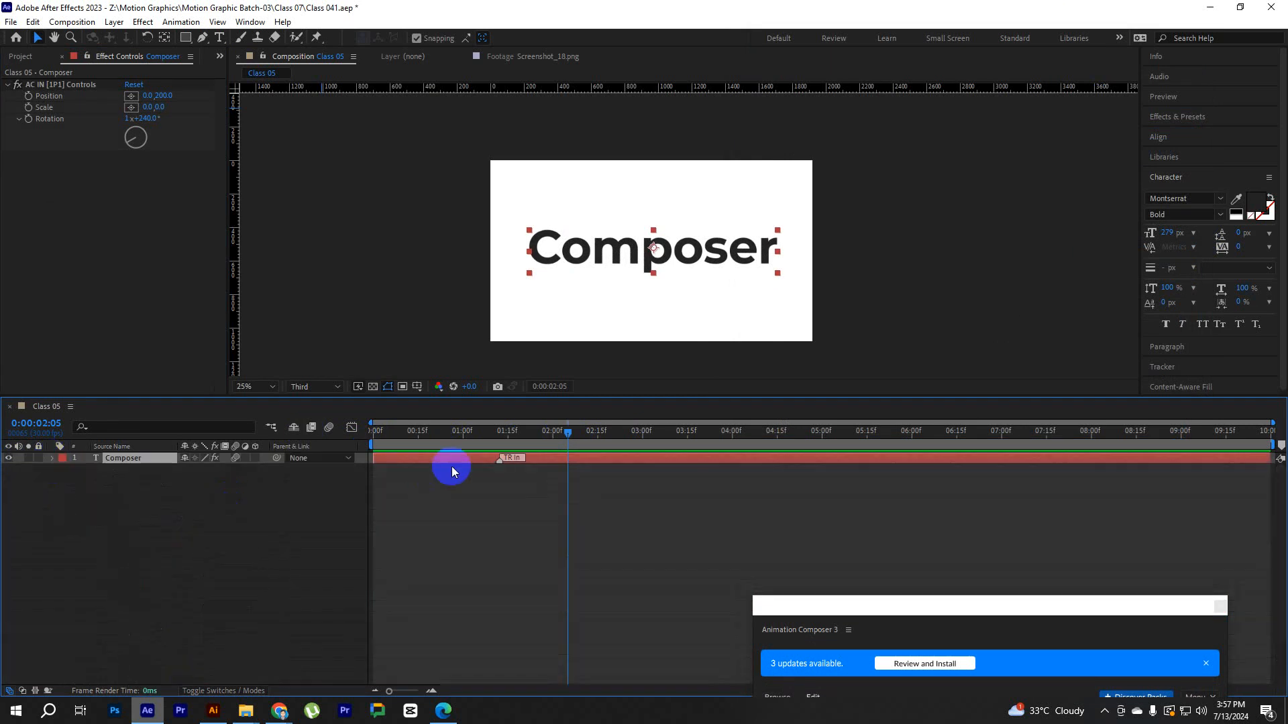
{"action": "left_click_drag", "start_coordinate": [499, 460], "coordinate": [371, 433]}
{"action": "key", "text": "space"}
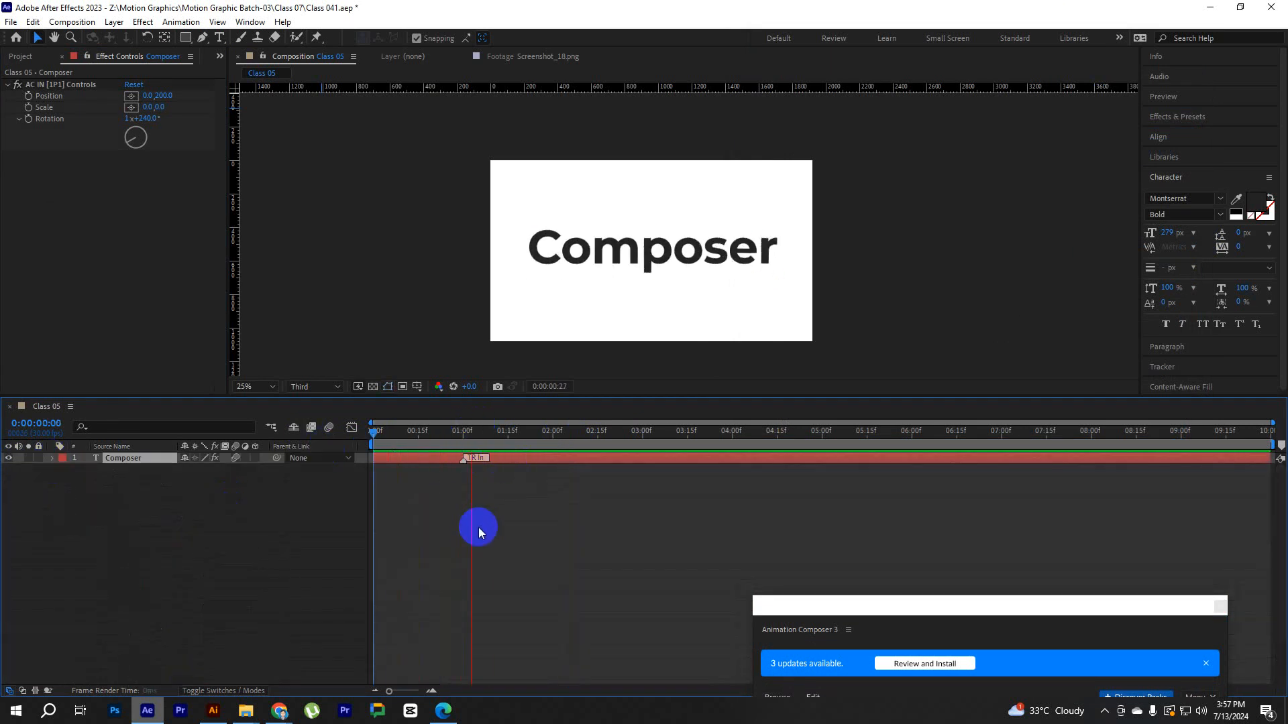
Examine the editable settings of the applied random characters preset and replay the Composer animation from the start.
{"action": "left_click_drag", "start_coordinate": [874, 589], "coordinate": [738, 176]}
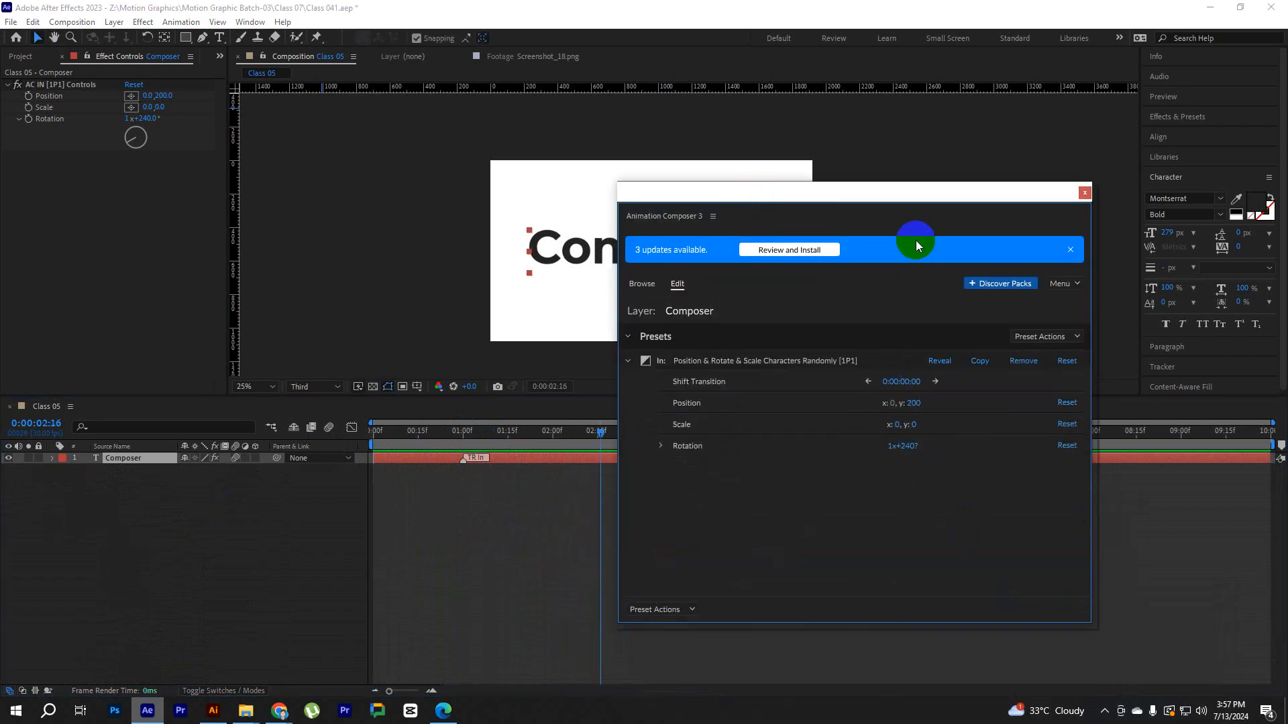
{"action": "left_click_drag", "start_coordinate": [919, 189], "coordinate": [1022, 126]}
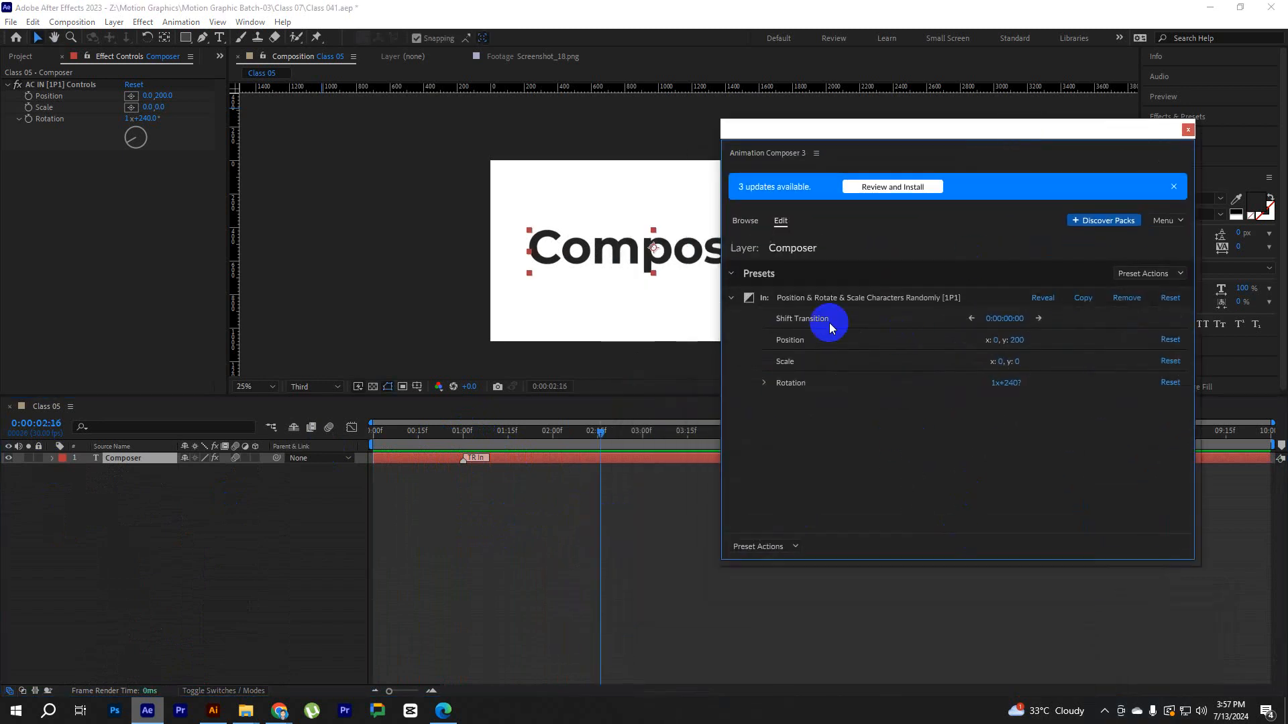
{"action": "left_click", "coordinate": [1017, 343]}
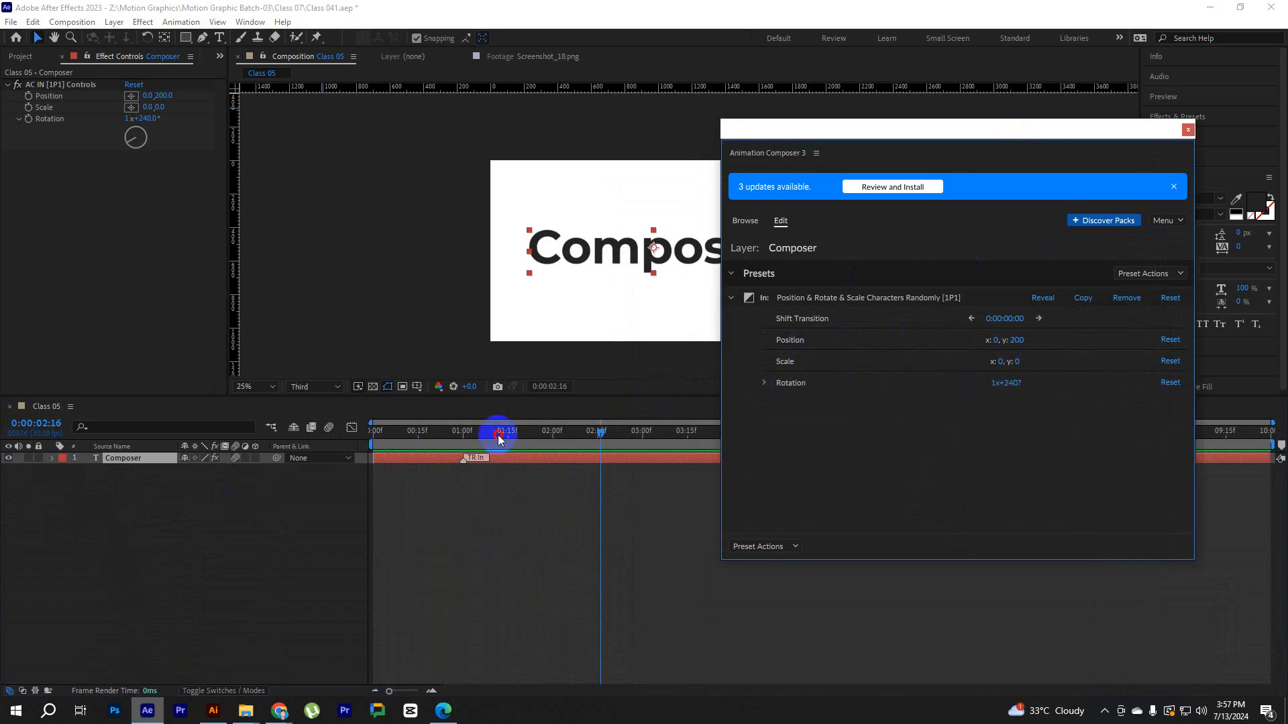
{"action": "key", "text": "space"}
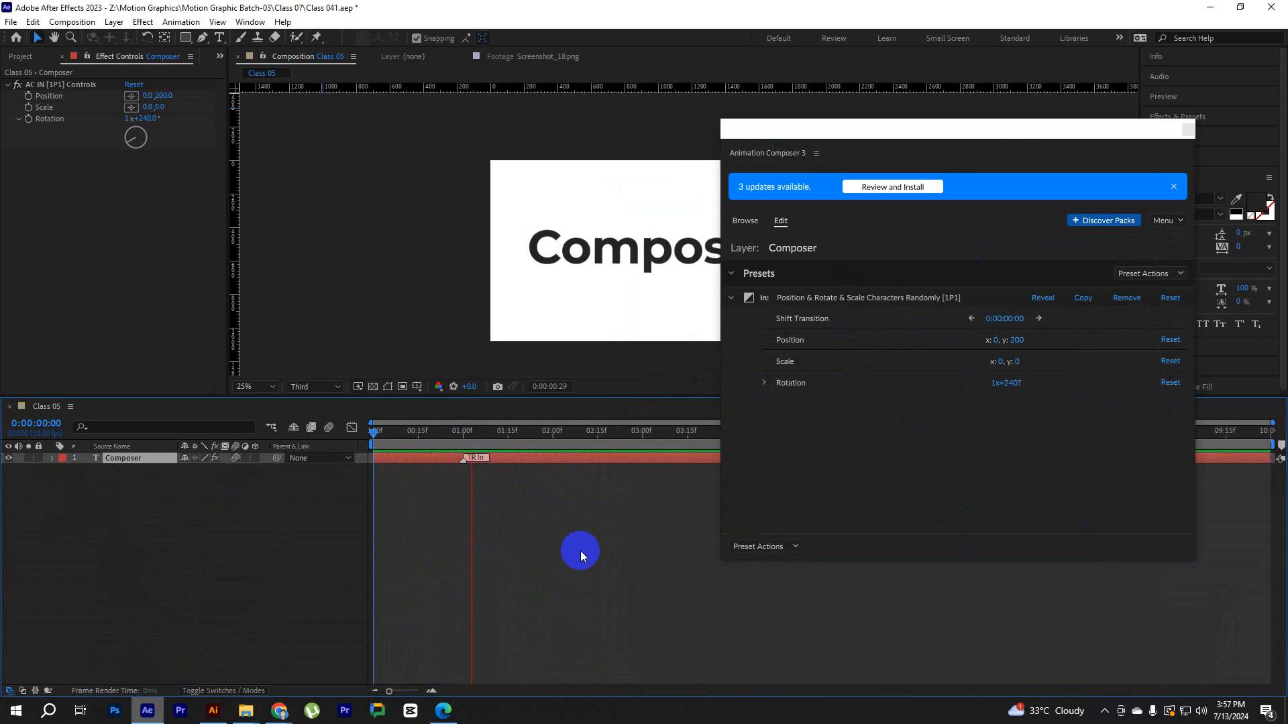
{"action": "key", "text": "space"}
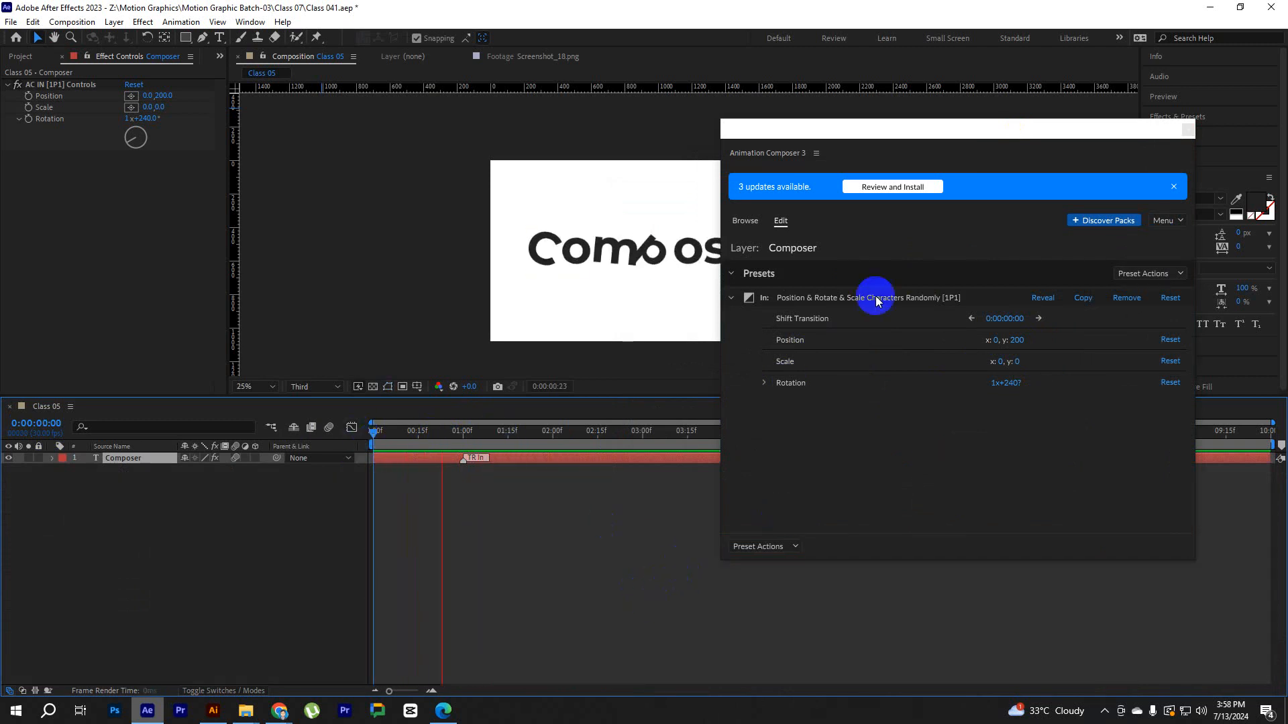
Add the Overshoot Position & Scale Characters preset to the Composer layer as a second In transition.
{"action": "left_click", "coordinate": [745, 222]}
{"action": "left_click_drag", "start_coordinate": [945, 131], "coordinate": [998, 142]}
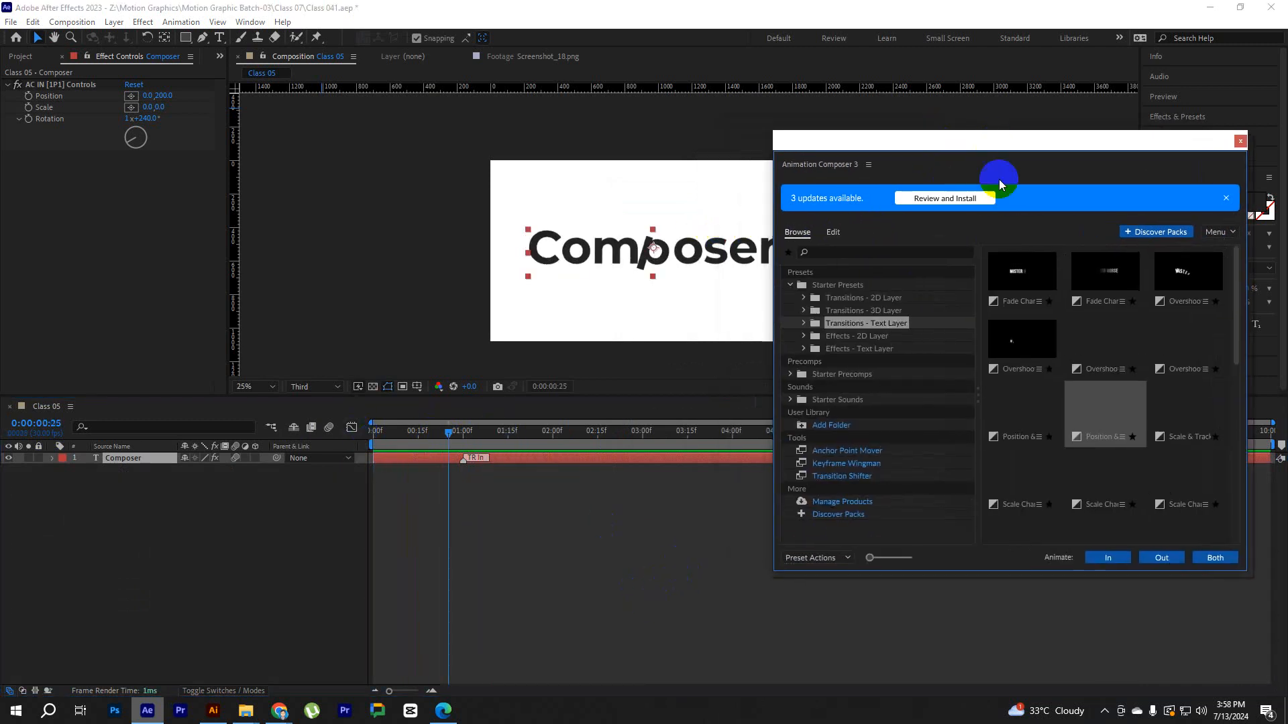
{"action": "left_click", "coordinate": [1029, 351]}
{"action": "left_click", "coordinate": [1121, 547]}
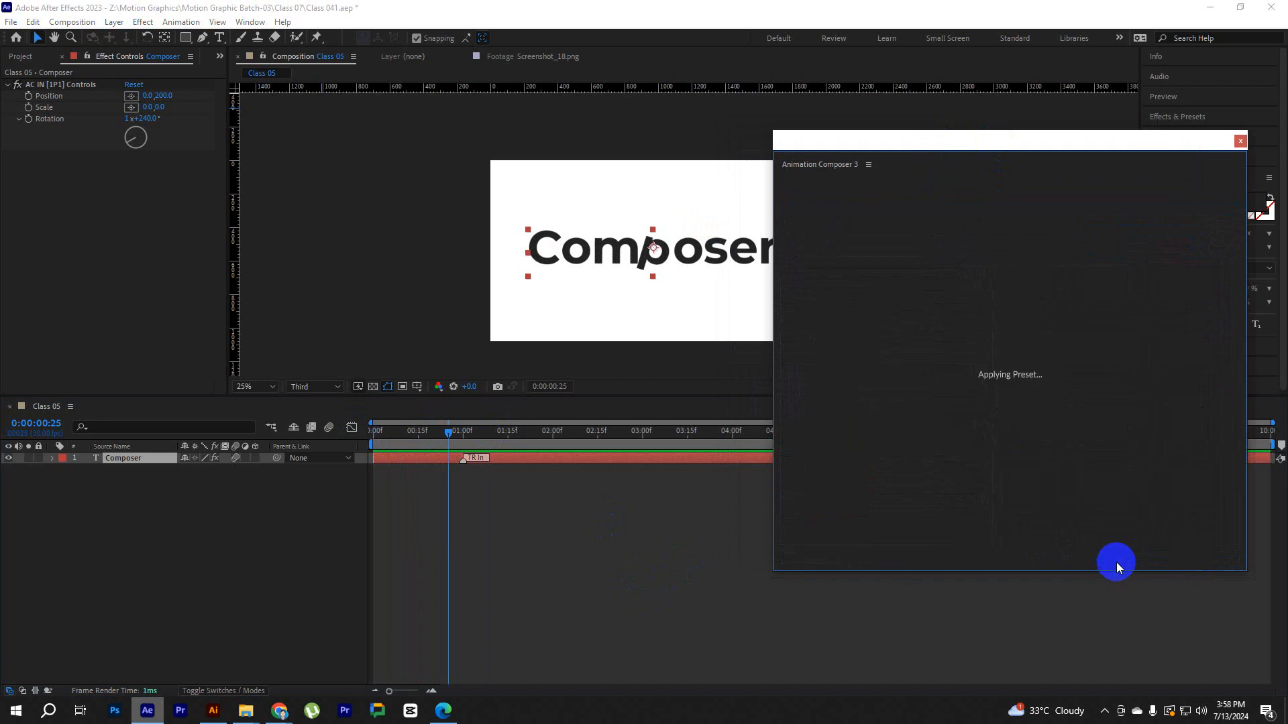
Preview the Composer text with both In presets from 0:00:00:00 and collapse the layer's properties.
{"action": "left_click_drag", "start_coordinate": [460, 438], "coordinate": [399, 445]}
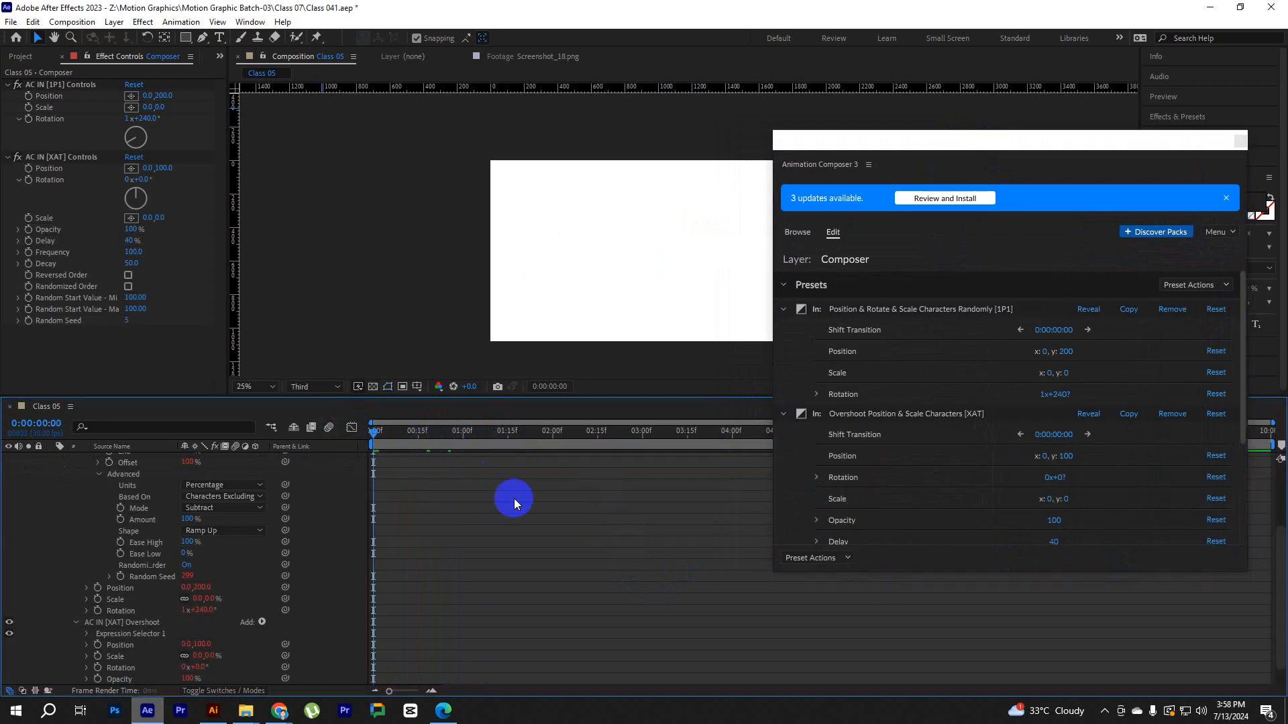
{"action": "key", "text": "space"}
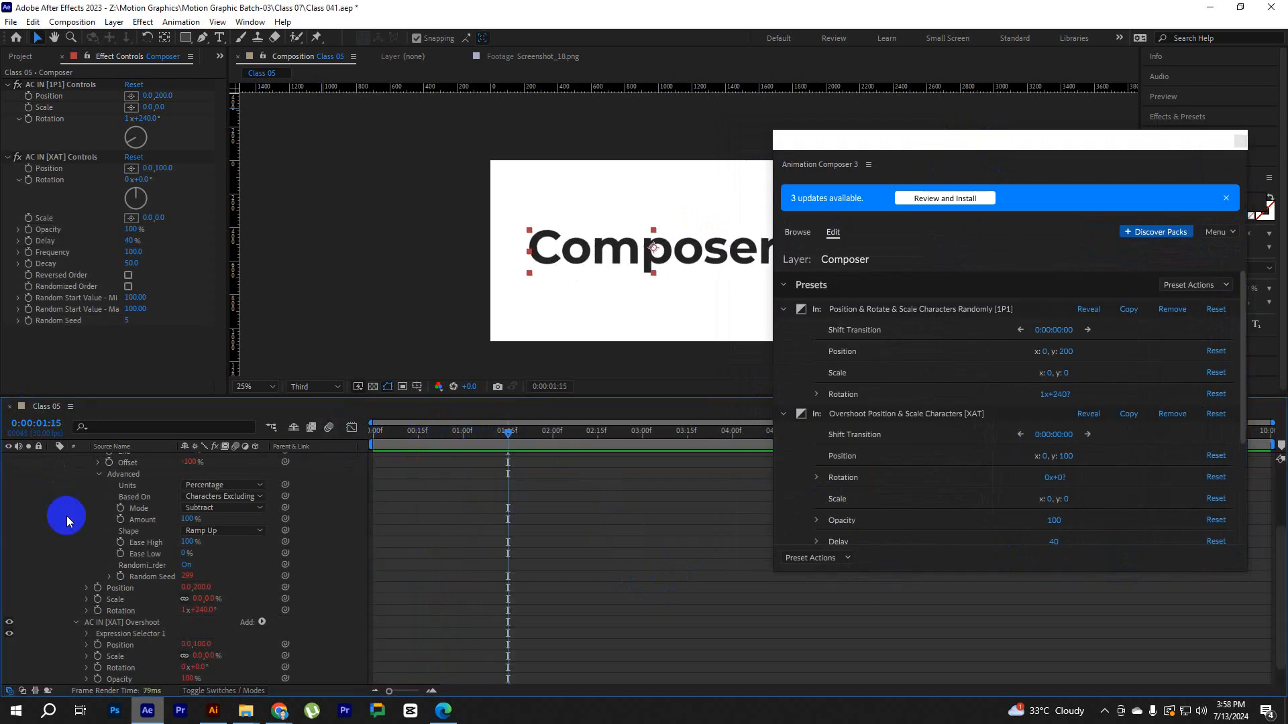
{"action": "scroll", "coordinate": [66, 522], "scroll_direction": "up", "scroll_amount": 3}
{"action": "left_click", "coordinate": [53, 458]}
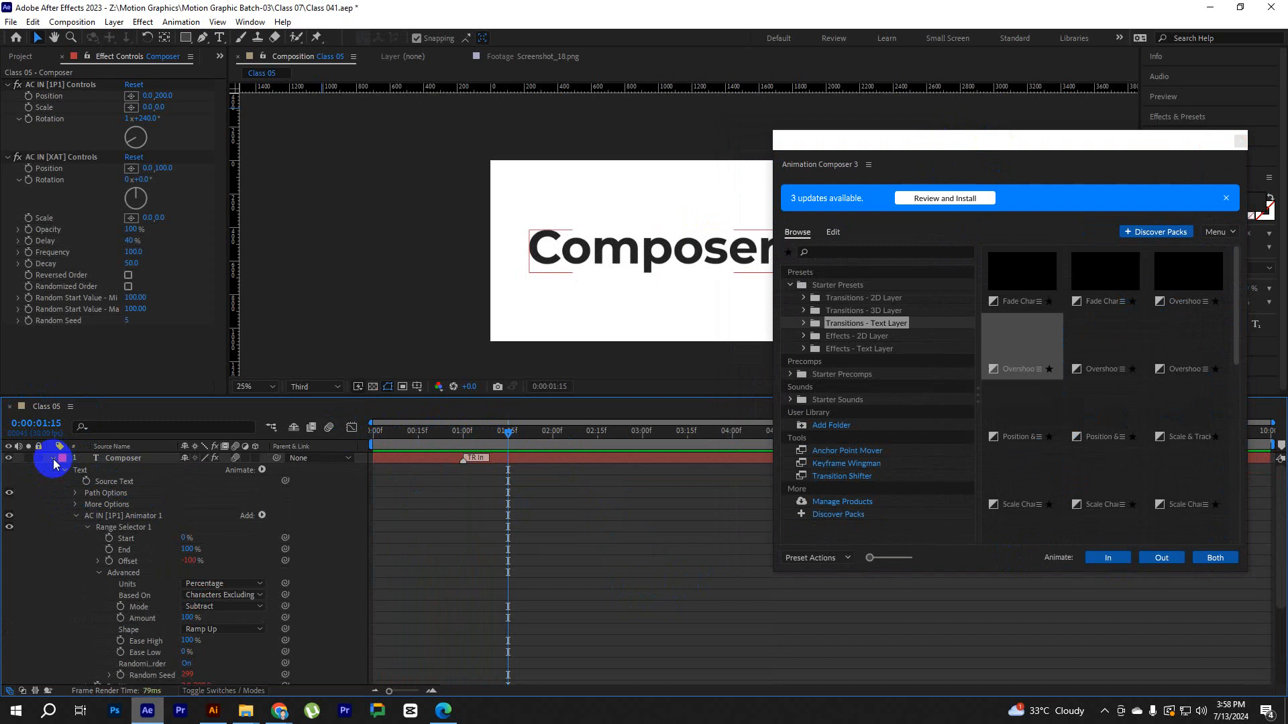
Remove the Position & Rotate & Scale Characters Randomly preset from the Composer layer and preview the remaining overshoot animation.
{"action": "left_click", "coordinate": [833, 231]}
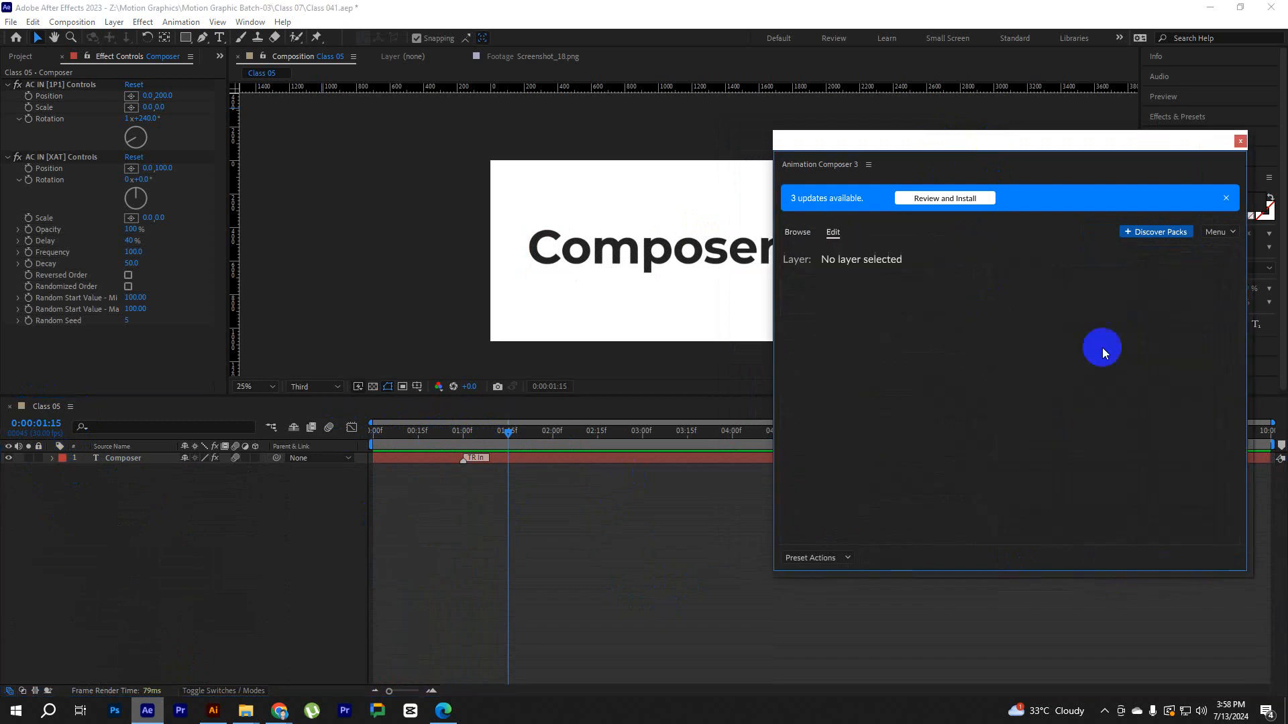
{"action": "left_click", "coordinate": [535, 460]}
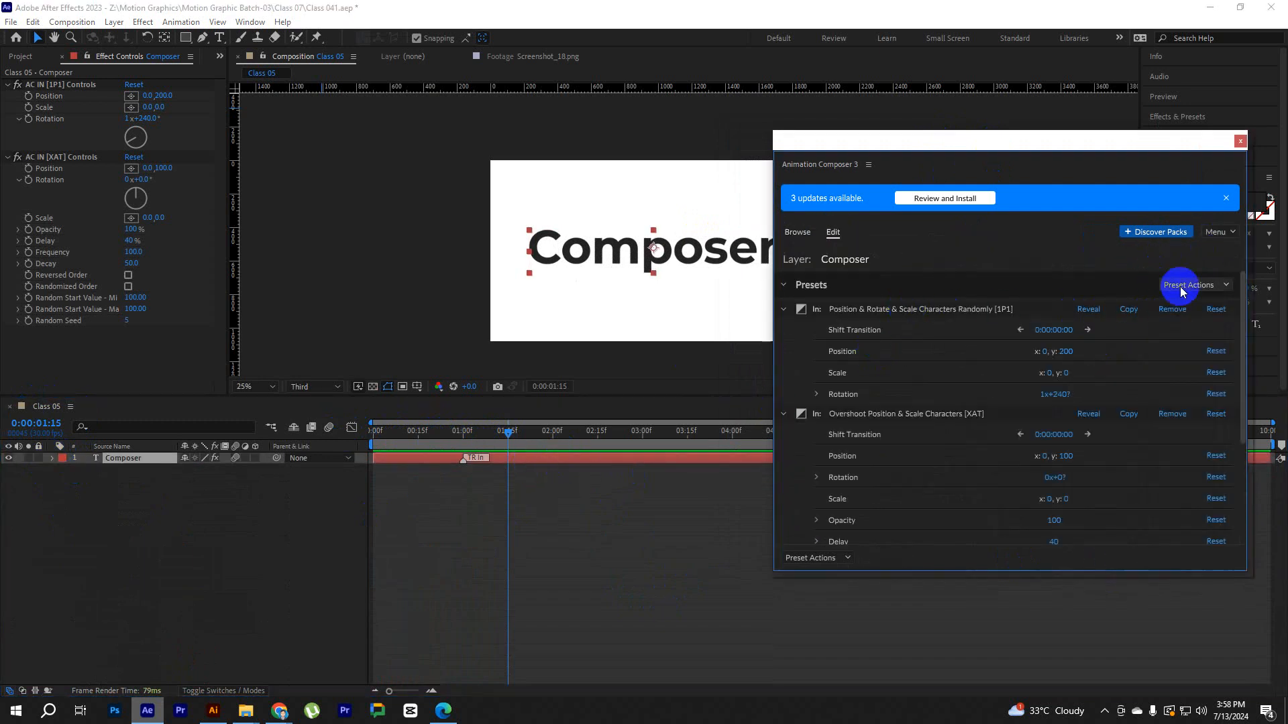
{"action": "left_click", "coordinate": [1175, 310]}
{"action": "left_click", "coordinate": [349, 444]}
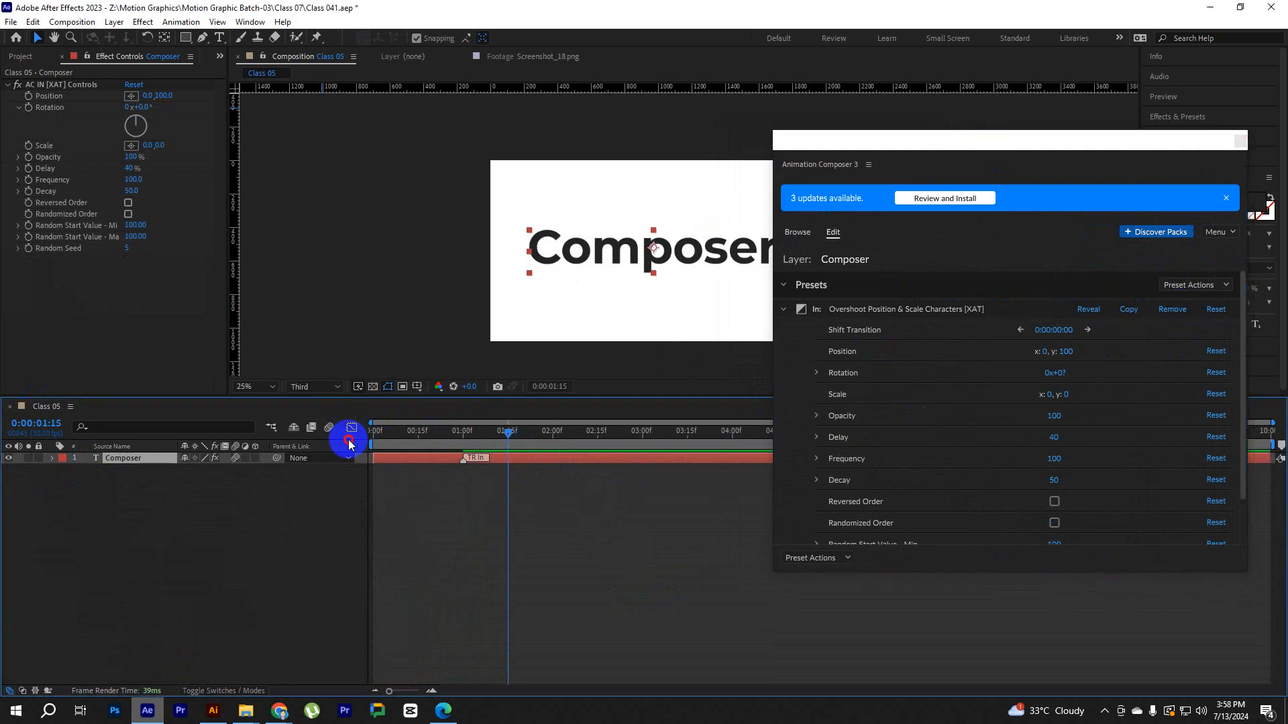
{"action": "left_click_drag", "start_coordinate": [449, 438], "coordinate": [385, 475]}
{"action": "key", "text": "space"}
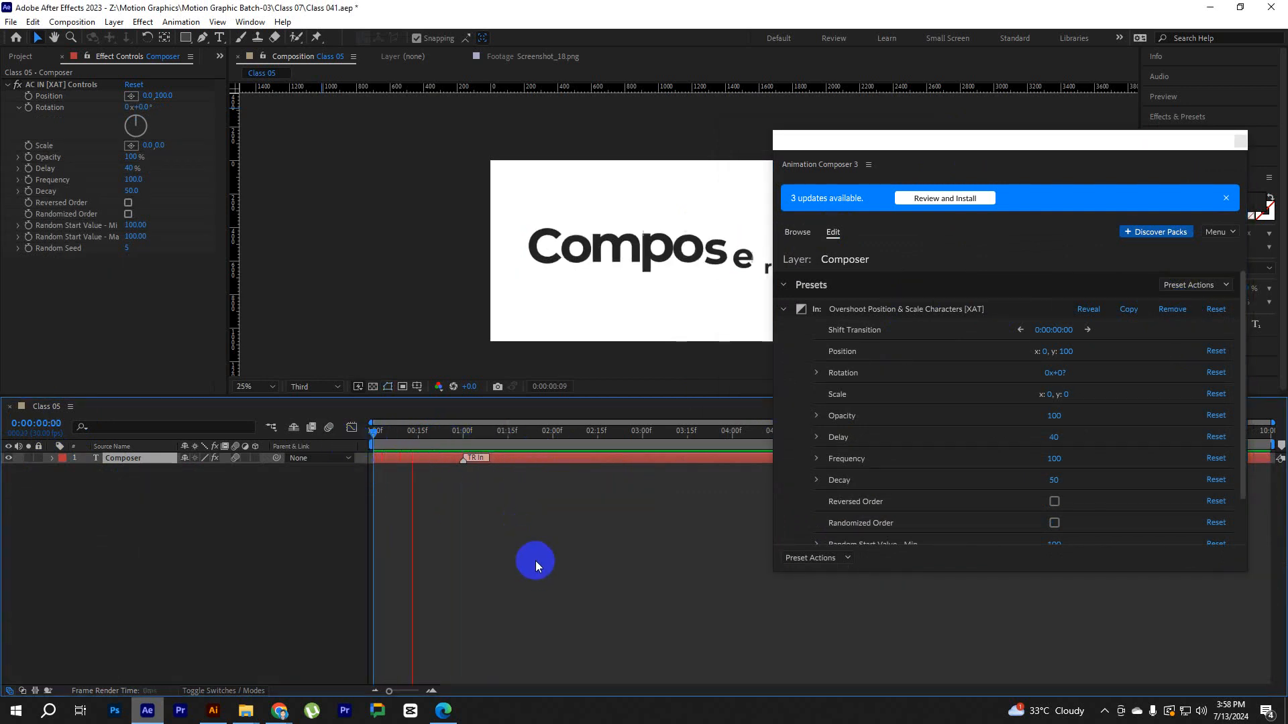
Look through the Starter Precomps folders, the 2D layer transitions and the thumbnails of the text layer transitions.
{"action": "left_click", "coordinate": [798, 232]}
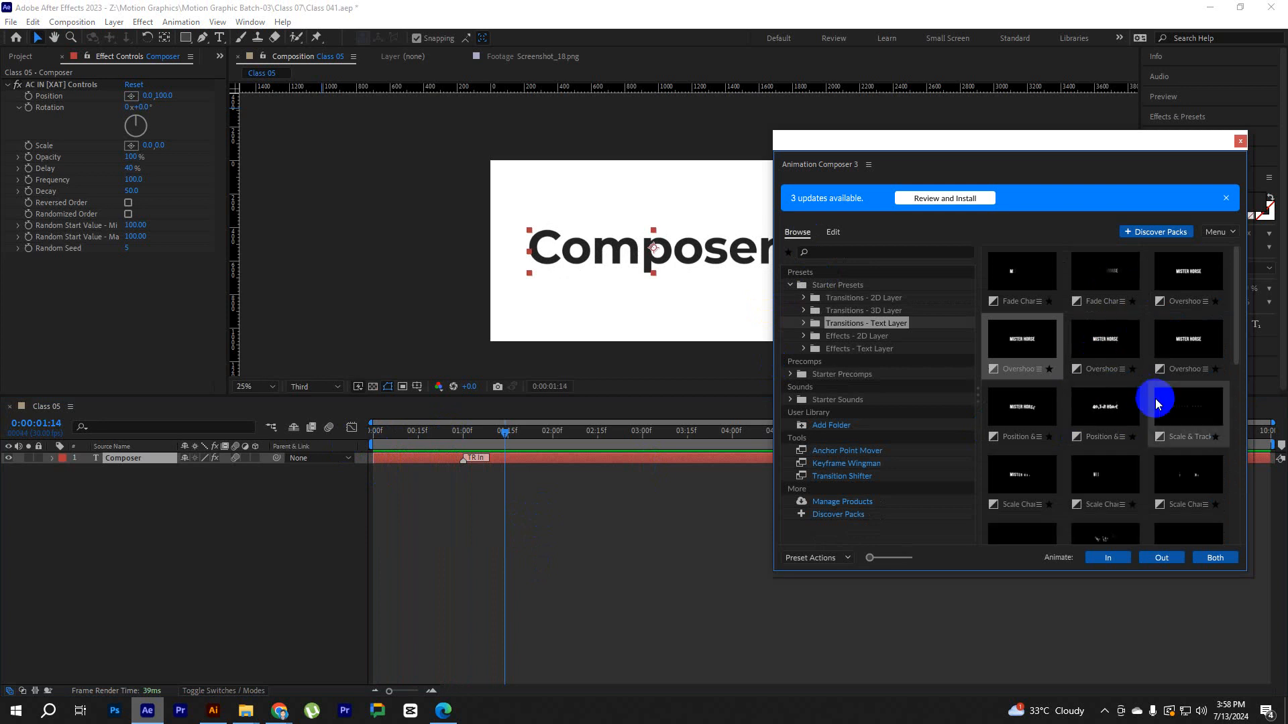
{"action": "left_click", "coordinate": [792, 374]}
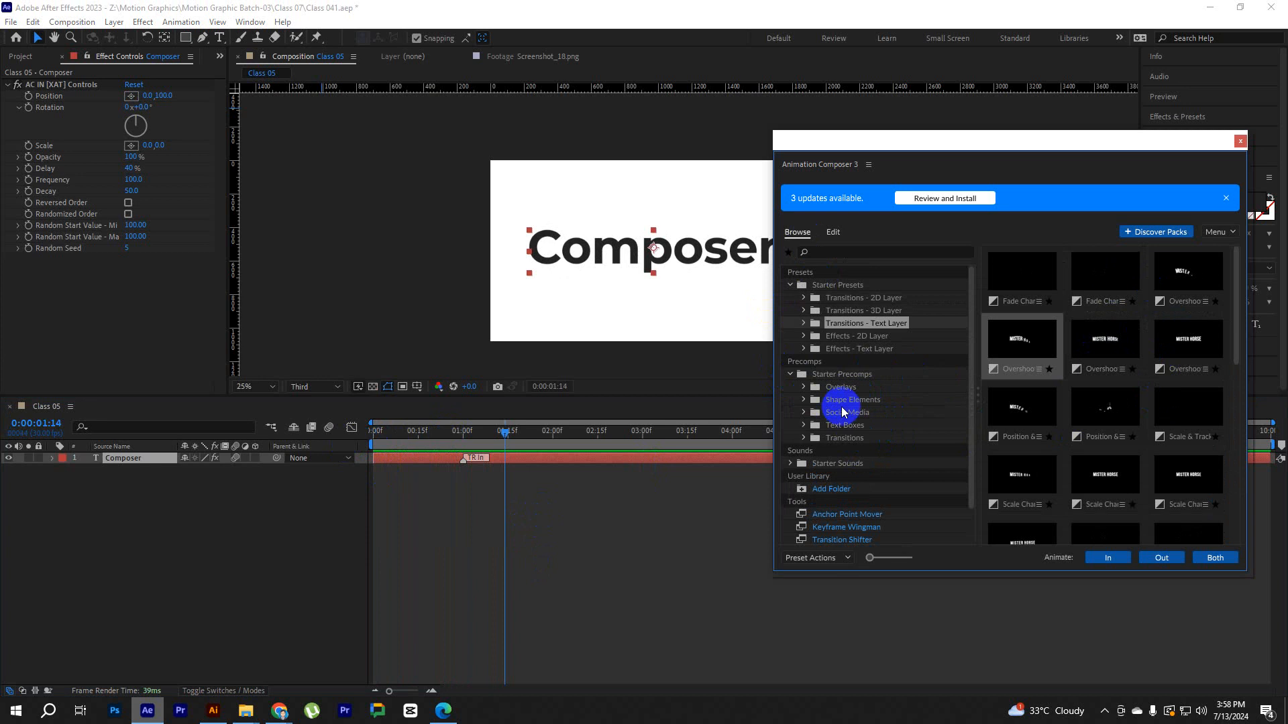
{"action": "left_click", "coordinate": [842, 298]}
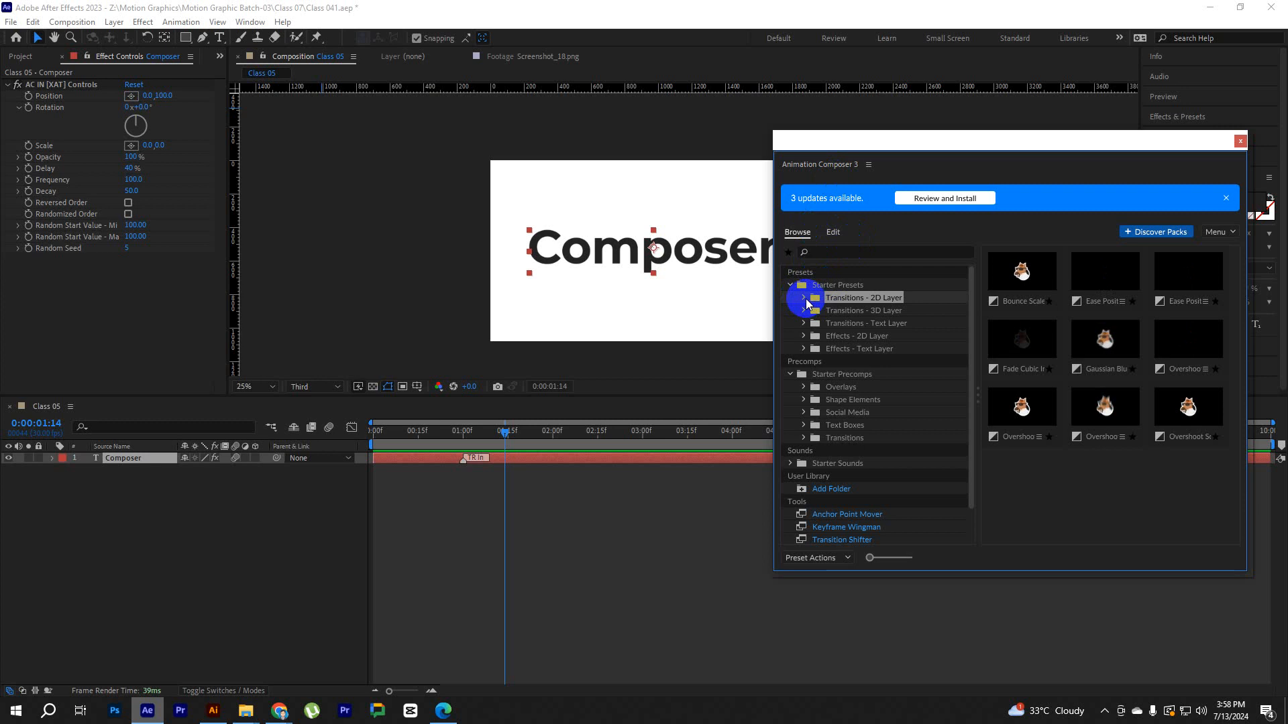
{"action": "left_click", "coordinate": [868, 326]}
{"action": "left_click", "coordinate": [804, 324]}
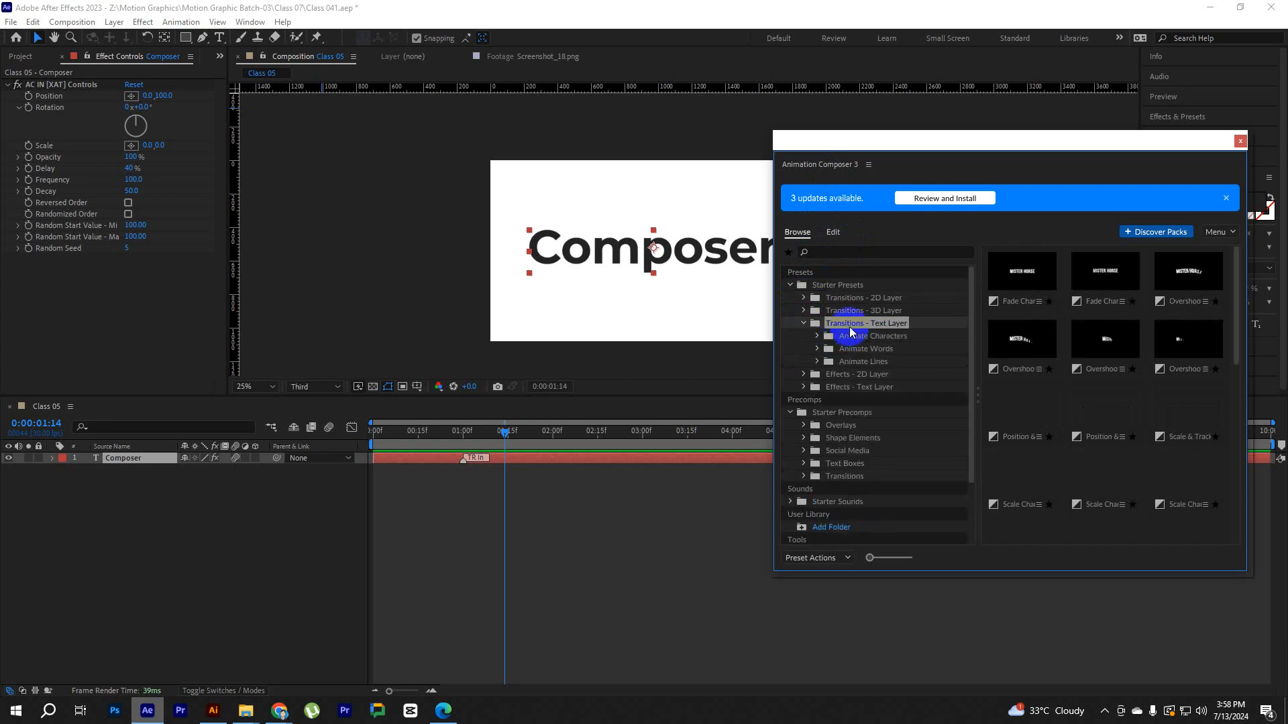
{"action": "scroll", "coordinate": [1184, 406], "scroll_direction": "down", "scroll_amount": 8}
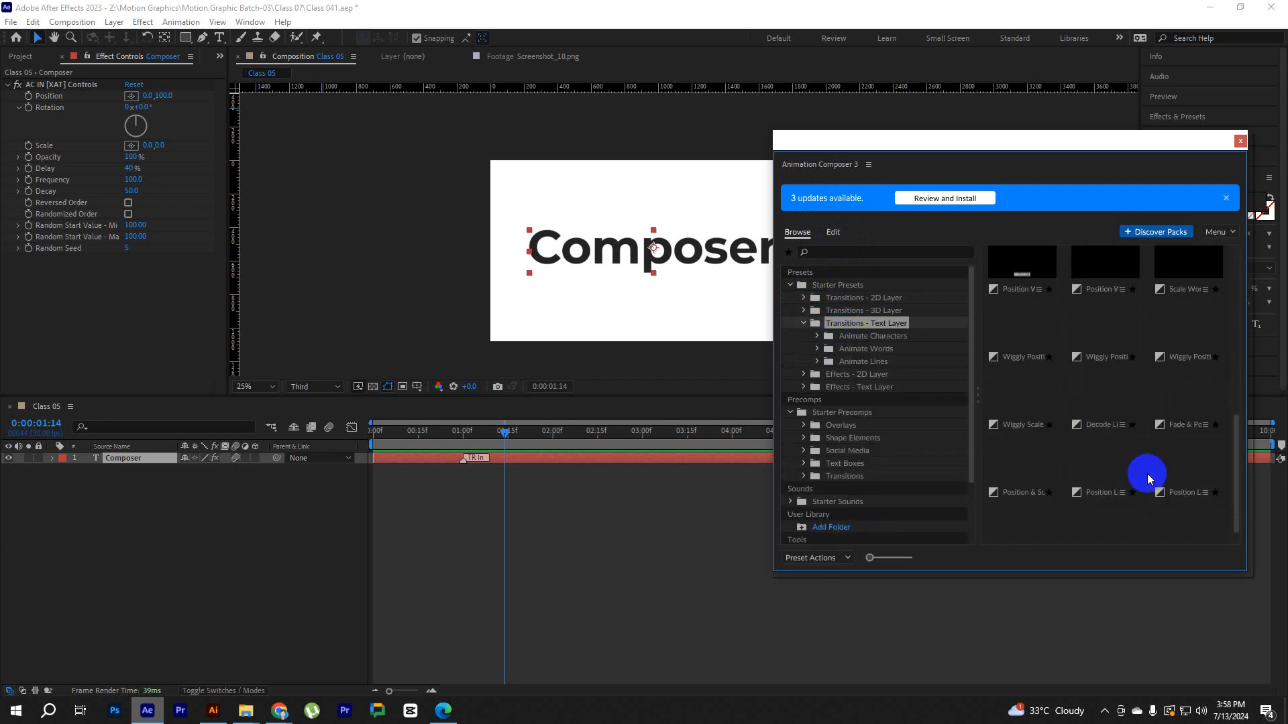
{"action": "scroll", "coordinate": [1091, 386], "scroll_direction": "down", "scroll_amount": 1}
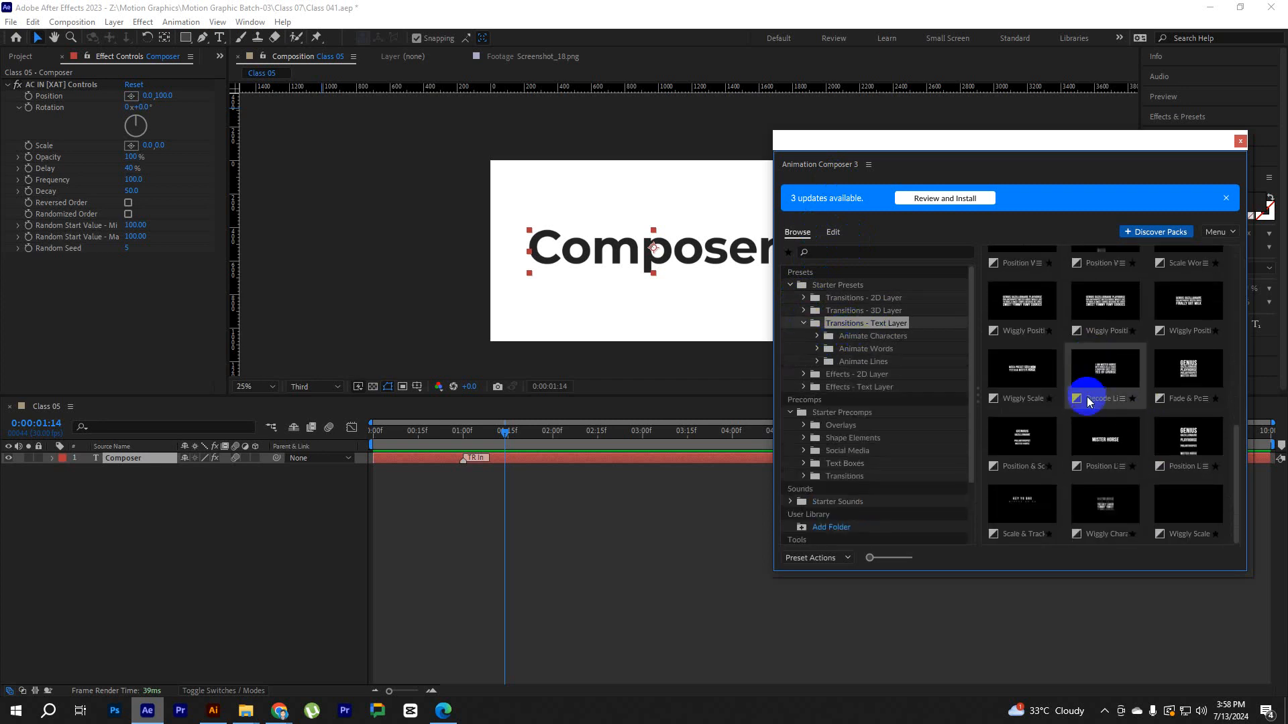
{"action": "scroll", "coordinate": [1150, 411], "scroll_direction": "up", "scroll_amount": 4}
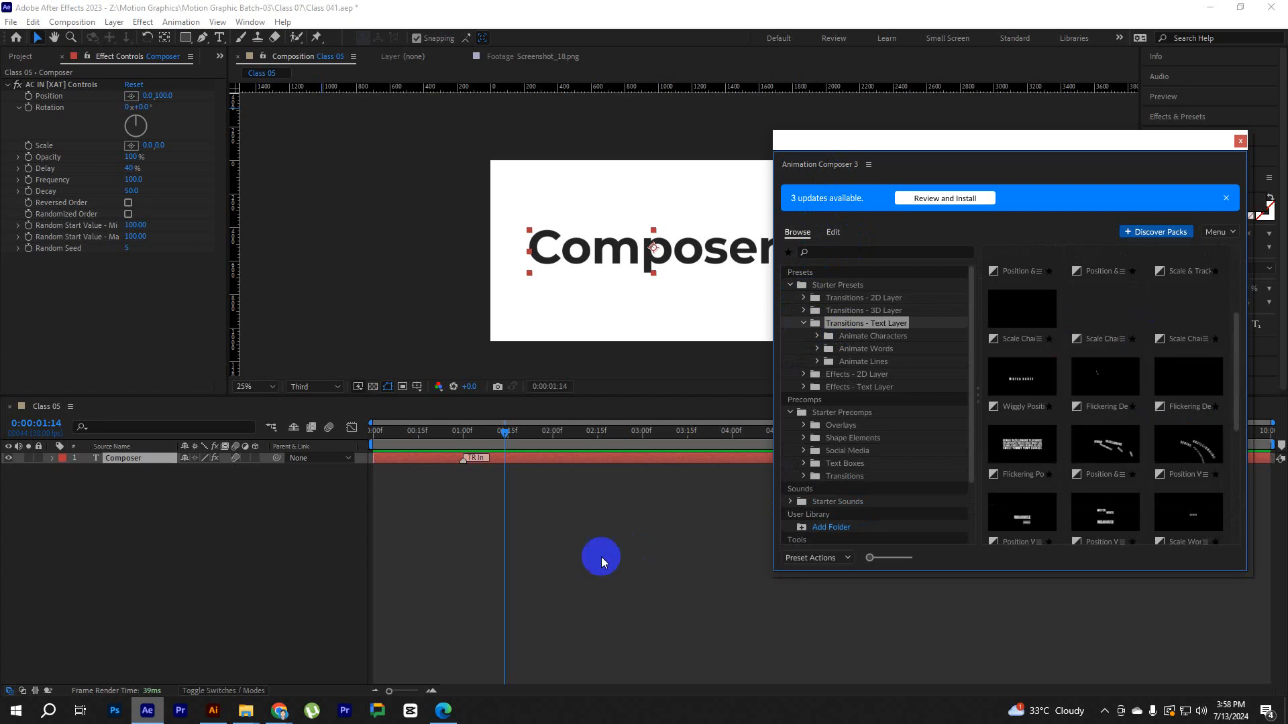
Move the Animation Composer window out of the way and split the Composer layer at 0:00:01:12.
{"action": "left_click", "coordinate": [601, 557]}
{"action": "left_click", "coordinate": [544, 460]}
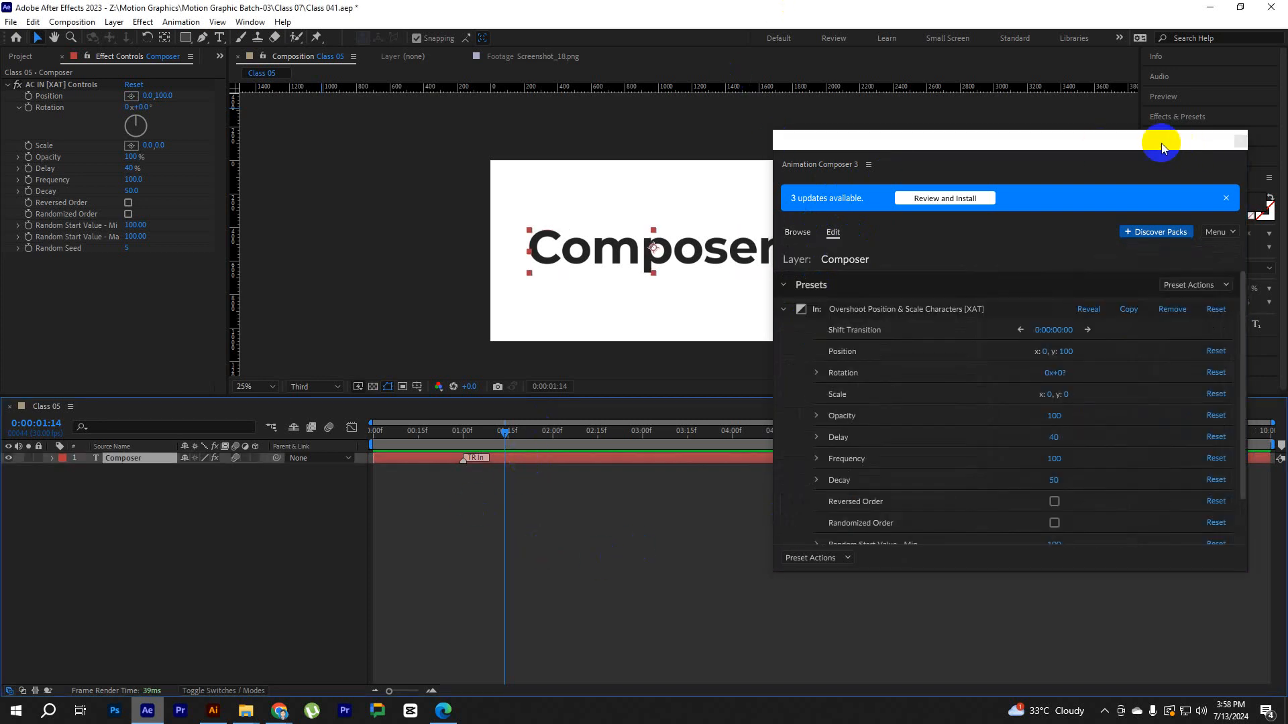
{"action": "left_click_drag", "start_coordinate": [1161, 144], "coordinate": [1206, 507]}
{"action": "left_click_drag", "start_coordinate": [504, 435], "coordinate": [332, 437]}
{"action": "key", "text": "space"}
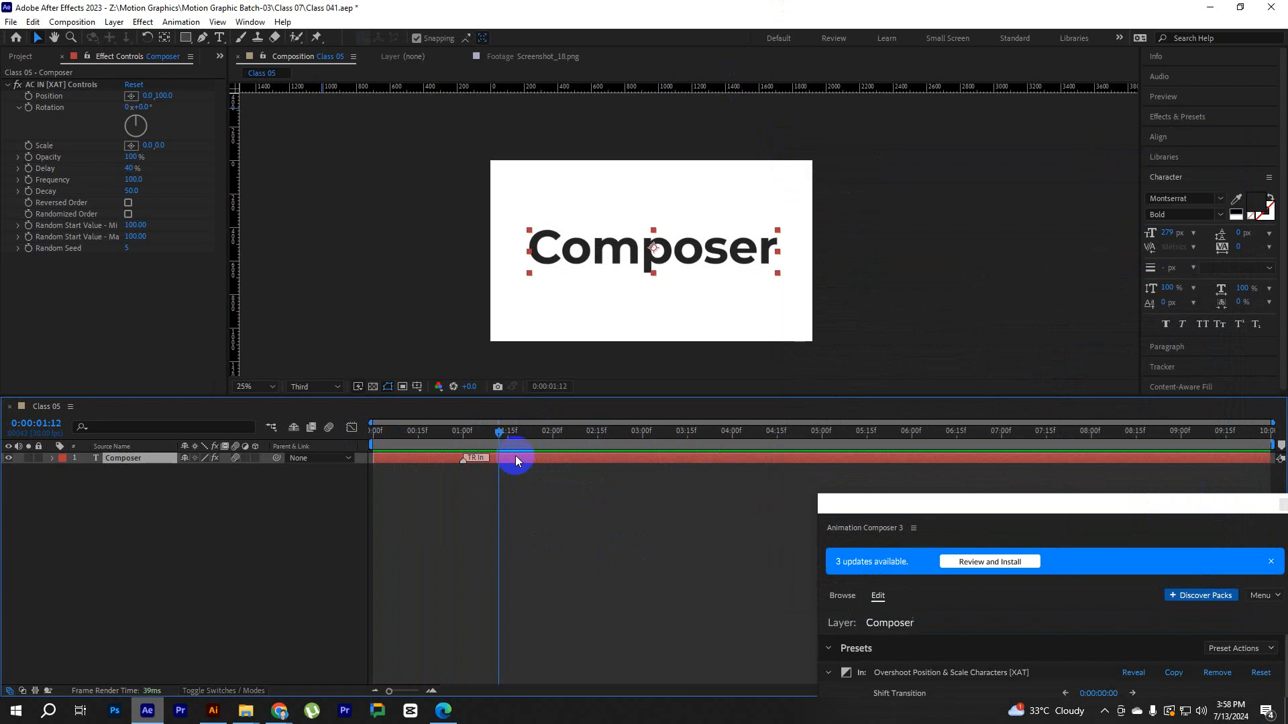
{"action": "key", "text": "ctrl+shift+d"}
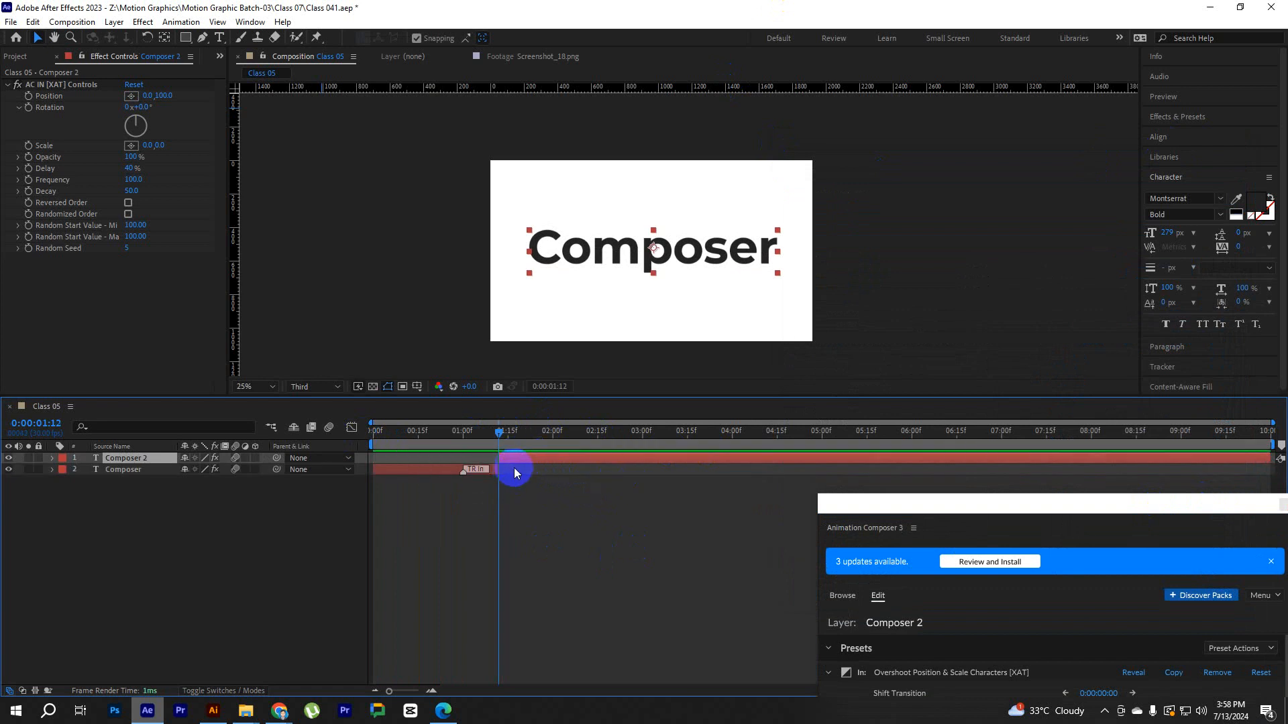
Move the Animation Composer window up and replace the split layer's text with "Aniamtion".
{"action": "left_click_drag", "start_coordinate": [891, 526], "coordinate": [857, 211]}
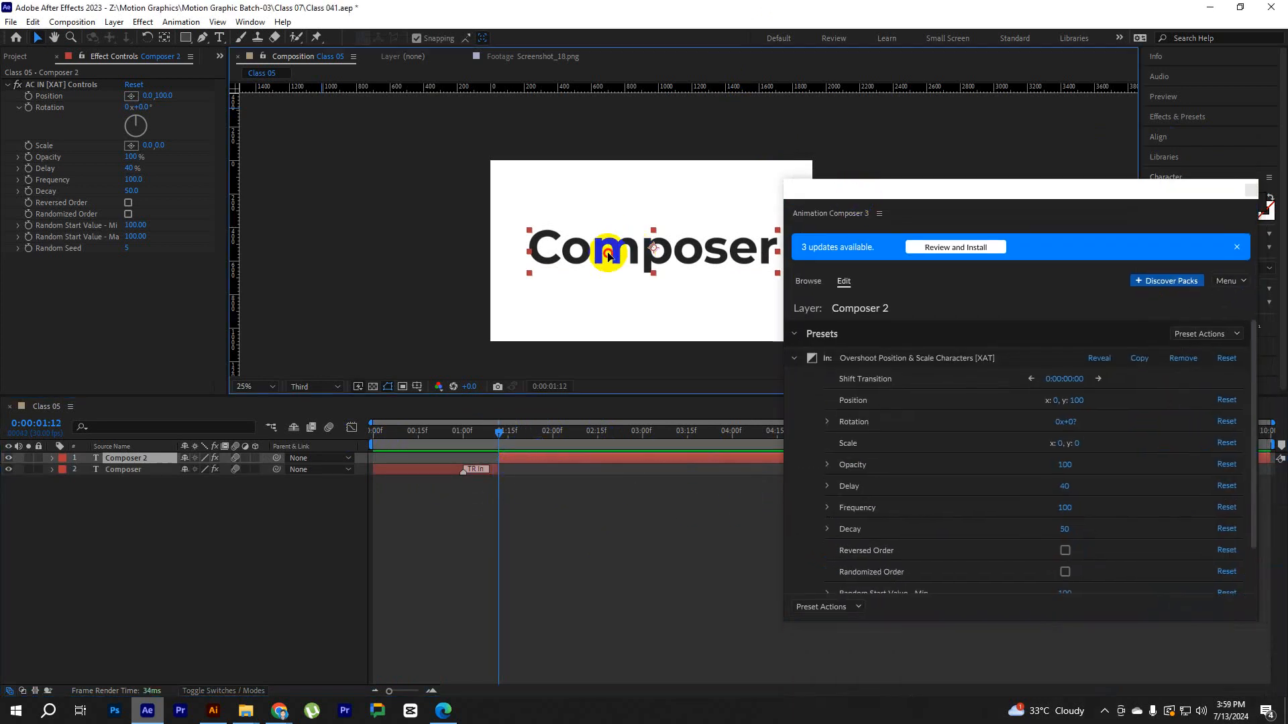
{"action": "double_click", "coordinate": [612, 248]}
{"action": "type", "text": "Aniamtion"}
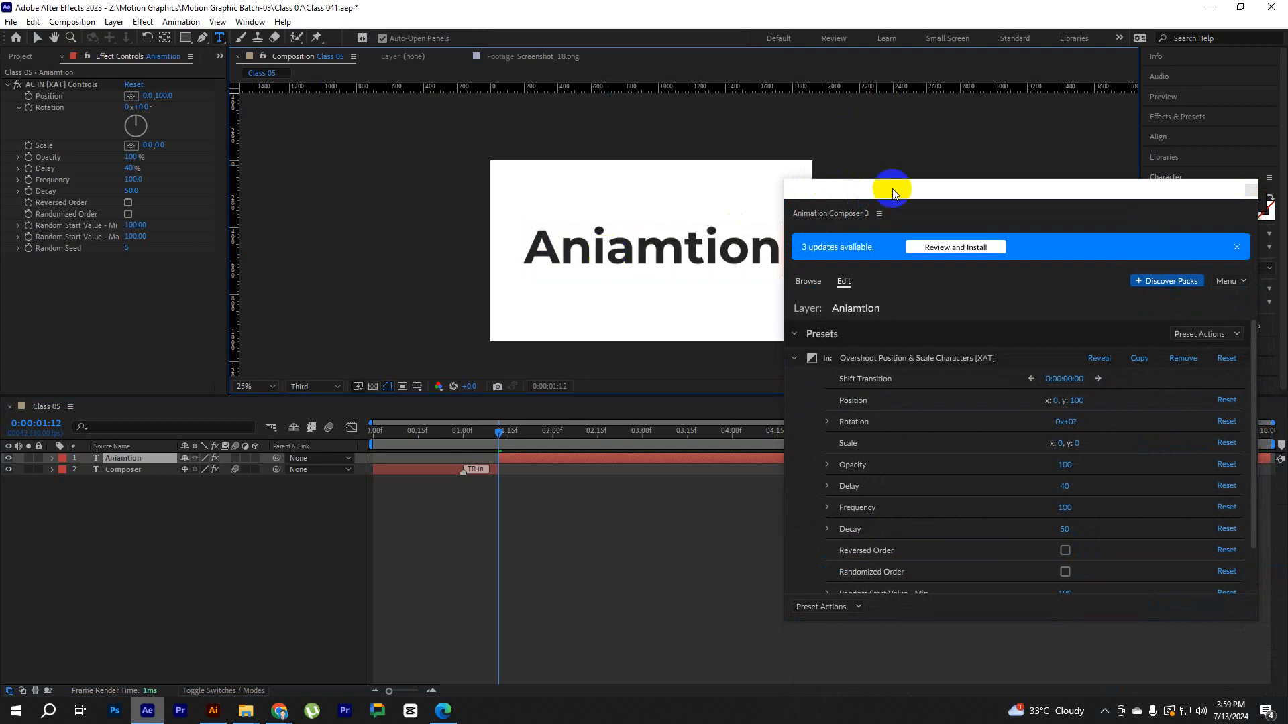
{"action": "left_click", "coordinate": [1004, 310]}
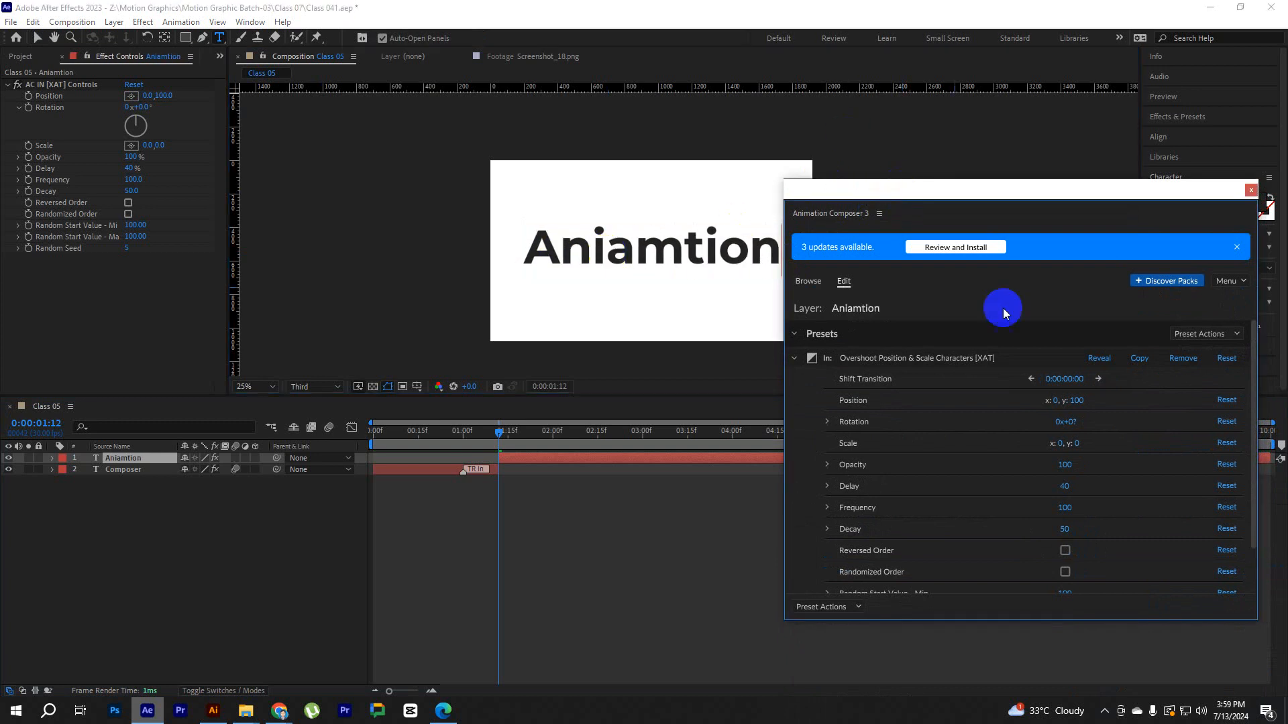
Replace the Aniamtion layer's Overshoot Position & Scale Characters preset with Scale Characters Randomly as an In transition.
{"action": "left_click", "coordinate": [1182, 358]}
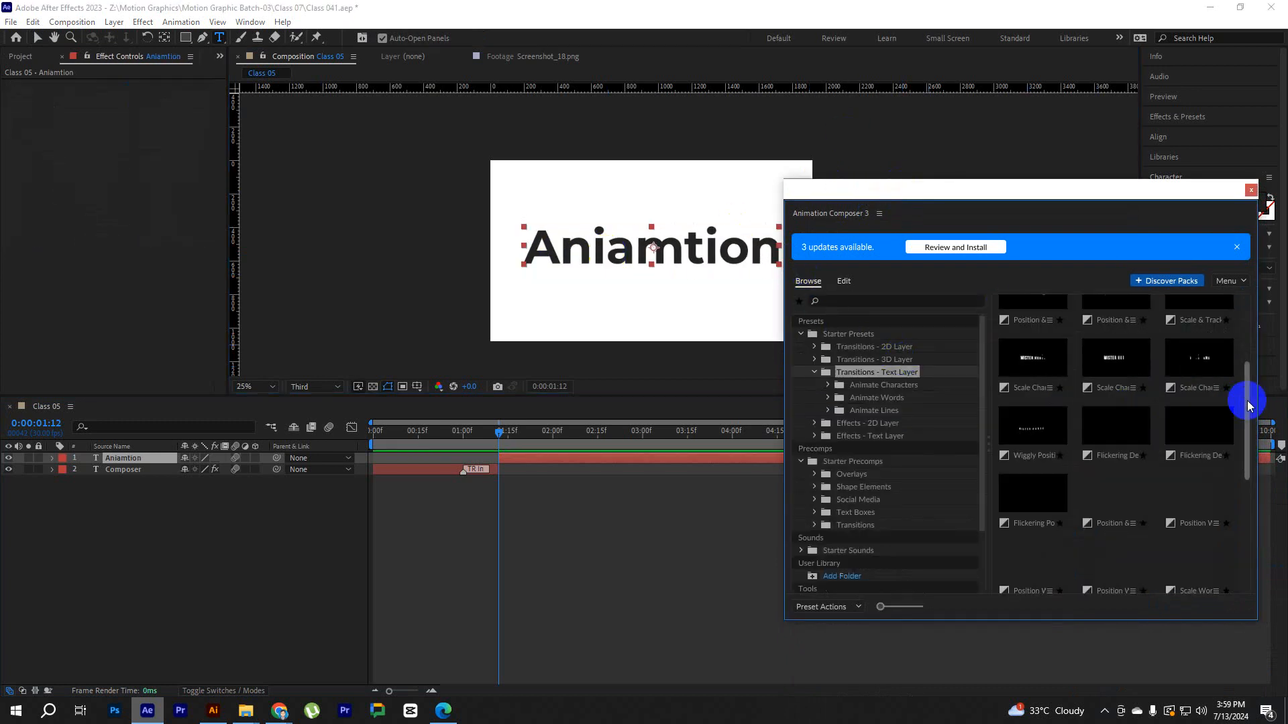
{"action": "left_click_drag", "start_coordinate": [1246, 400], "coordinate": [1248, 387]}
{"action": "left_click", "coordinate": [1196, 396]}
{"action": "left_click", "coordinate": [1136, 606]}
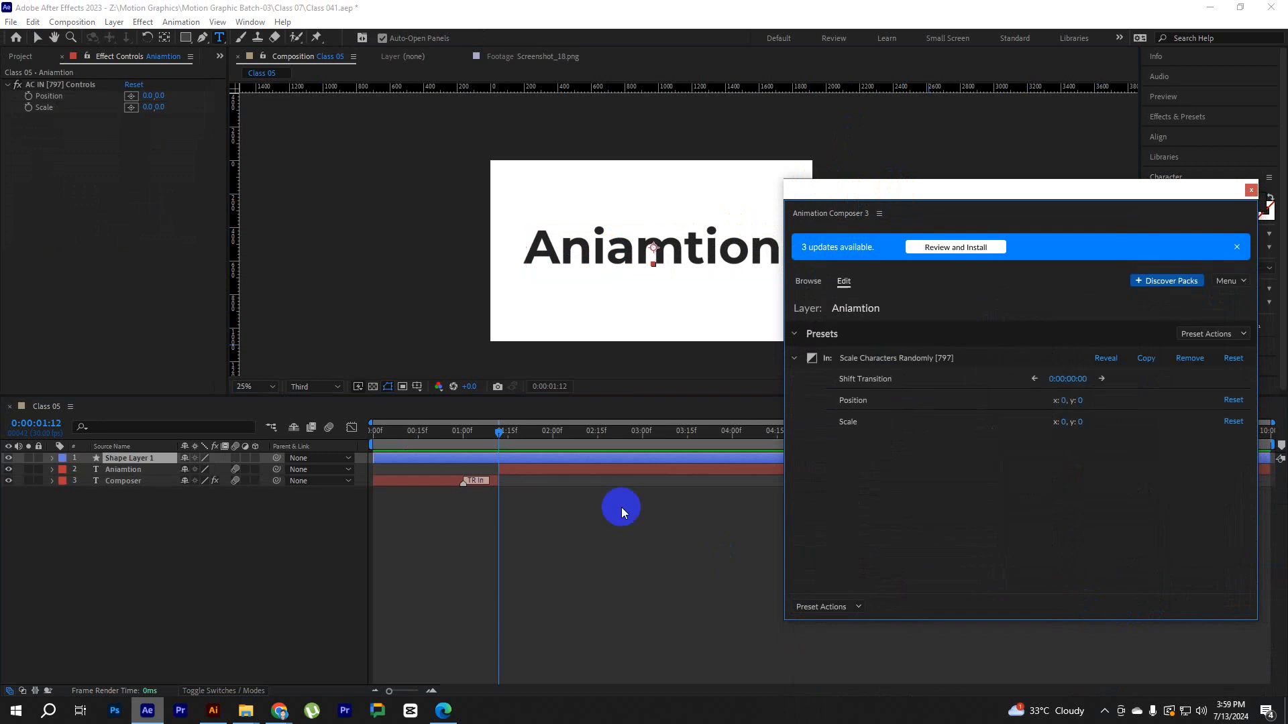
Collapse the Aniamtion layer's properties and preview the animation from 0:00:00:00, stopping at 0:00:03:12.
{"action": "key", "text": "v"}
{"action": "left_click_drag", "start_coordinate": [507, 432], "coordinate": [132, 453]}
{"action": "scroll", "coordinate": [88, 516], "scroll_direction": "up", "scroll_amount": 1}
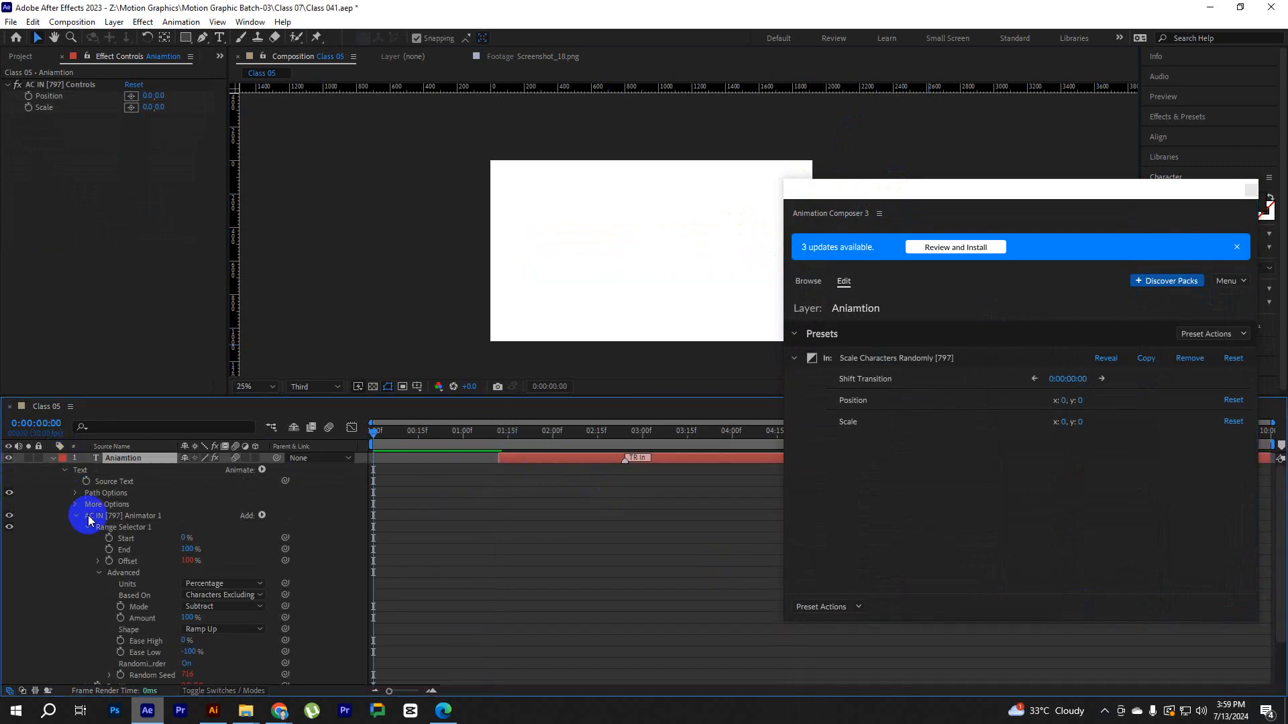
{"action": "left_click", "coordinate": [53, 458]}
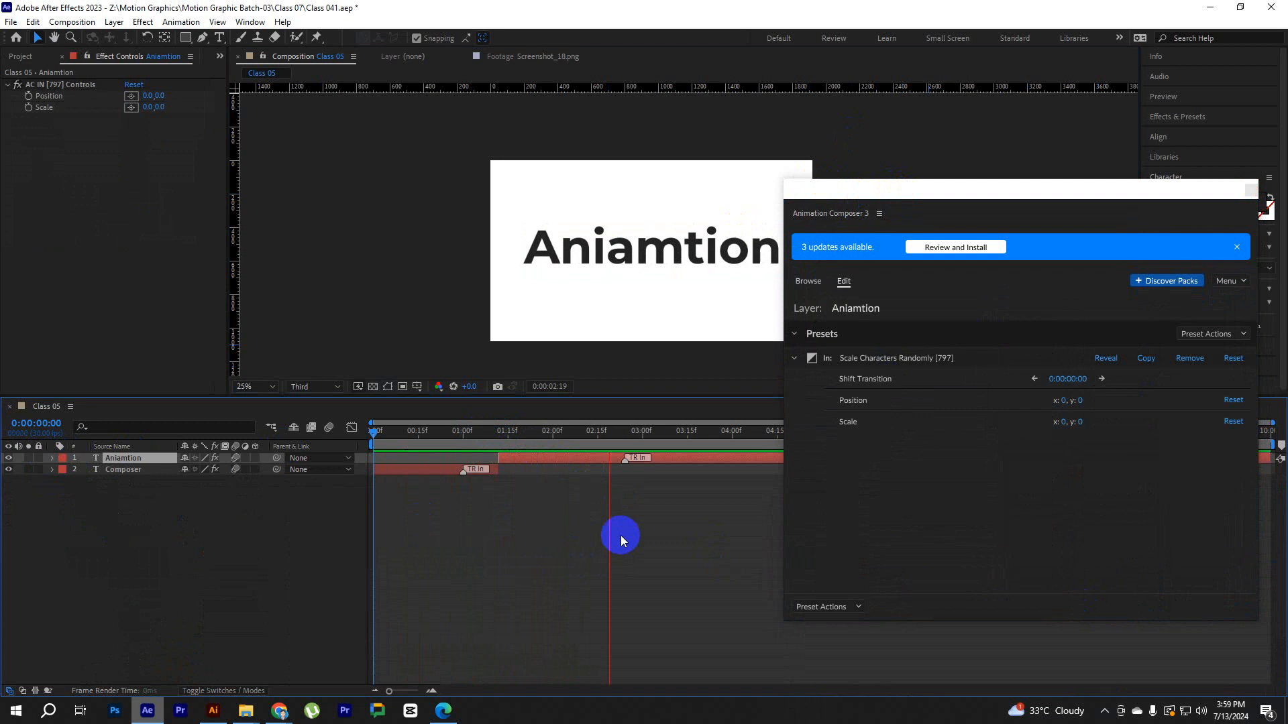
{"action": "key", "text": "space"}
Split the Aniamtion layer at 0:00:03:12 and remove the Scale Characters Randomly preset from the second part.
{"action": "key", "text": "ctrl+shift+d"}
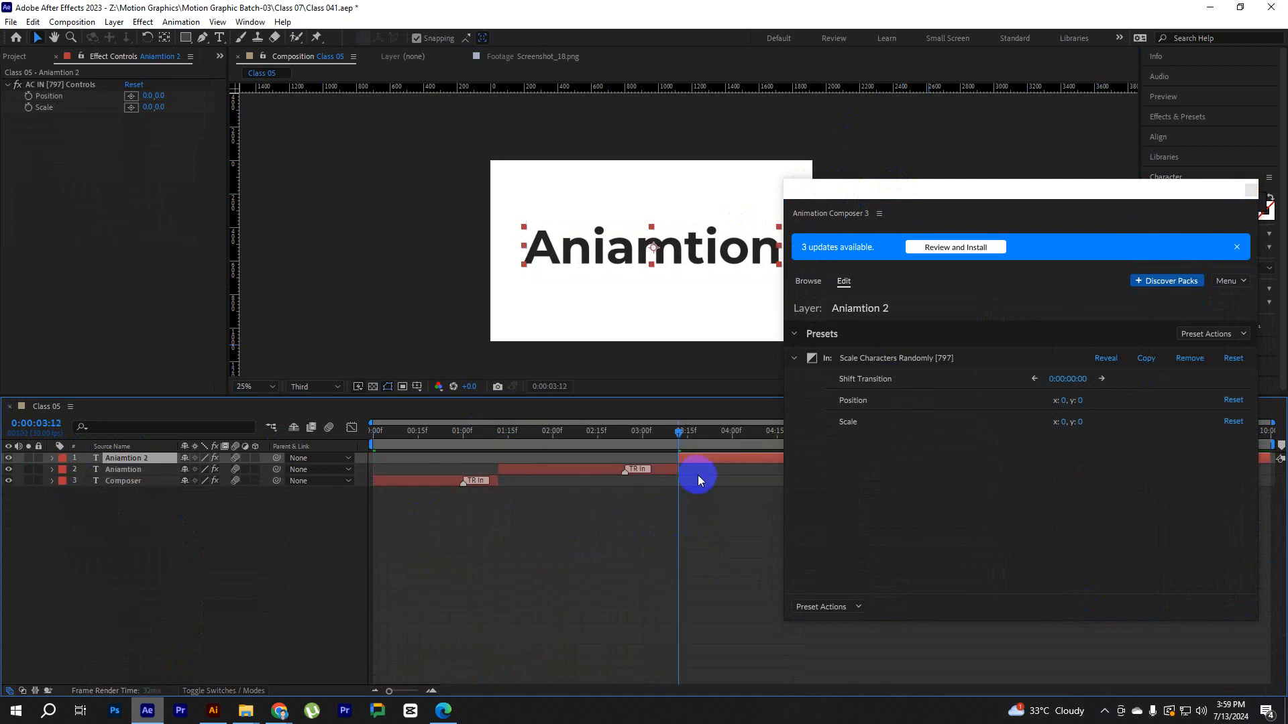
{"action": "left_click", "coordinate": [1191, 362]}
Apply the Wiggly Position & Scale Words Together Randomly 1 text preset to the Aniamtion 2 layer as an In transition.
{"action": "left_click", "coordinate": [809, 282]}
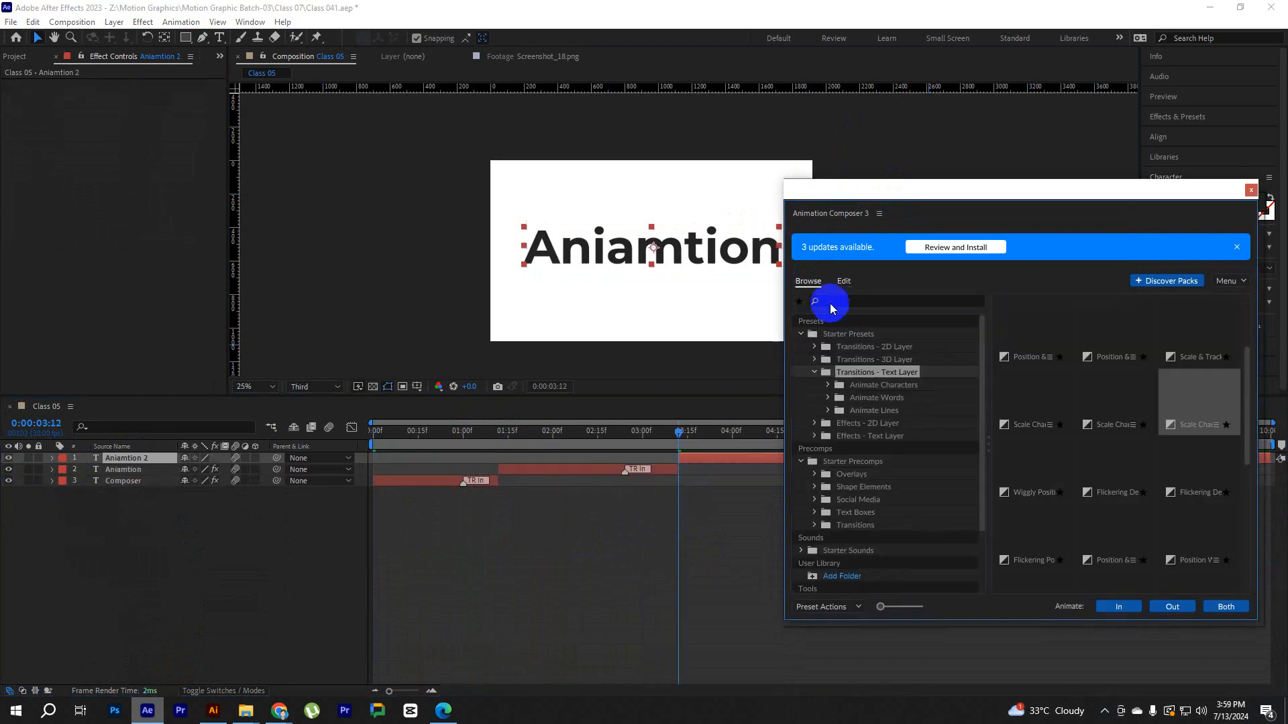
{"action": "scroll", "coordinate": [1120, 489], "scroll_direction": "down", "scroll_amount": 5}
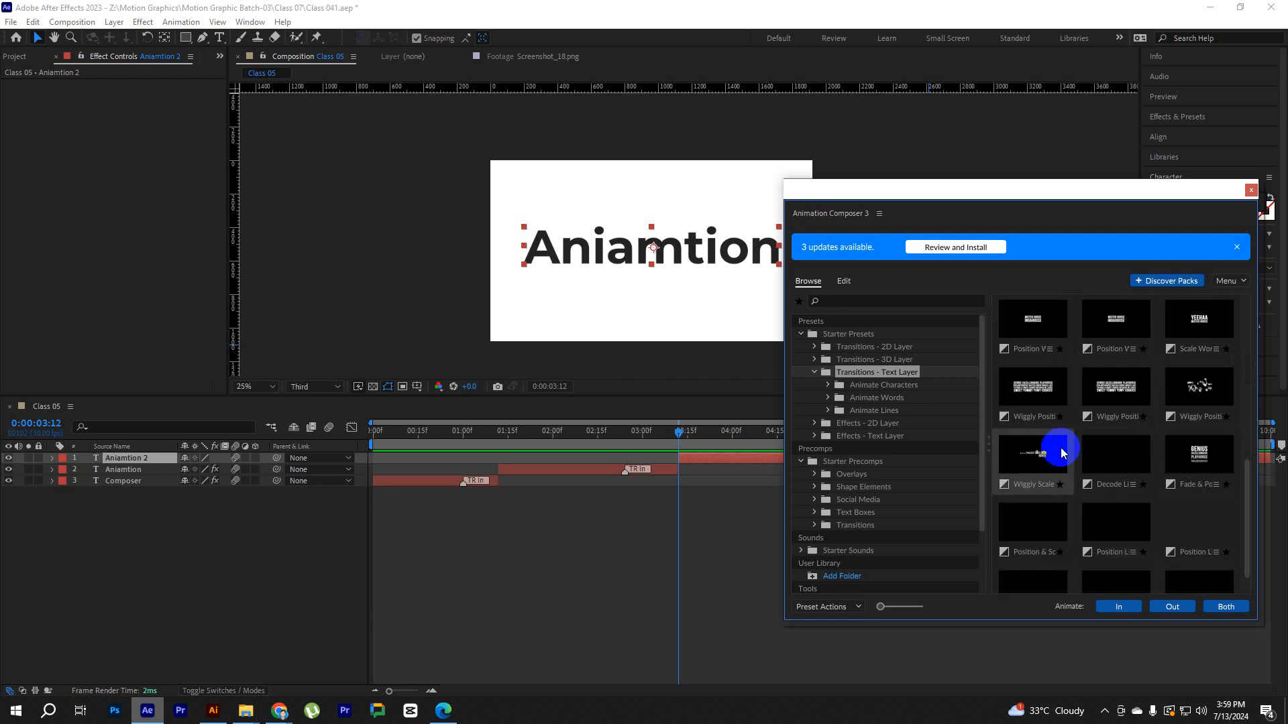
{"action": "left_click", "coordinate": [1036, 399]}
{"action": "left_click", "coordinate": [1118, 606]}
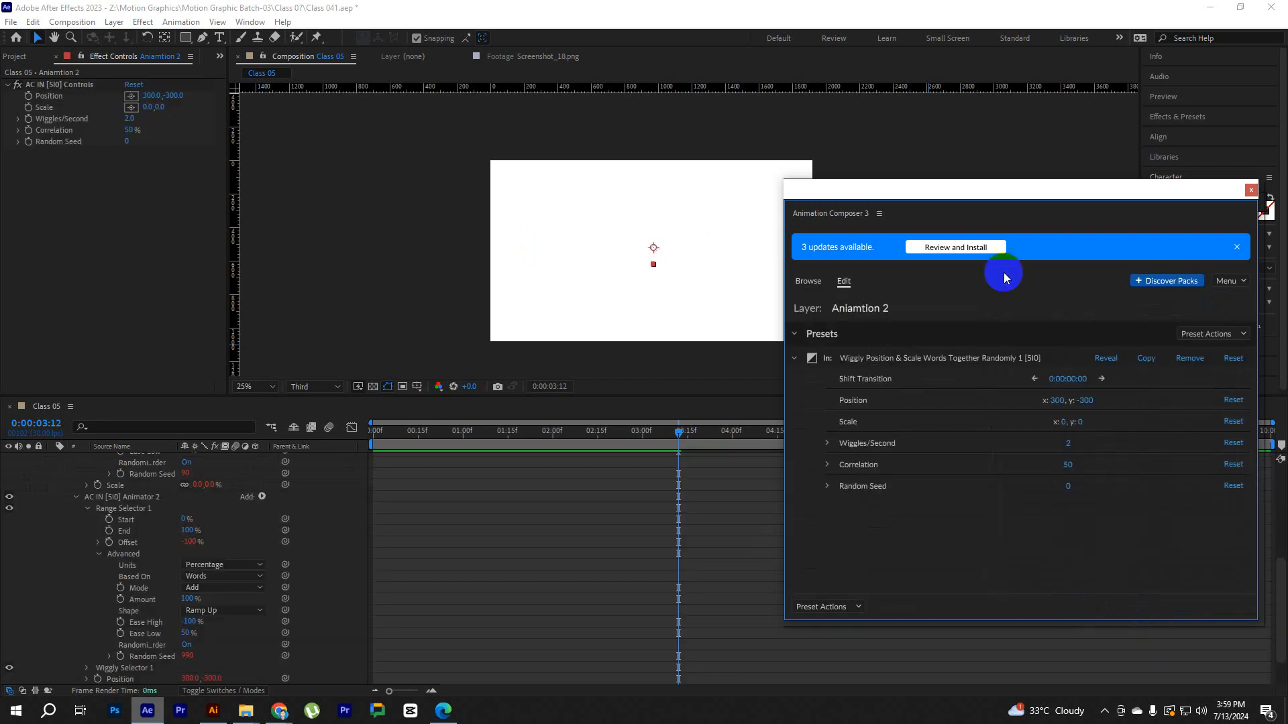
Close the Animation Composer window and collapse the Aniamtion 2 layer's properties.
{"action": "left_click", "coordinate": [1251, 191]}
{"action": "scroll", "coordinate": [59, 505], "scroll_direction": "up", "scroll_amount": 5}
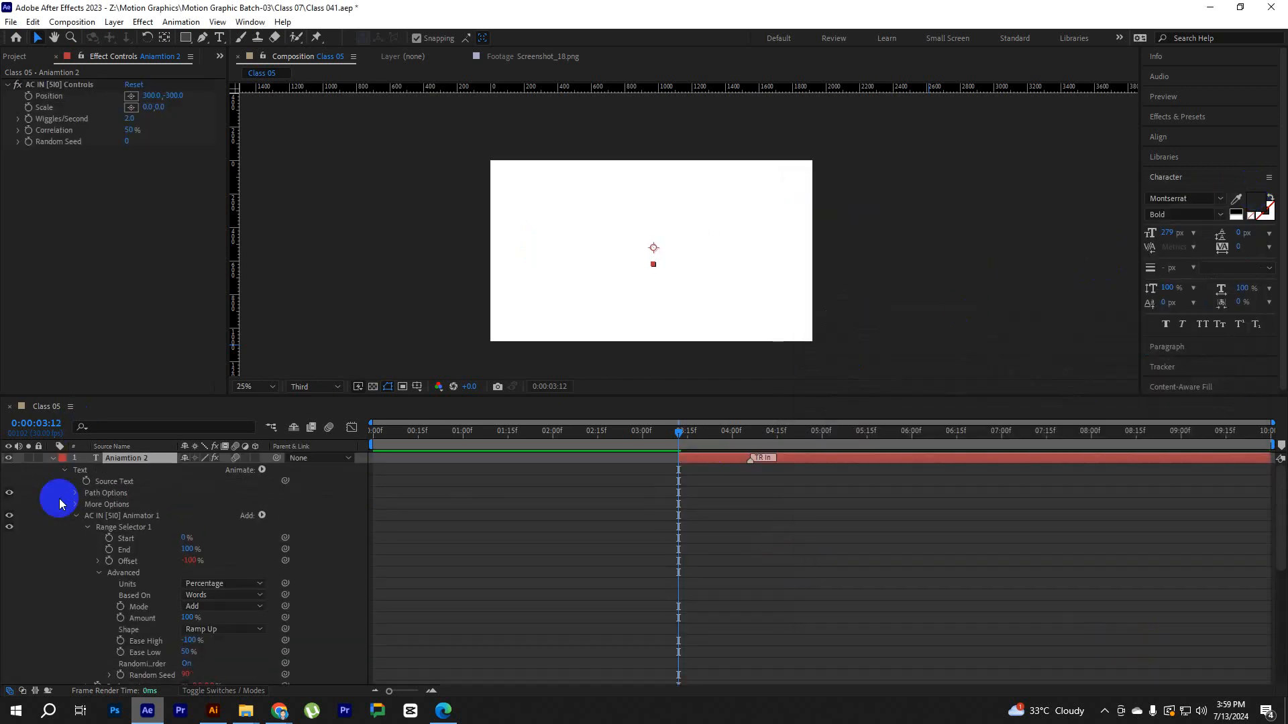
{"action": "left_click", "coordinate": [52, 462]}
Preview the three text layers in sequence from 0:00:00:00, scrub through their transitions and return to the start.
{"action": "left_click_drag", "start_coordinate": [682, 437], "coordinate": [337, 453]}
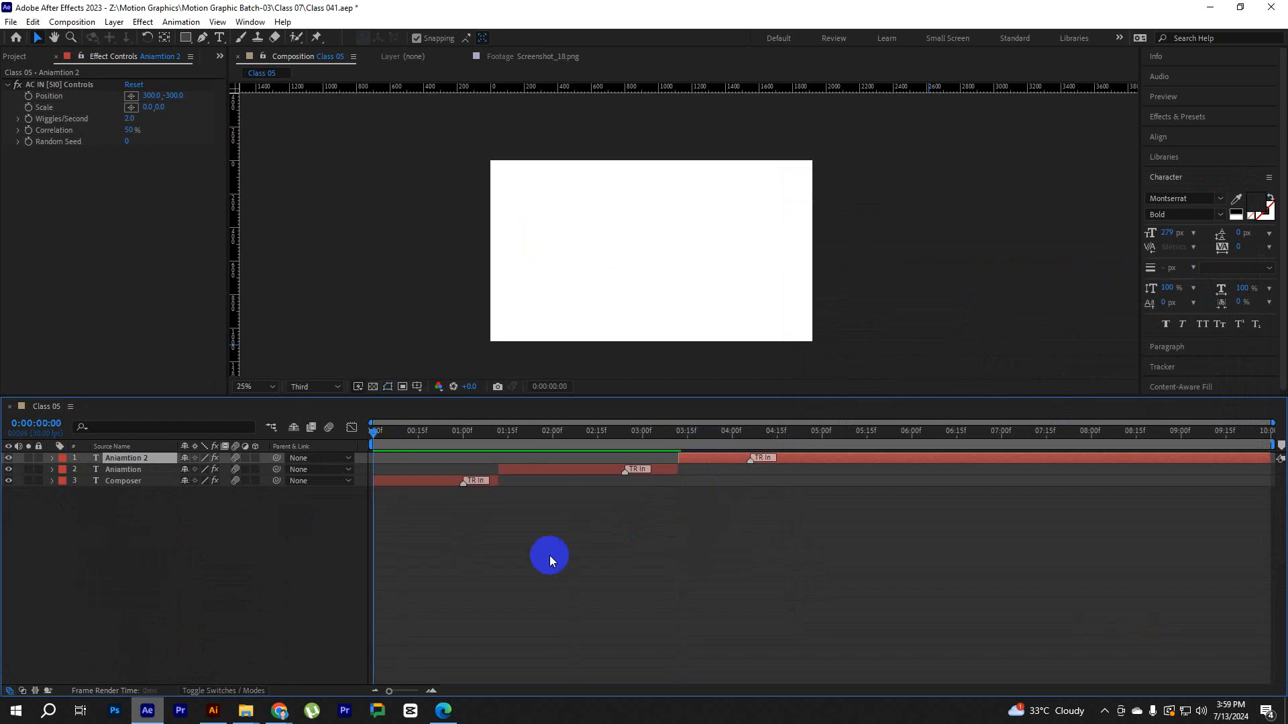
{"action": "key", "text": "space"}
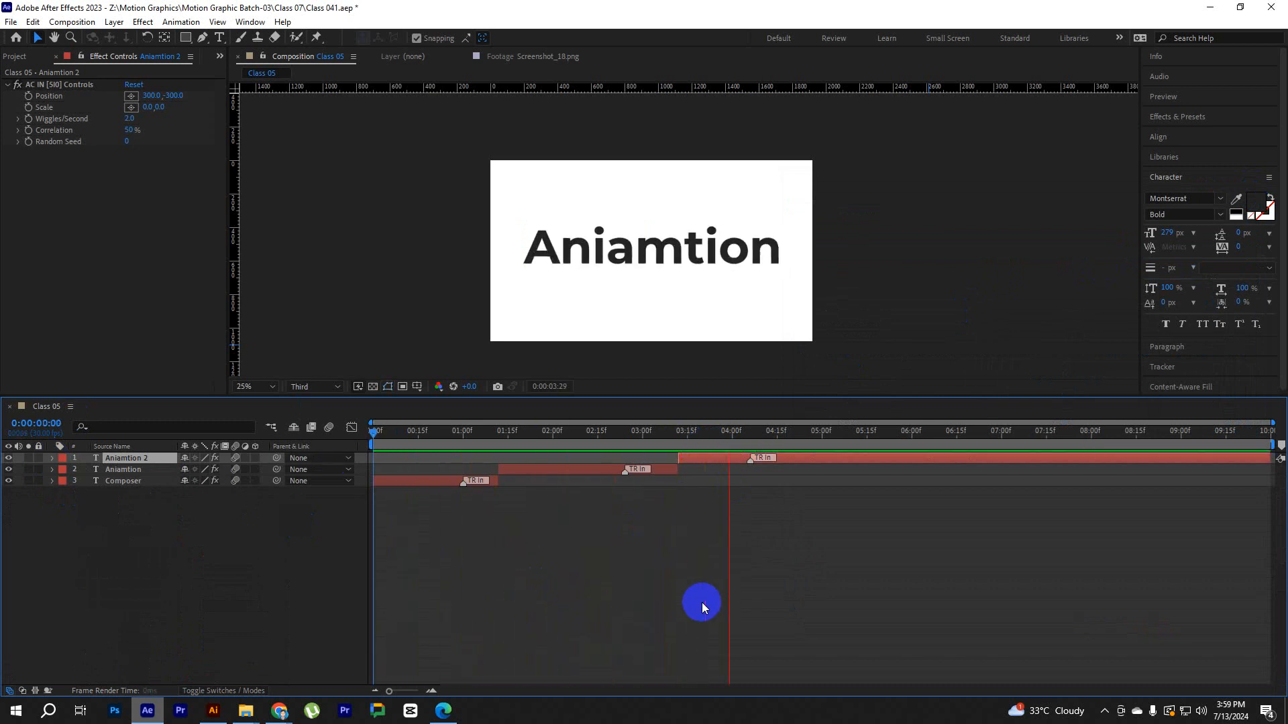
{"action": "key", "text": "space"}
{"action": "left_click_drag", "start_coordinate": [800, 433], "coordinate": [344, 483]}
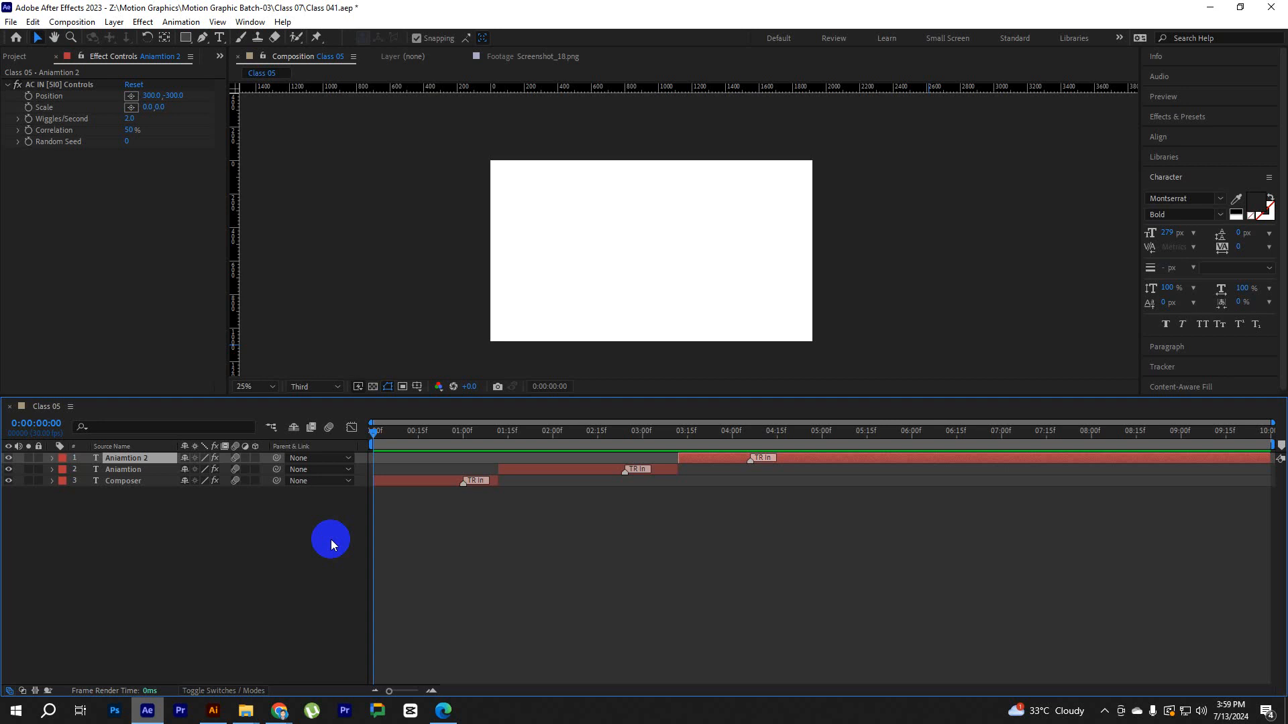
{"action": "left_click_drag", "start_coordinate": [438, 440], "coordinate": [649, 444]}
{"action": "left_click_drag", "start_coordinate": [791, 444], "coordinate": [240, 545]}
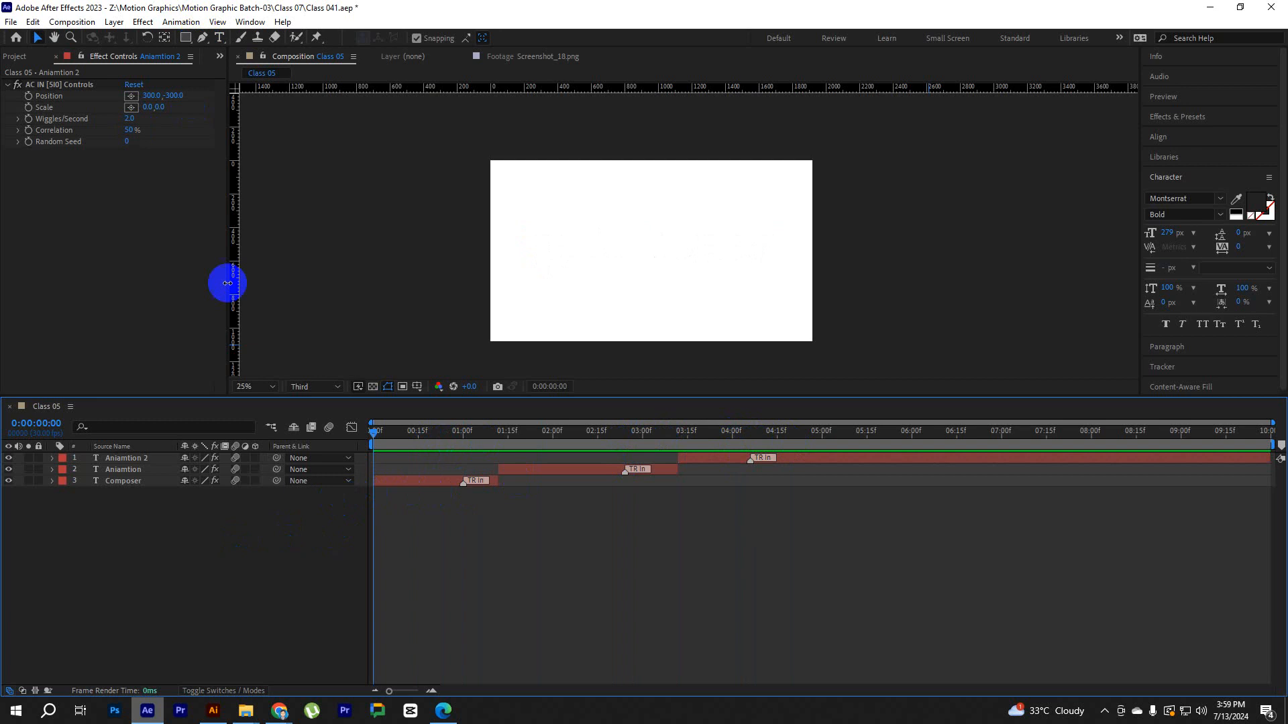